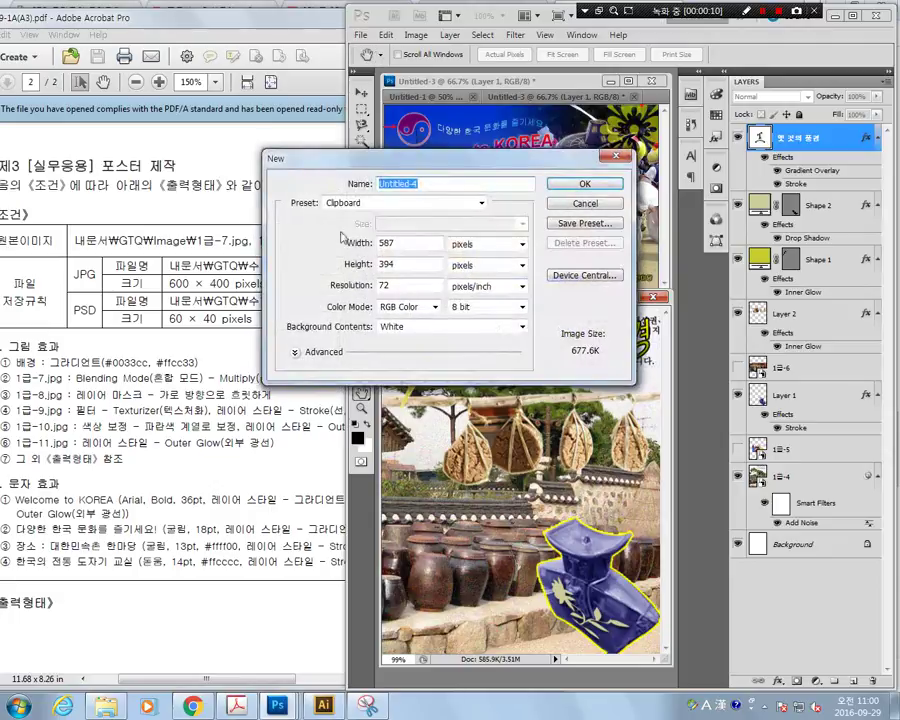
Step: Create a new 600 × 400 pixel document named 수험번호-이름-3
{"action": "left_click", "coordinate": [345, 242]}
{"action": "type", "text": "600"}
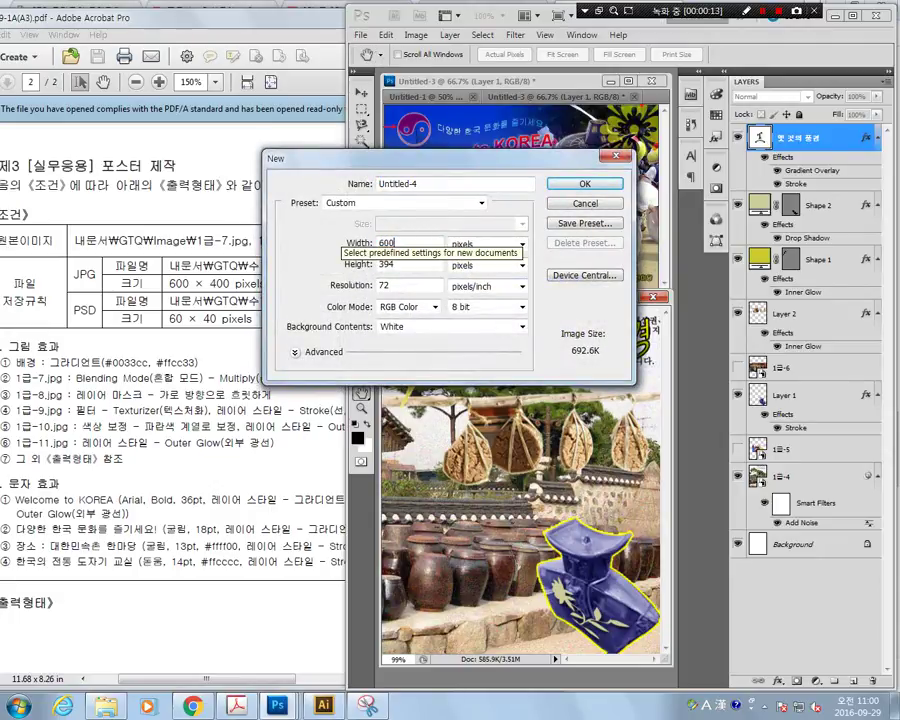
{"action": "key", "text": "Tab"}
{"action": "key", "text": "Tab"}
{"action": "type", "text": "400"}
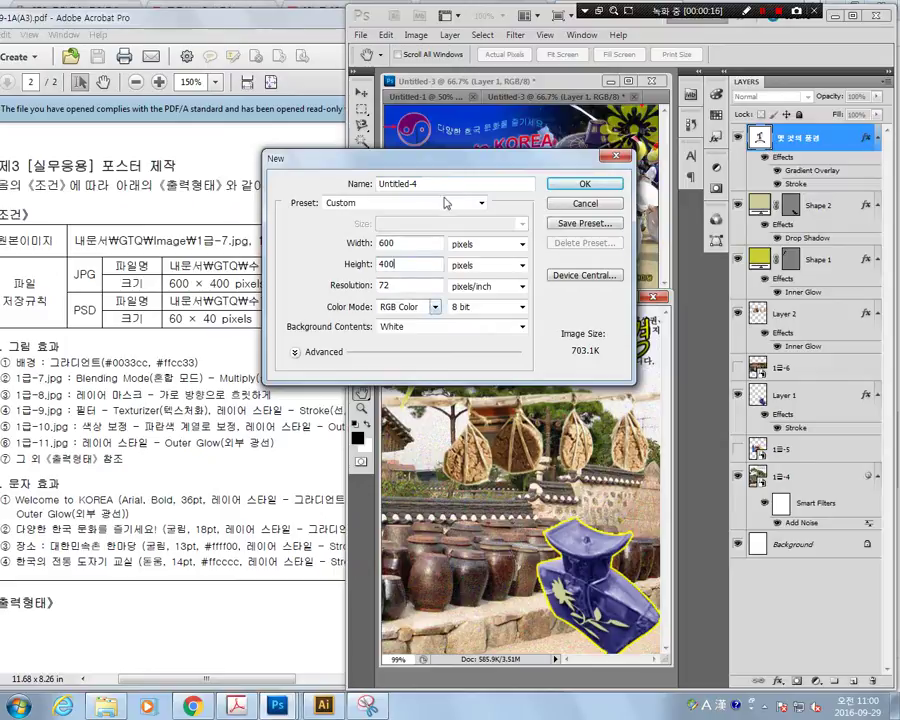
{"action": "left_click_drag", "start_coordinate": [444, 184], "coordinate": [281, 184]}
{"action": "type", "text": "t"}
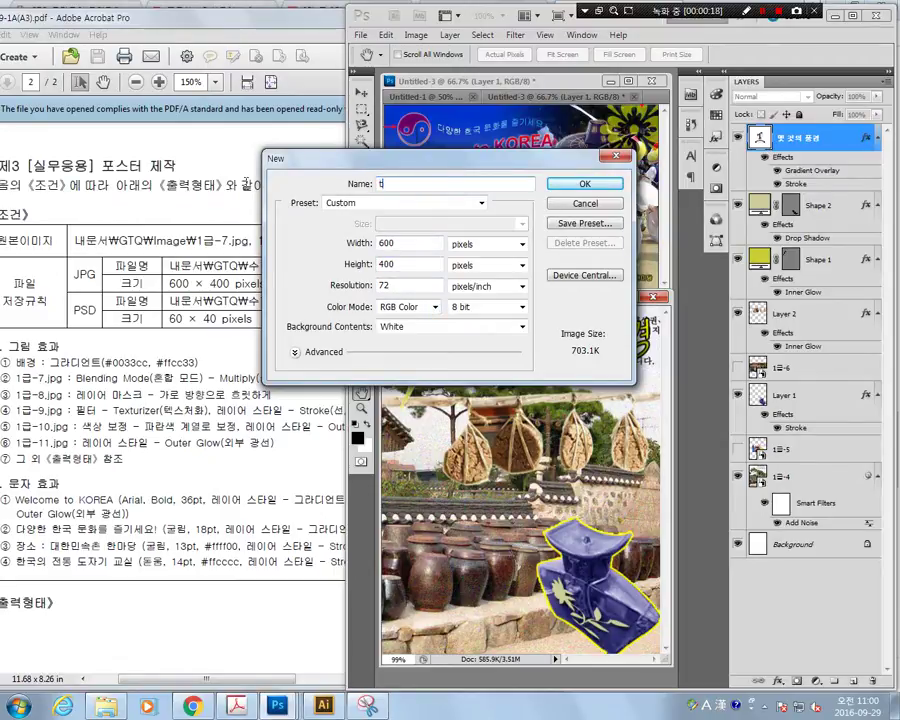
{"action": "key", "text": "Hangul"}
{"action": "type", "text": "수험번호-이름-3"}
{"action": "key", "text": "Return"}
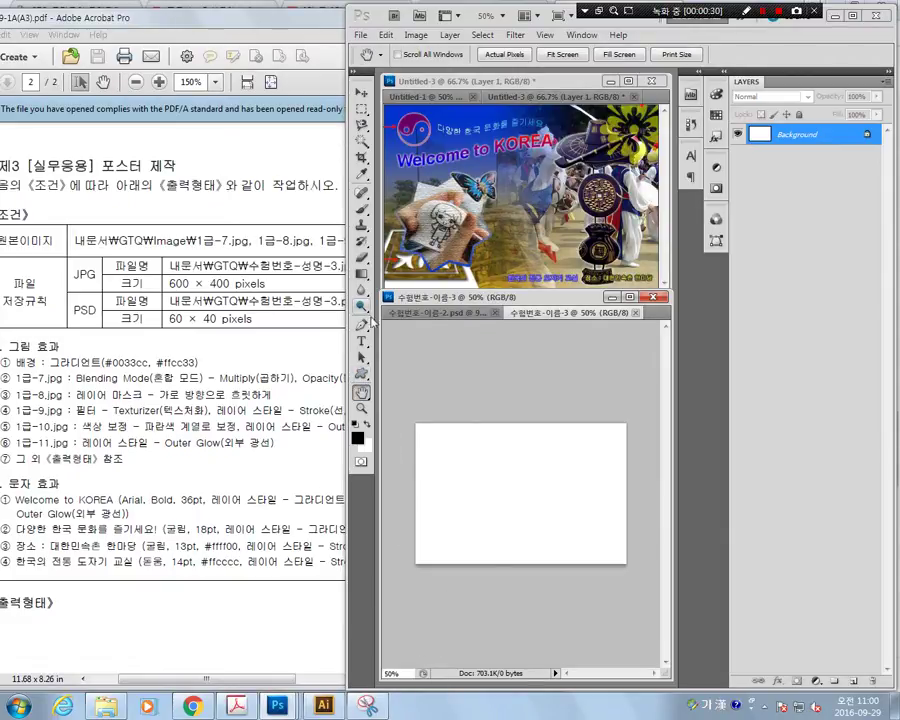
Step: Enlarge the blank canvas view to 66.7% and widen its document window so the whole canvas fits
{"action": "left_click", "coordinate": [361, 408]}
{"action": "left_click", "coordinate": [521, 469]}
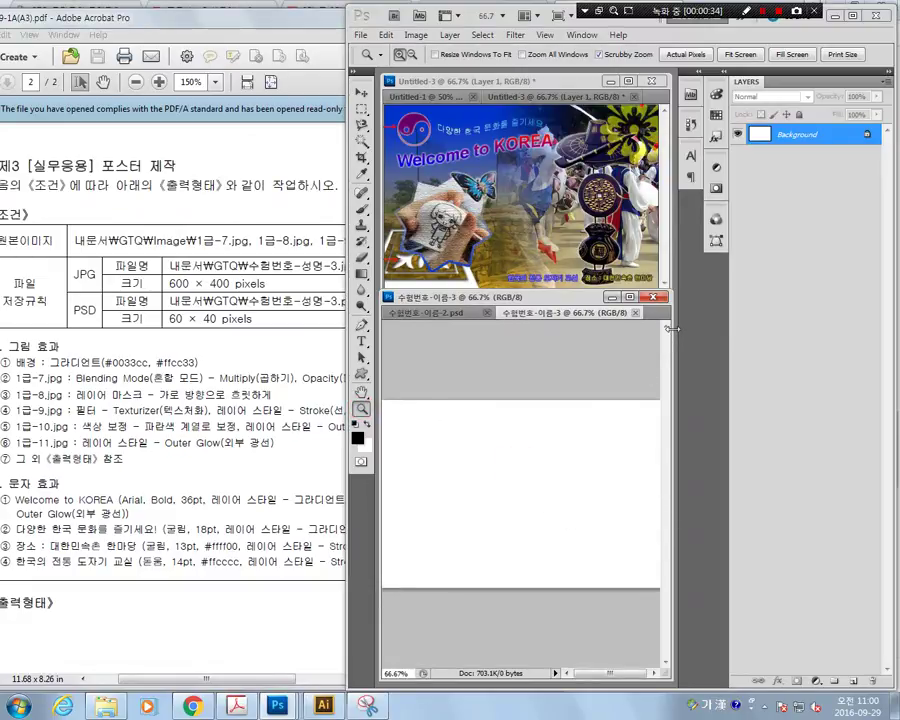
{"action": "left_click_drag", "start_coordinate": [671, 328], "coordinate": [689, 330]}
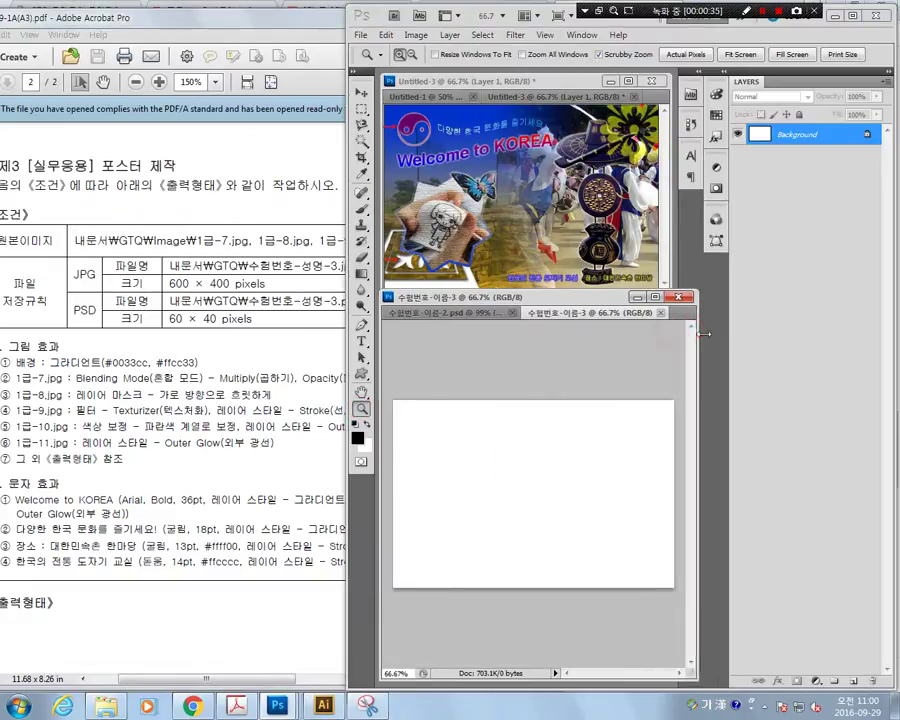
{"action": "left_click", "coordinate": [519, 538]}
{"action": "left_click_drag", "start_coordinate": [688, 364], "coordinate": [741, 380]}
{"action": "left_click", "coordinate": [520, 542], "text": "alt"}
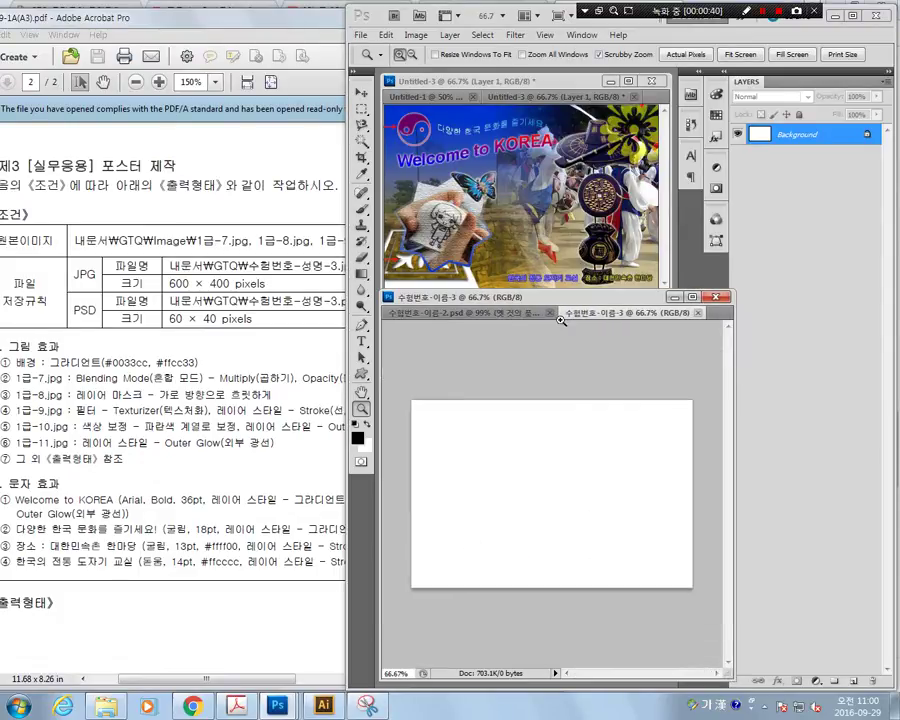
Step: Mark the background gradient requirement in the PDF and add a new layer named BG above the background
{"action": "left_click_drag", "start_coordinate": [12, 362], "coordinate": [198, 362]}
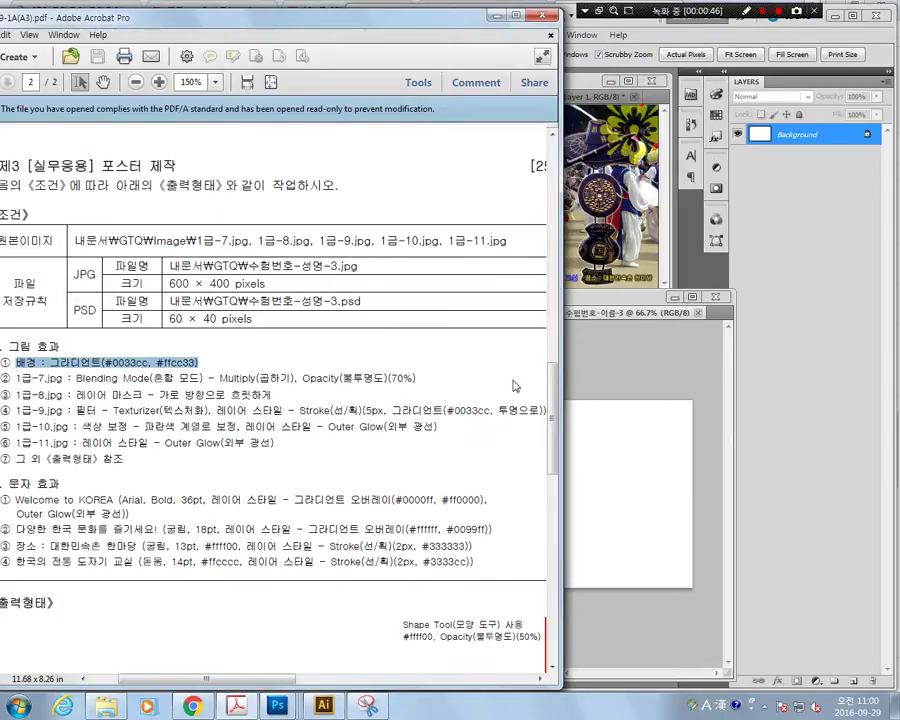
{"action": "left_click", "coordinate": [625, 316]}
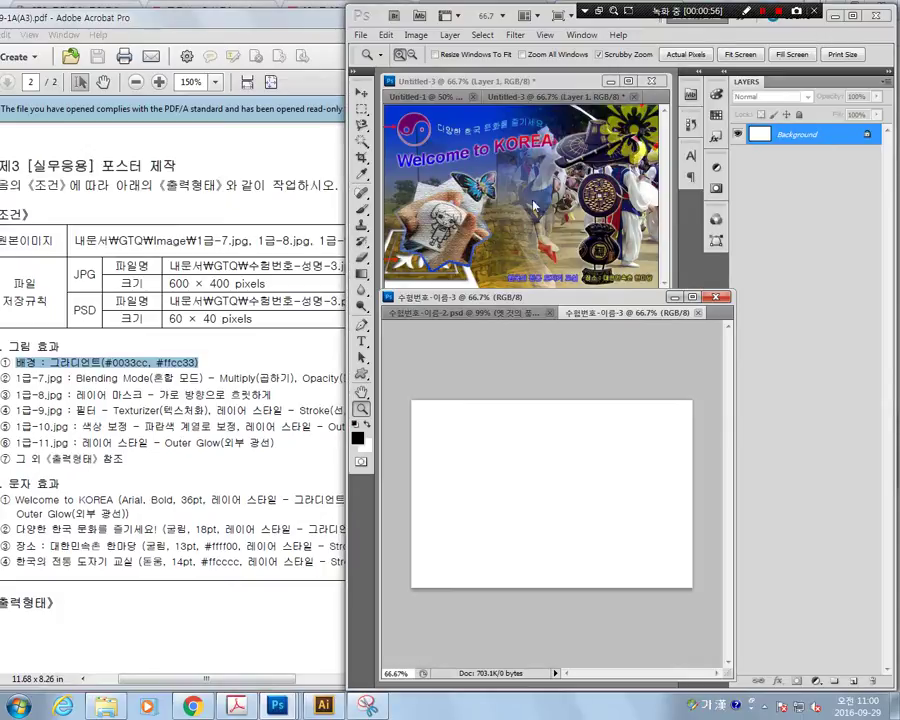
{"action": "left_click", "coordinate": [854, 681]}
{"action": "double_click", "coordinate": [792, 133]}
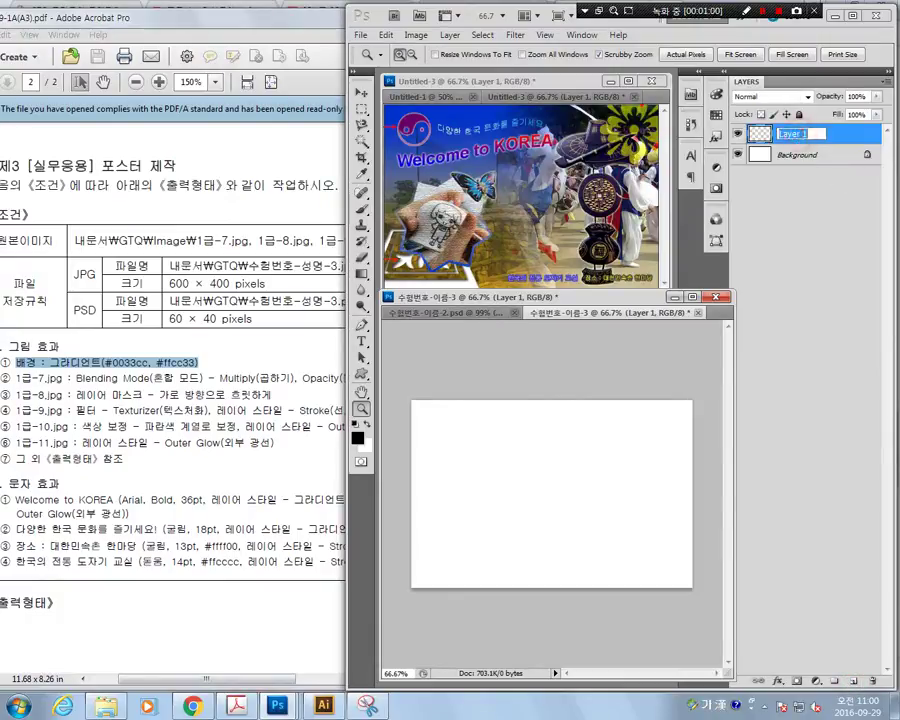
{"action": "type", "text": "ㅠㅎ"}
{"action": "key", "text": "Hangul"}
{"action": "type", "text": "BG"}
{"action": "key", "text": "Return"}
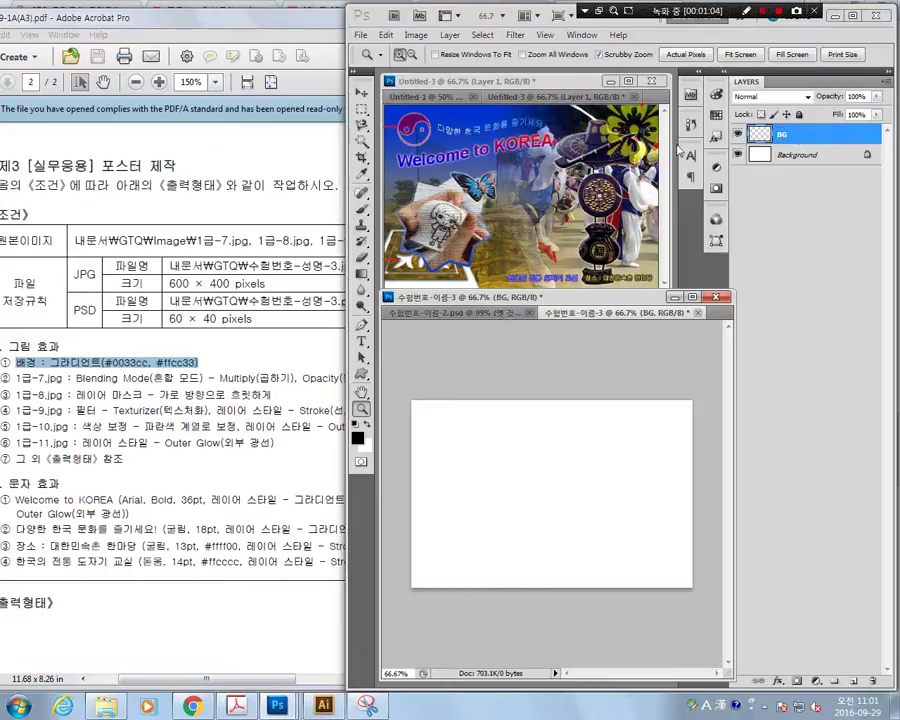
Step: Edit the Gradient tool's black-to-white gradient and set its starting colour stop to #0033cc
{"action": "left_click", "coordinate": [362, 274]}
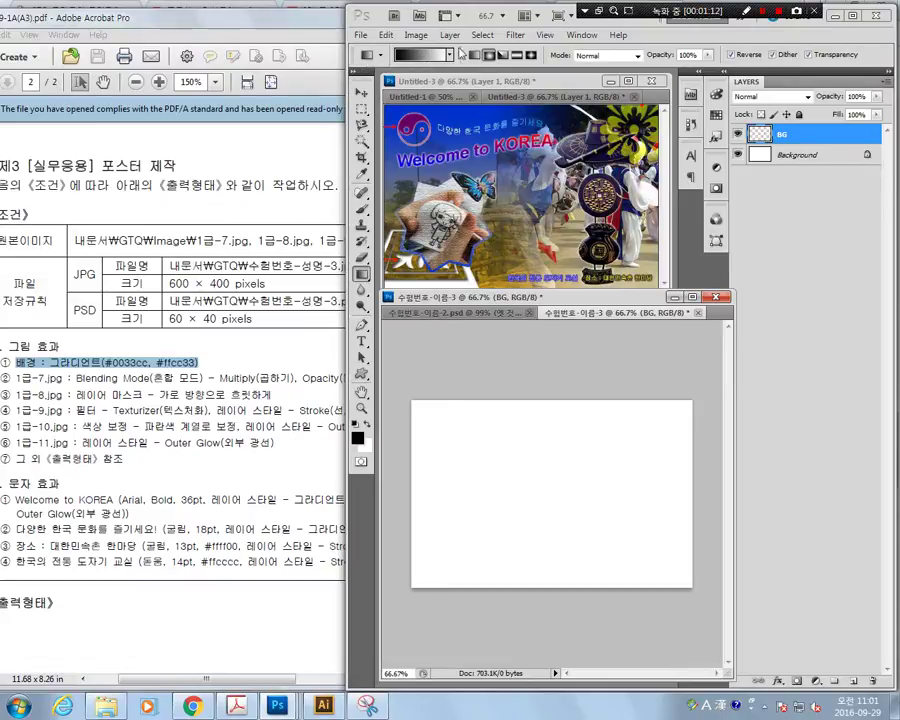
{"action": "left_click", "coordinate": [409, 57]}
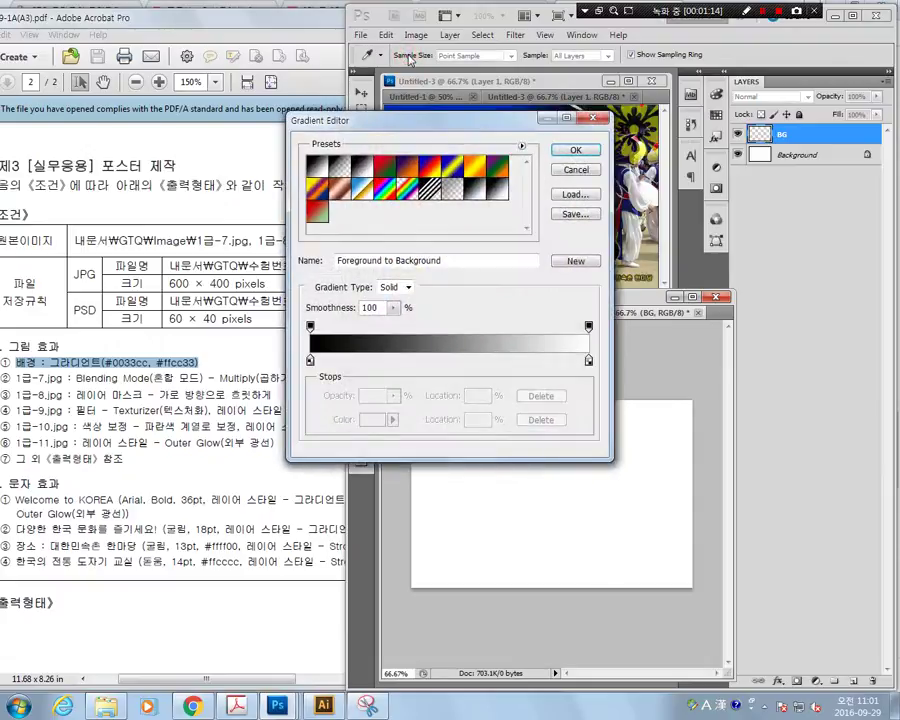
{"action": "left_click_drag", "start_coordinate": [422, 128], "coordinate": [635, 123]}
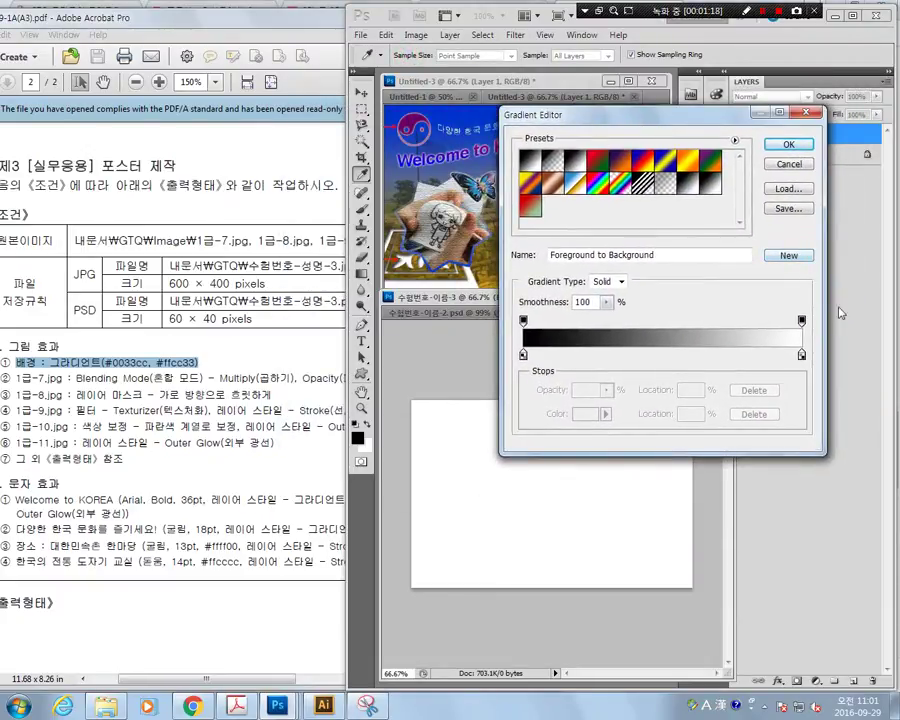
{"action": "left_click", "coordinate": [523, 356]}
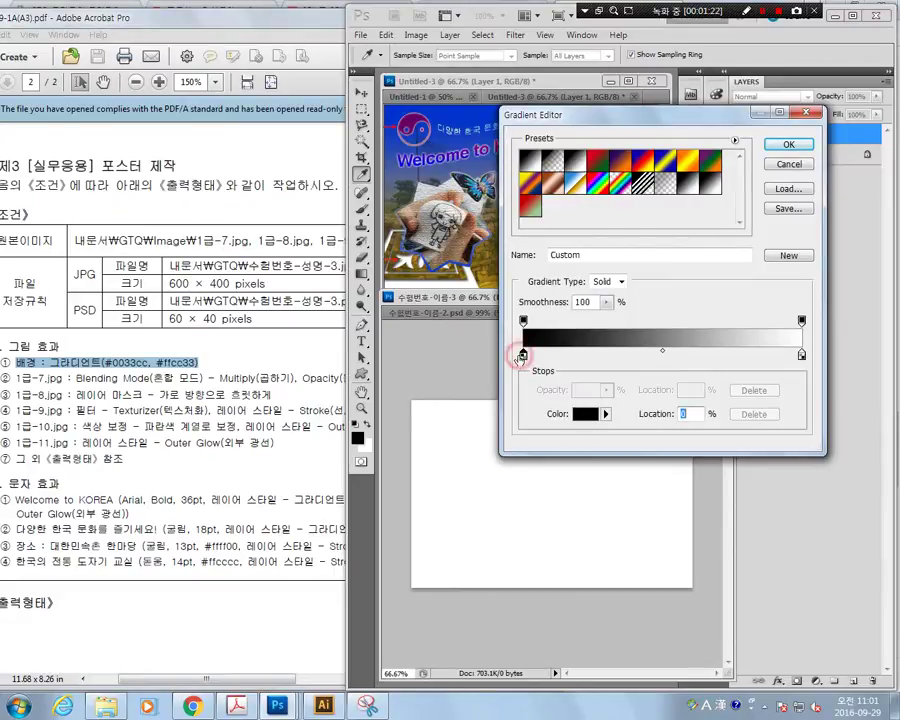
{"action": "left_click", "coordinate": [585, 414]}
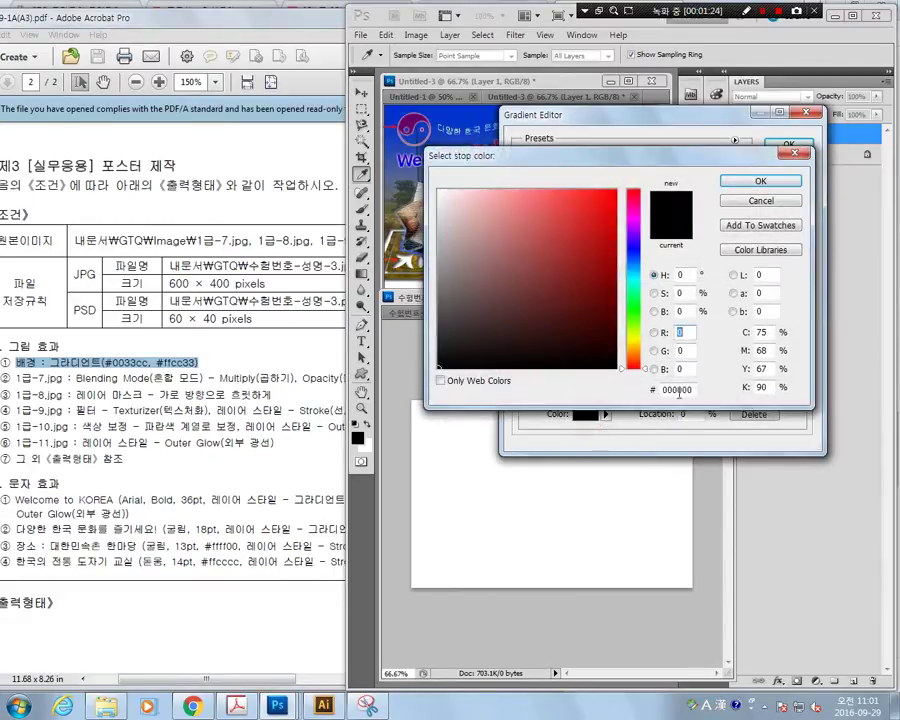
{"action": "left_click", "coordinate": [692, 390]}
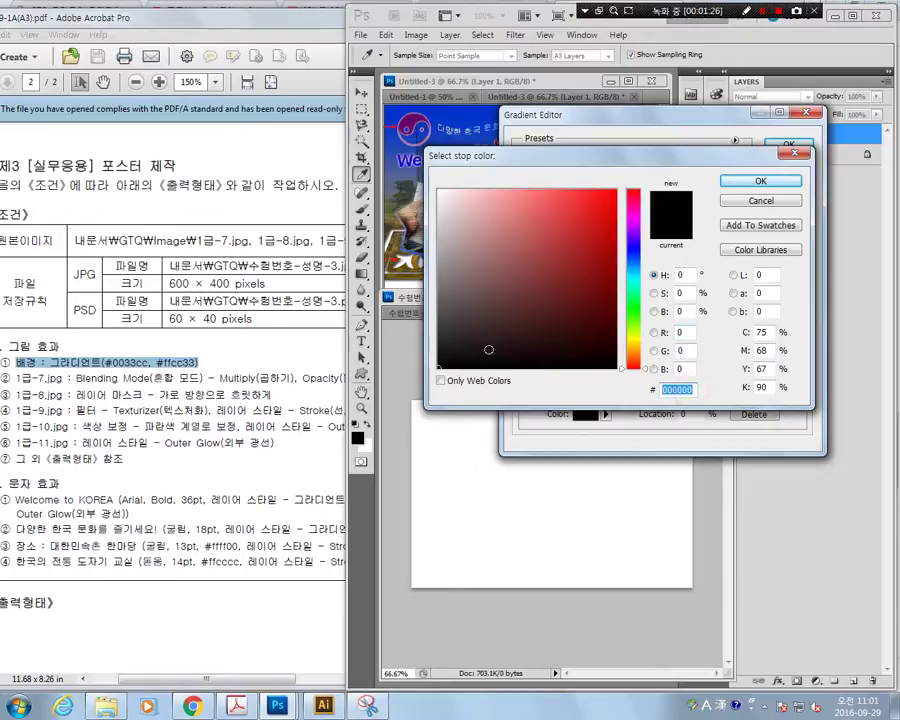
{"action": "type", "text": "0033cc"}
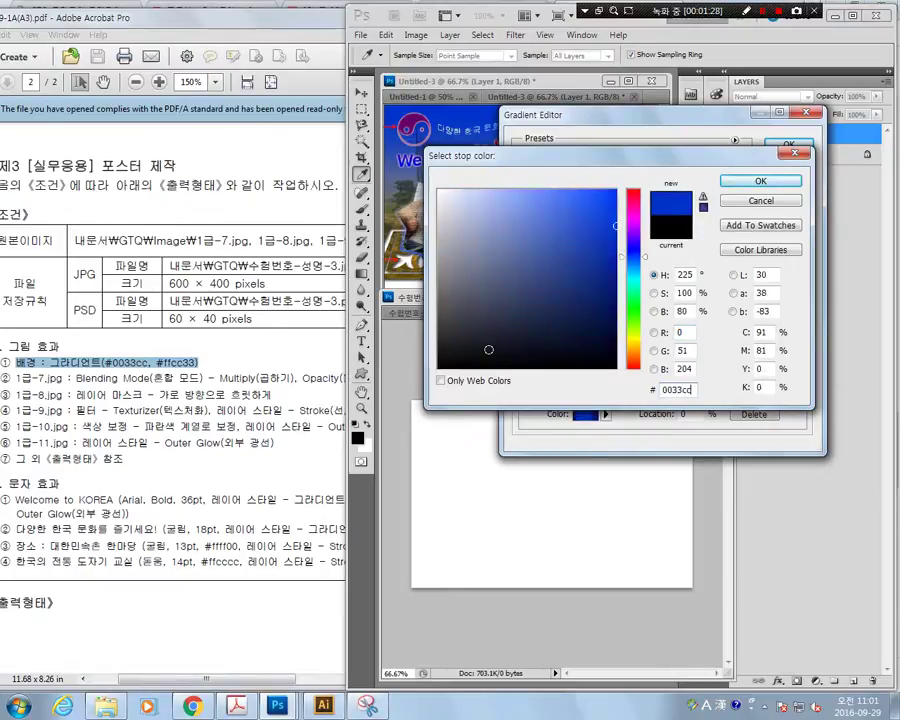
{"action": "key", "text": "Return"}
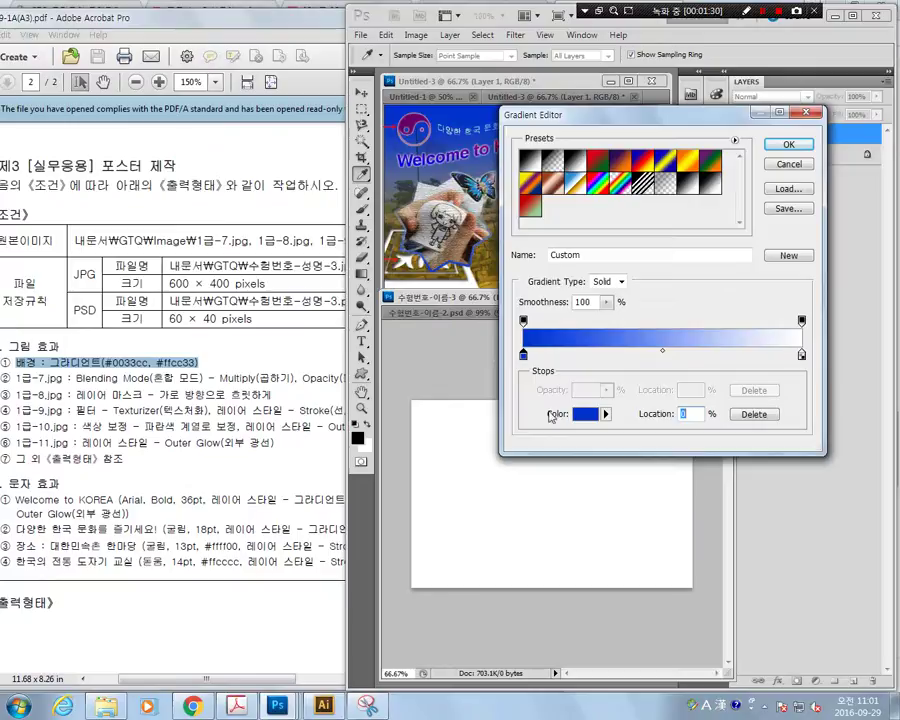
Step: Set the gradient's end colour stop to #ffcc33 and save the gradient as a new preset
{"action": "left_click", "coordinate": [801, 355]}
{"action": "left_click", "coordinate": [588, 414]}
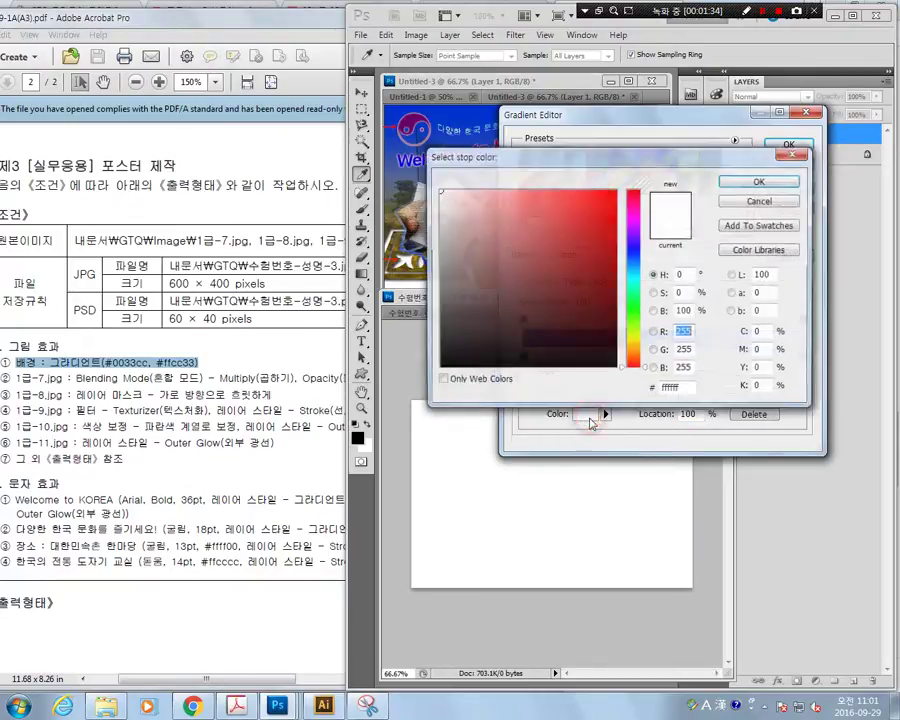
{"action": "type", "text": "ff"}
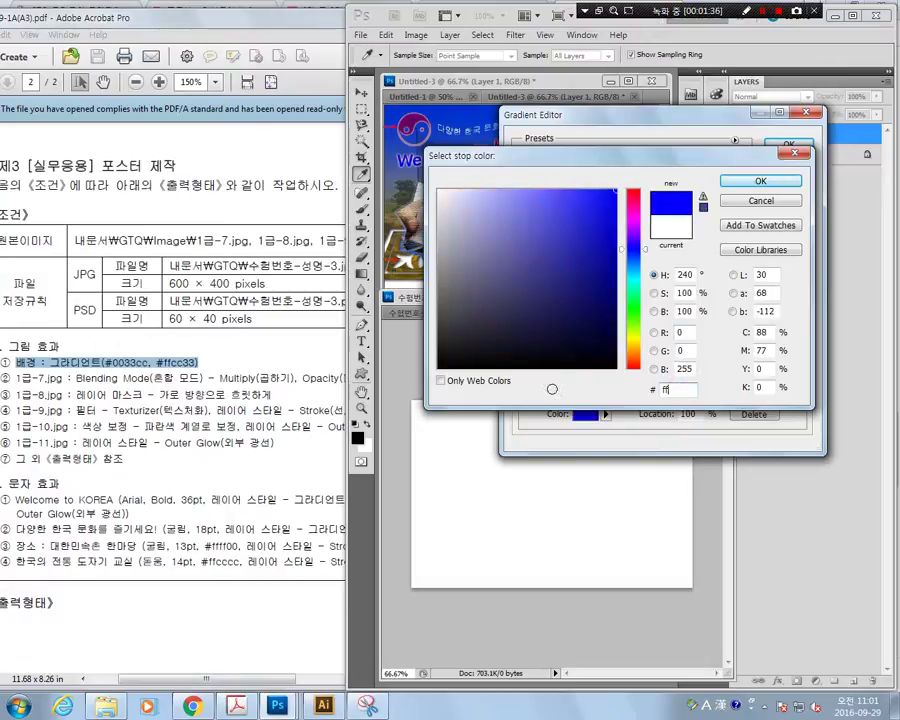
{"action": "type", "text": "cc33"}
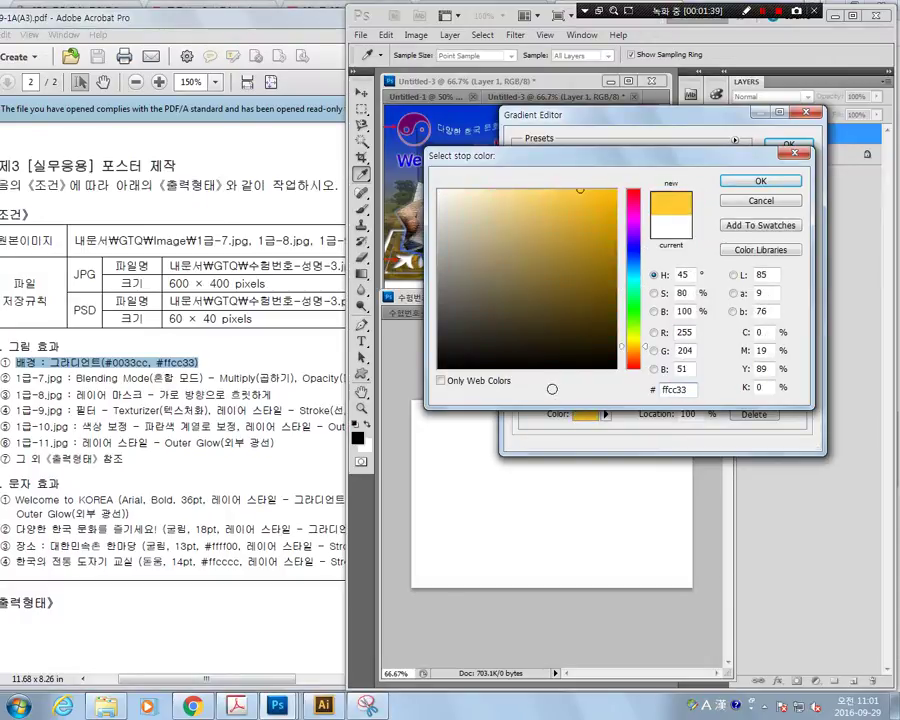
{"action": "key", "text": "Return"}
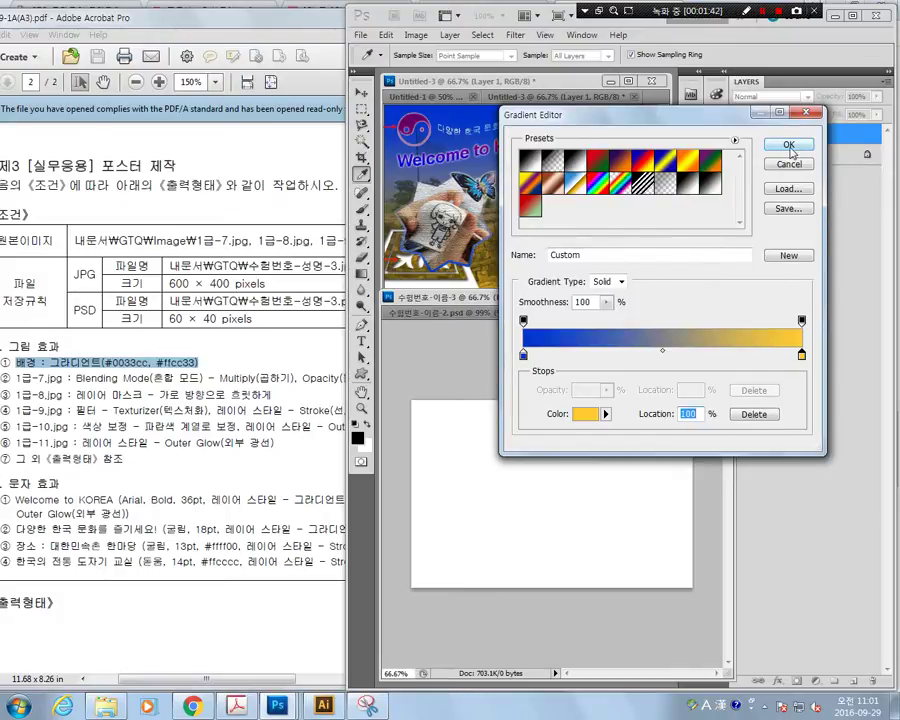
{"action": "left_click", "coordinate": [792, 256]}
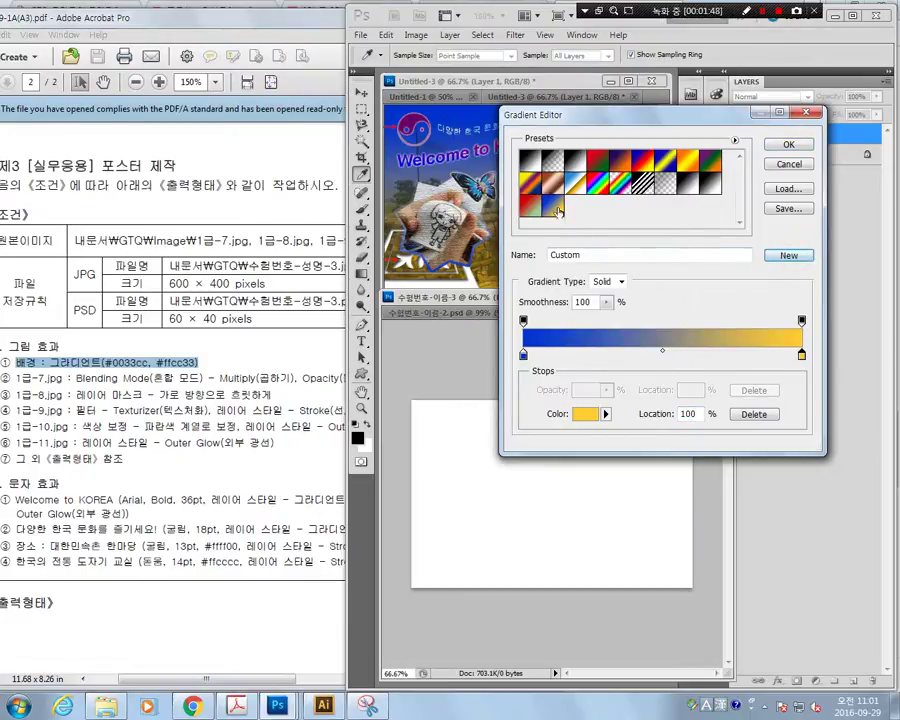
{"action": "left_click", "coordinate": [788, 146]}
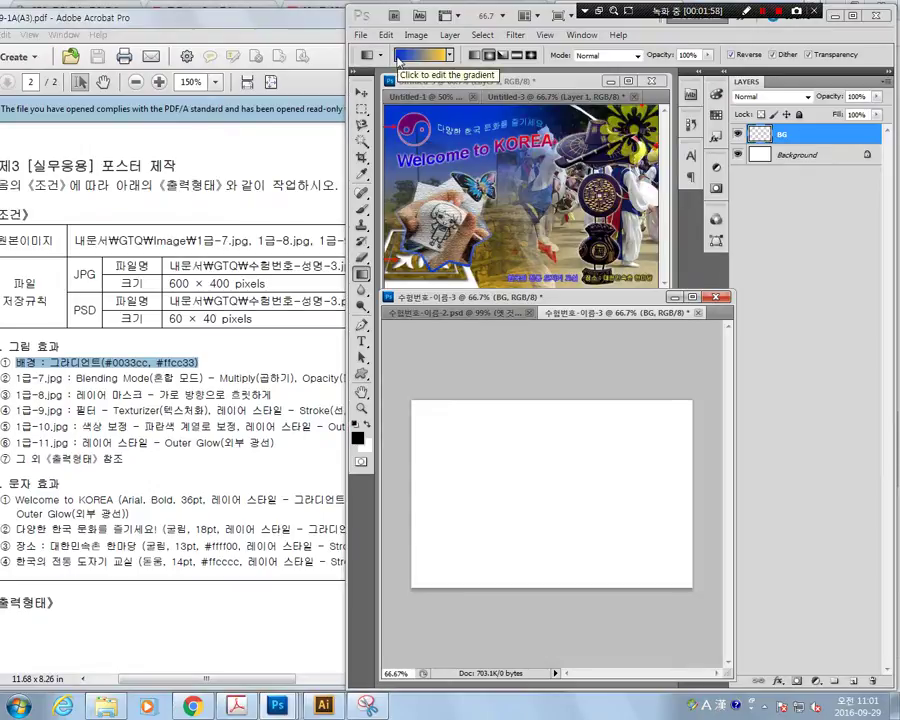
Step: Fill the BG layer with a linear, non-reversed gradient running from the canvas's upper edge to its lower edge
{"action": "mouse_move", "coordinate": [553, 401]}
{"action": "left_mouse_down"}
{"action": "mouse_move", "coordinate": [555, 482]}
{"action": "mouse_move", "coordinate": [576, 589]}
{"action": "left_mouse_up"}
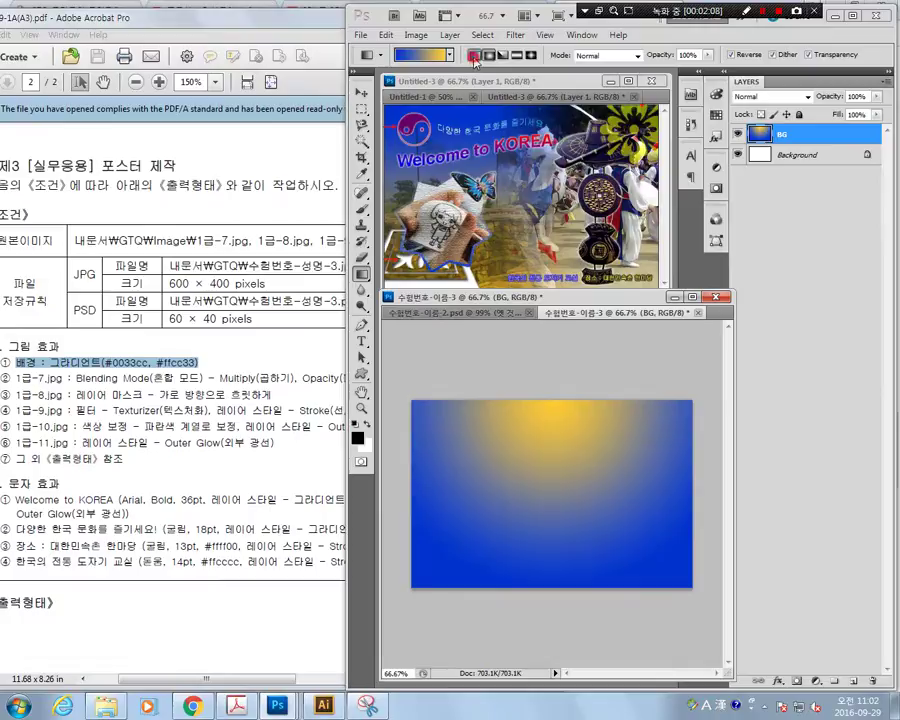
{"action": "left_click", "coordinate": [731, 55]}
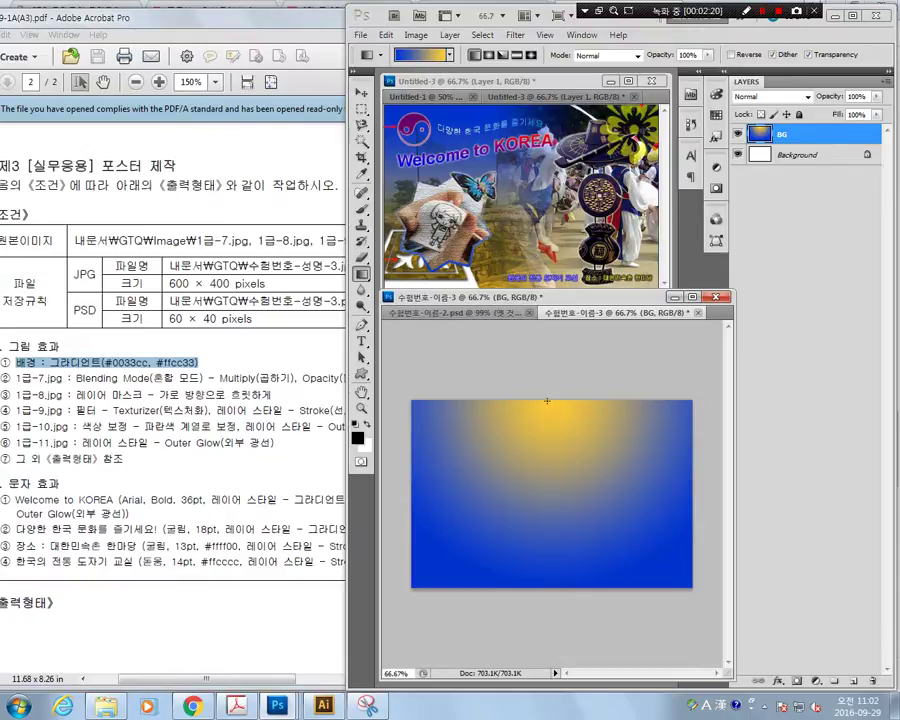
{"action": "left_click_drag", "start_coordinate": [547, 401], "coordinate": [584, 590]}
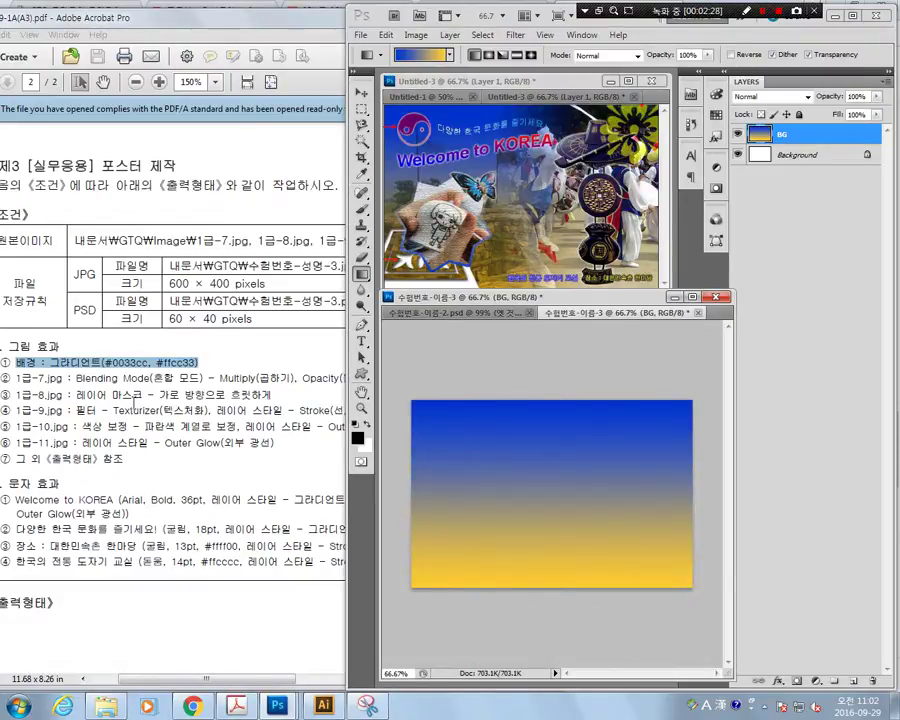
Step: Mark the 1급-7.jpg requirement in the PDF and place the 1급-7 image from the 소스파일 folder over the canvas
{"action": "left_click", "coordinate": [60, 275]}
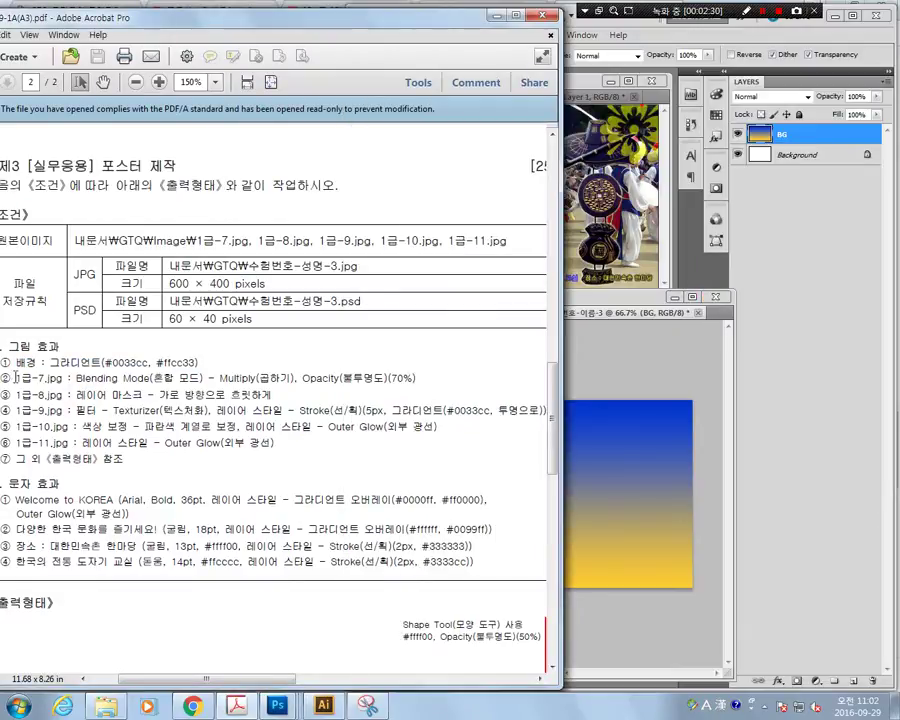
{"action": "left_click_drag", "start_coordinate": [14, 378], "coordinate": [405, 378]}
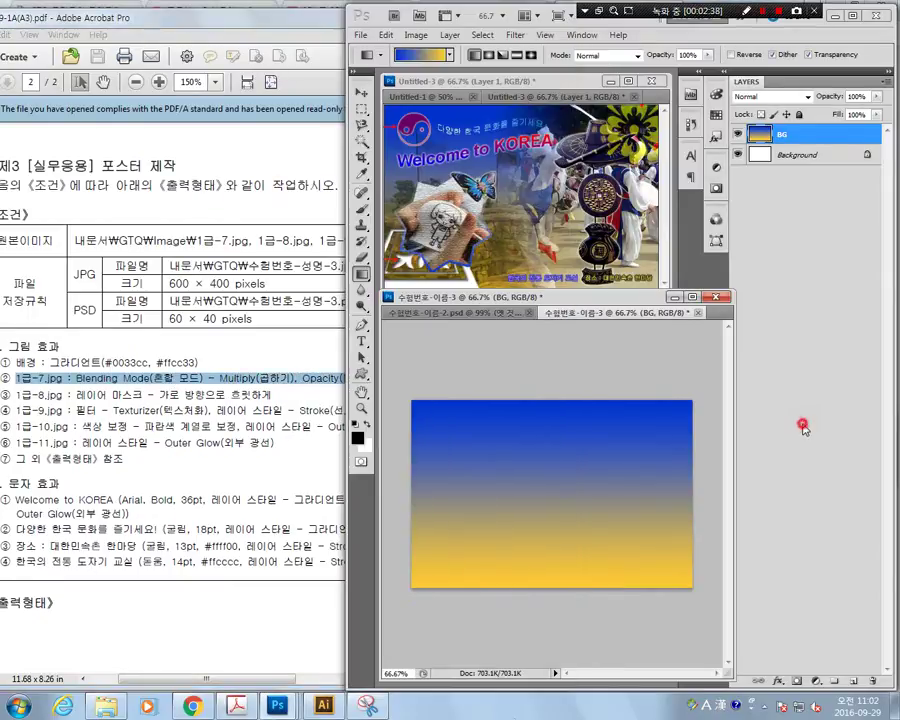
{"action": "left_click", "coordinate": [567, 300]}
{"action": "left_click", "coordinate": [108, 709]}
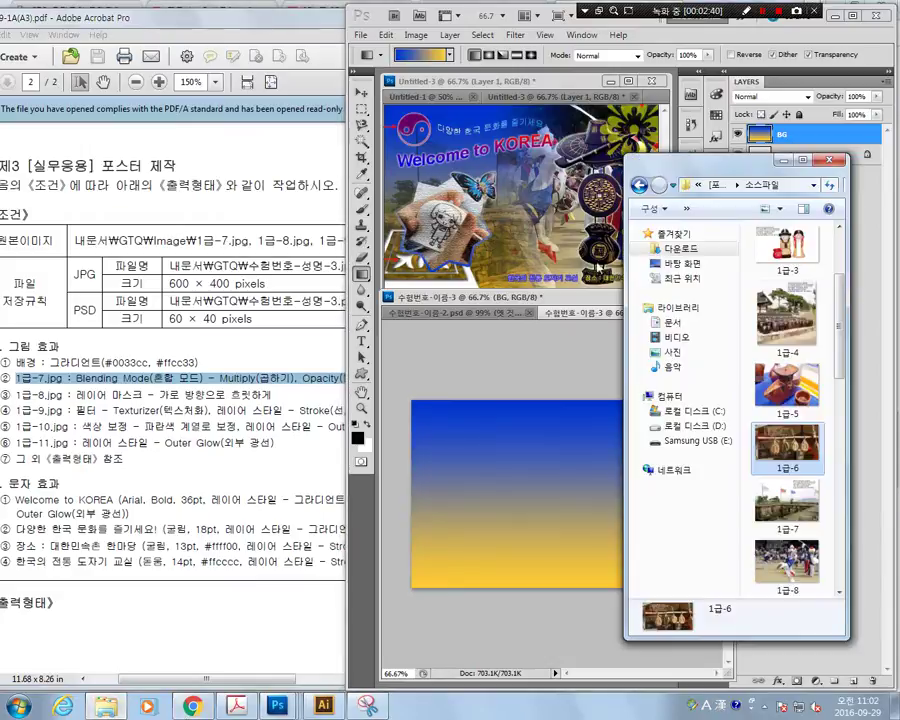
{"action": "left_click", "coordinate": [797, 524]}
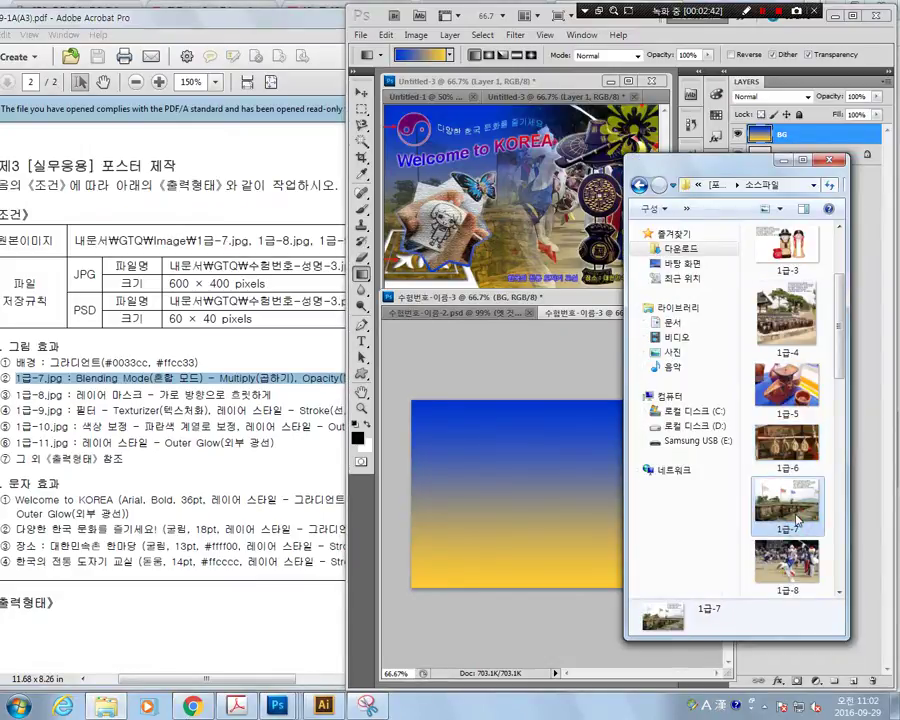
{"action": "left_click_drag", "start_coordinate": [797, 521], "coordinate": [558, 366]}
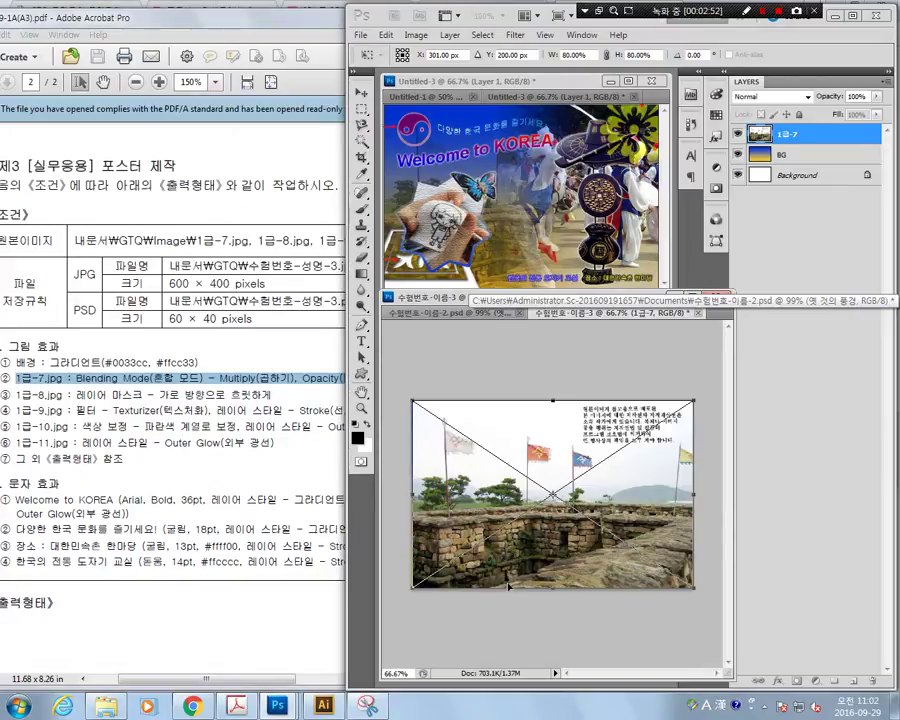
{"action": "key", "text": "Return"}
{"action": "key", "text": "g"}
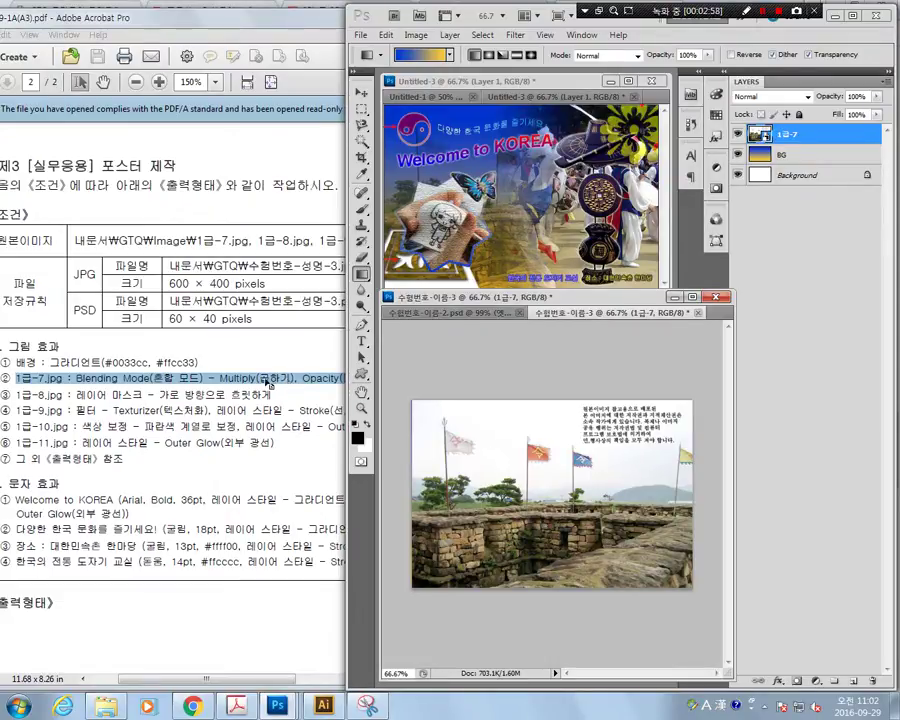
Step: Set the 1급-7 layer's blending mode to Multiply
{"action": "left_click", "coordinate": [781, 100]}
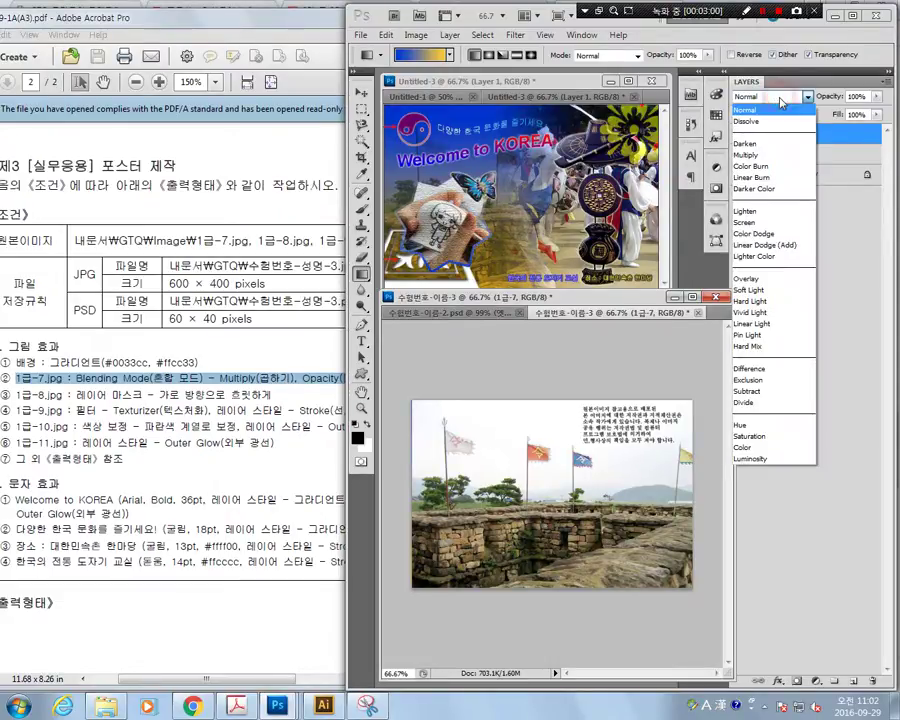
{"action": "left_click", "coordinate": [781, 100]}
{"action": "left_click", "coordinate": [781, 100]}
{"action": "left_click", "coordinate": [781, 100]}
{"action": "left_click", "coordinate": [781, 100]}
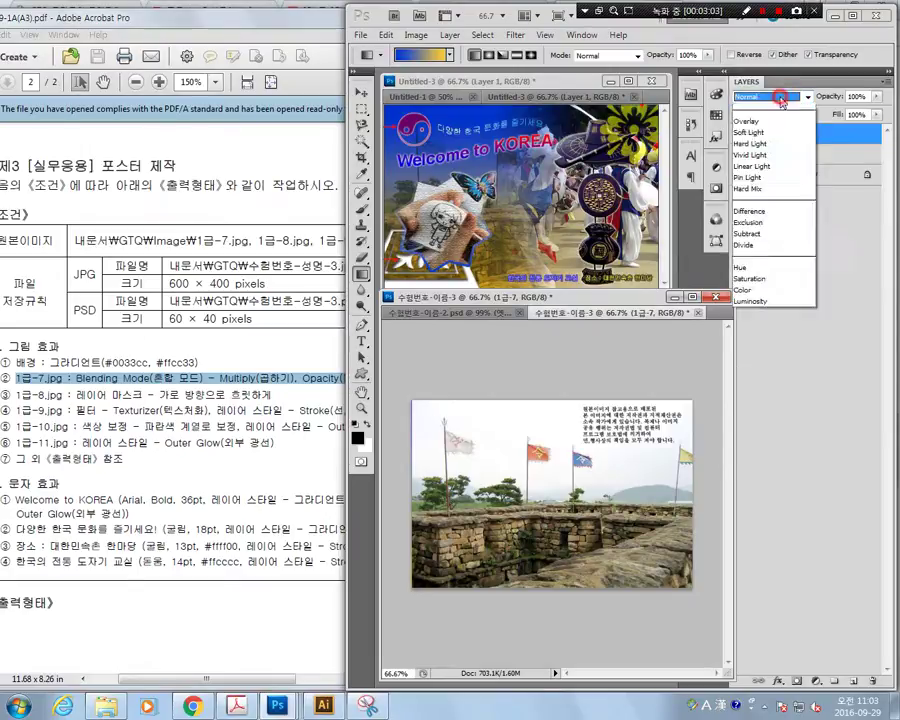
{"action": "left_click", "coordinate": [775, 155]}
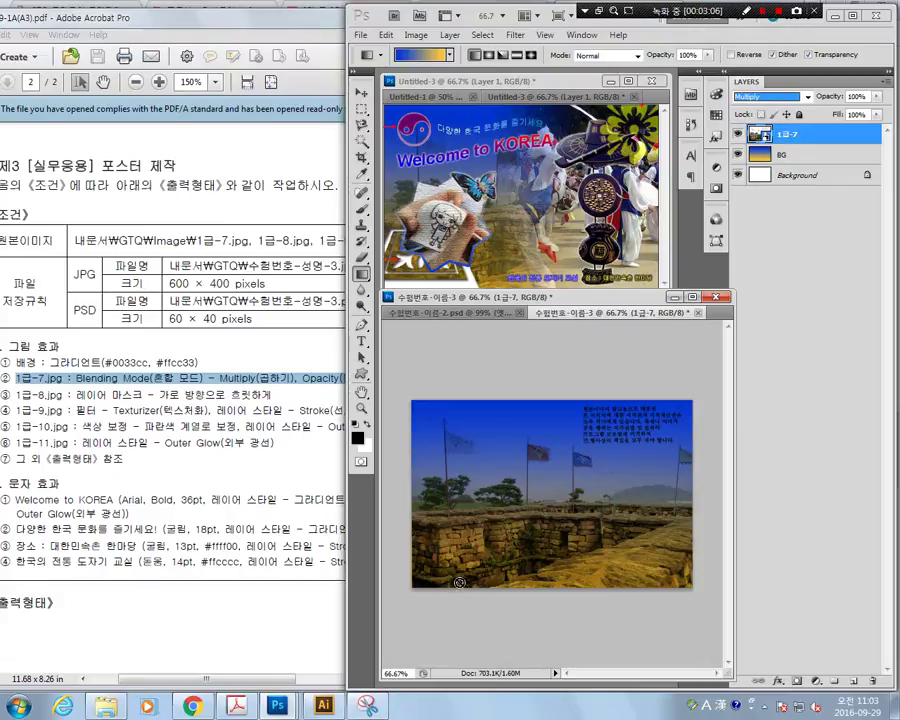
Step: Check the opacity requirement for 1급-7.jpg in the PDF and set the layer's opacity to 70%
{"action": "left_click", "coordinate": [226, 268]}
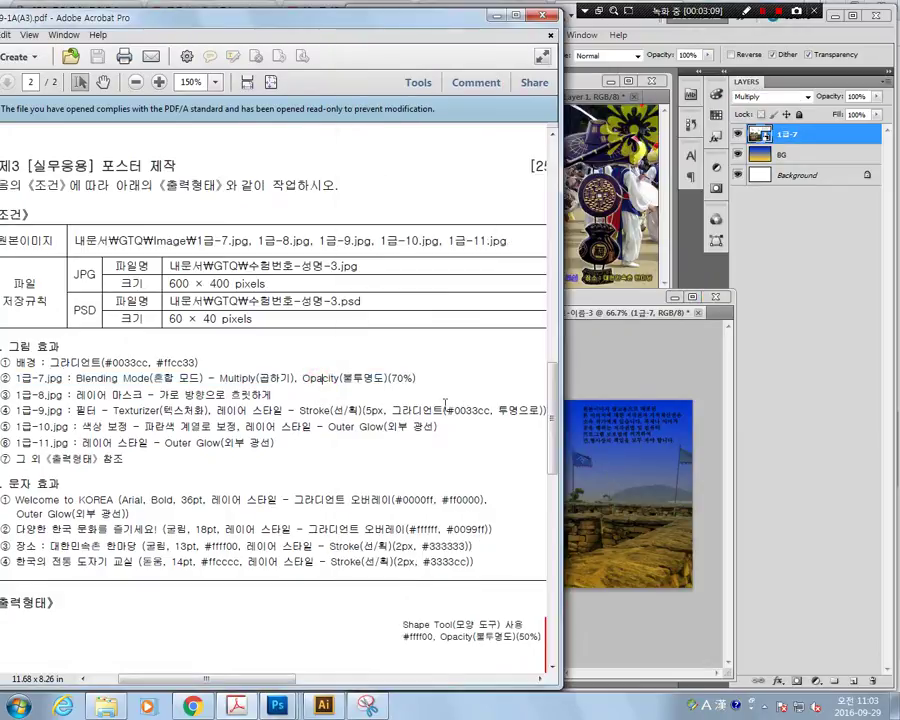
{"action": "left_click", "coordinate": [617, 355]}
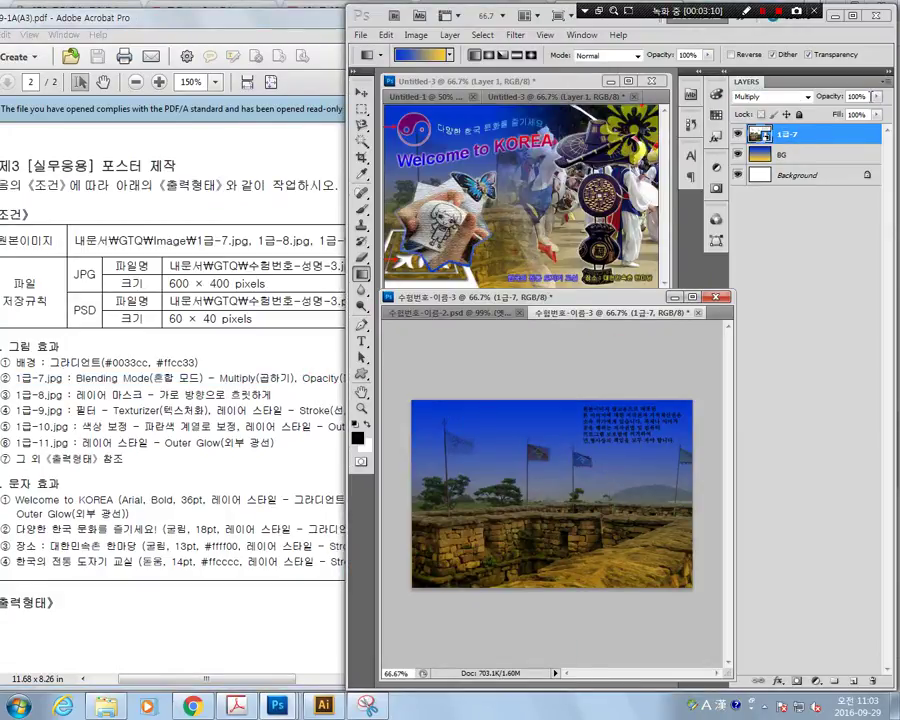
{"action": "left_click", "coordinate": [858, 96]}
{"action": "type", "text": "70"}
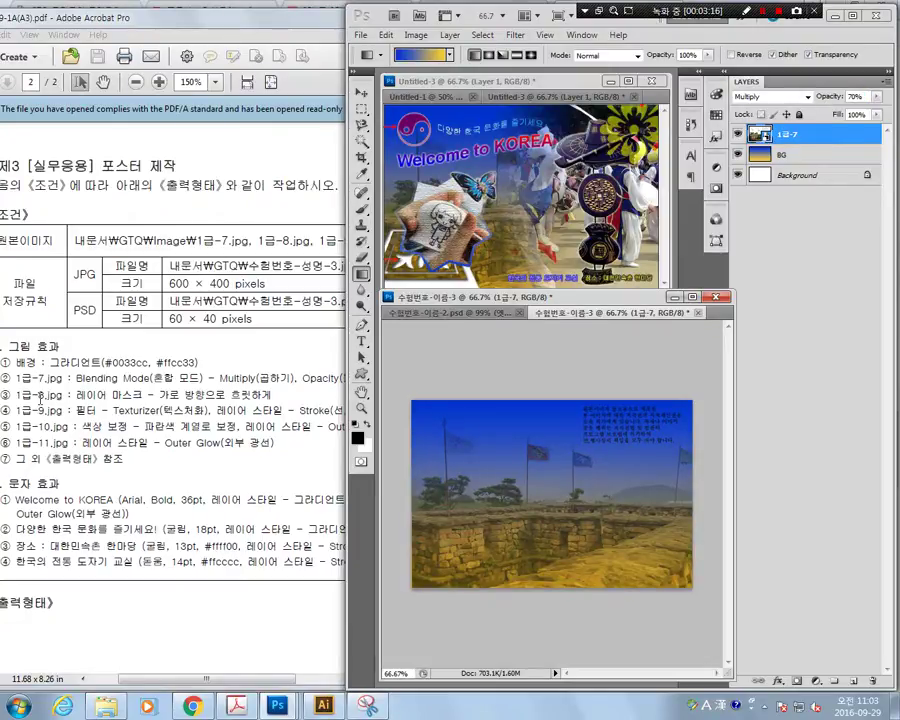
Step: Mark the 1급-8.jpg requirement in the PDF and place the 1급-8 image from the 소스파일 folder over the canvas
{"action": "left_click_drag", "start_coordinate": [15, 395], "coordinate": [256, 396]}
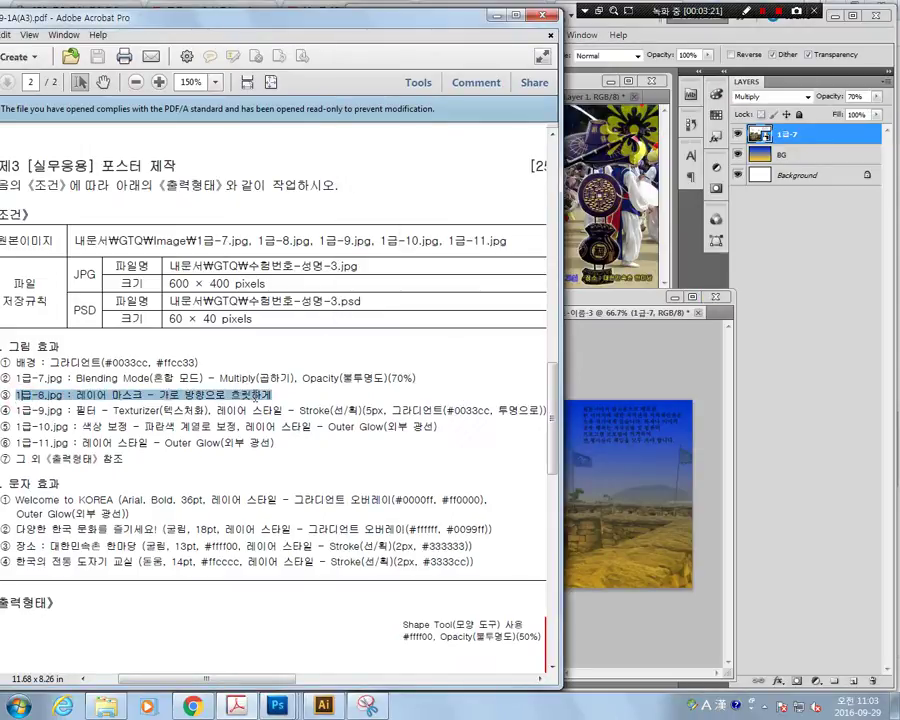
{"action": "left_click", "coordinate": [705, 627]}
{"action": "left_click", "coordinate": [106, 708]}
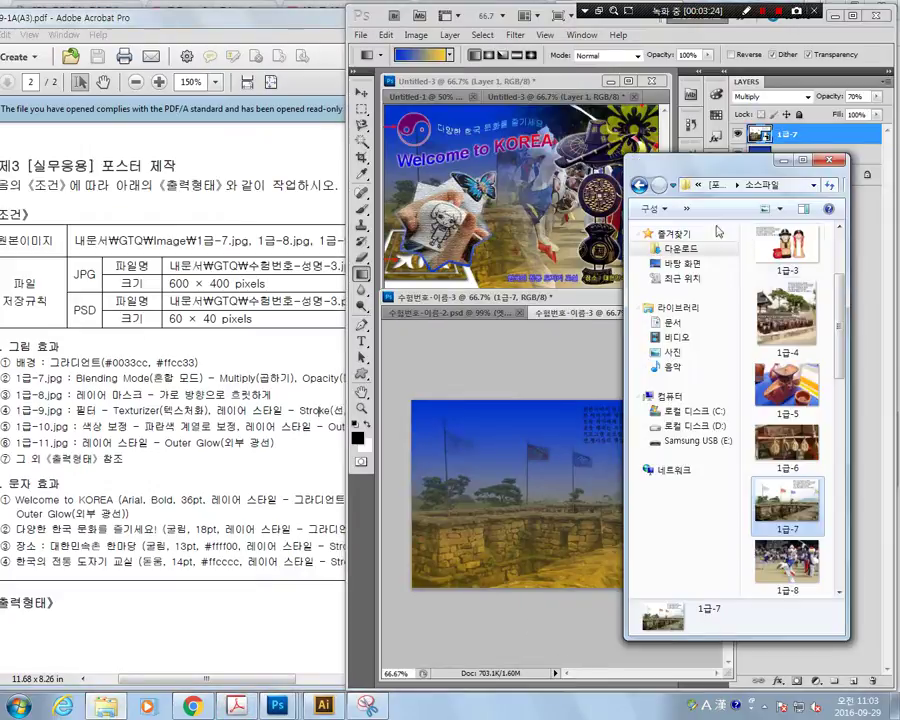
{"action": "left_click_drag", "start_coordinate": [795, 585], "coordinate": [398, 369]}
{"action": "key", "text": "Return"}
Step: Add a layer mask to the 1급-8 layer and give the Gradient tool the white-to-black Foreground to Background preset
{"action": "key", "text": "g"}
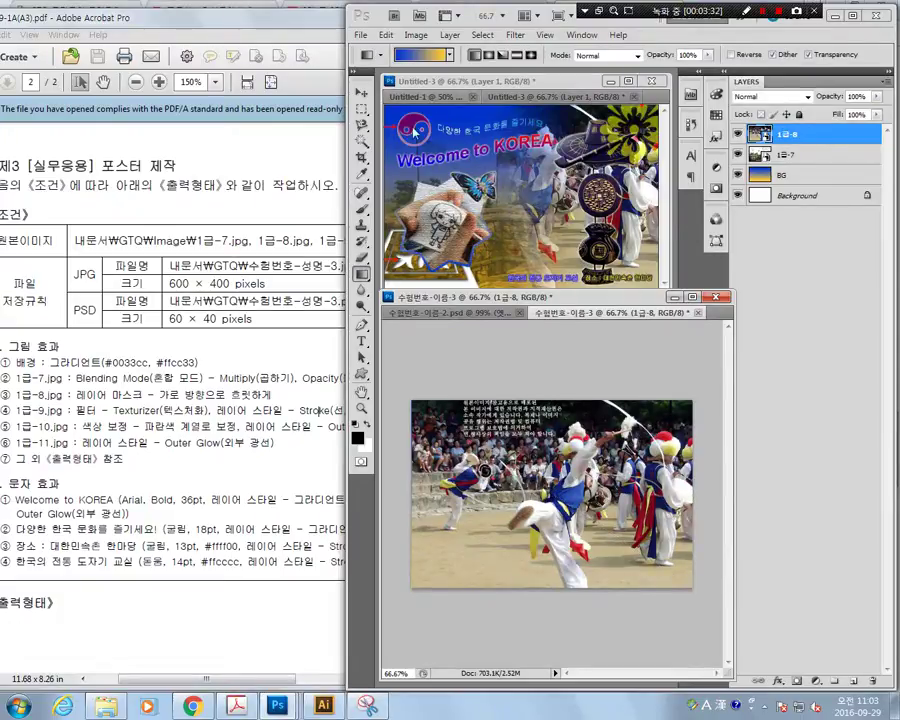
{"action": "left_click", "coordinate": [798, 683]}
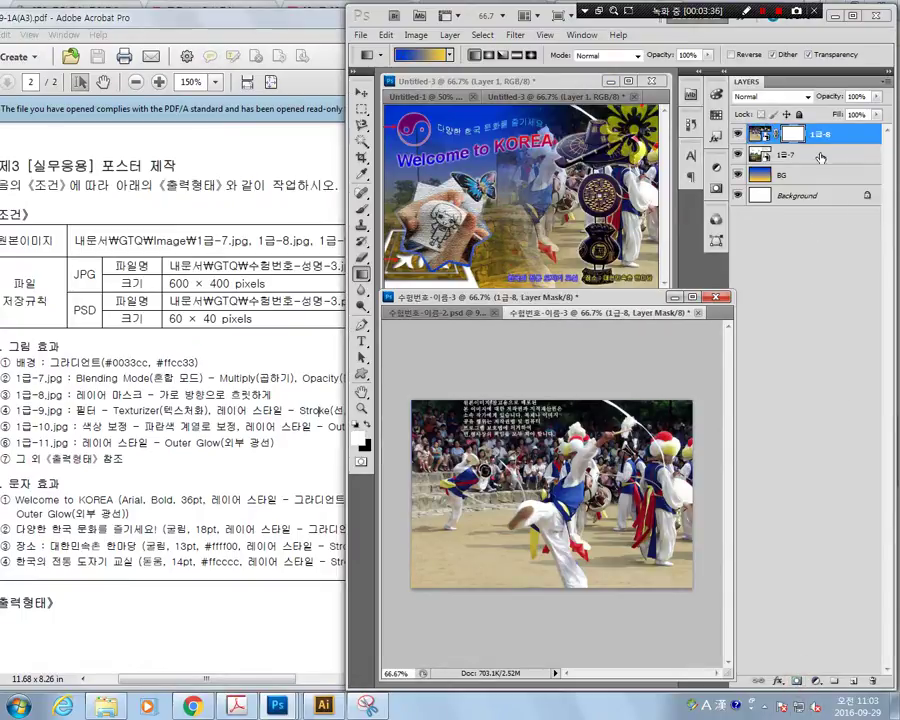
{"action": "left_click", "coordinate": [363, 276]}
{"action": "left_click", "coordinate": [421, 56]}
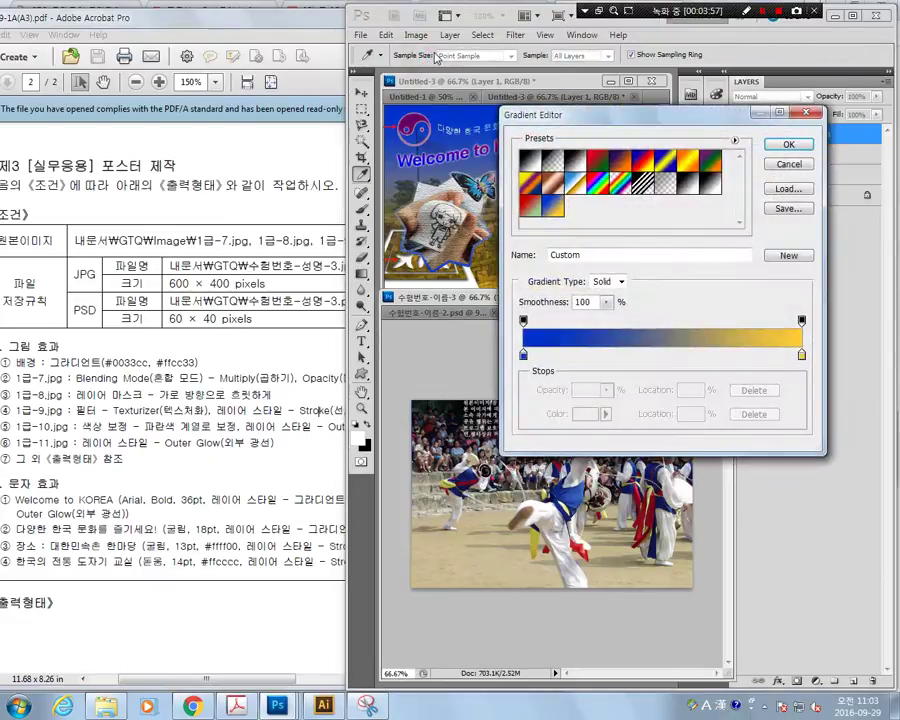
{"action": "left_click", "coordinate": [531, 162]}
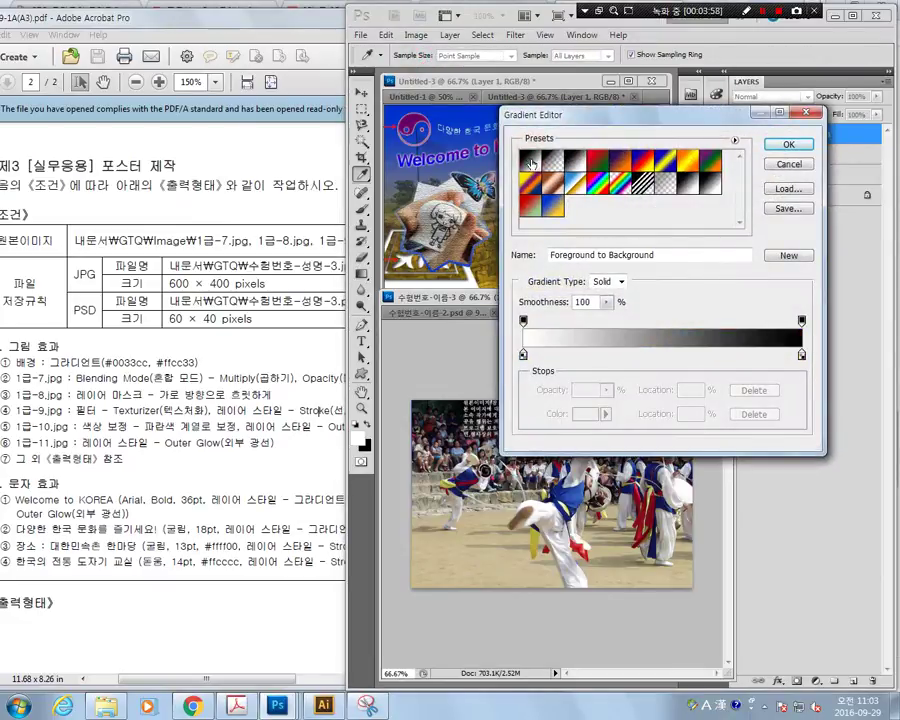
{"action": "left_click", "coordinate": [789, 146]}
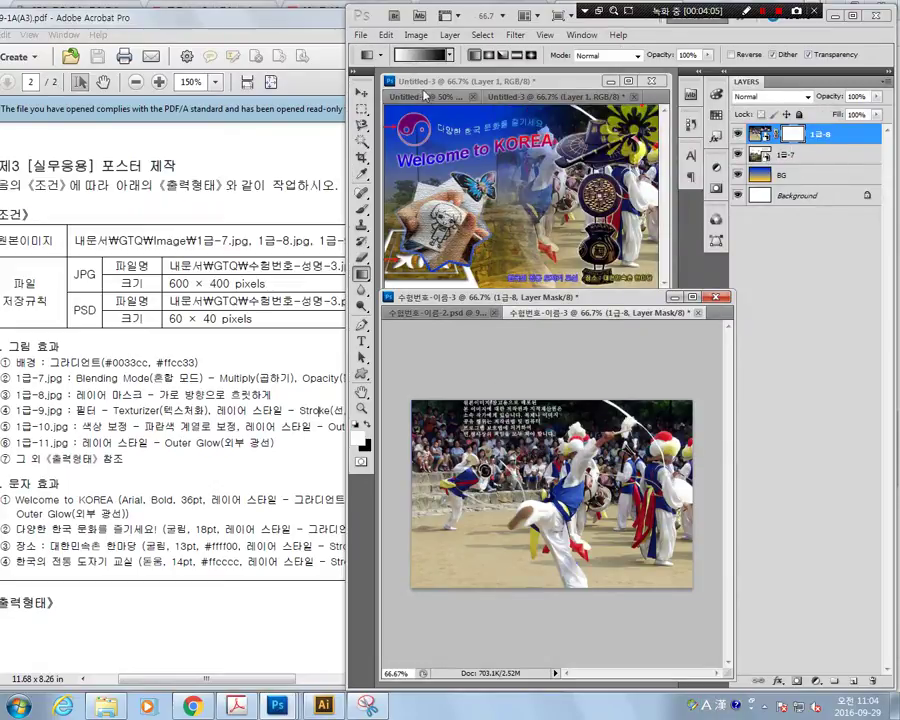
Step: Fade the 1급-8 layer mask with a horizontal gradient from the canvas's right edge to about a quarter of its width from the left
{"action": "left_click_drag", "start_coordinate": [496, 493], "coordinate": [411, 499]}
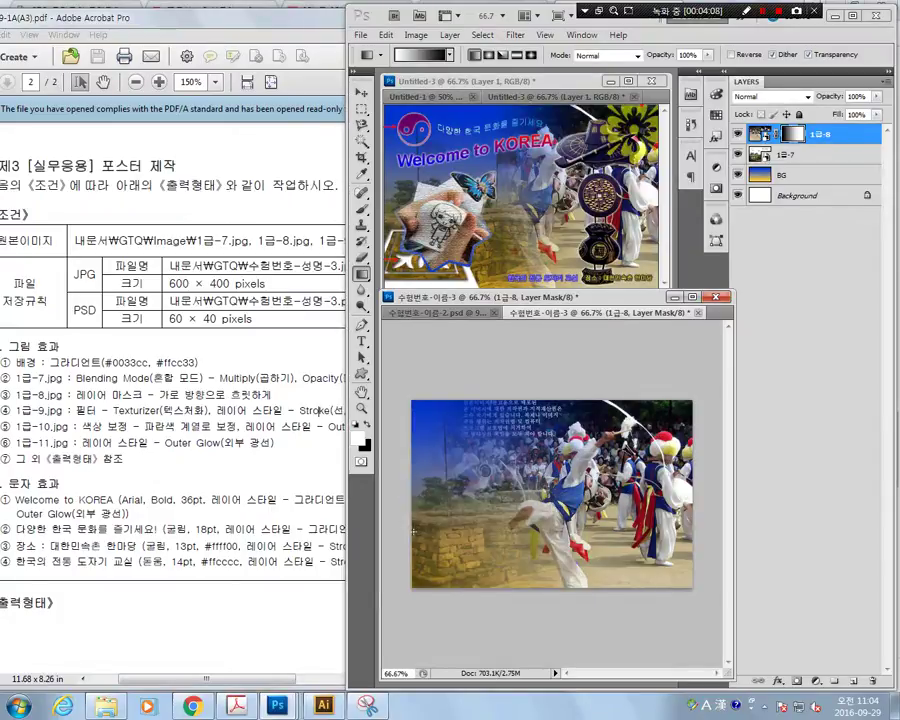
{"action": "left_click_drag", "start_coordinate": [693, 489], "coordinate": [408, 490]}
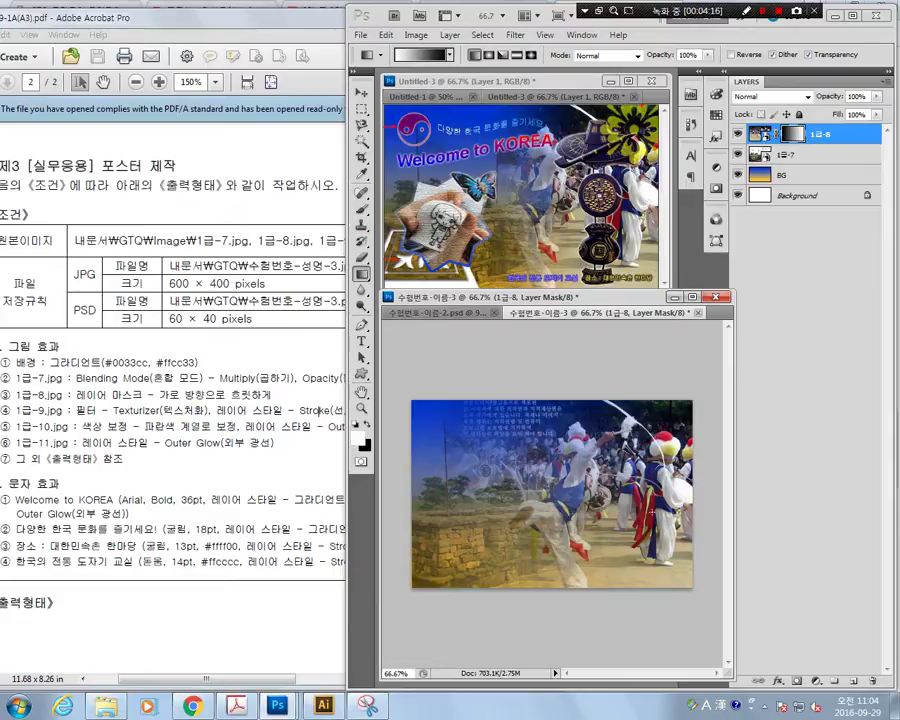
{"action": "left_click_drag", "start_coordinate": [689, 501], "coordinate": [489, 500]}
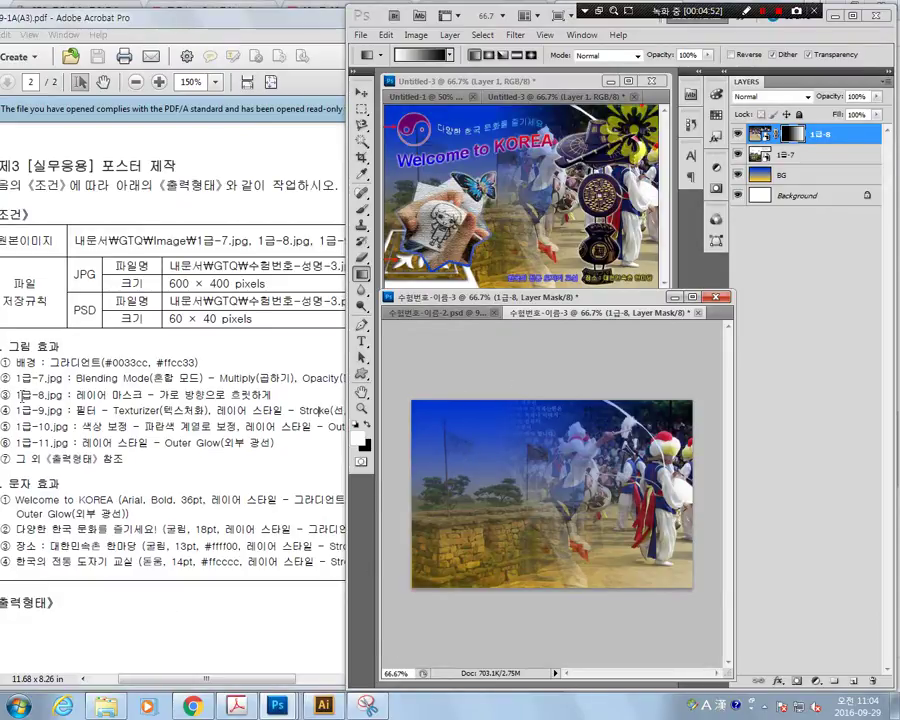
Step: Mark the 1급-9.jpg Texturizer requirement in the PDF and place the 1급-9 image from the 소스파일 folder on the canvas
{"action": "left_click_drag", "start_coordinate": [20, 395], "coordinate": [270, 397]}
{"action": "left_click", "coordinate": [245, 458]}
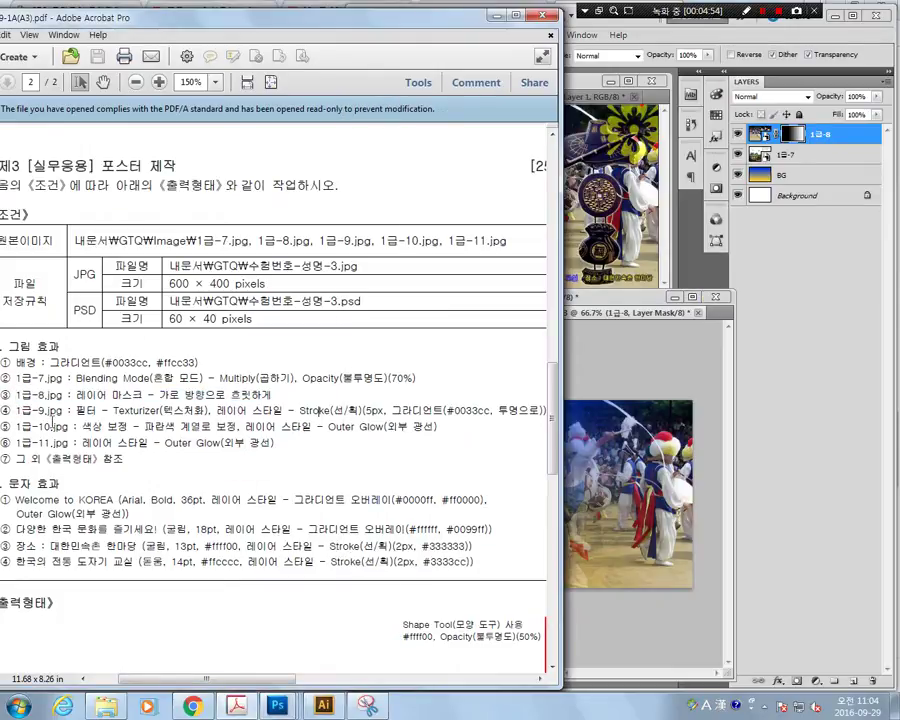
{"action": "left_click_drag", "start_coordinate": [17, 411], "coordinate": [200, 410]}
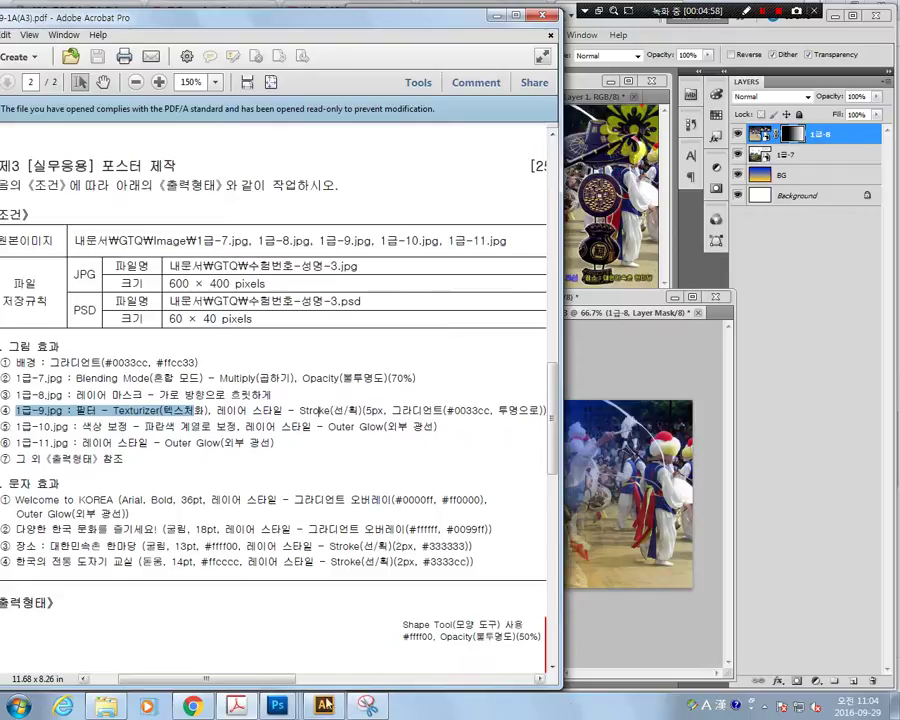
{"action": "left_click", "coordinate": [104, 707]}
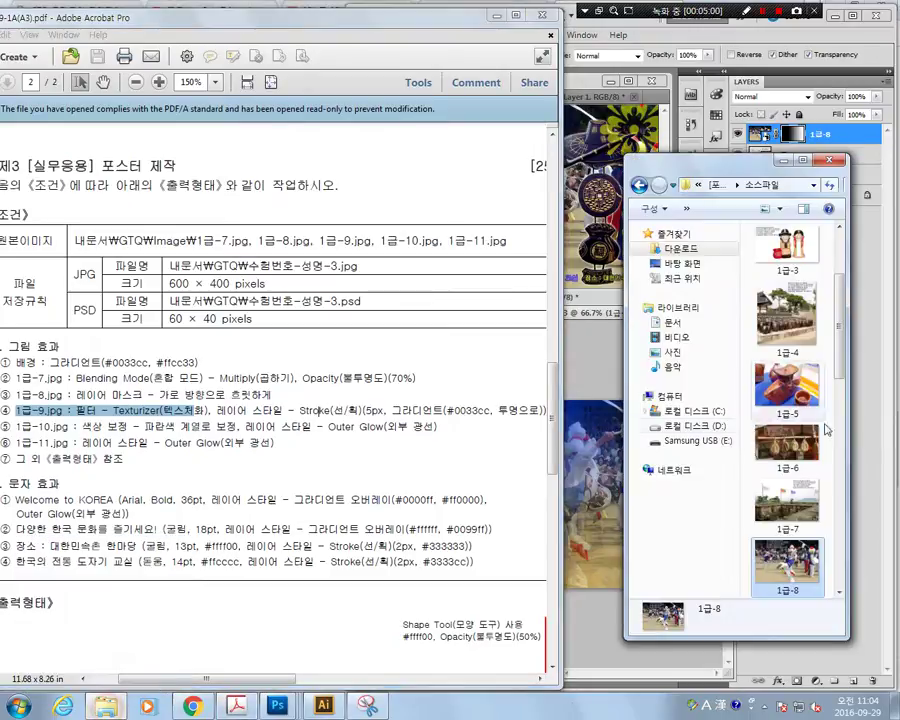
{"action": "left_click", "coordinate": [604, 628]}
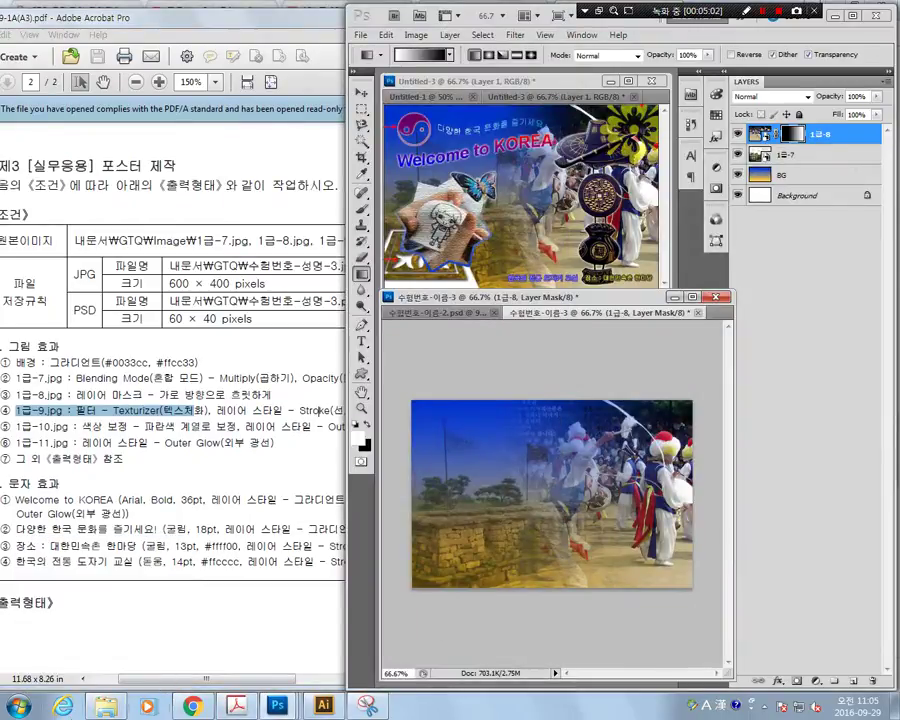
{"action": "left_click", "coordinate": [106, 708]}
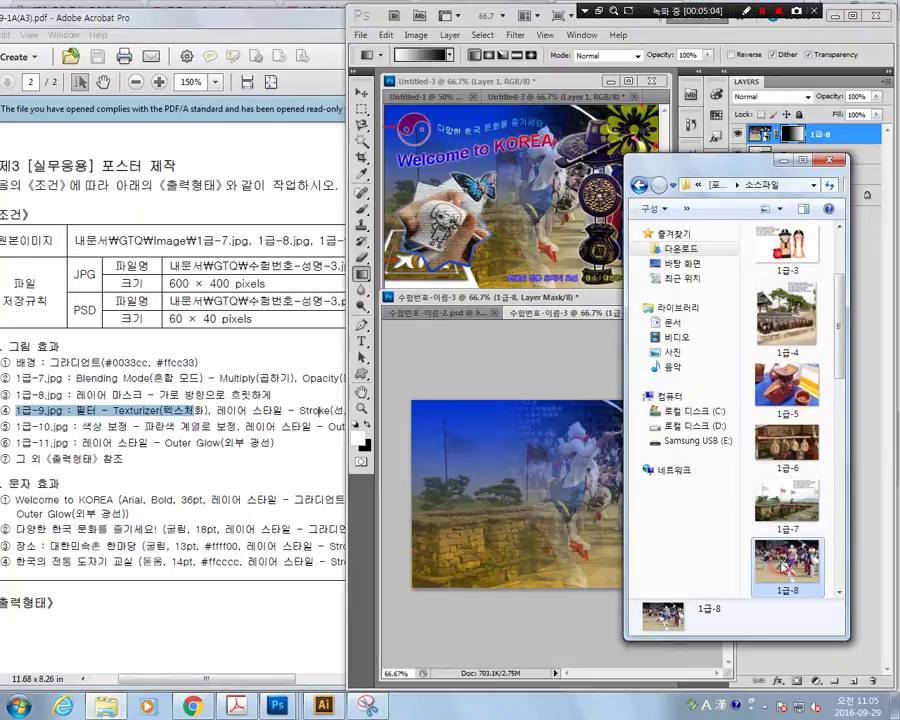
{"action": "scroll", "coordinate": [782, 566], "scroll_direction": "down", "scroll_amount": 3}
{"action": "left_click_drag", "start_coordinate": [790, 420], "coordinate": [497, 526]}
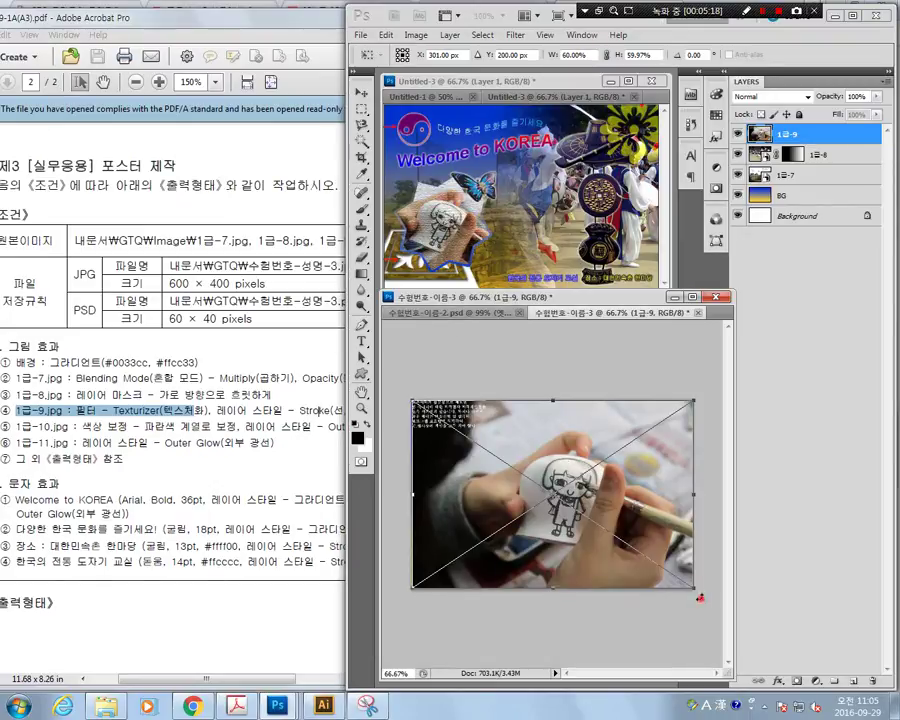
Step: Rotate the placed 1급-9 image about 12.8° clockwise, shrink it, and position it in the canvas's lower-left area
{"action": "left_click_drag", "start_coordinate": [700, 598], "coordinate": [677, 632]}
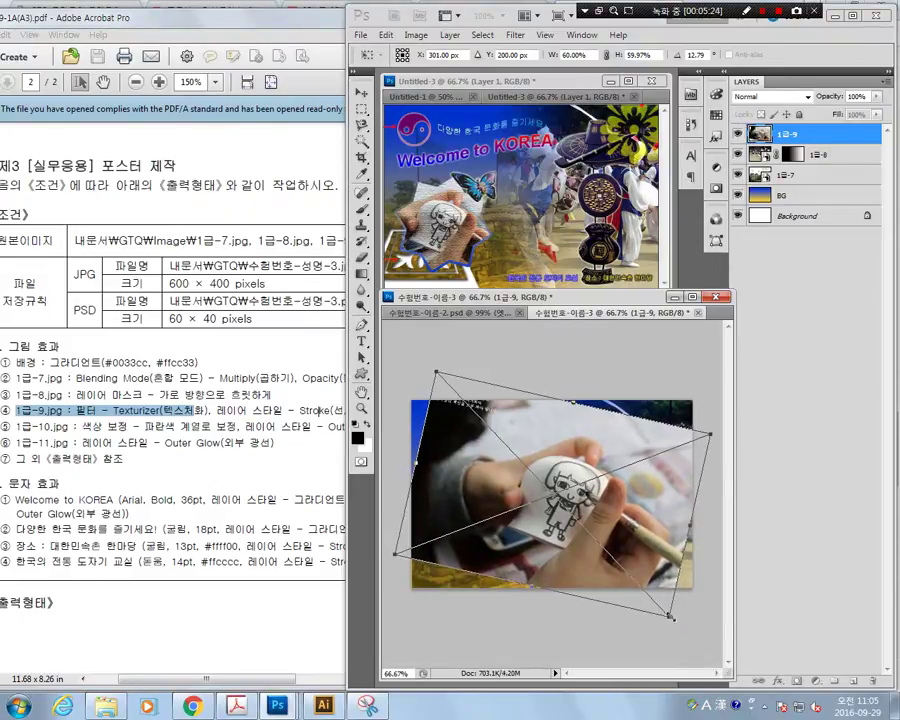
{"action": "left_click_drag", "start_coordinate": [671, 617], "coordinate": [533, 562]}
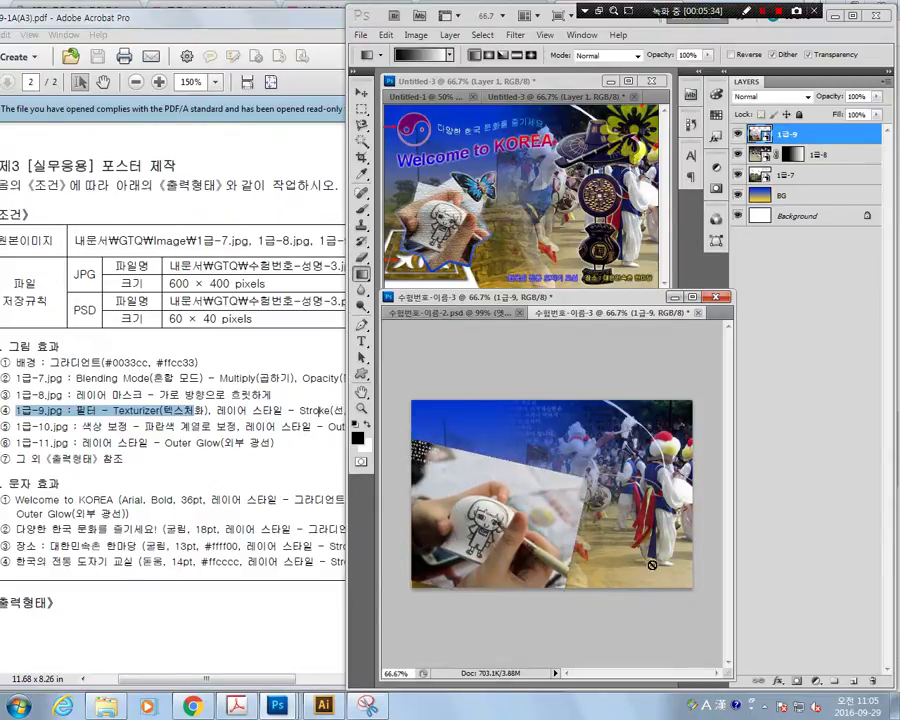
{"action": "key", "text": "Return"}
{"action": "key", "text": "g"}
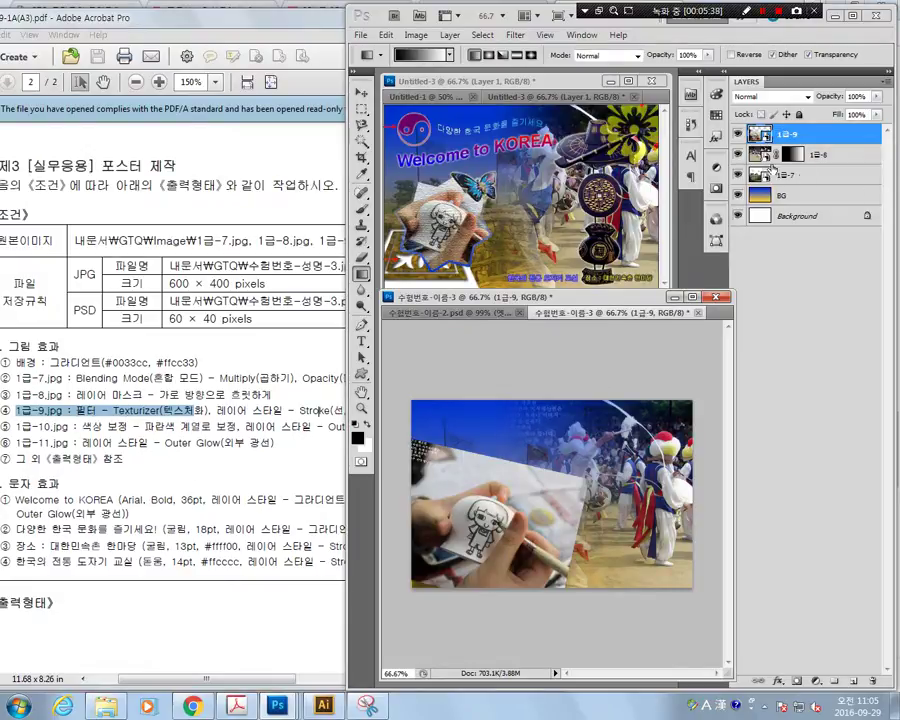
Step: Apply the Texturizer filter with the Canvas texture to the 1급-9 layer
{"action": "left_click", "coordinate": [515, 34]}
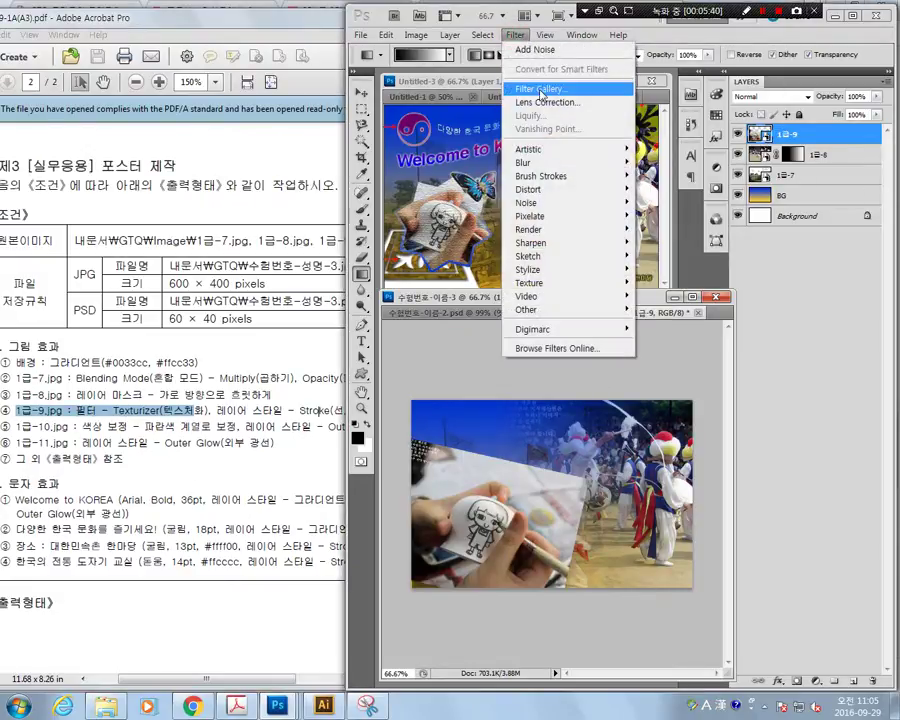
{"action": "left_click", "coordinate": [541, 92]}
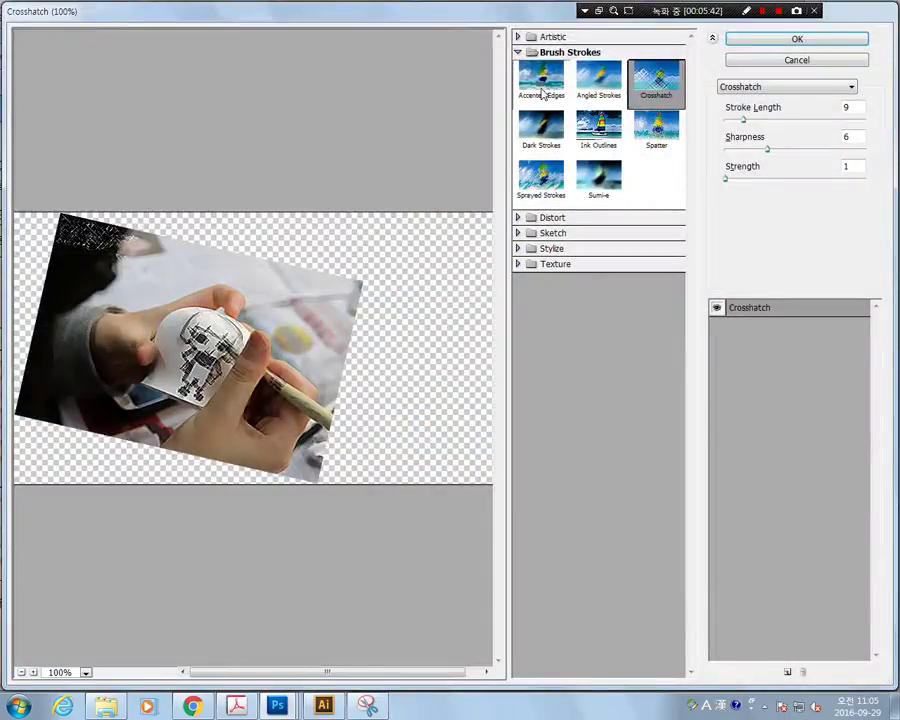
{"action": "left_click", "coordinate": [518, 264]}
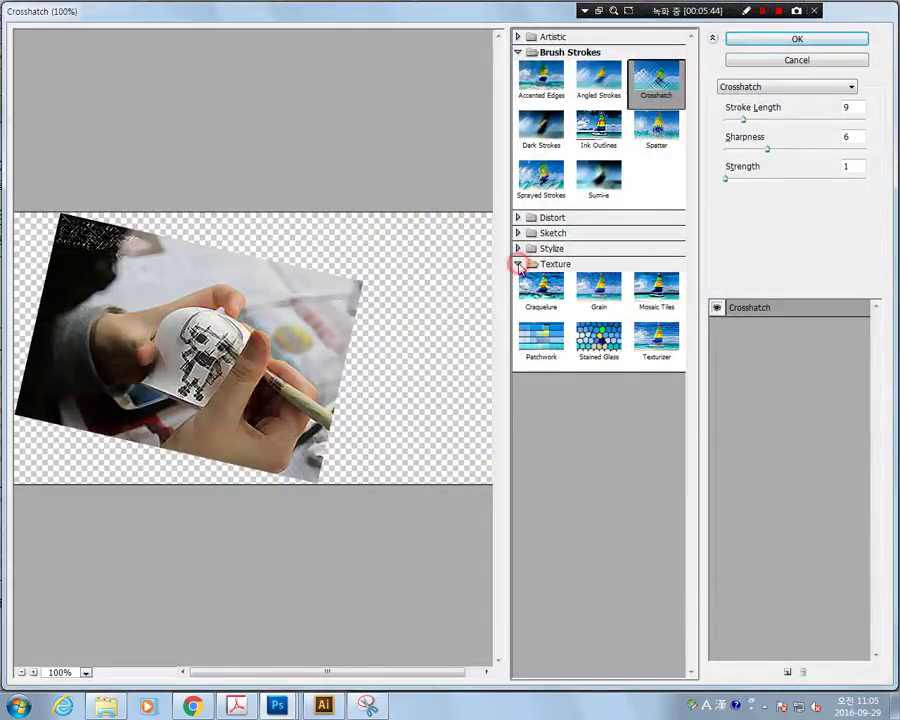
{"action": "left_click", "coordinate": [666, 345]}
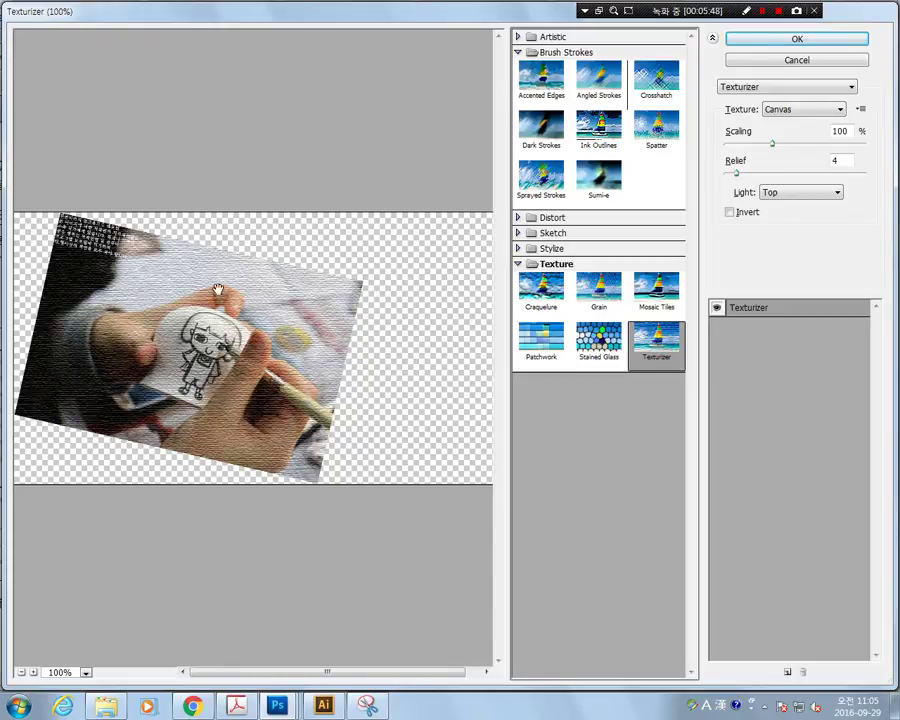
{"action": "left_click", "coordinate": [809, 42]}
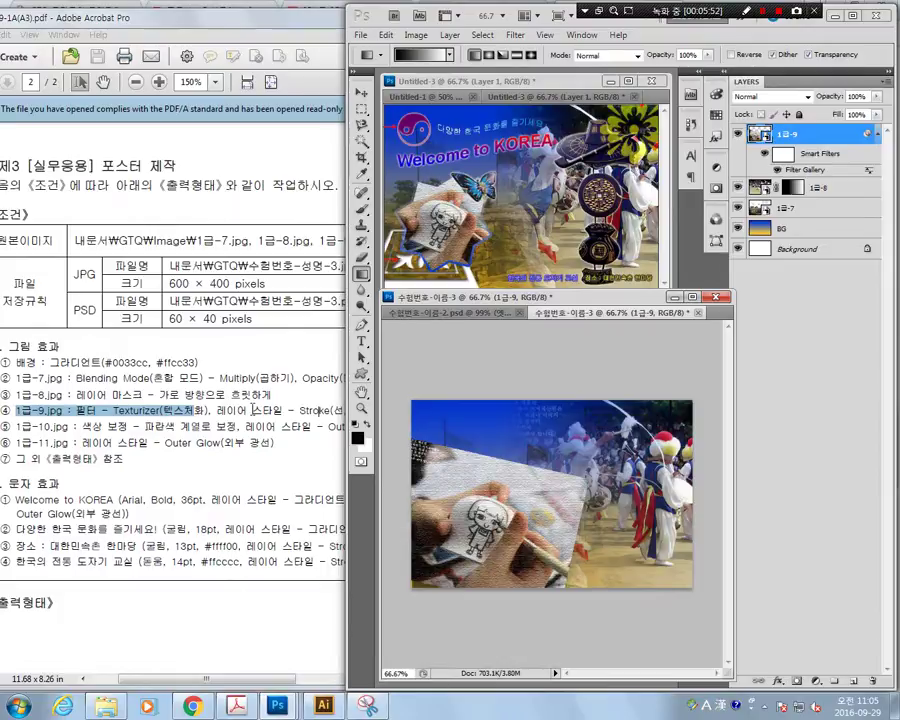
Step: Review the 1급-9.jpg Stroke requirement in the PDF and examine the image's cut-out shape in the 출력형태 sample
{"action": "left_click", "coordinate": [253, 409]}
{"action": "left_click_drag", "start_coordinate": [300, 410], "coordinate": [494, 420]}
{"action": "left_click", "coordinate": [295, 465]}
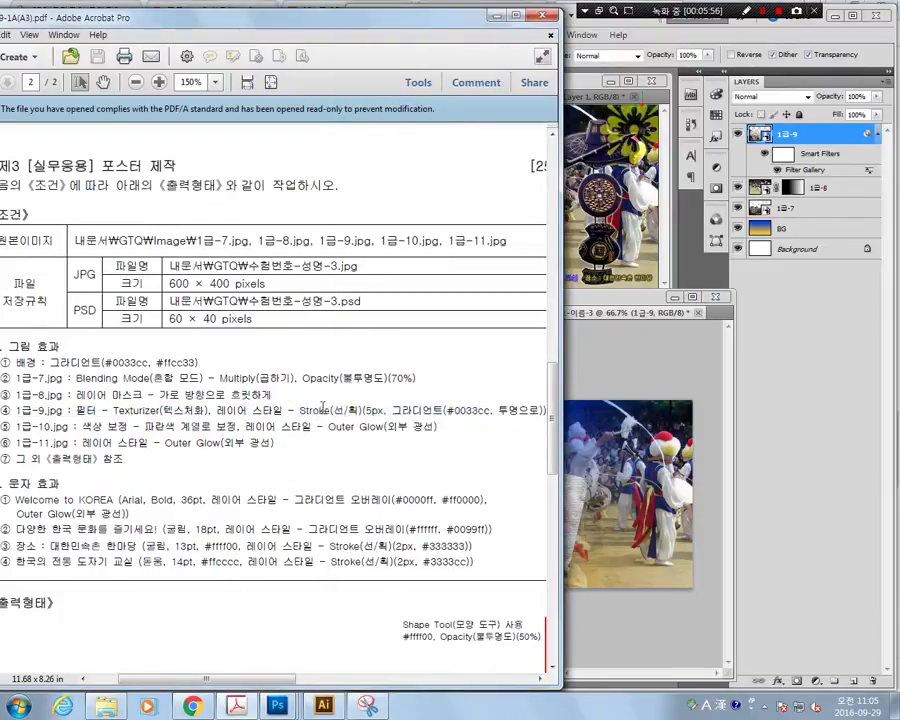
{"action": "left_click", "coordinate": [748, 413]}
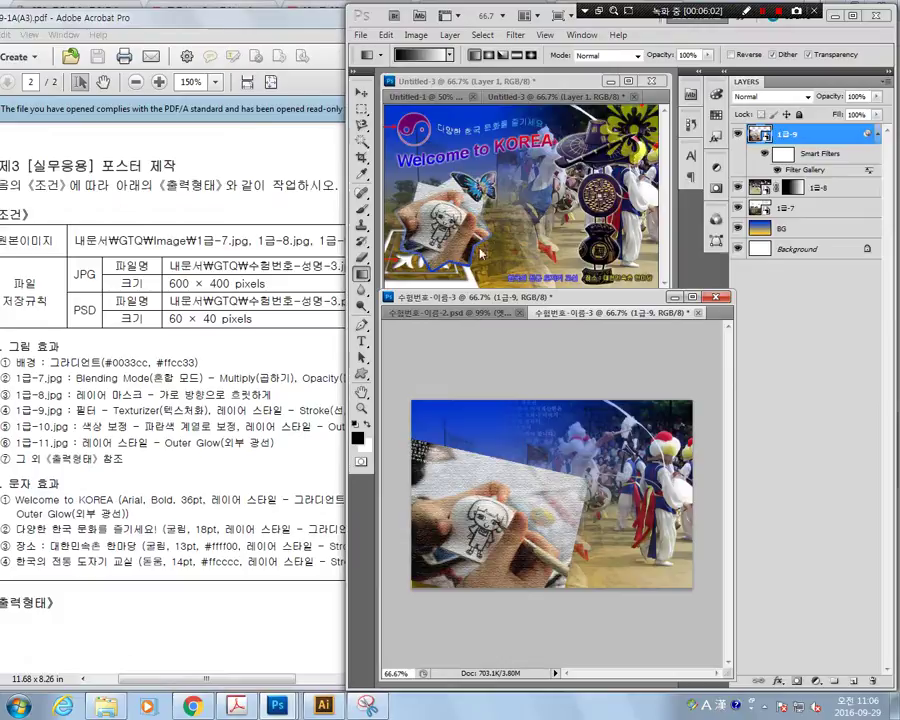
{"action": "left_click", "coordinate": [236, 450]}
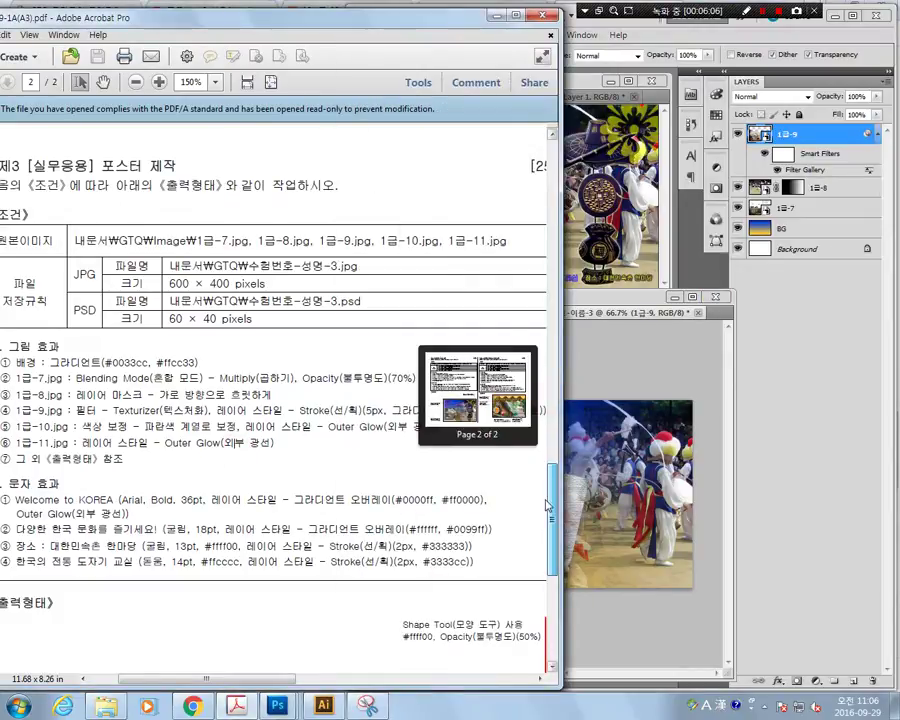
{"action": "left_click_drag", "start_coordinate": [547, 506], "coordinate": [548, 577]}
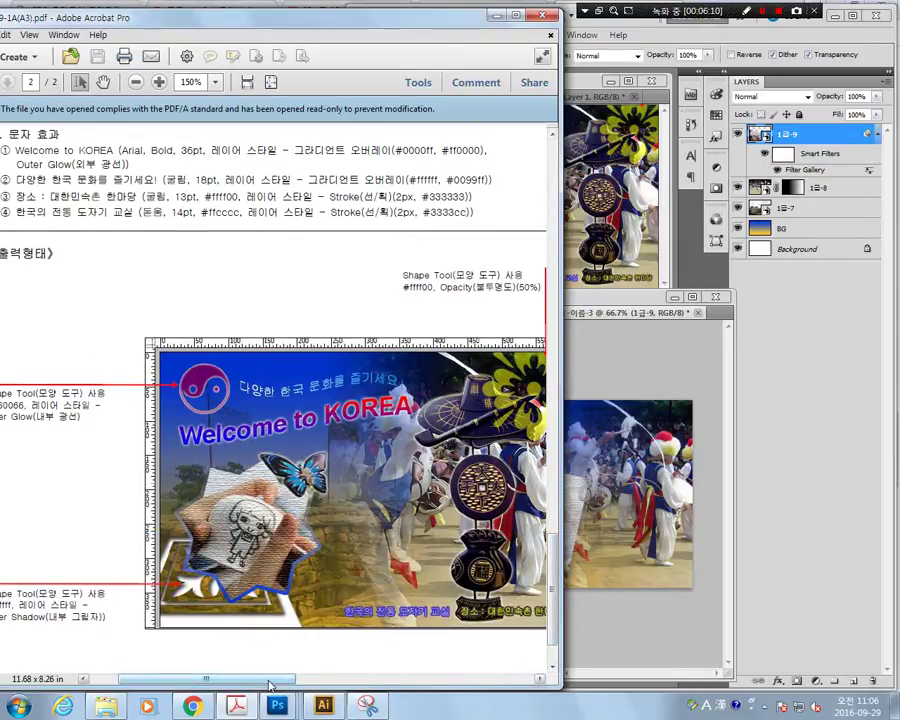
{"action": "mouse_move", "coordinate": [270, 685]}
{"action": "left_mouse_down"}
{"action": "mouse_move", "coordinate": [238, 685]}
{"action": "mouse_move", "coordinate": [260, 685]}
{"action": "left_mouse_up"}
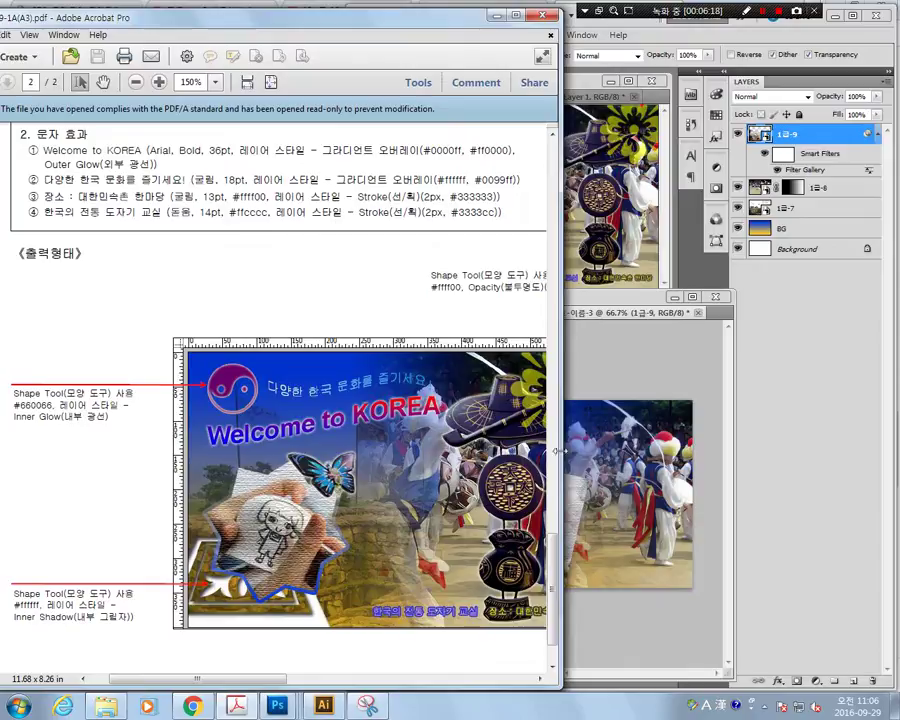
Step: Check the 1급-9.jpg requirements in the PDF and choose the solid eight-pointed star for the Custom Shape tool in Photoshop
{"action": "left_click_drag", "start_coordinate": [552, 591], "coordinate": [552, 535]}
{"action": "scroll", "coordinate": [407, 506], "scroll_direction": "up", "scroll_amount": 5}
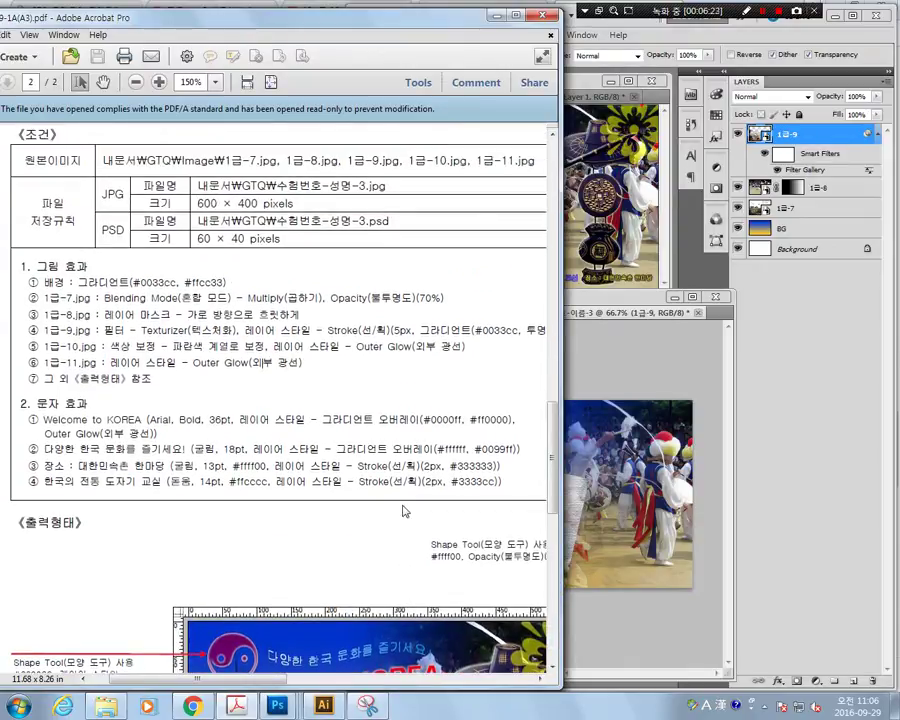
{"action": "left_click_drag", "start_coordinate": [254, 681], "coordinate": [261, 682]}
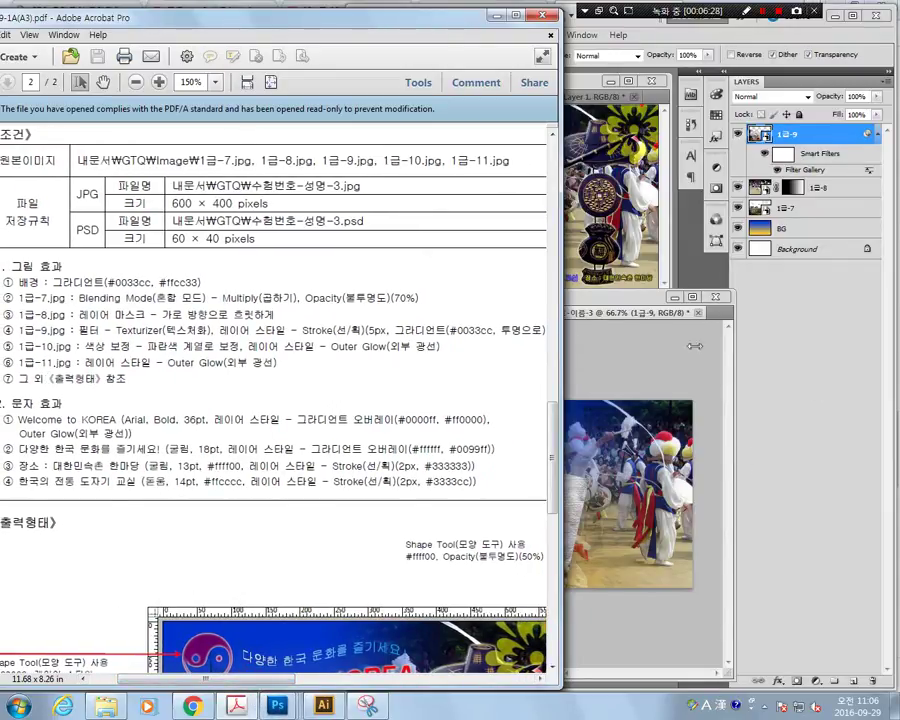
{"action": "left_click", "coordinate": [632, 302]}
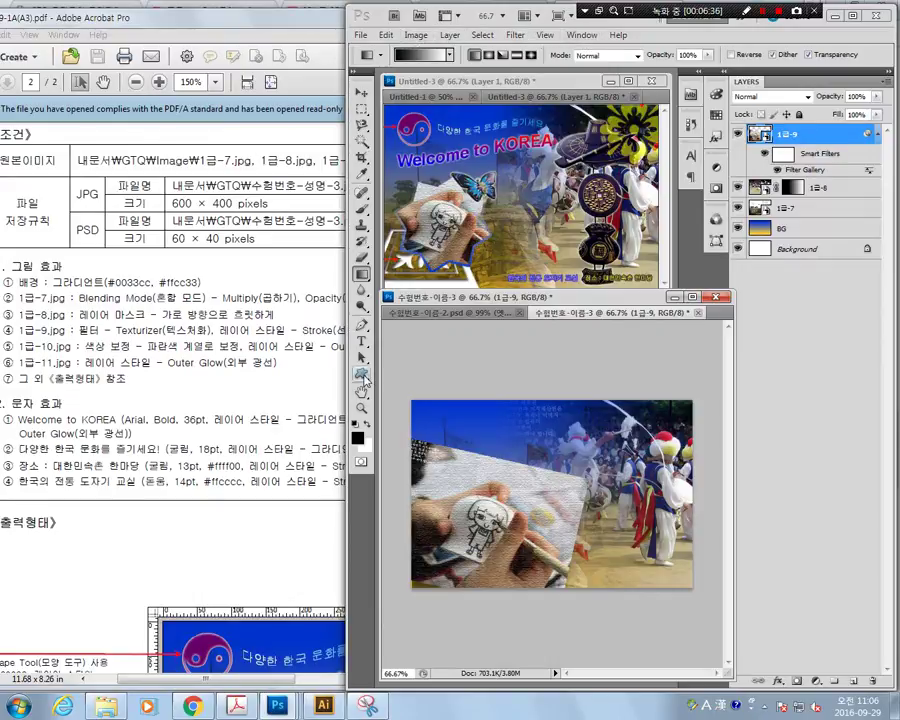
{"action": "left_click_drag", "start_coordinate": [362, 374], "coordinate": [425, 436]}
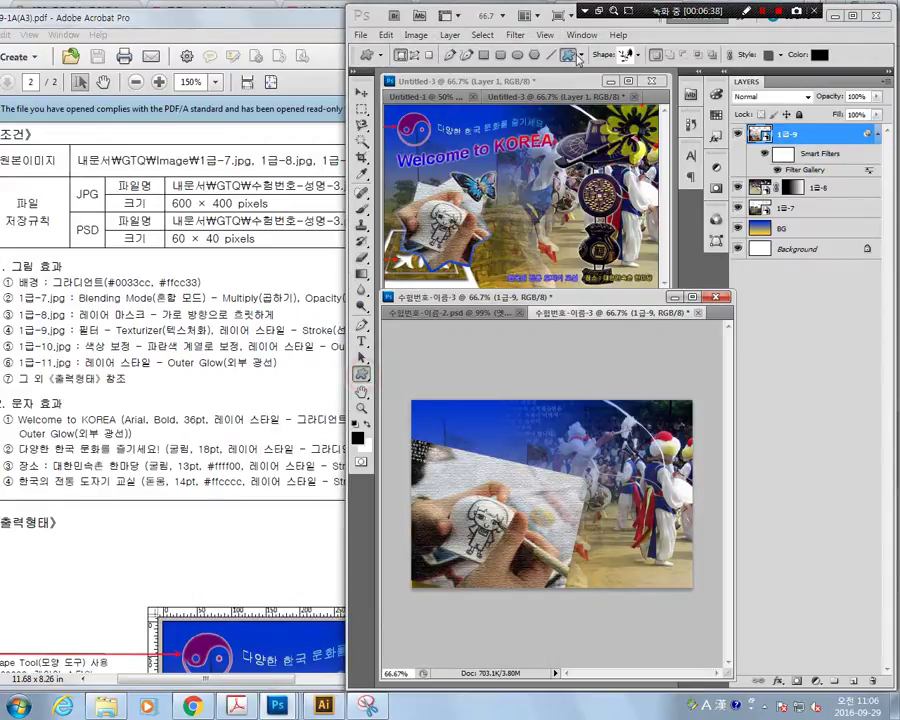
{"action": "left_click", "coordinate": [630, 56]}
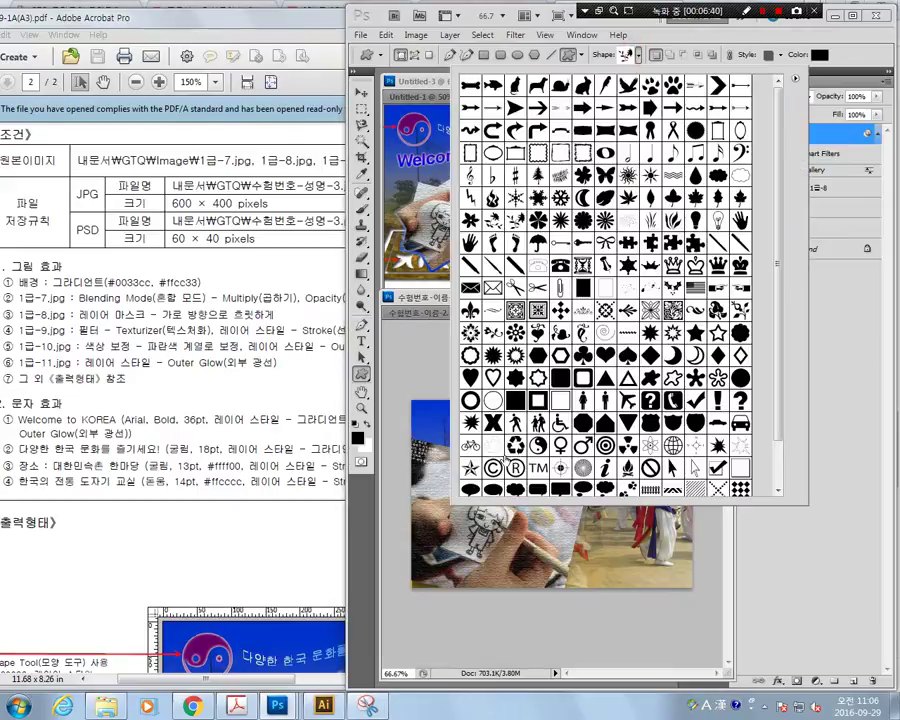
{"action": "scroll", "coordinate": [641, 440], "scroll_direction": "down", "scroll_amount": 2}
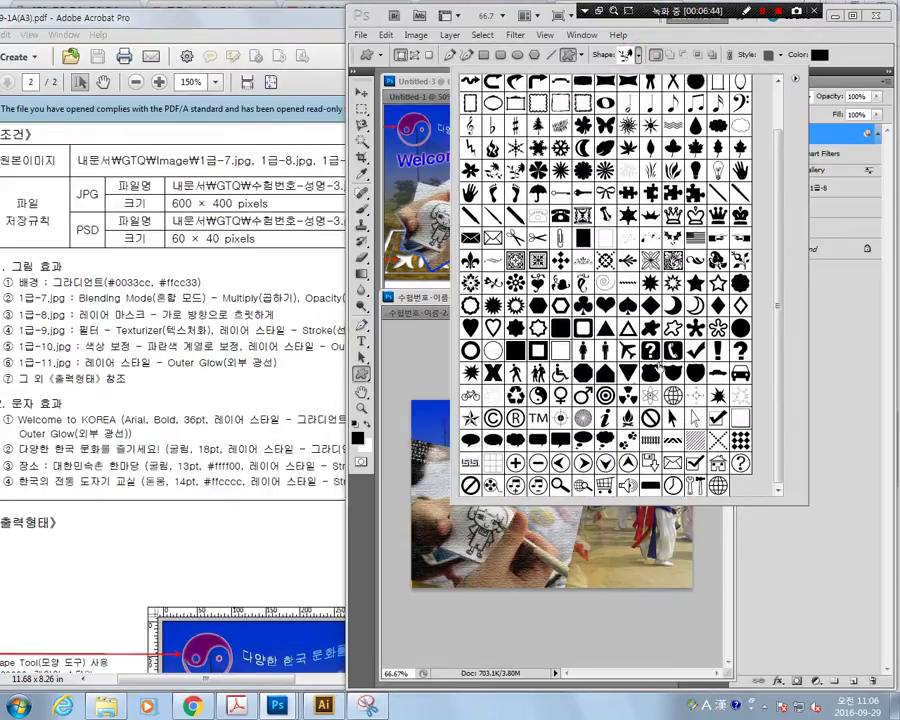
{"action": "scroll", "coordinate": [697, 357], "scroll_direction": "up", "scroll_amount": 2}
{"action": "scroll", "coordinate": [697, 347], "scroll_direction": "down", "scroll_amount": 1}
{"action": "left_click", "coordinate": [514, 328]}
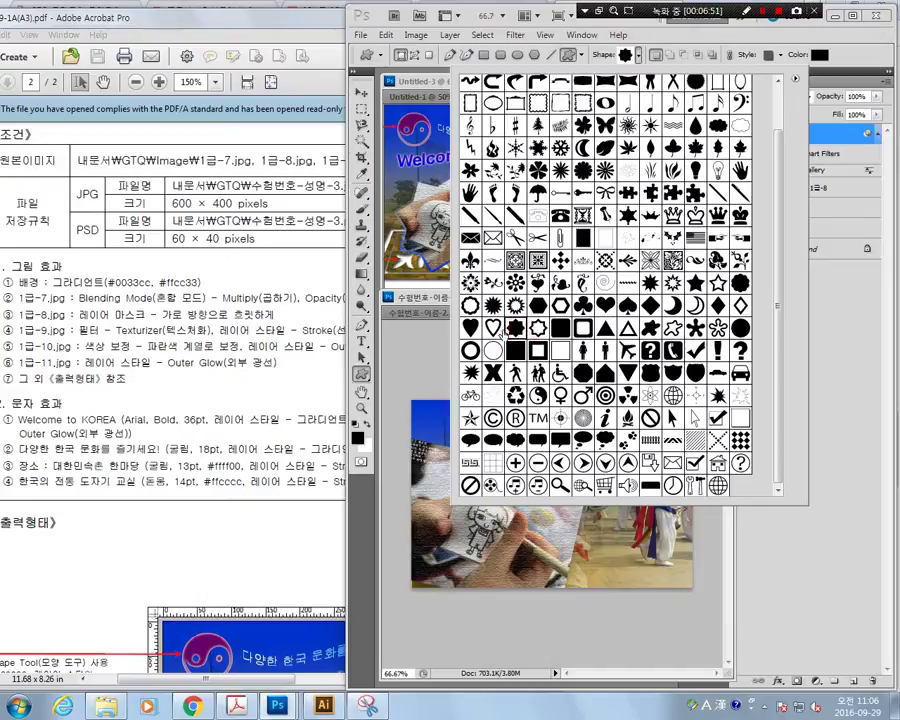
{"action": "double_click", "coordinate": [517, 331]}
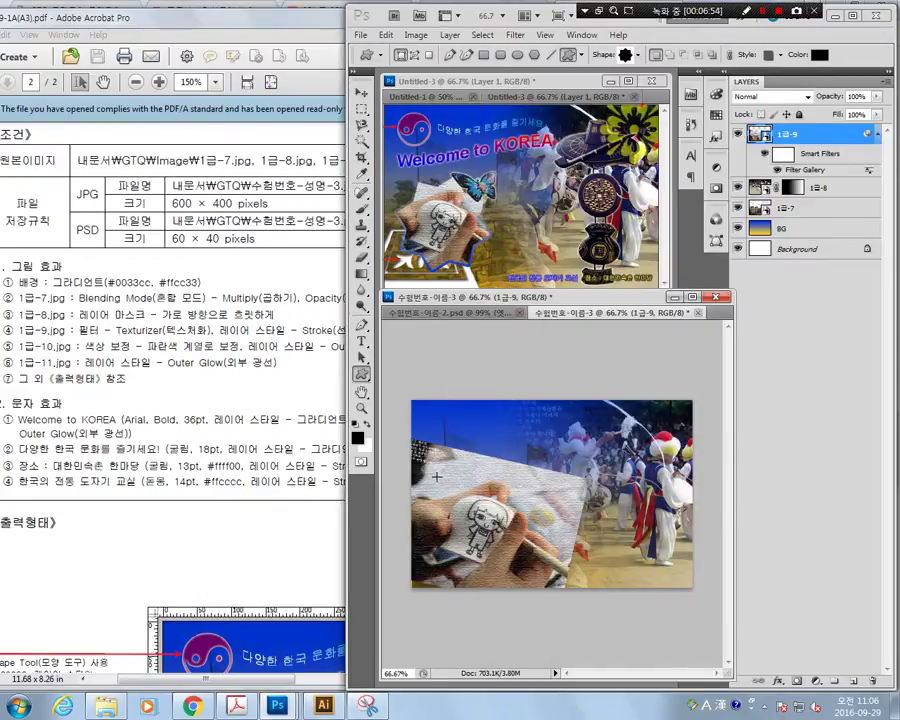
Step: Draw an eight-pointed star path over the character drawing in the 1급-9 image and create a vector mask from it
{"action": "left_click_drag", "start_coordinate": [436, 477], "coordinate": [539, 592]}
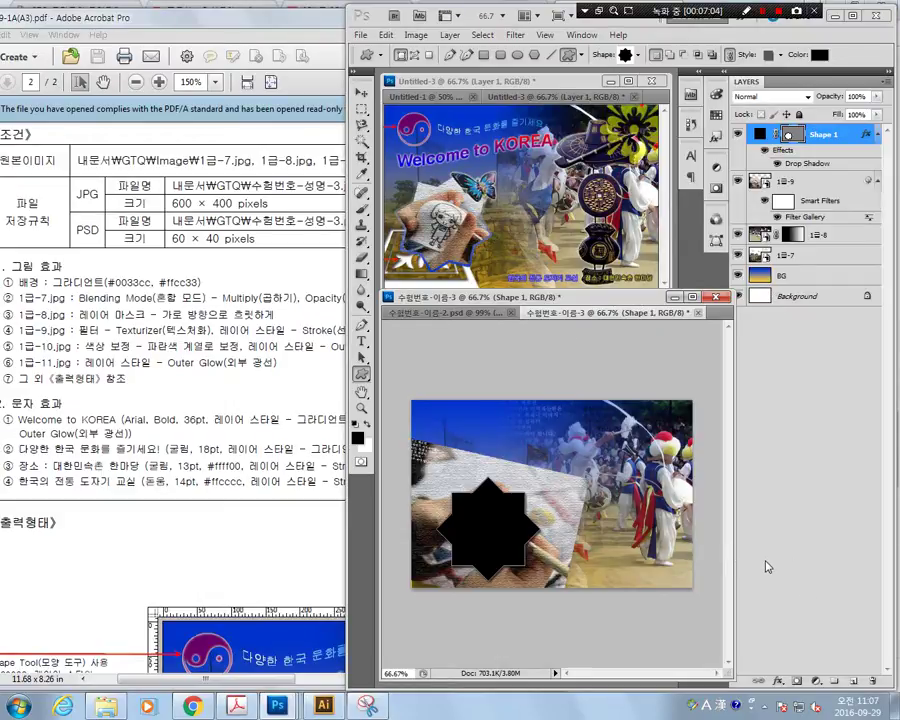
{"action": "key", "text": "ctrl+z"}
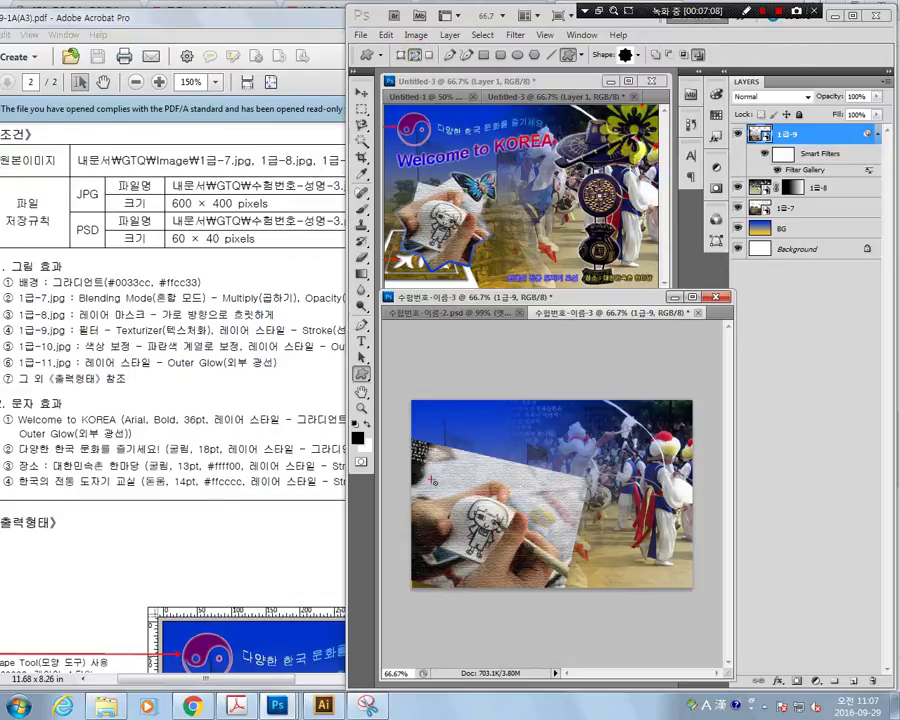
{"action": "left_click_drag", "start_coordinate": [432, 480], "coordinate": [539, 592]}
{"action": "left_click", "coordinate": [361, 357]}
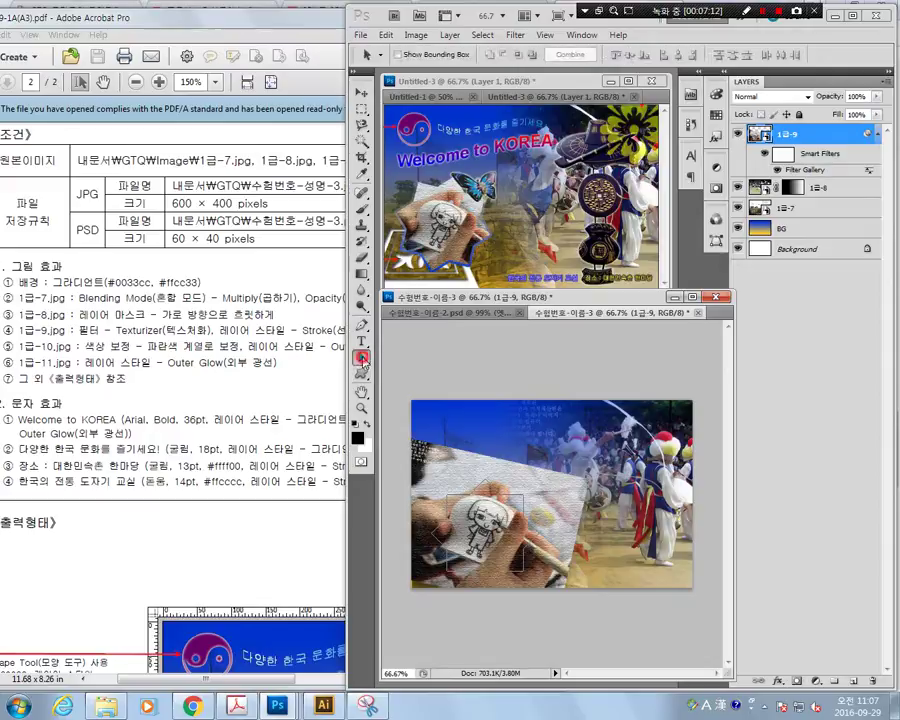
{"action": "left_click_drag", "start_coordinate": [515, 570], "coordinate": [519, 568]}
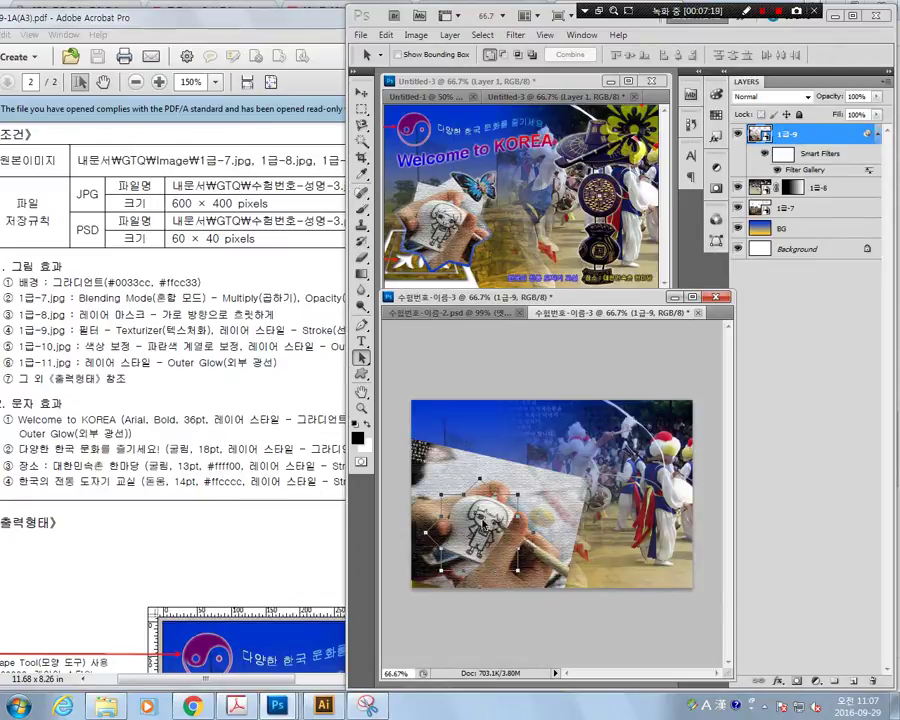
{"action": "right_click", "coordinate": [484, 525]}
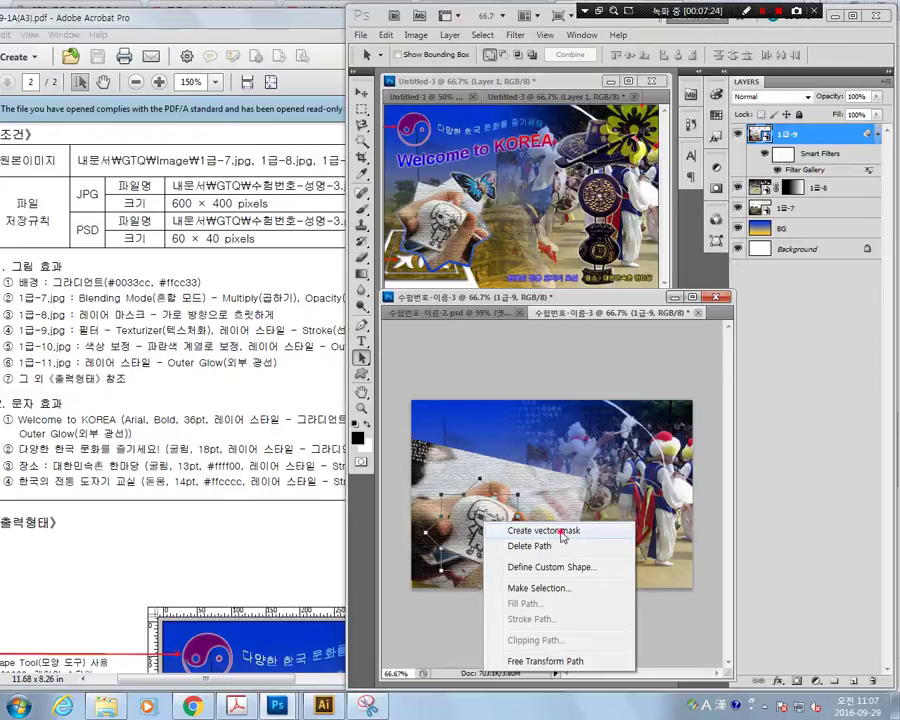
{"action": "left_click", "coordinate": [543, 530]}
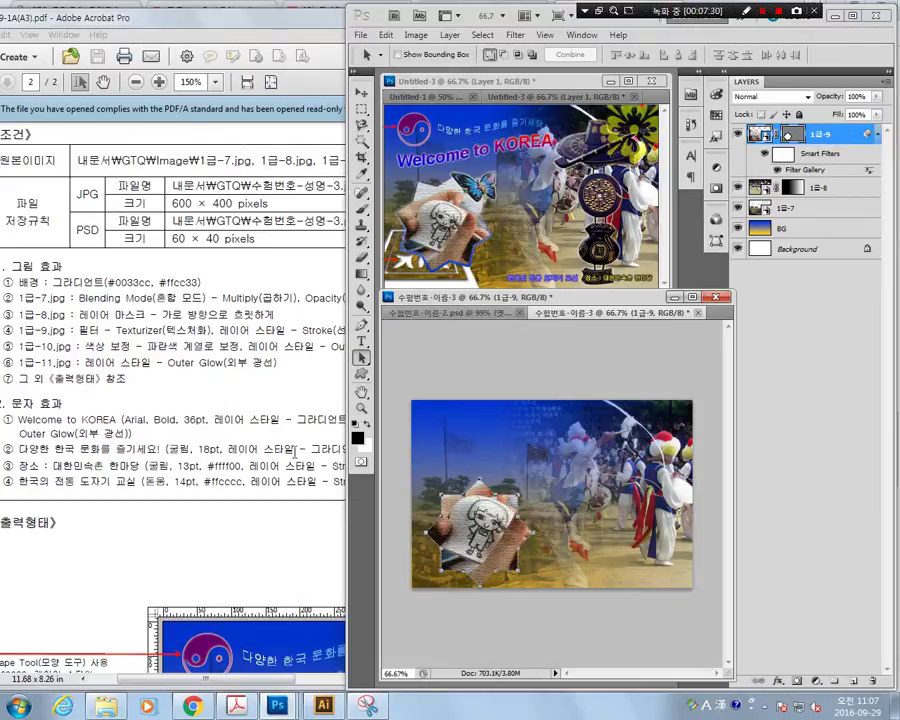
Step: Mark the 1급-9.jpg Stroke requirement in the PDF and add a Stroke layer style to the masked 1급-9 layer
{"action": "left_click", "coordinate": [172, 265]}
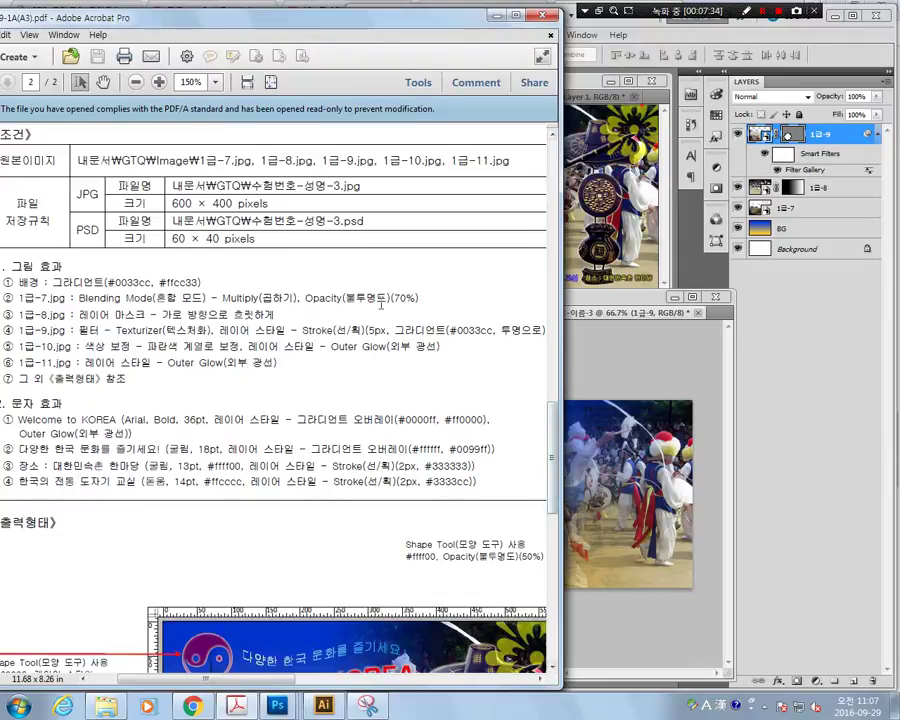
{"action": "left_click_drag", "start_coordinate": [220, 330], "coordinate": [545, 330]}
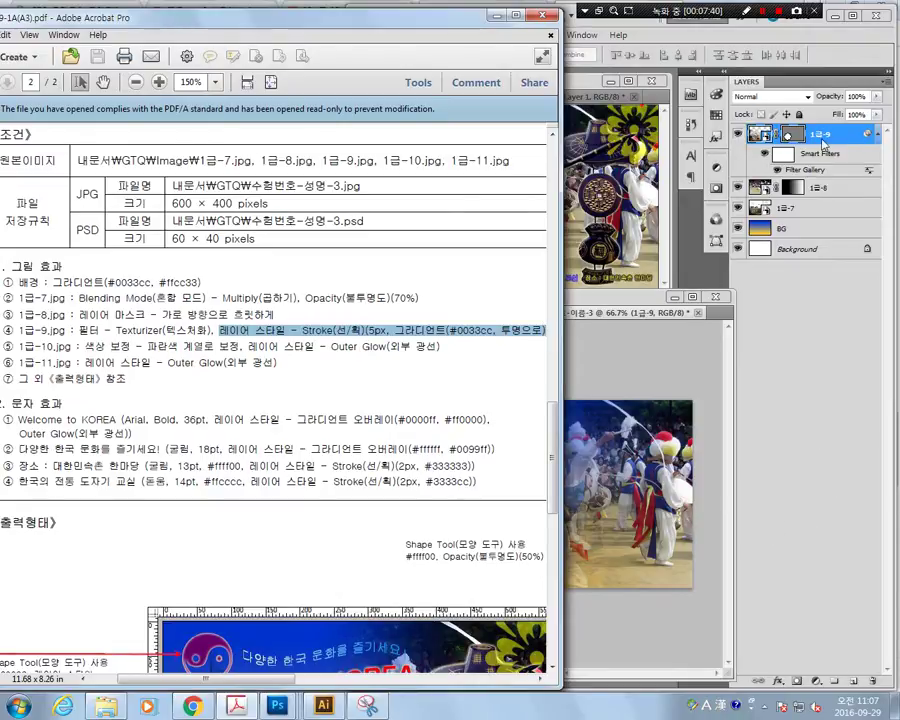
{"action": "left_click", "coordinate": [826, 141]}
{"action": "right_click", "coordinate": [826, 141]}
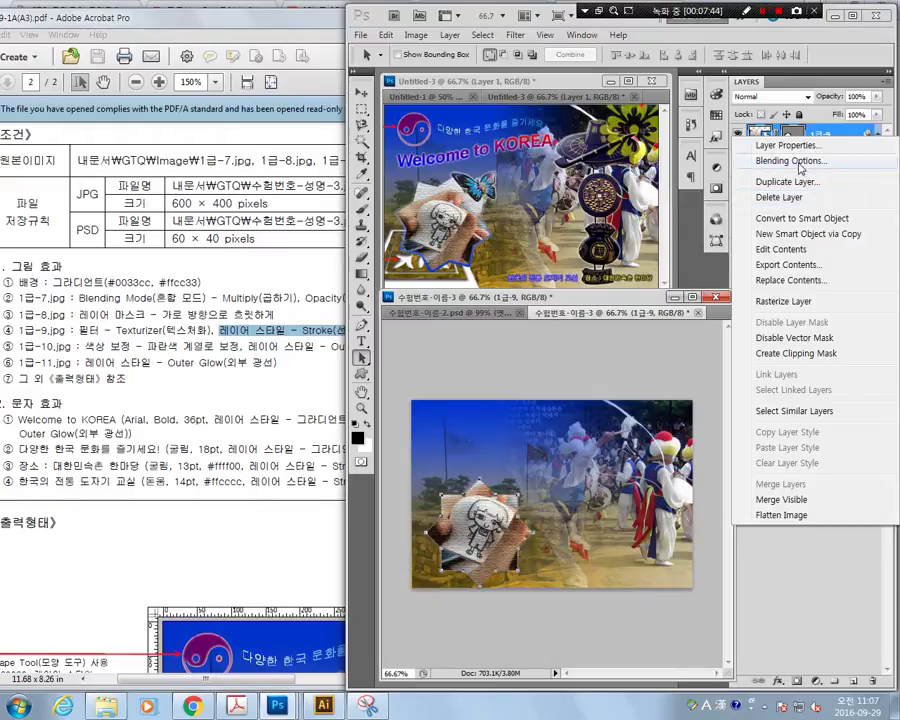
{"action": "left_click", "coordinate": [796, 162]}
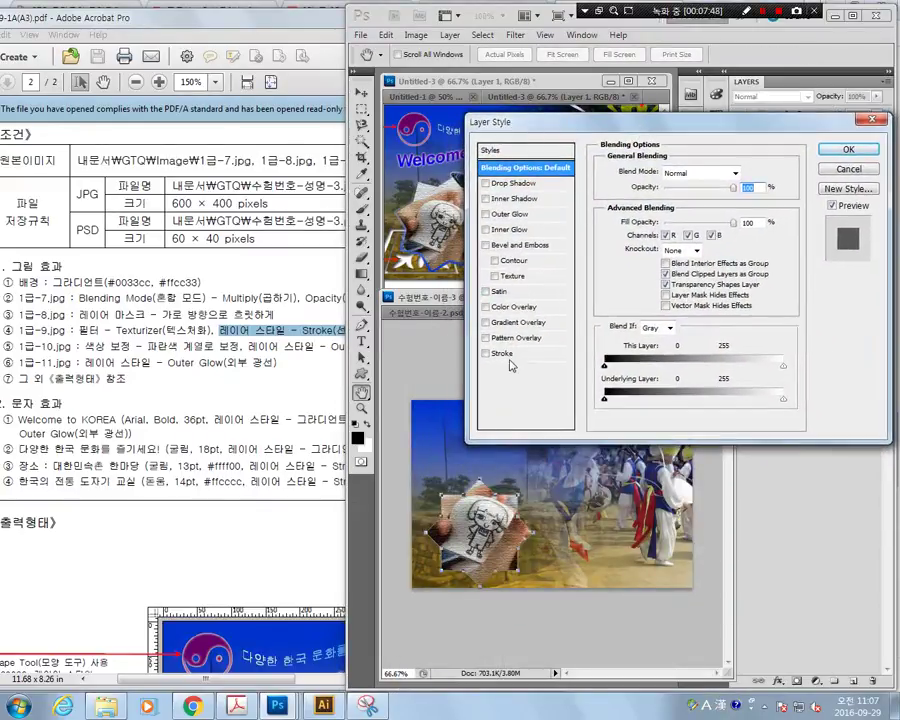
{"action": "left_click", "coordinate": [508, 354]}
Step: Check the stroke values in the PDF, set the stroke size to 5 px and its fill type to Gradient
{"action": "left_click", "coordinate": [377, 330]}
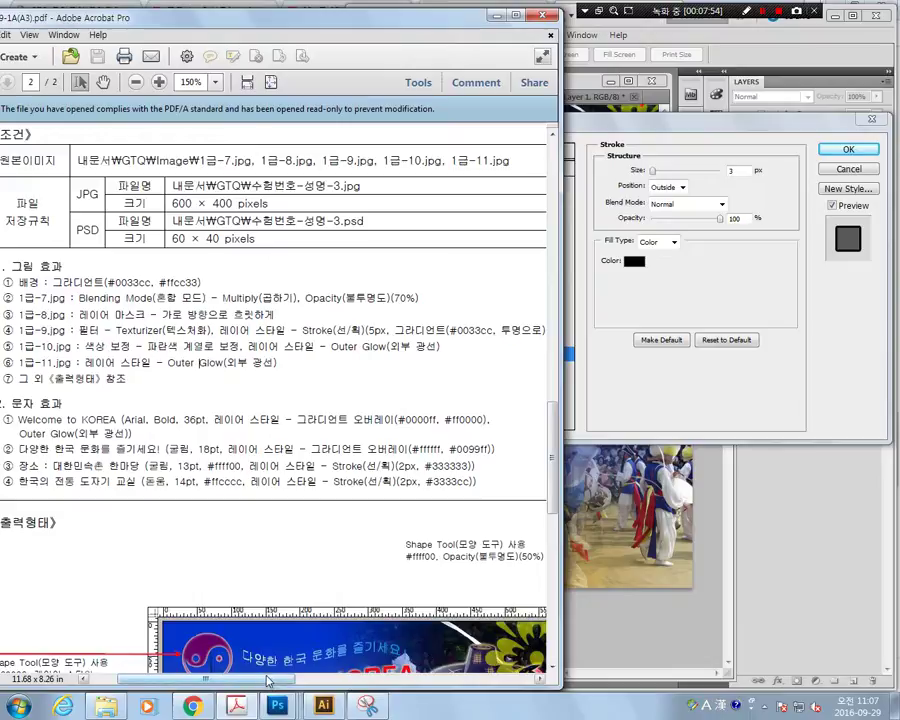
{"action": "left_click_drag", "start_coordinate": [275, 679], "coordinate": [370, 670]}
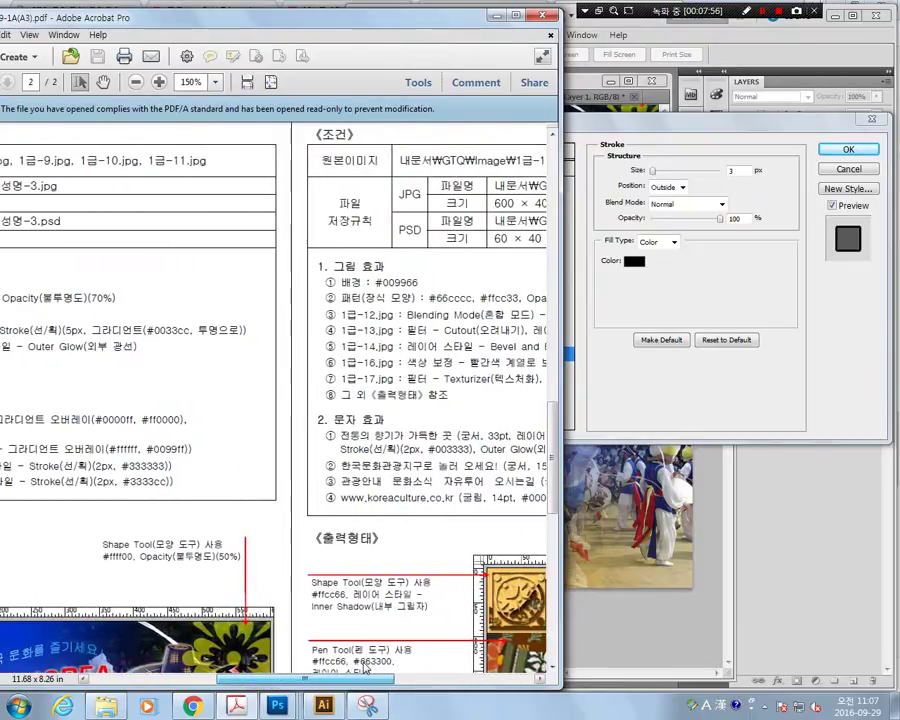
{"action": "left_click", "coordinate": [716, 298]}
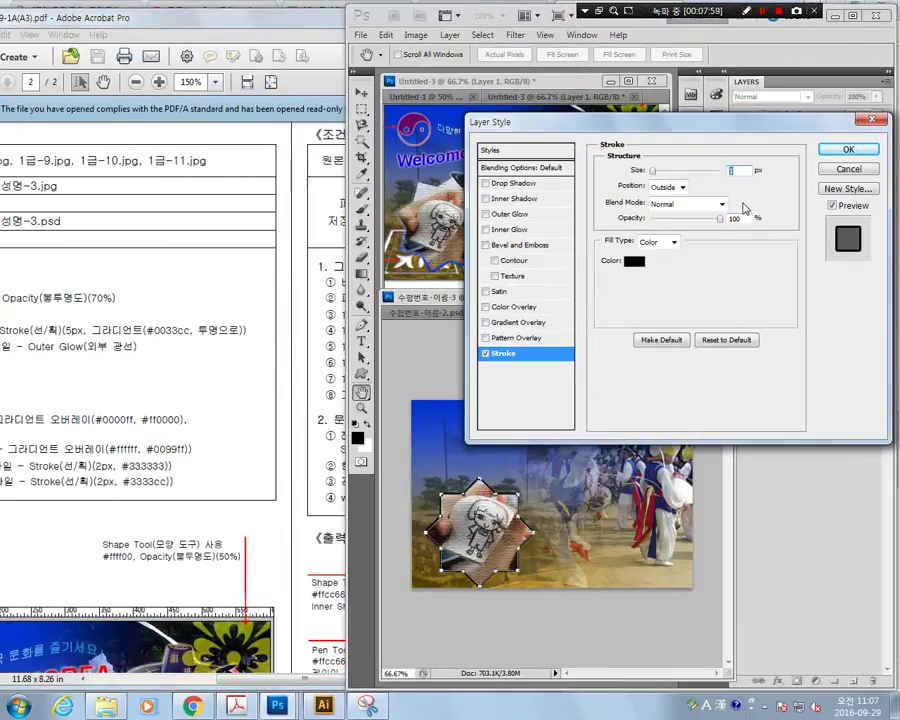
{"action": "type", "text": "5"}
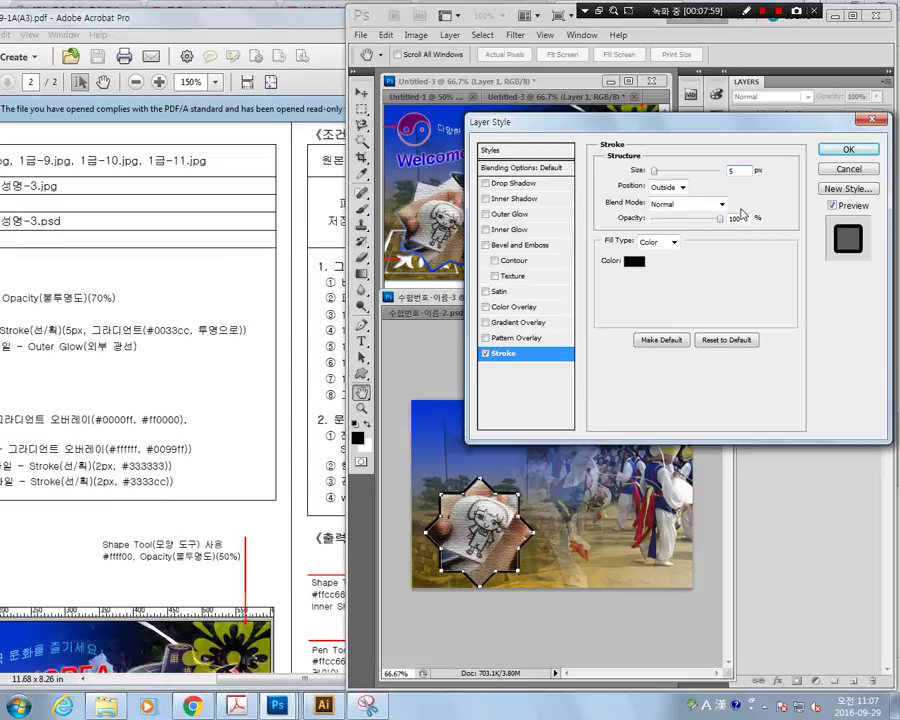
{"action": "left_click", "coordinate": [657, 242]}
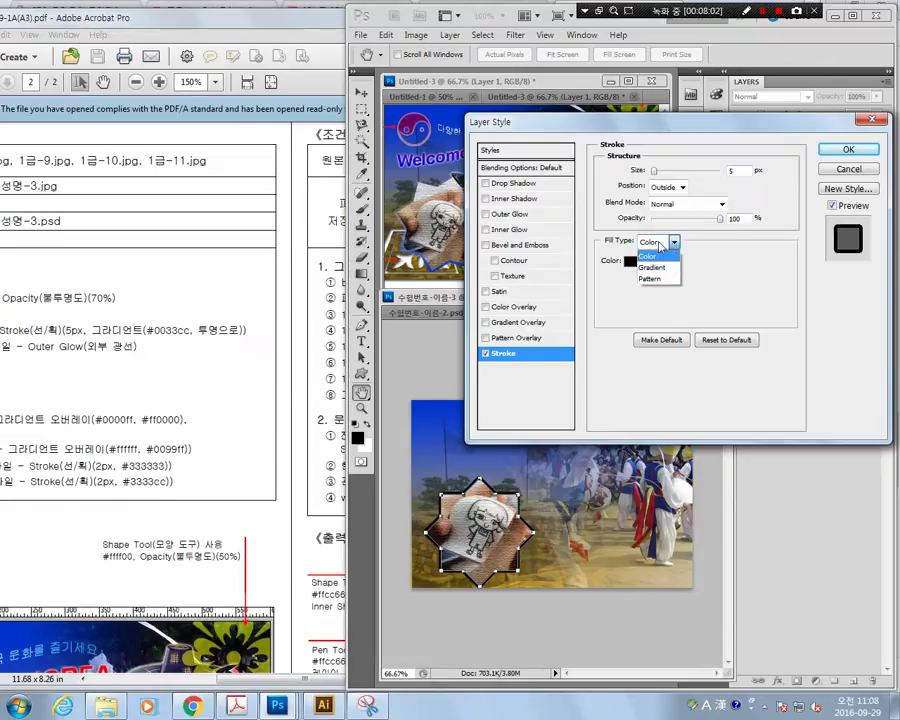
{"action": "left_click", "coordinate": [661, 272]}
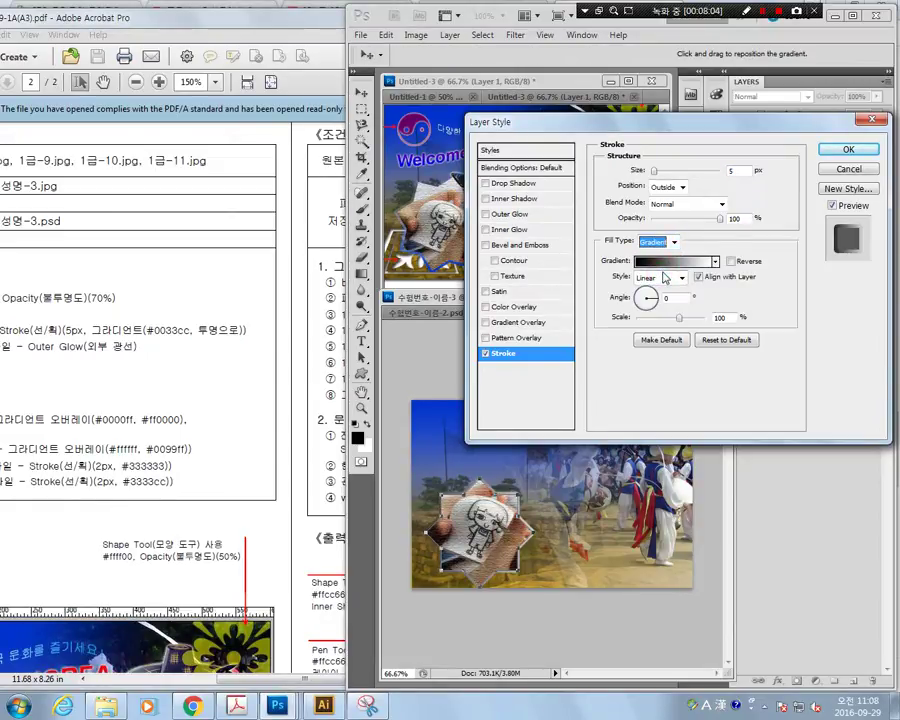
Step: Set the starting colour stop of the stroke's gradient to #0033cc
{"action": "left_click", "coordinate": [665, 261]}
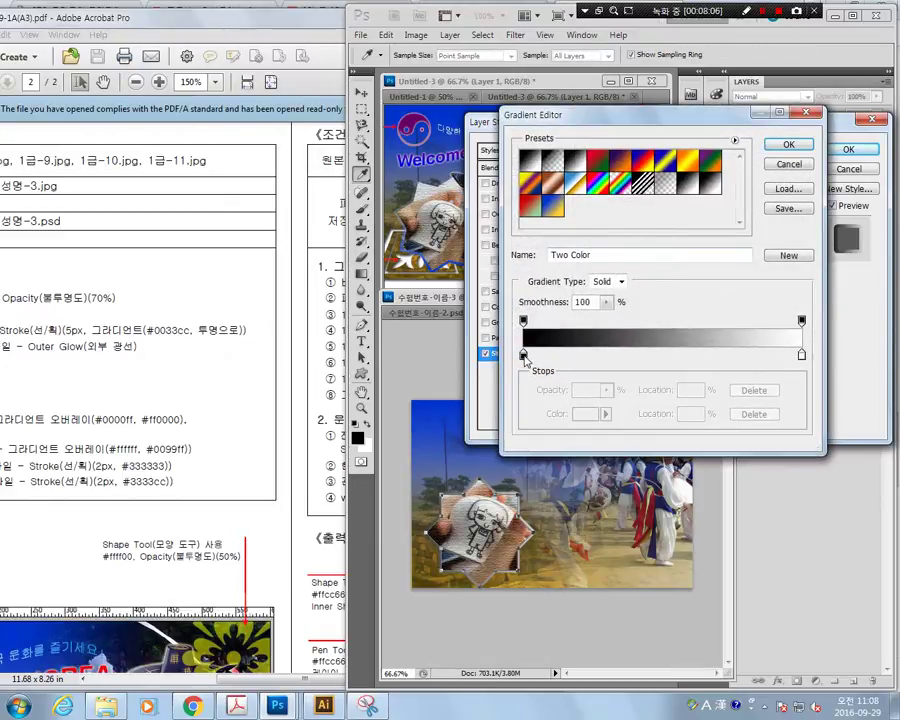
{"action": "left_click", "coordinate": [523, 355]}
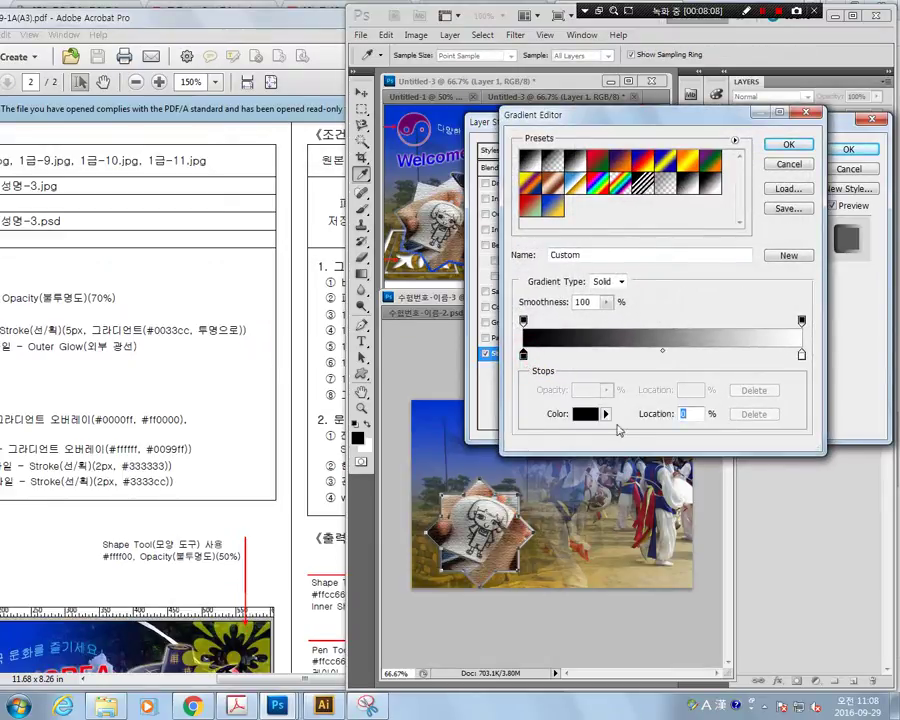
{"action": "left_click", "coordinate": [584, 413]}
{"action": "left_click", "coordinate": [680, 390]}
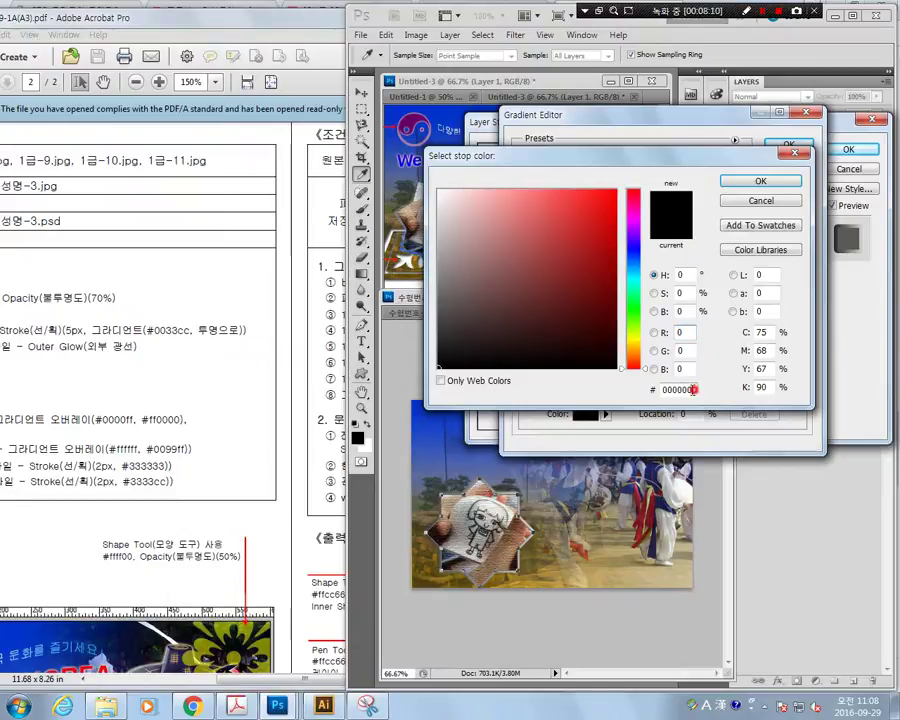
{"action": "type", "text": "0033"}
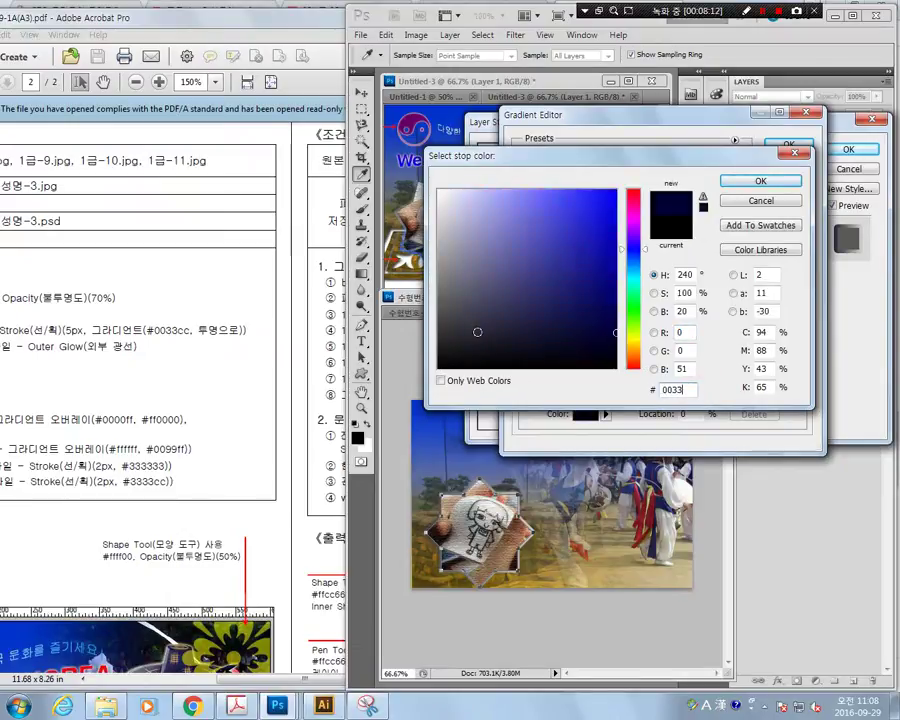
{"action": "type", "text": "cc"}
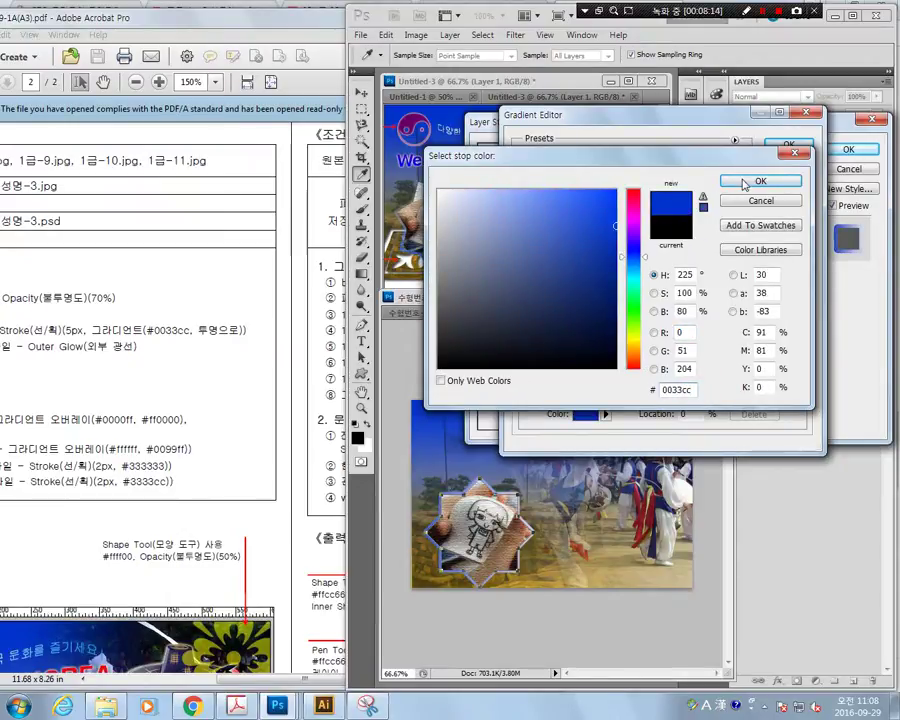
{"action": "left_click", "coordinate": [750, 181]}
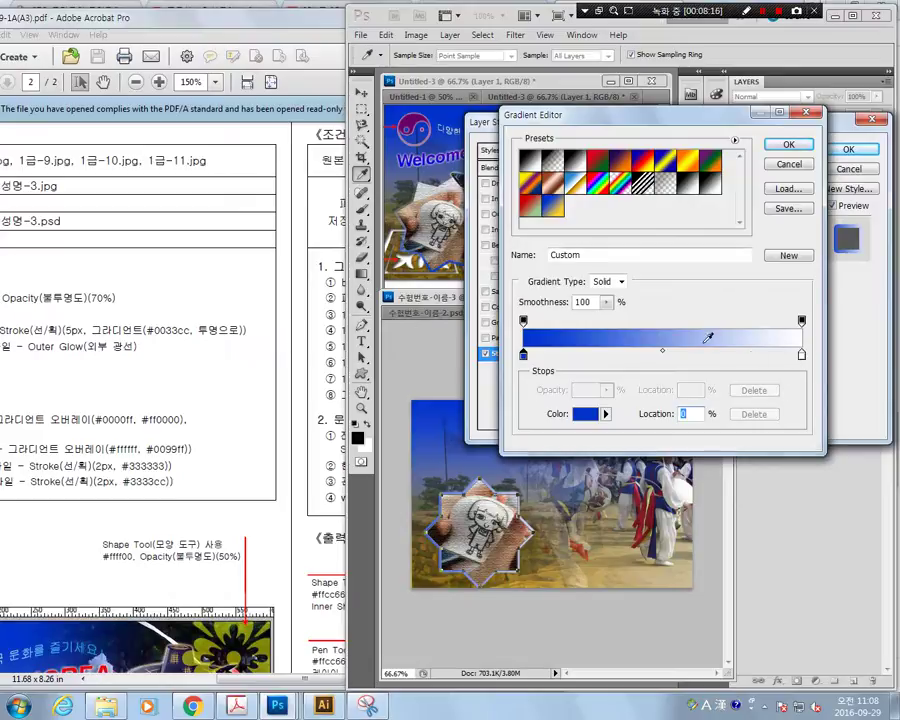
Step: Mark 투명으로 in the PDF, make the end of the stroke's gradient transparent, and apply the gradient
{"action": "left_click", "coordinate": [197, 329]}
{"action": "left_click_drag", "start_coordinate": [197, 329], "coordinate": [241, 330]}
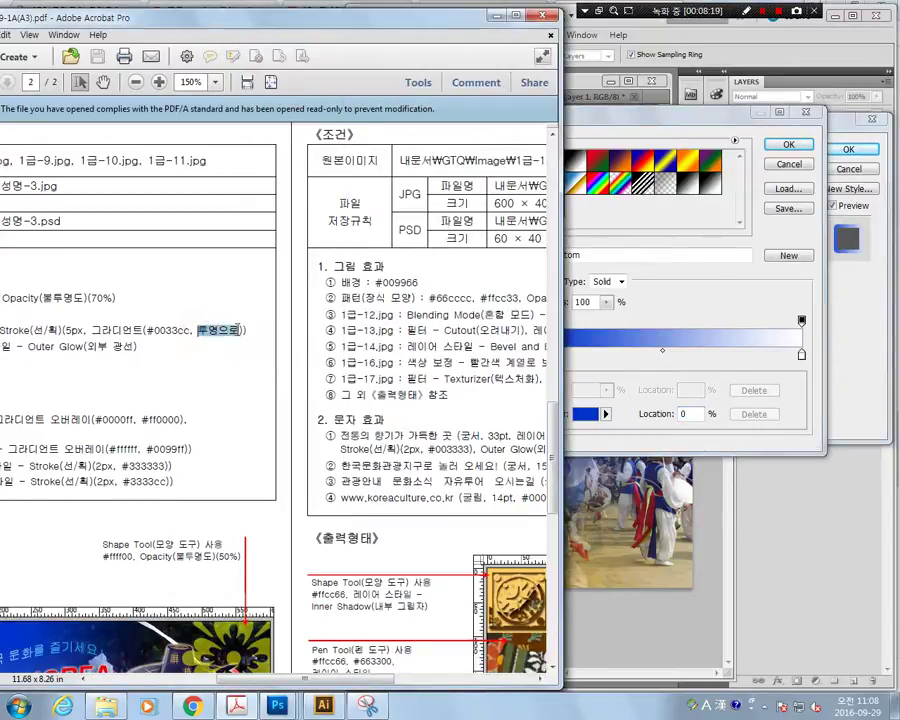
{"action": "left_click", "coordinate": [632, 117]}
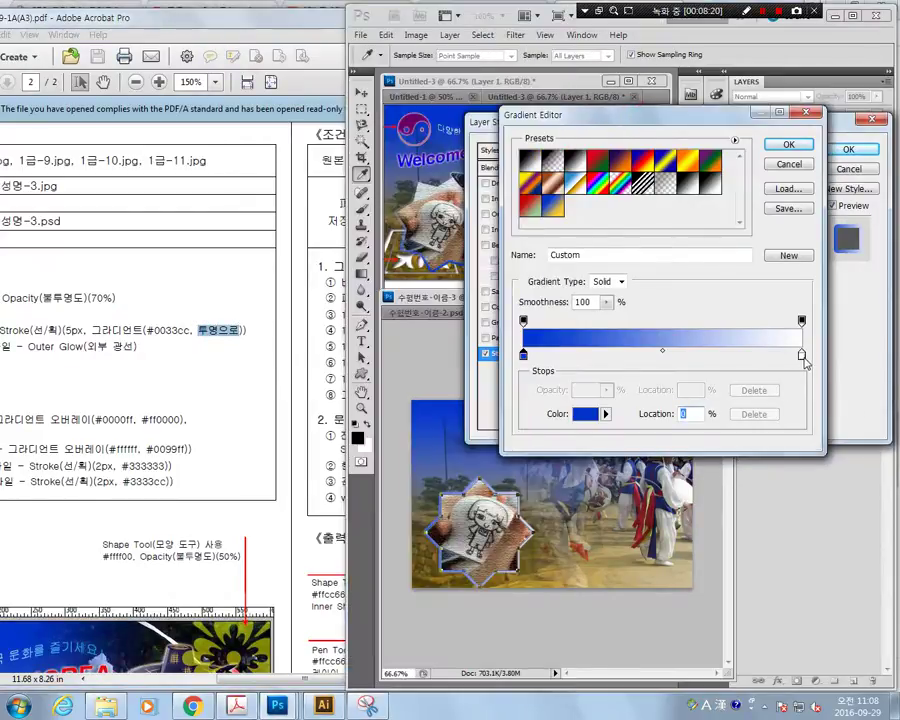
{"action": "left_click", "coordinate": [801, 355]}
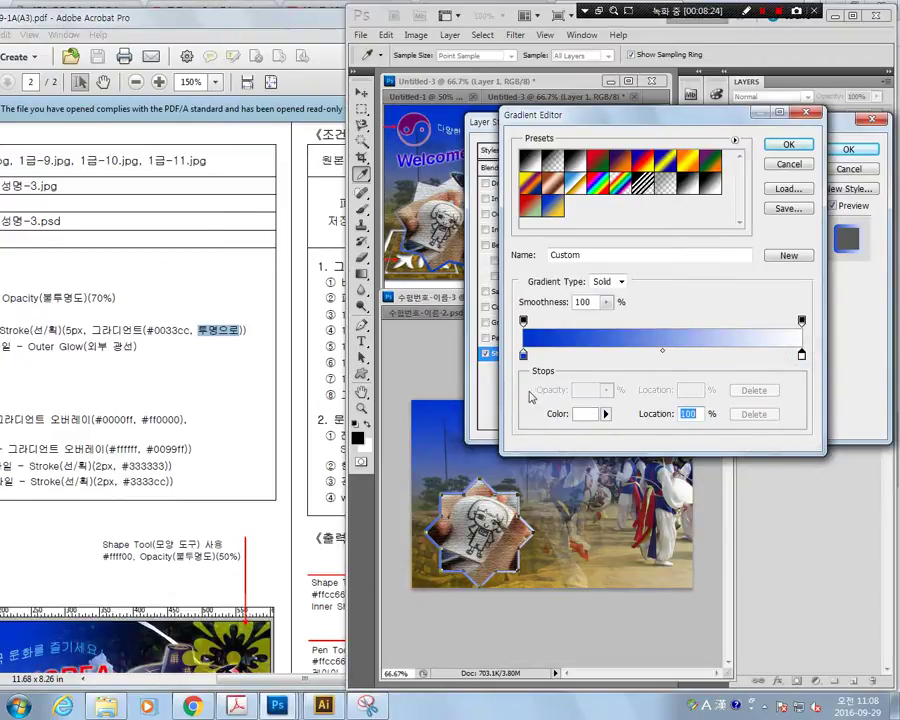
{"action": "left_click", "coordinate": [801, 321]}
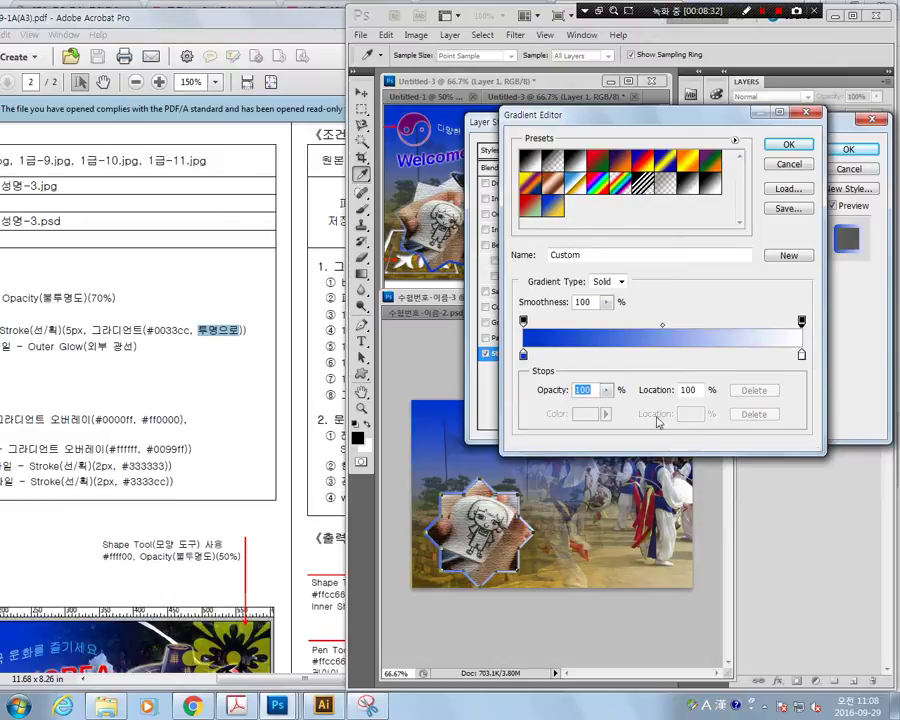
{"action": "key", "text": "Return"}
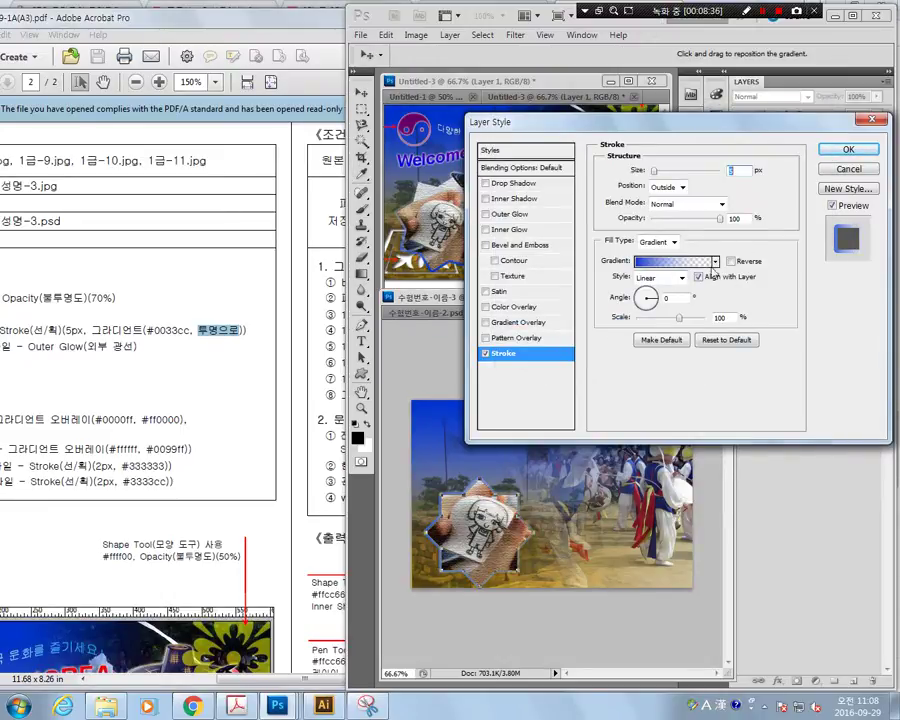
Step: Set the angle of the 1급-9 layer's stroke gradient to 90 degrees and apply the layer style
{"action": "left_click", "coordinate": [849, 149]}
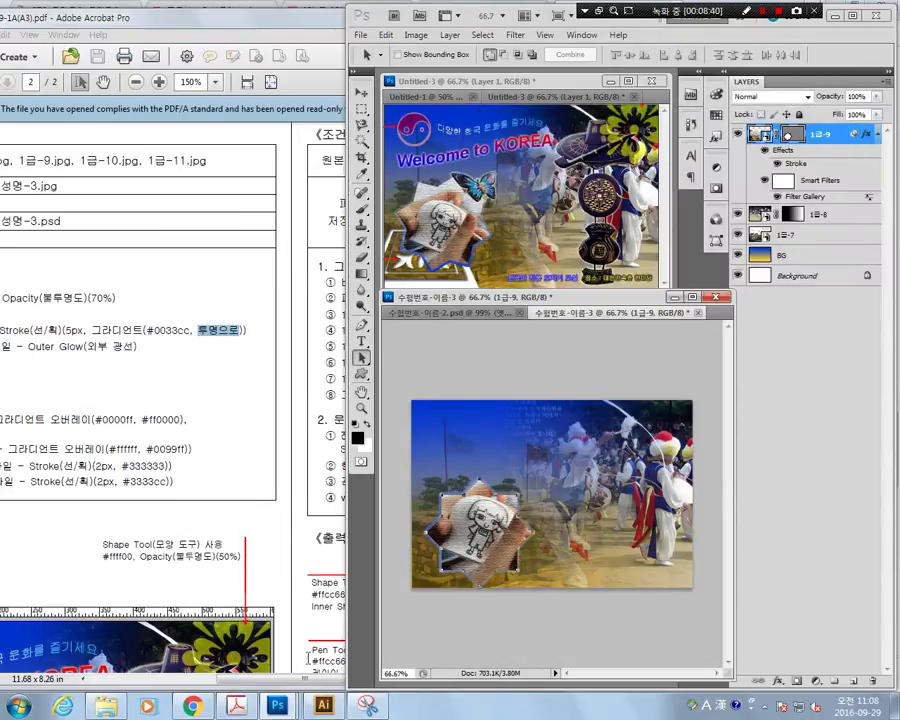
{"action": "left_click_drag", "start_coordinate": [282, 681], "coordinate": [184, 686]}
{"action": "left_click", "coordinate": [586, 298]}
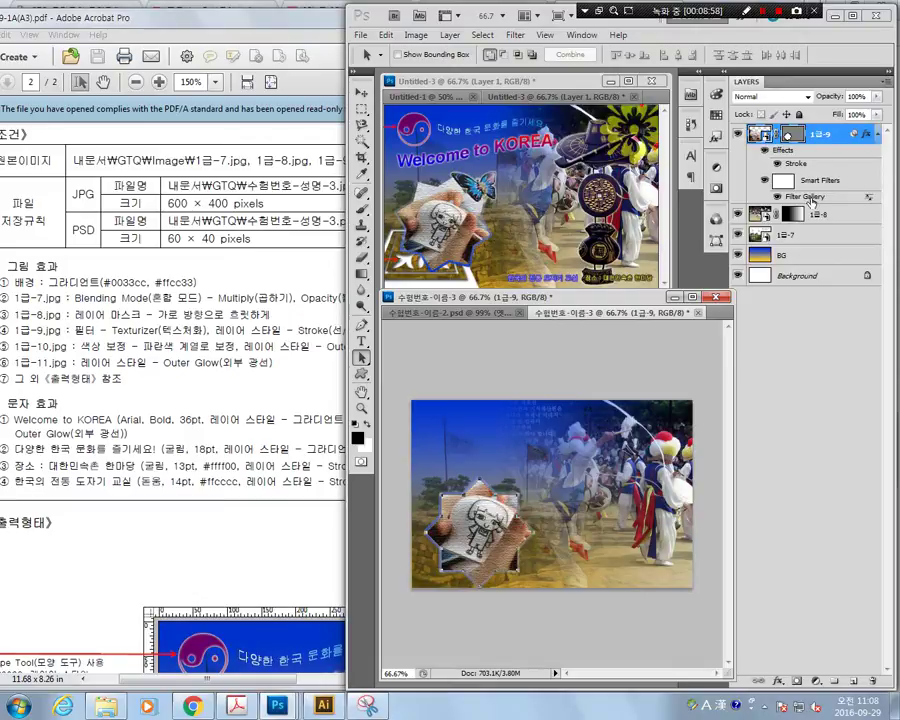
{"action": "double_click", "coordinate": [788, 152]}
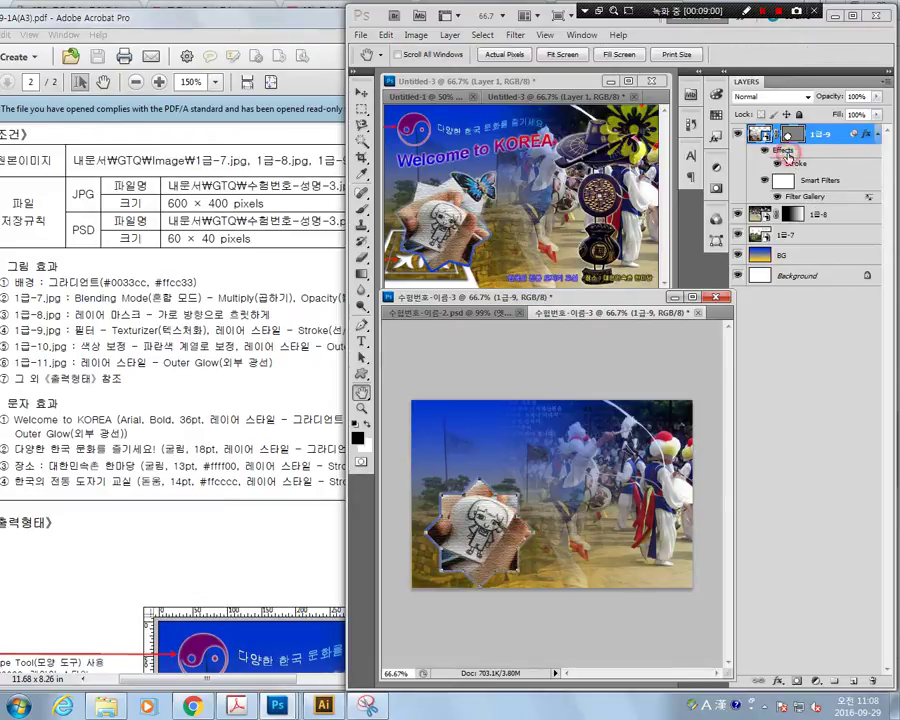
{"action": "left_click", "coordinate": [501, 354]}
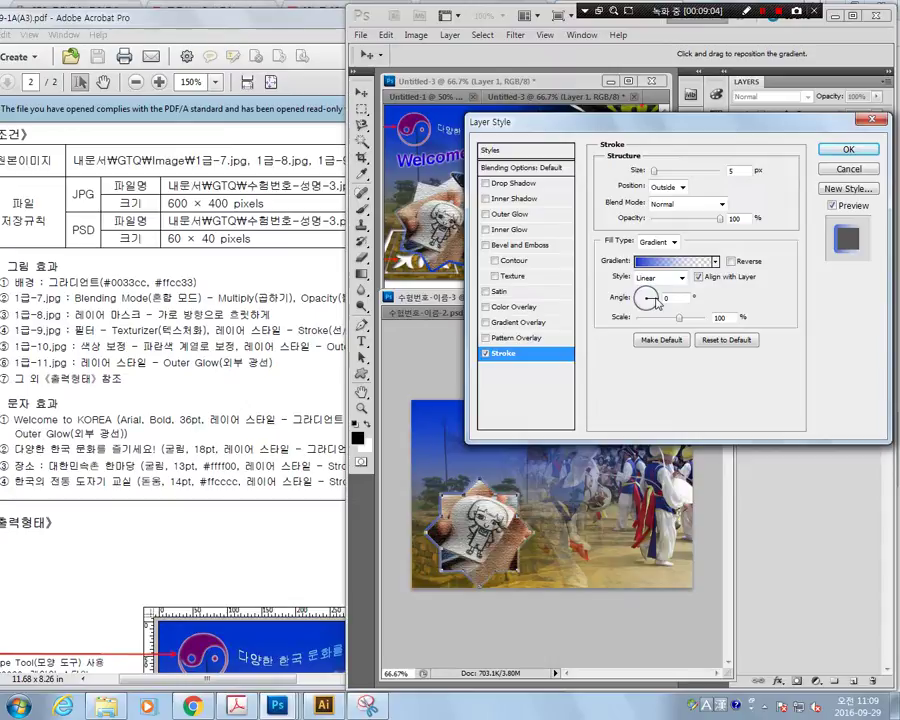
{"action": "left_click_drag", "start_coordinate": [657, 303], "coordinate": [645, 288]}
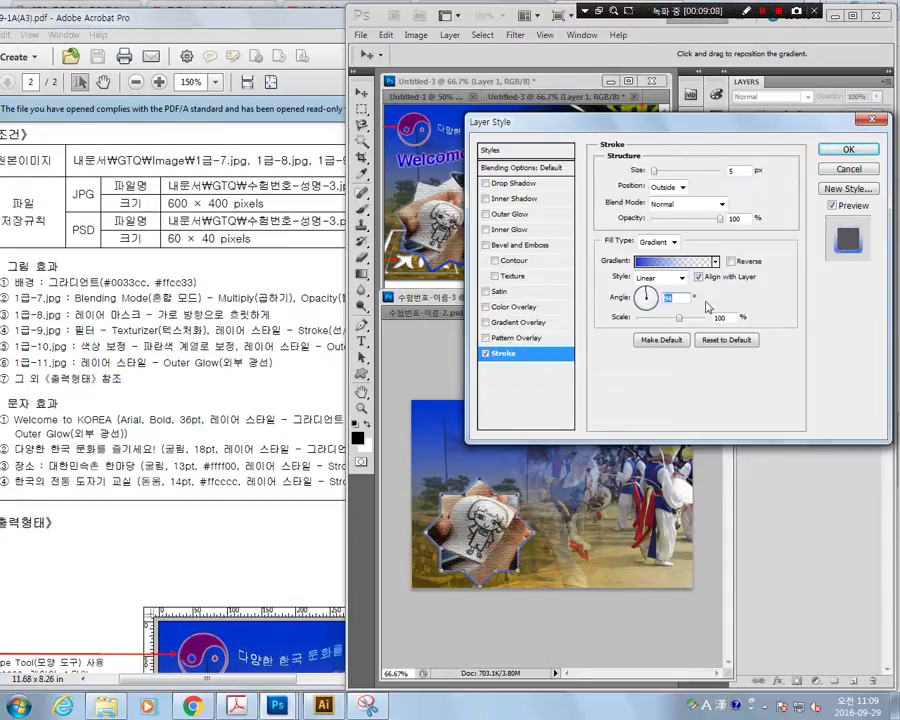
{"action": "type", "text": "90"}
{"action": "left_click", "coordinate": [848, 149]}
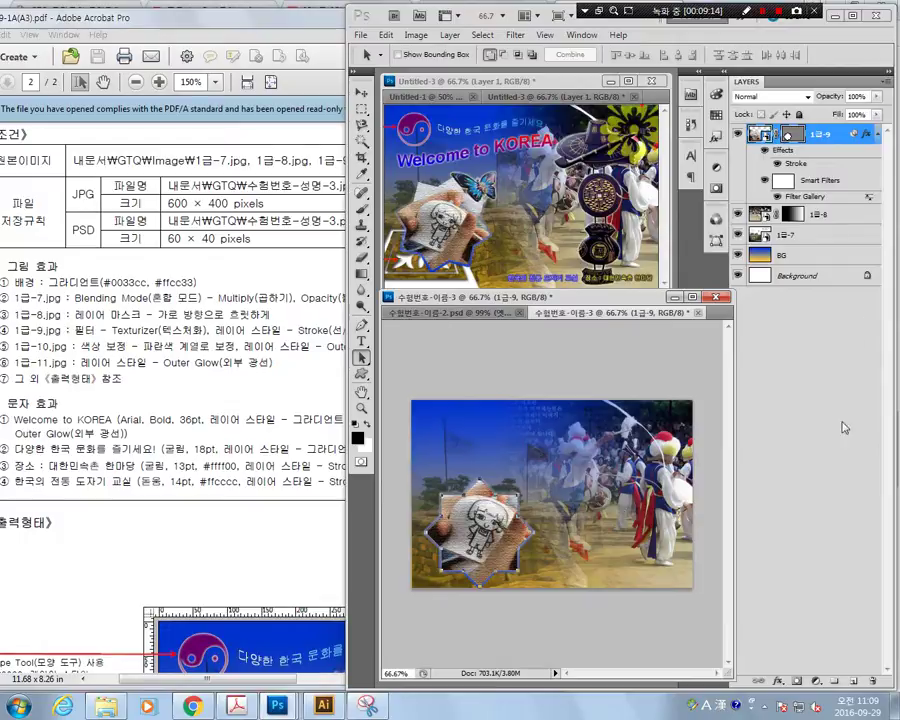
{"action": "left_click", "coordinate": [862, 356]}
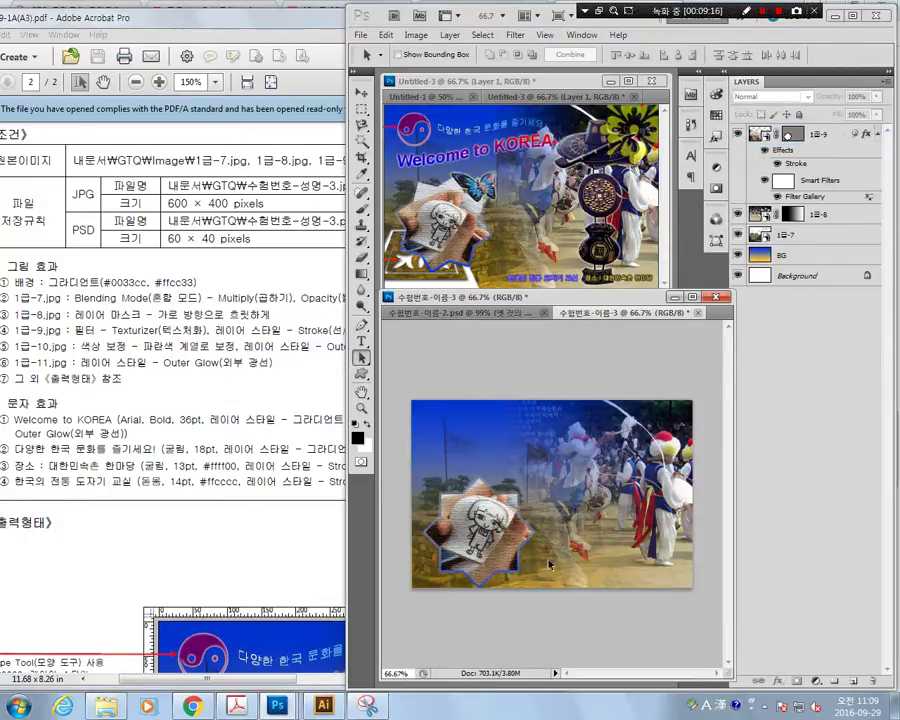
Step: Scale the masked 1급-9 layer proportionally to about 81% with Free Transform and shift the star-shaped image slightly left
{"action": "left_click", "coordinate": [822, 133]}
{"action": "left_click", "coordinate": [386, 35]}
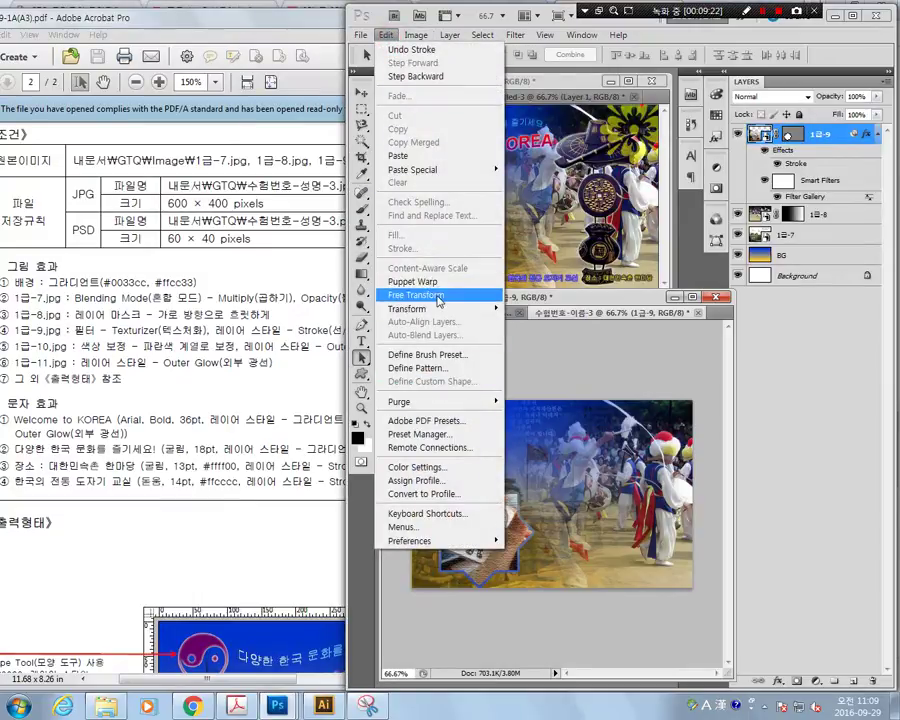
{"action": "left_click", "coordinate": [436, 296]}
{"action": "left_click", "coordinate": [468, 282]}
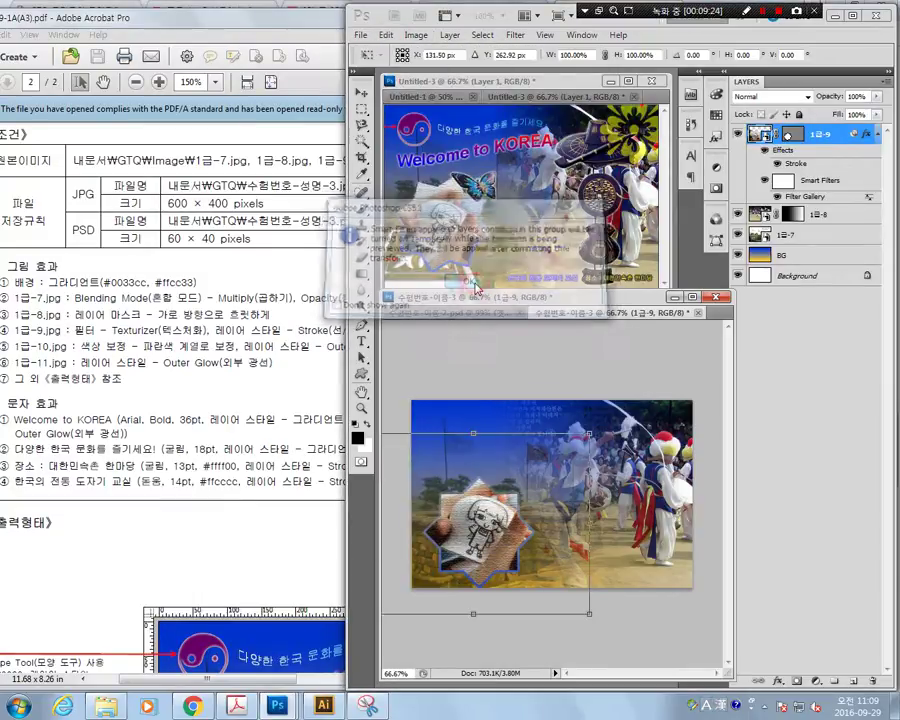
{"action": "left_click_drag", "start_coordinate": [589, 613], "coordinate": [566, 588]}
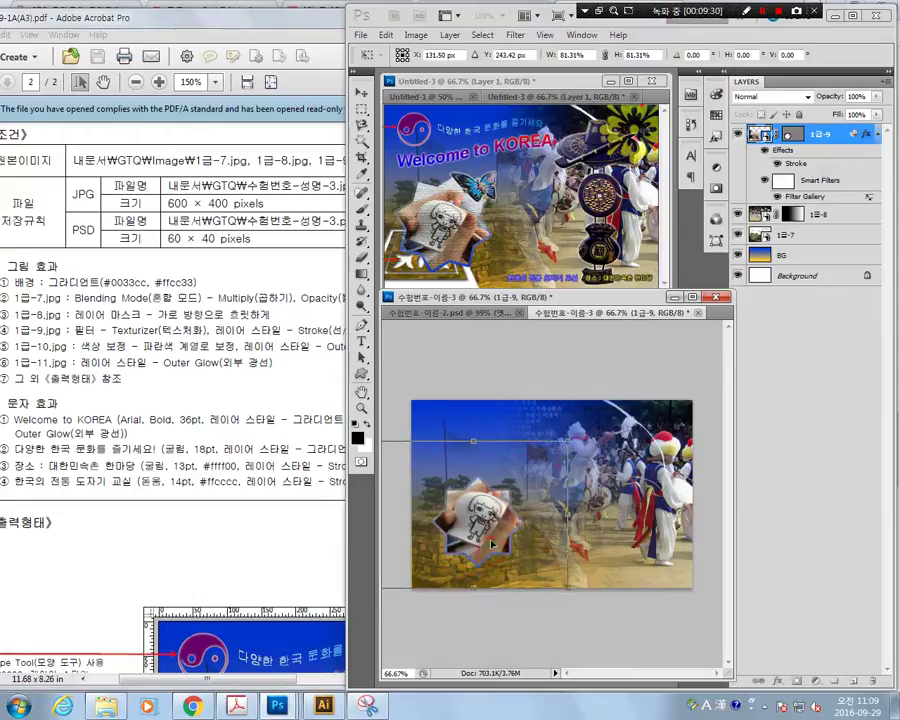
{"action": "left_click_drag", "start_coordinate": [491, 545], "coordinate": [489, 546]}
{"action": "key", "text": "Return"}
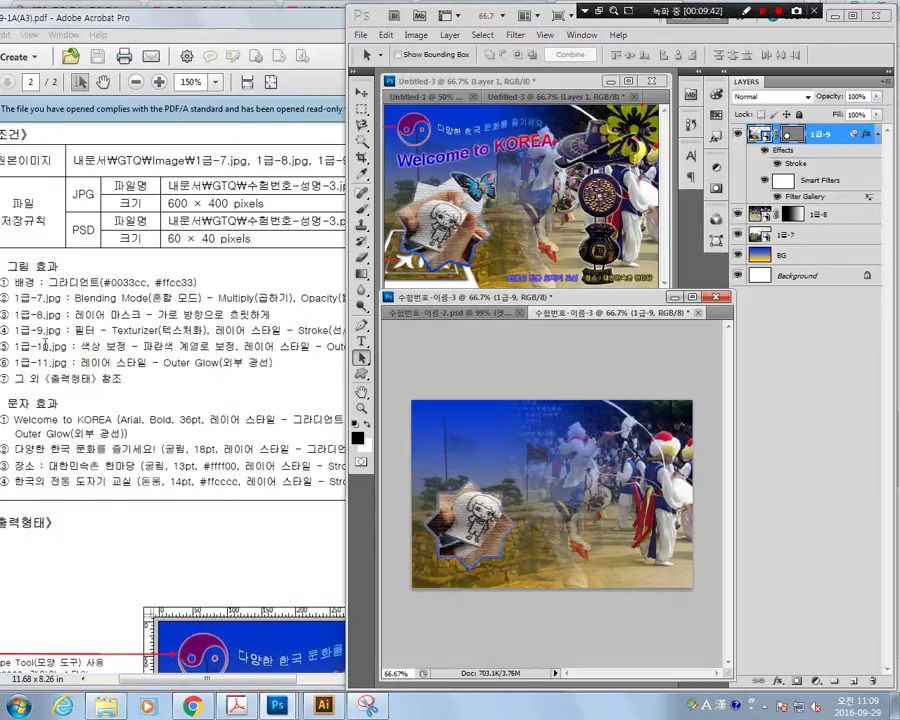
Step: Mark the blue colour-correction requirement (색상 보정 - 파란색 계열로 보정) for 1급-10.jpg in the PDF
{"action": "left_click", "coordinate": [44, 344]}
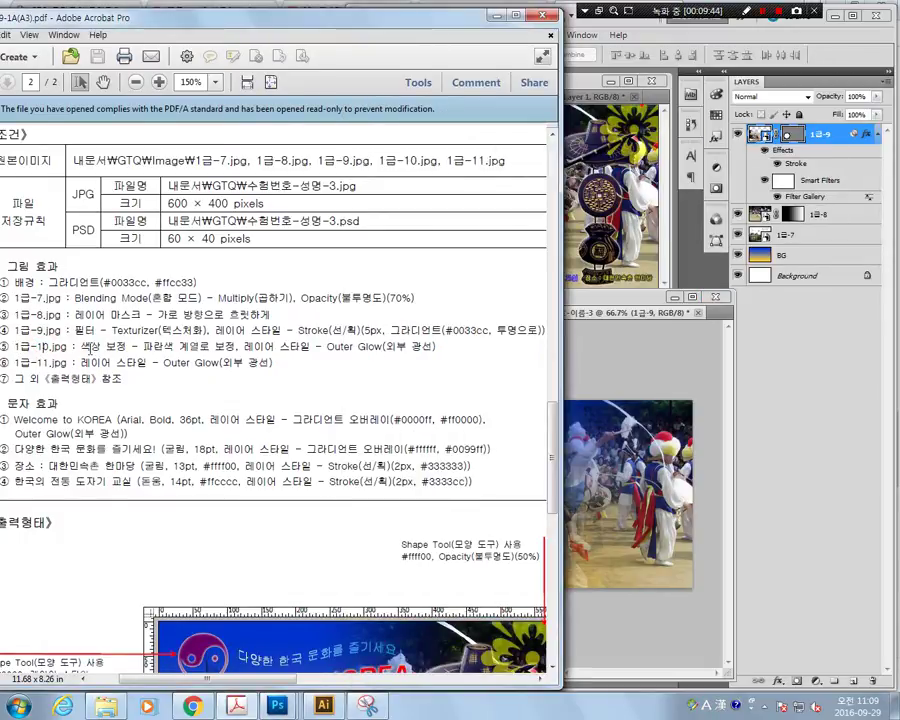
{"action": "left_click_drag", "start_coordinate": [88, 346], "coordinate": [226, 350]}
{"action": "left_click", "coordinate": [233, 401]}
{"action": "left_click", "coordinate": [650, 630]}
Step: Place the 1급-10 butterfly image from the source folder into the poster and flip it horizontally
{"action": "left_click", "coordinate": [105, 706]}
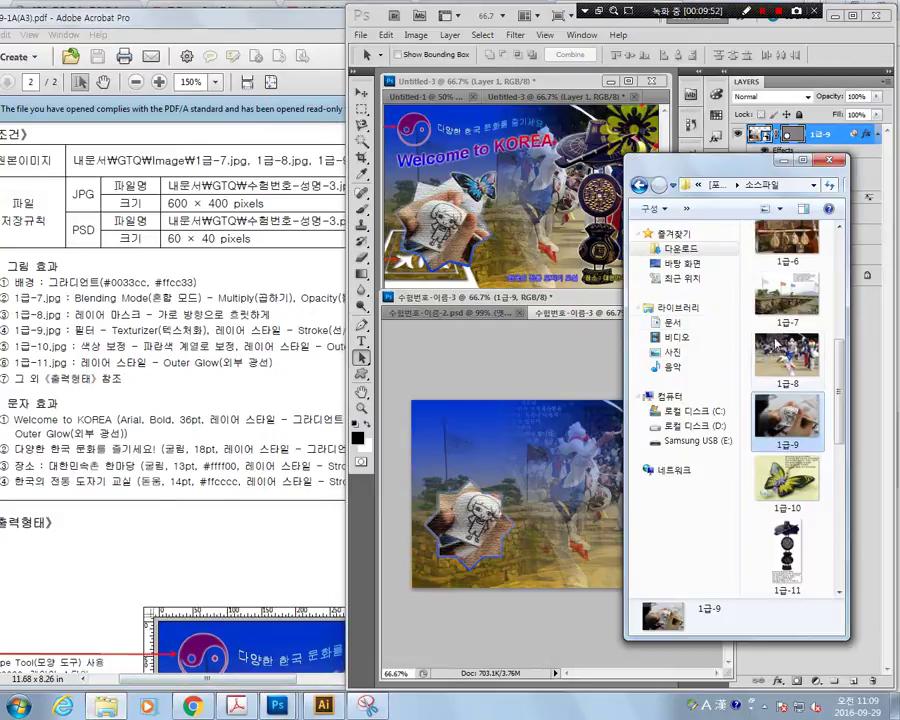
{"action": "left_click_drag", "start_coordinate": [787, 478], "coordinate": [541, 407]}
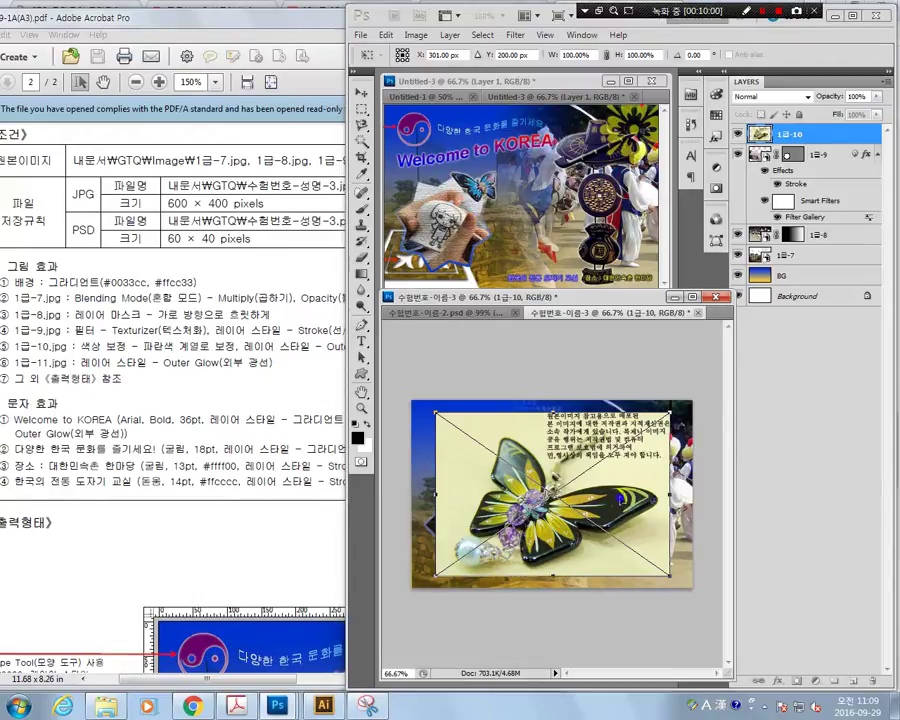
{"action": "right_click", "coordinate": [700, 490]}
{"action": "left_click", "coordinate": [735, 468]}
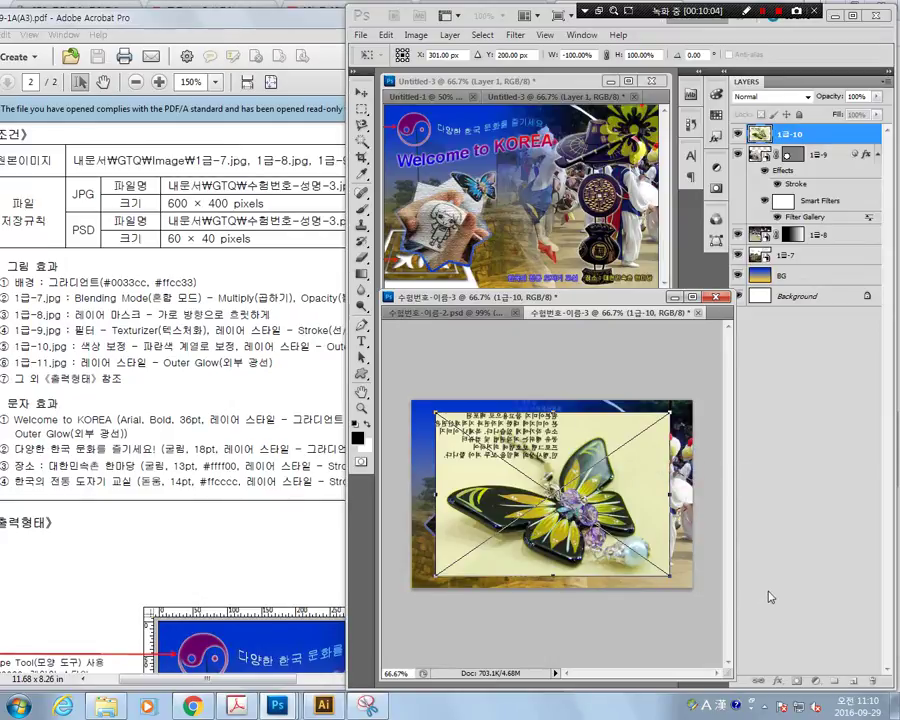
{"action": "key", "text": "Return"}
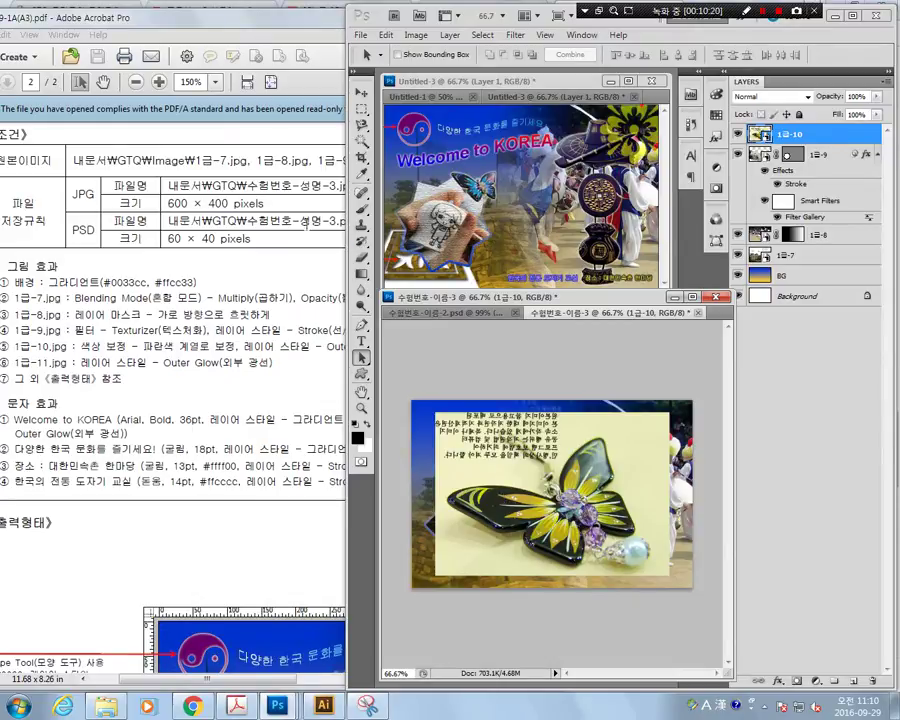
Step: Outline the butterfly with the Magnetic Lasso, copy it to a new layer and hide the original 1급-10 layer
{"action": "key", "text": "l"}
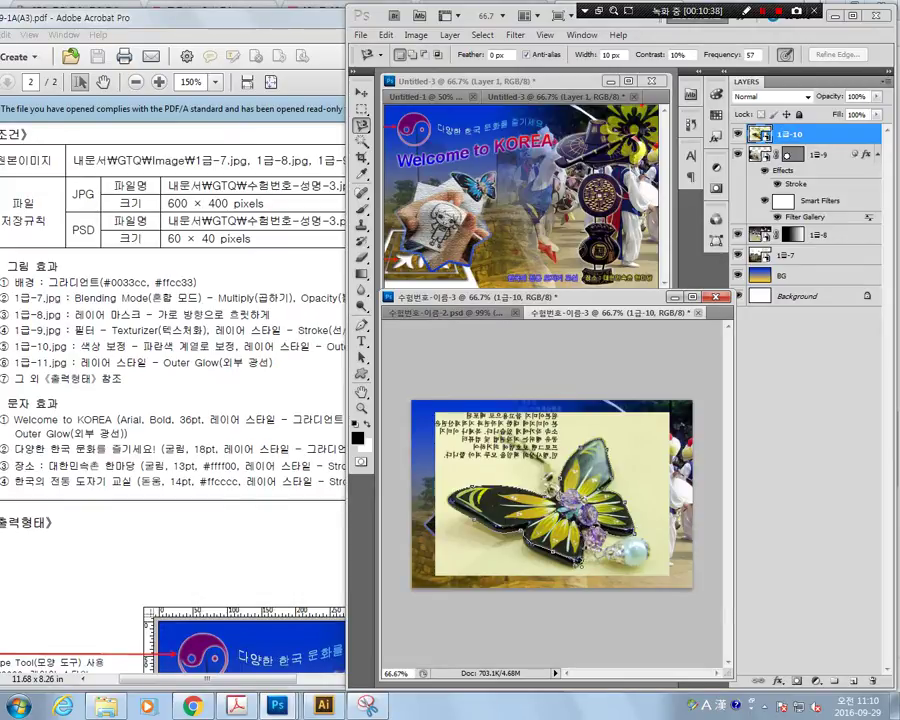
{"action": "left_click", "coordinate": [576, 566]}
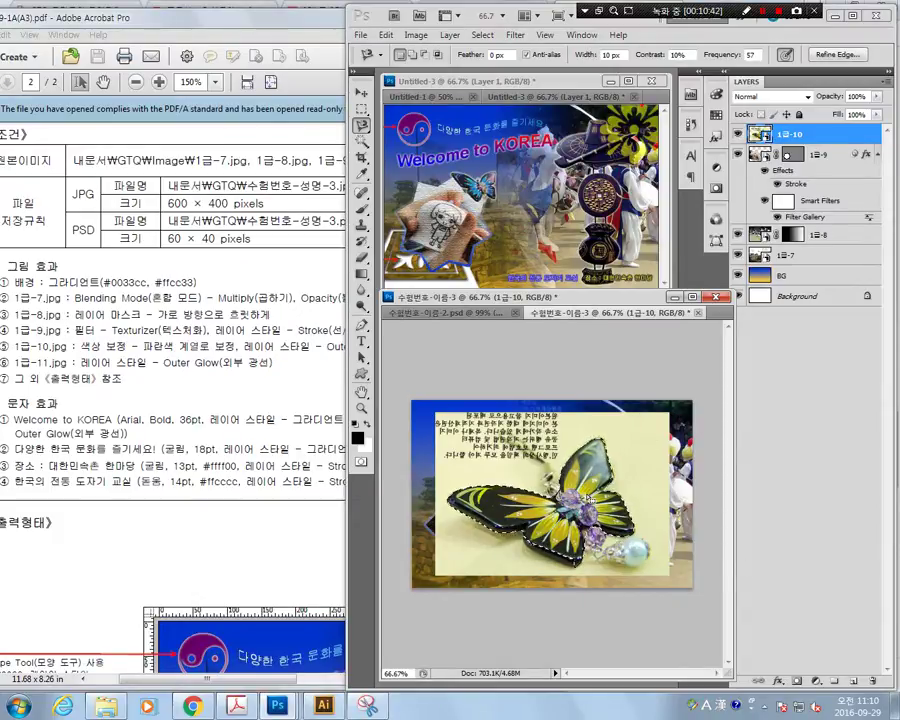
{"action": "right_click", "coordinate": [587, 493]}
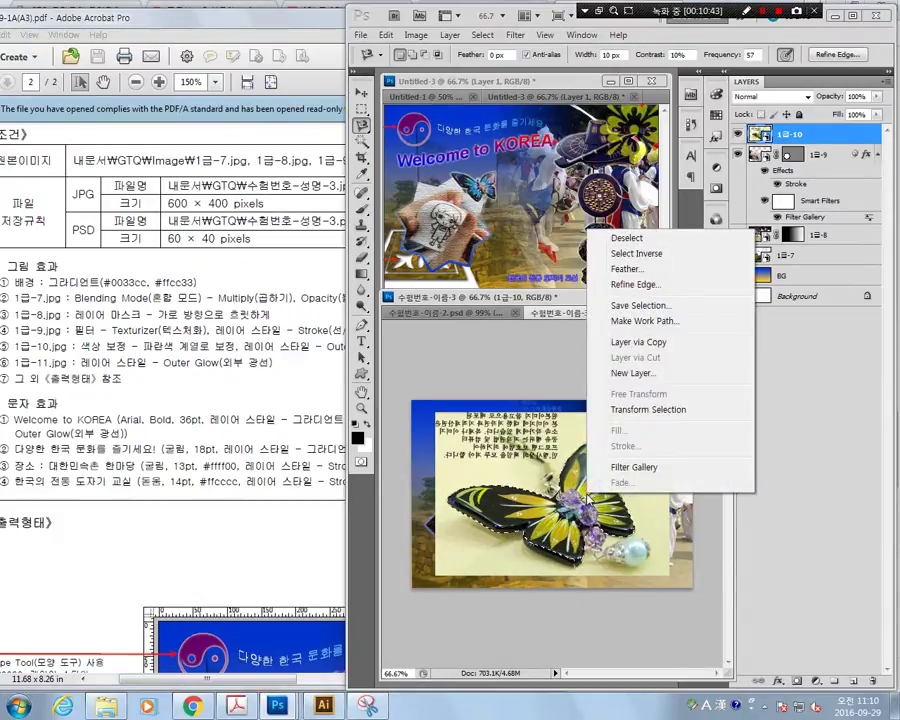
{"action": "left_click", "coordinate": [636, 342]}
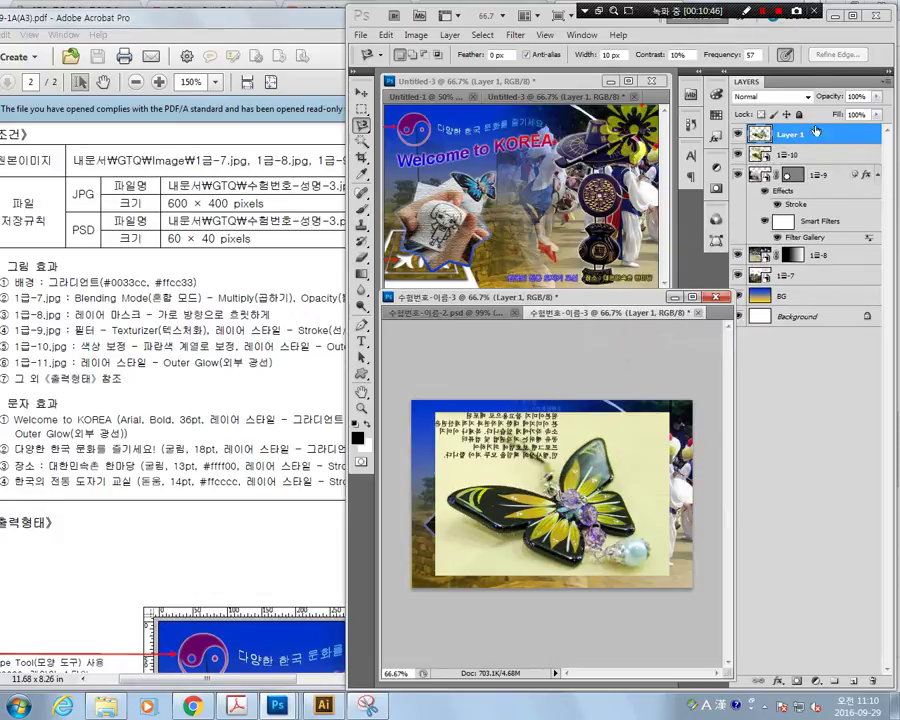
{"action": "left_click", "coordinate": [738, 154]}
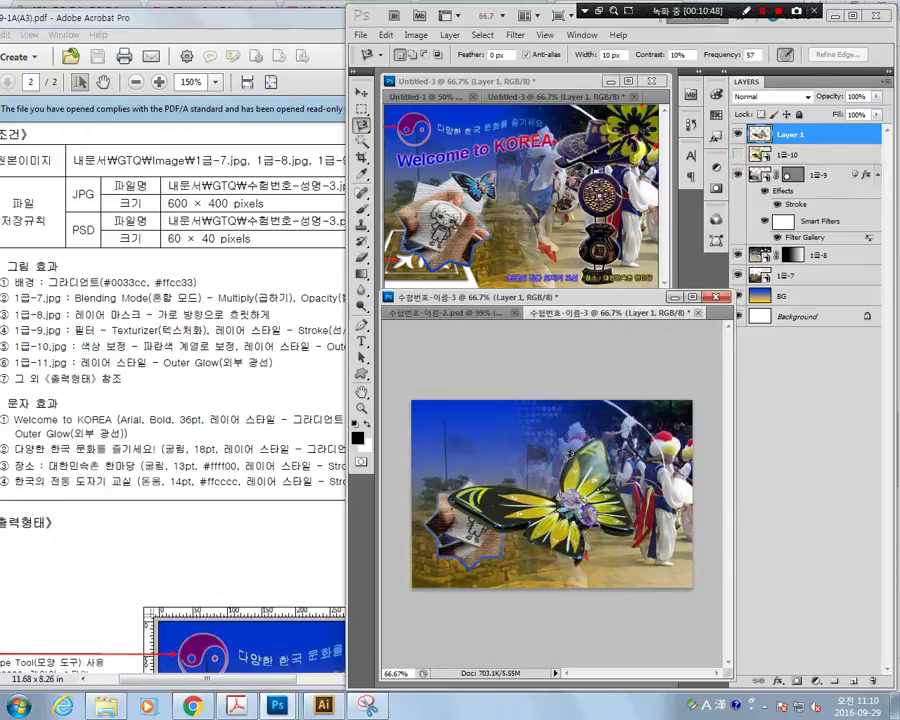
{"action": "left_click", "coordinate": [415, 34]}
{"action": "mouse_move", "coordinate": [440, 69]}
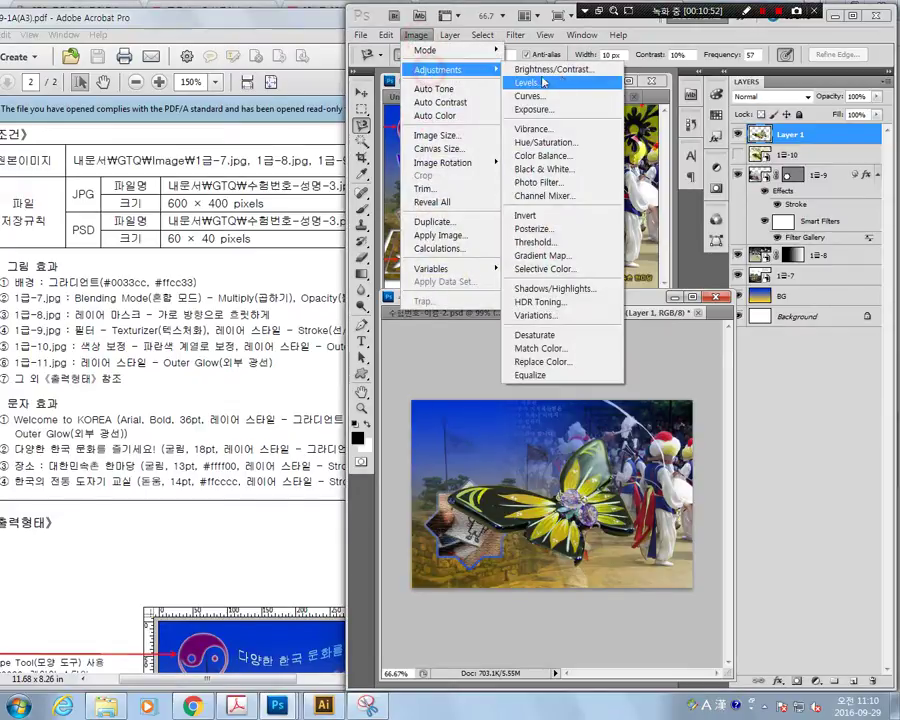
{"action": "left_click", "coordinate": [538, 156]}
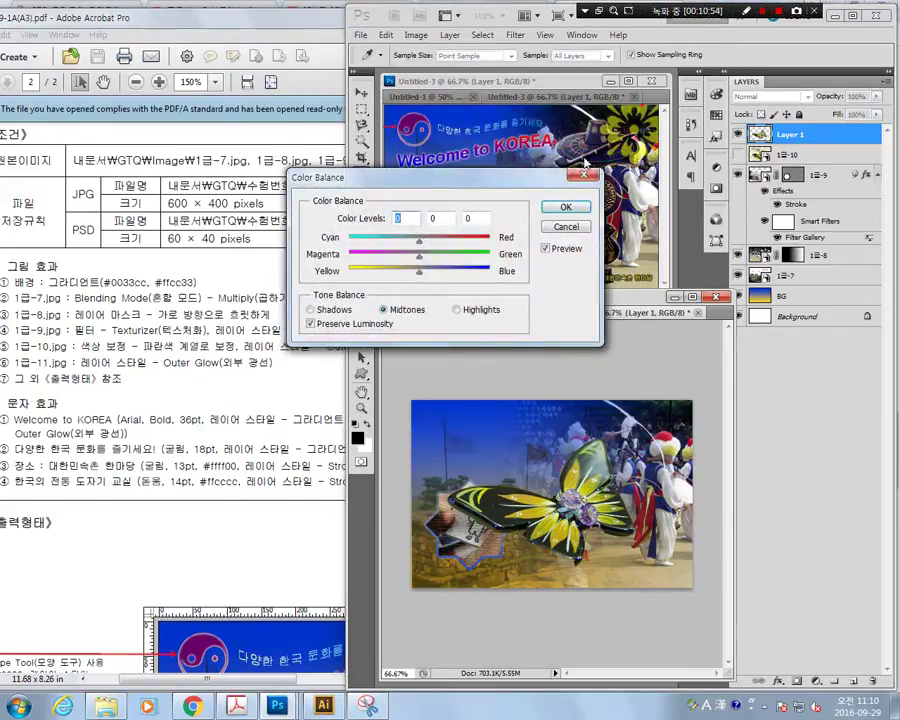
{"action": "left_click_drag", "start_coordinate": [419, 270], "coordinate": [507, 285]}
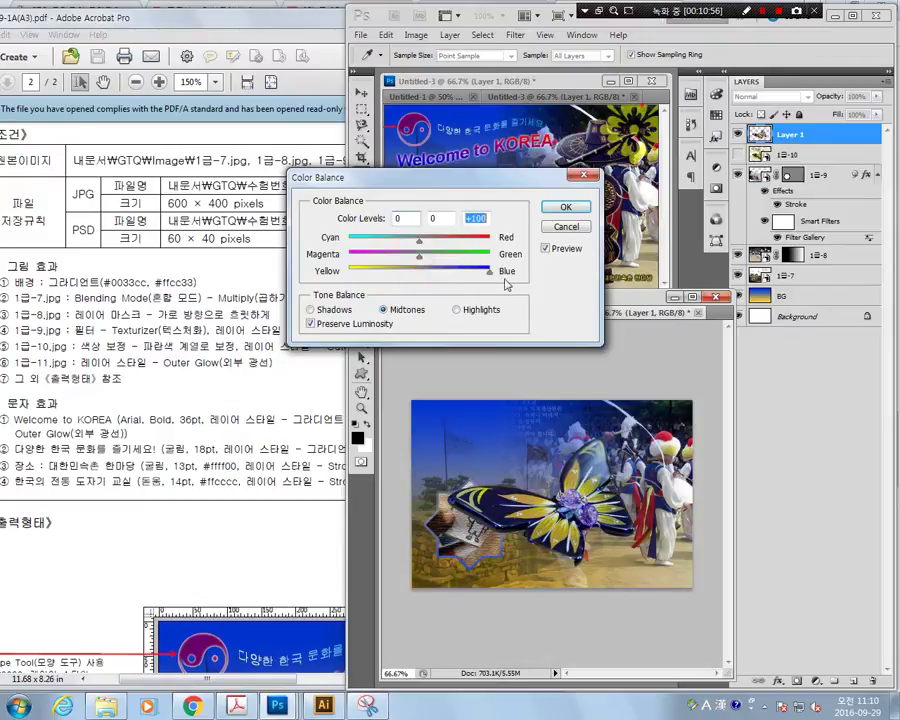
{"action": "left_click", "coordinate": [456, 309]}
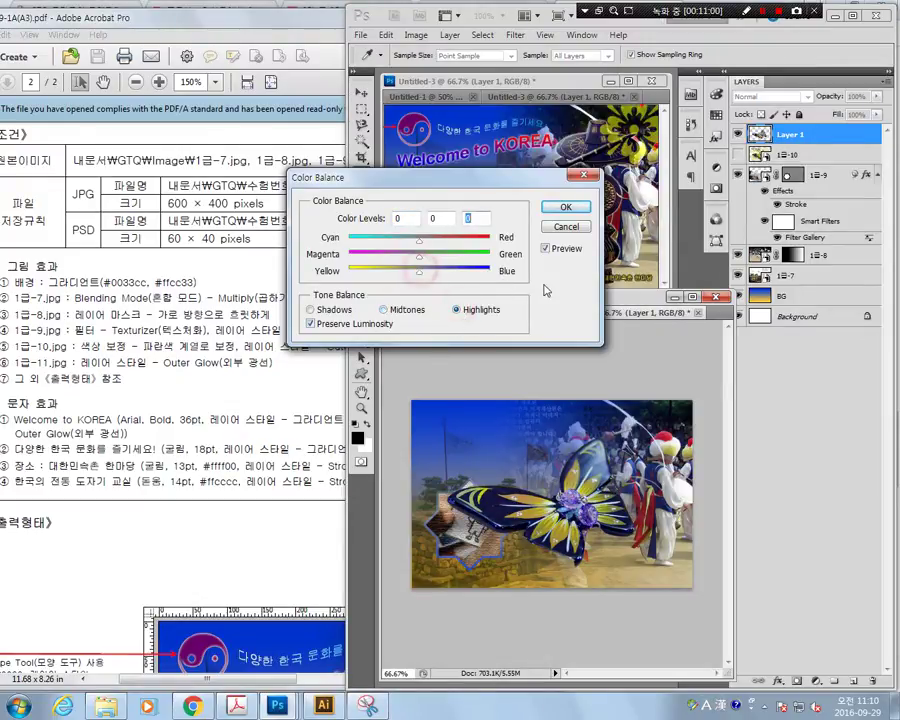
{"action": "left_click", "coordinate": [311, 310]}
{"action": "left_click_drag", "start_coordinate": [419, 272], "coordinate": [538, 288]}
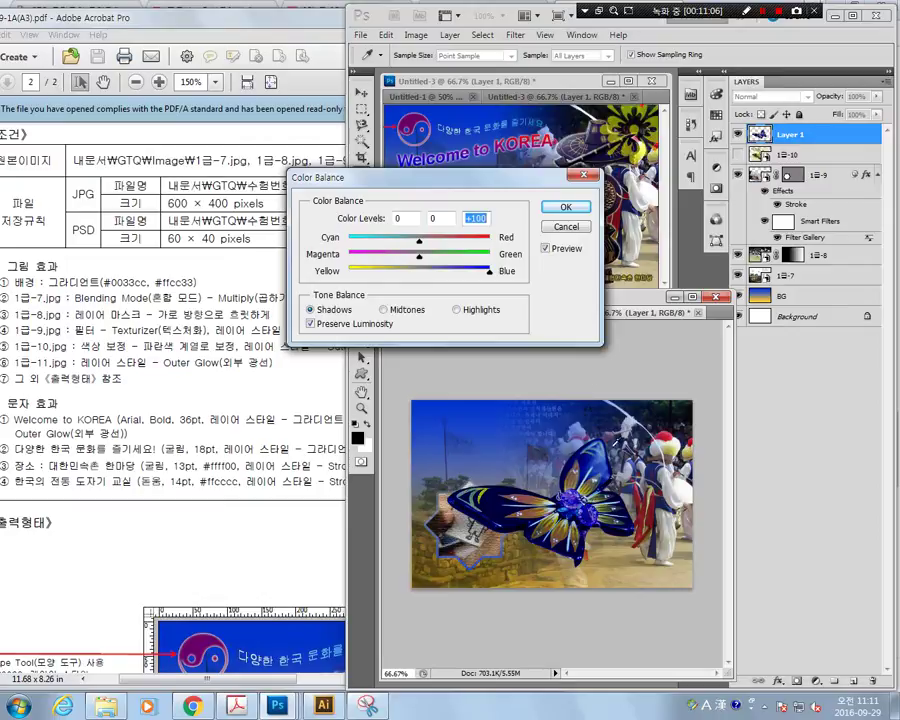
{"action": "left_click", "coordinate": [569, 230]}
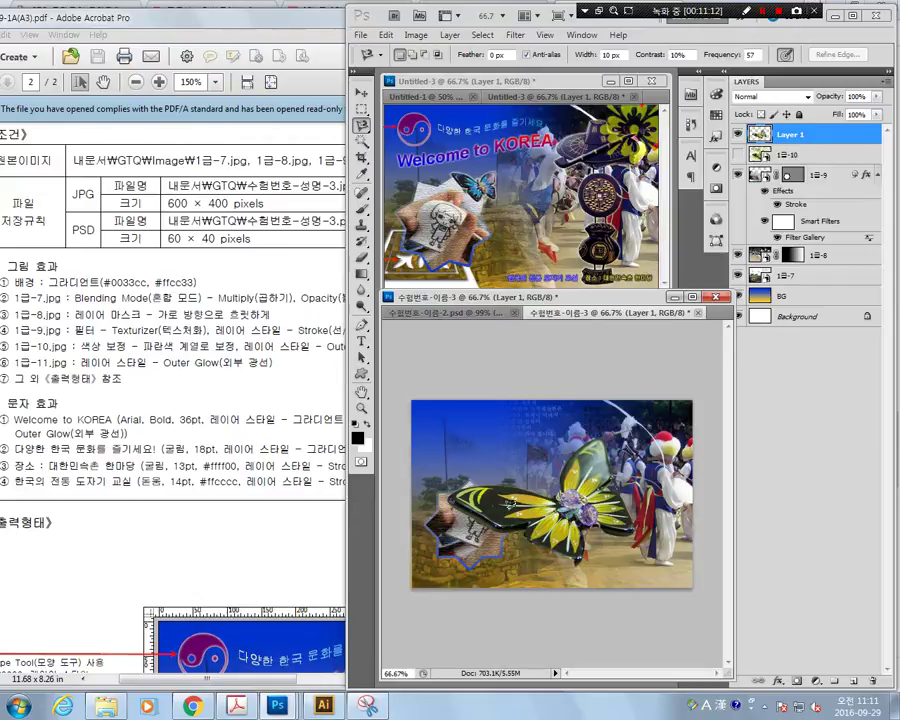
Step: Select the black areas of the butterfly's wings with the Magic Wand at tolerance 32, adding further areas to the selection
{"action": "left_click", "coordinate": [362, 140]}
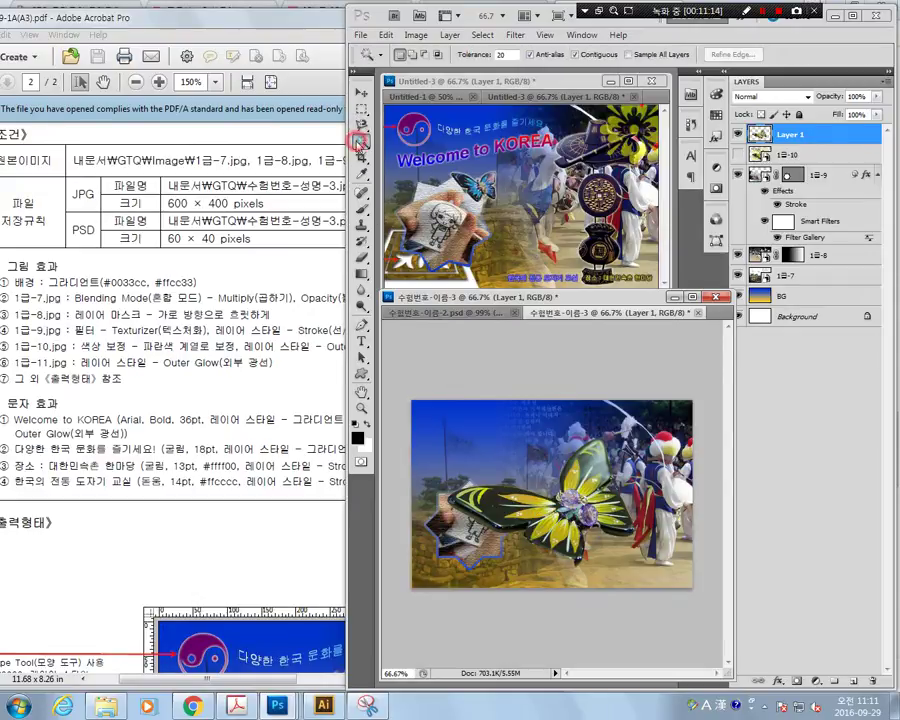
{"action": "left_click", "coordinate": [490, 510]}
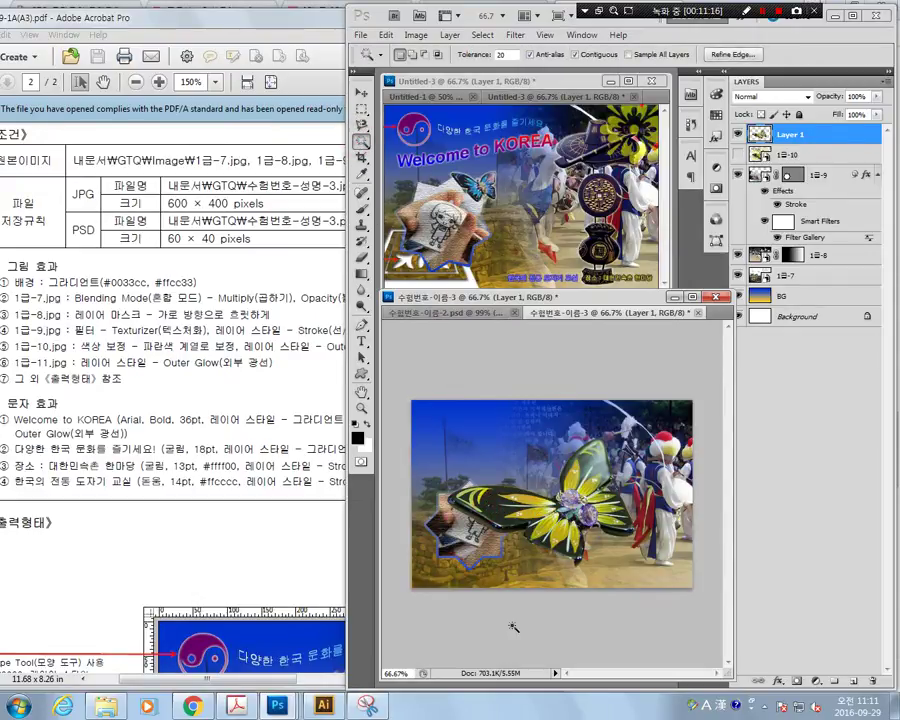
{"action": "left_click_drag", "start_coordinate": [509, 54], "coordinate": [423, 63]}
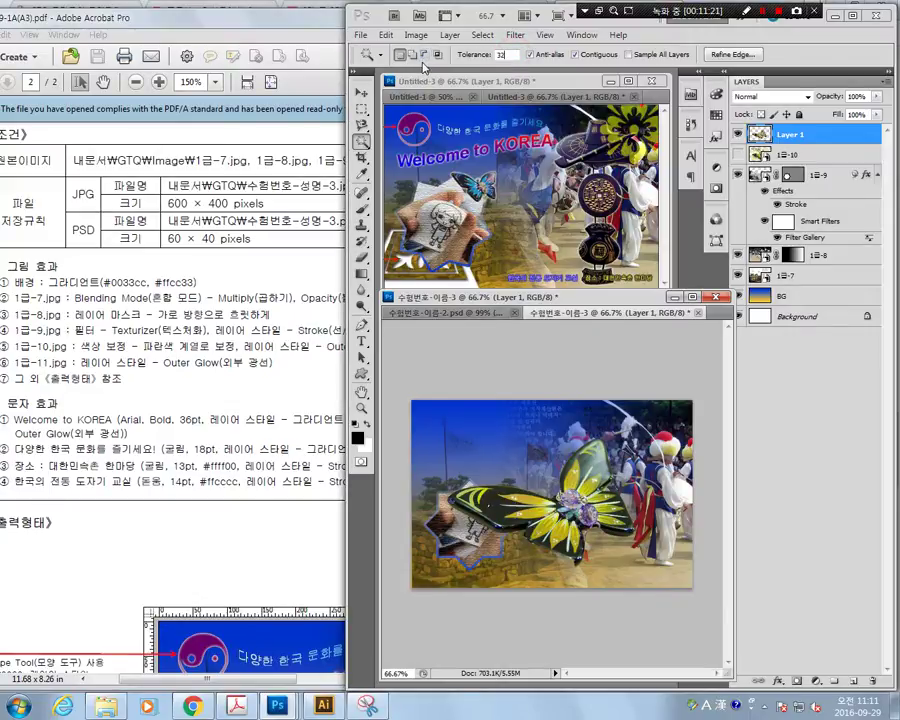
{"action": "left_click", "coordinate": [499, 522]}
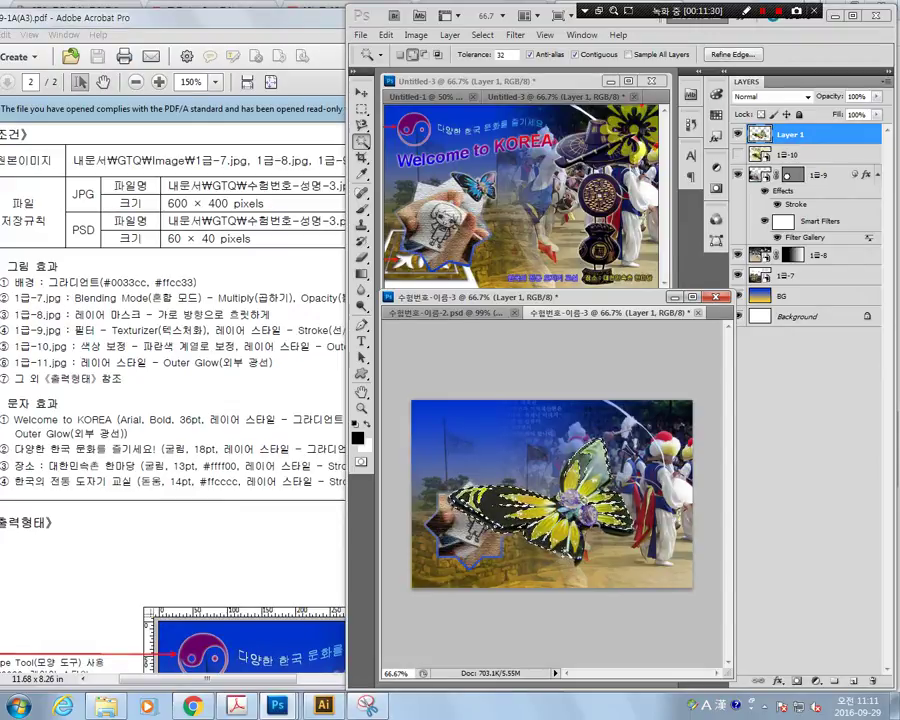
{"action": "key", "text": "Delete"}
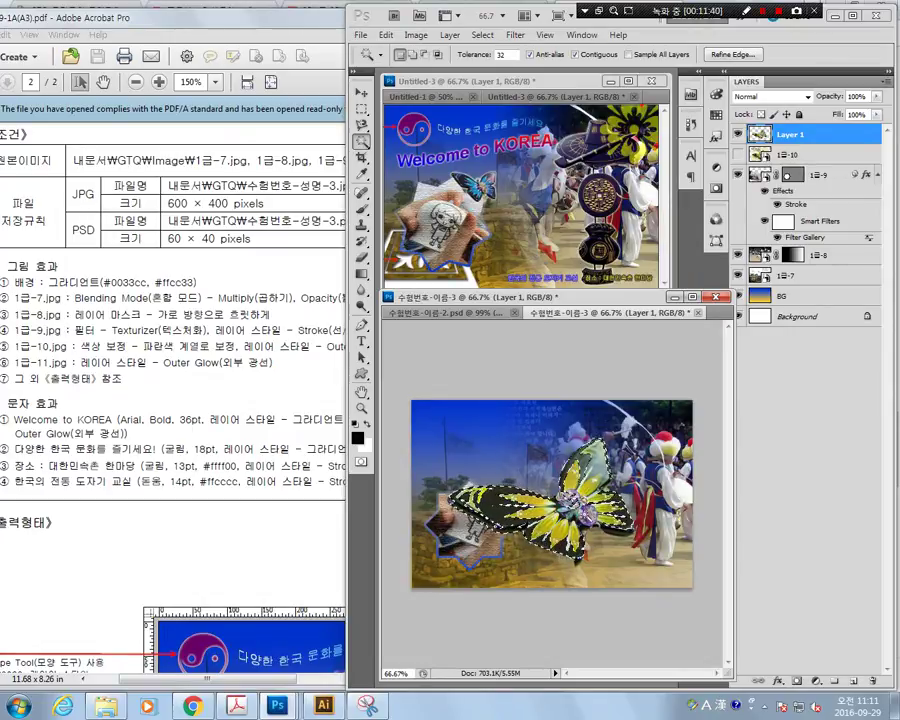
{"action": "key", "text": "ctrl+z"}
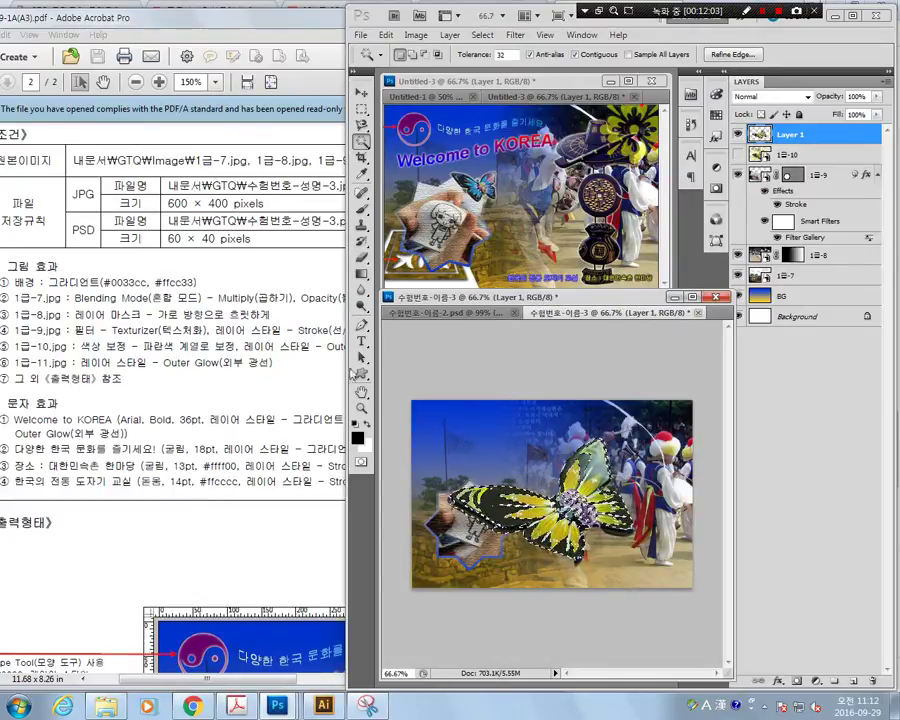
{"action": "left_click", "coordinate": [420, 36]}
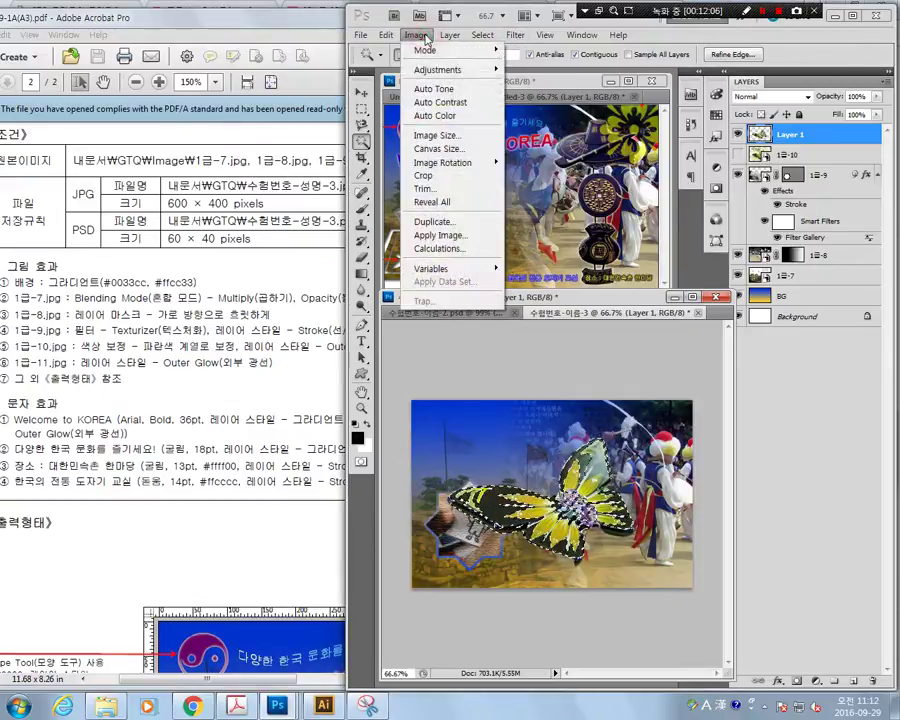
{"action": "left_click", "coordinate": [420, 36]}
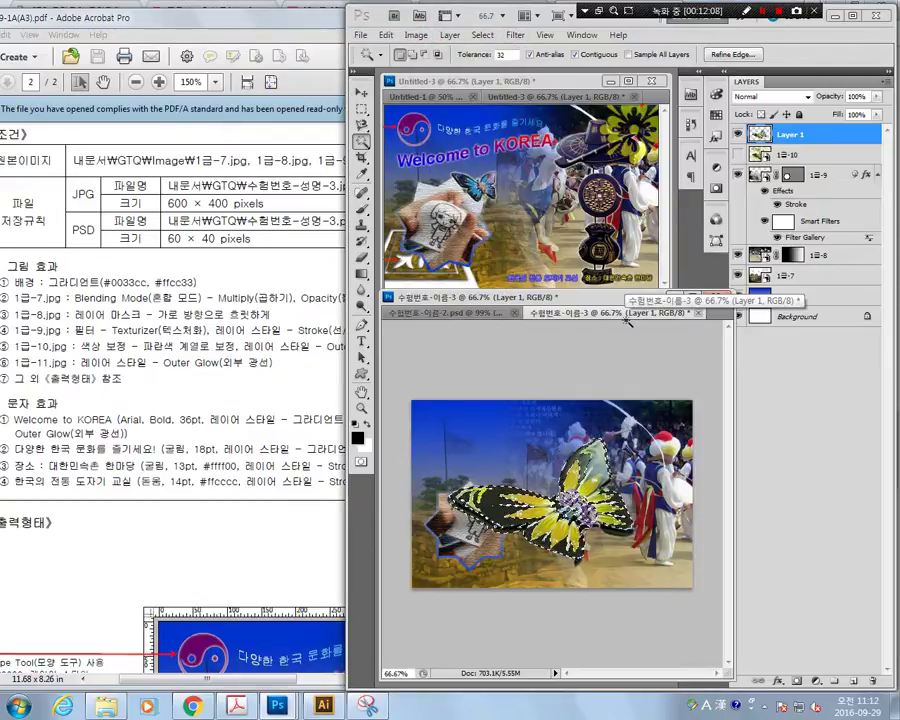
Step: Desaturate the selected black areas of the butterfly's wings on Layer 1
{"action": "left_click", "coordinate": [418, 36]}
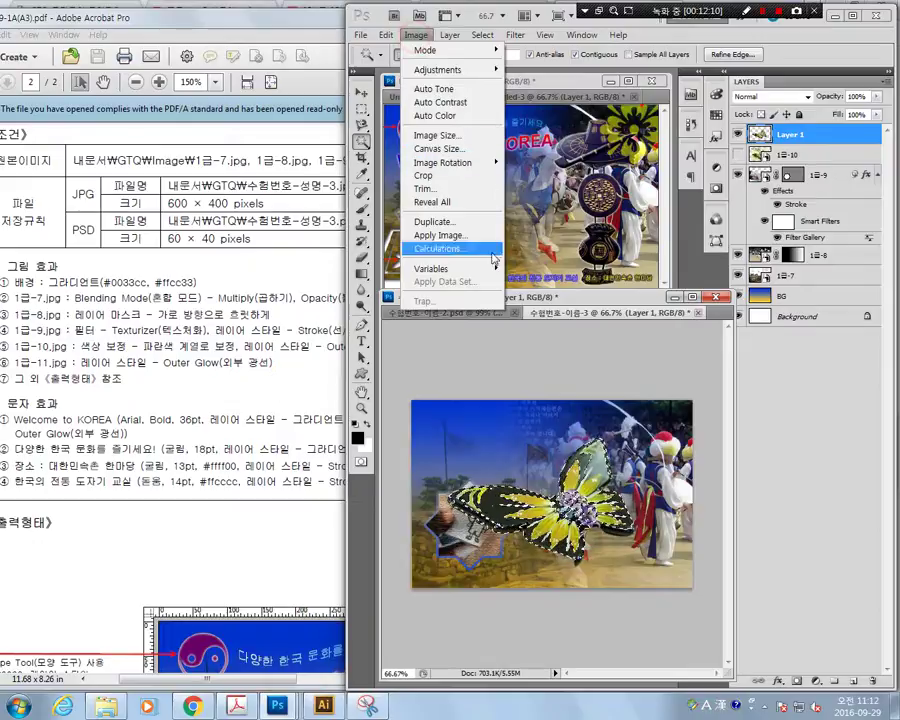
{"action": "mouse_move", "coordinate": [430, 68]}
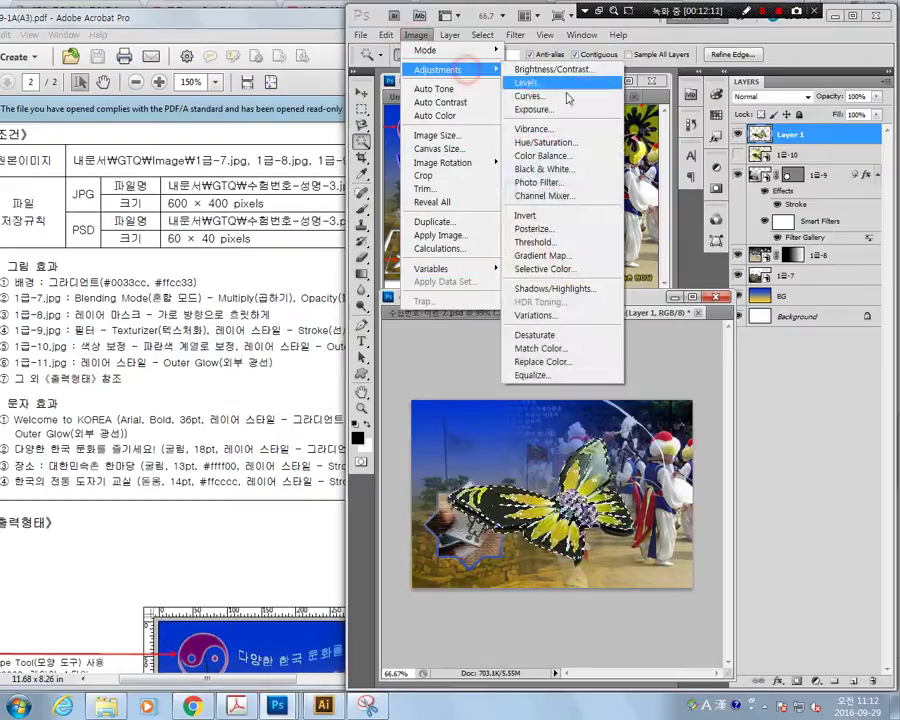
{"action": "left_click", "coordinate": [548, 342]}
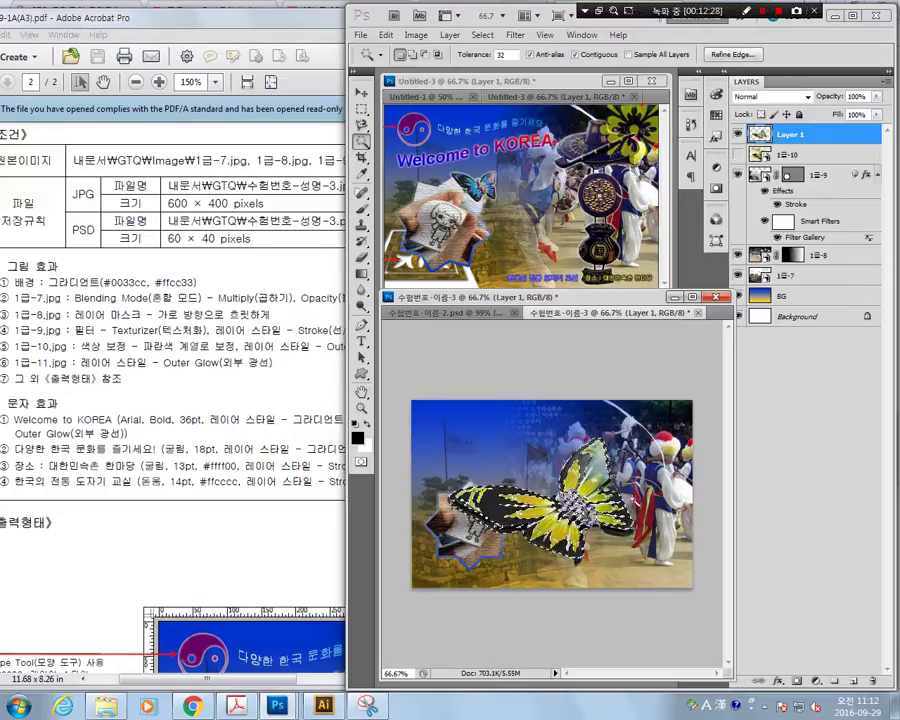
Step: Invert the selection and desaturate the remaining yellow areas of the butterfly
{"action": "left_click", "coordinate": [483, 35]}
{"action": "left_click", "coordinate": [504, 90]}
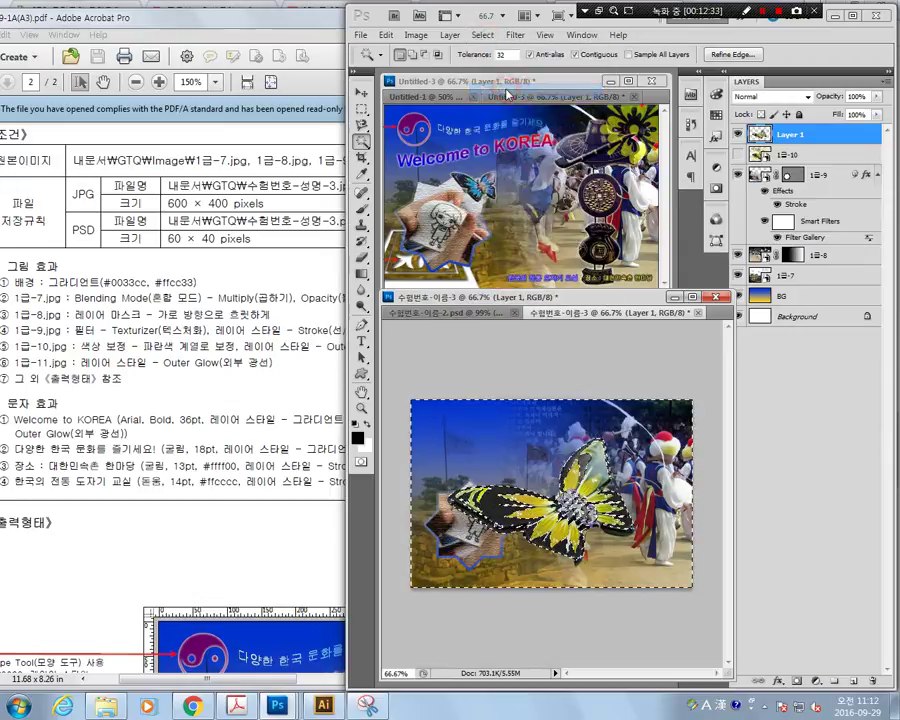
{"action": "left_click", "coordinate": [416, 36]}
{"action": "mouse_move", "coordinate": [450, 69]}
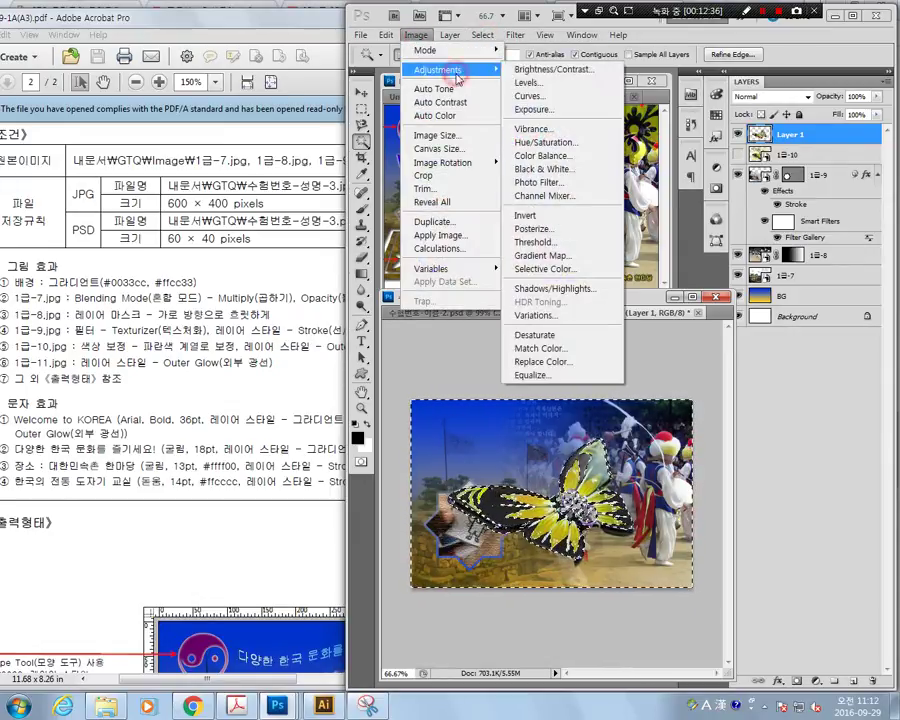
{"action": "left_click", "coordinate": [582, 336]}
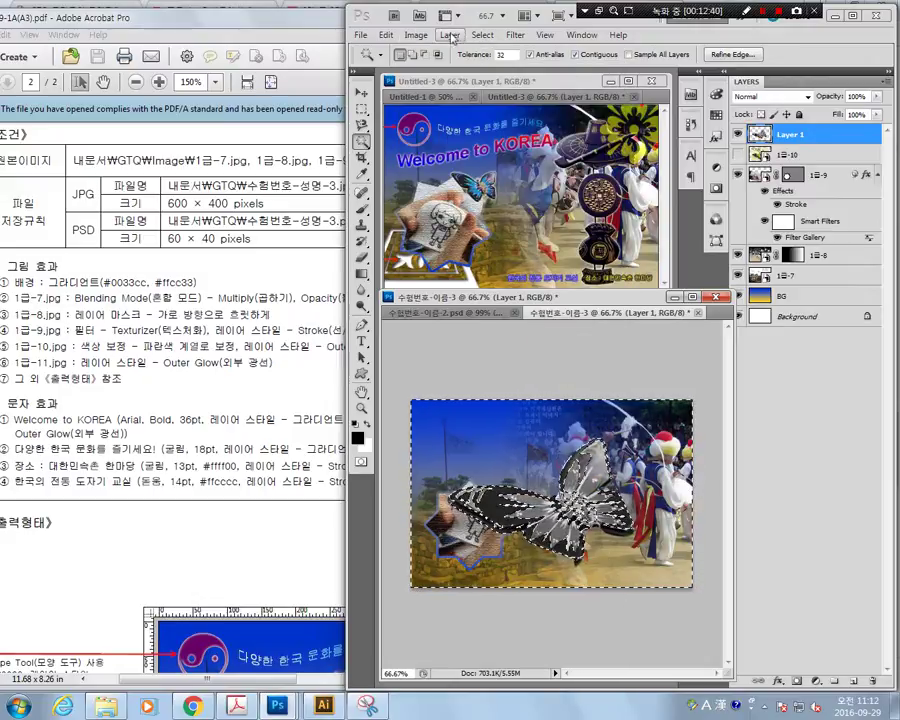
Step: Shift the midtones of the butterfly's selected areas from yellow toward blue with Color Balance, keeping Preserve Luminosity on
{"action": "left_click", "coordinate": [416, 35]}
{"action": "mouse_move", "coordinate": [427, 70]}
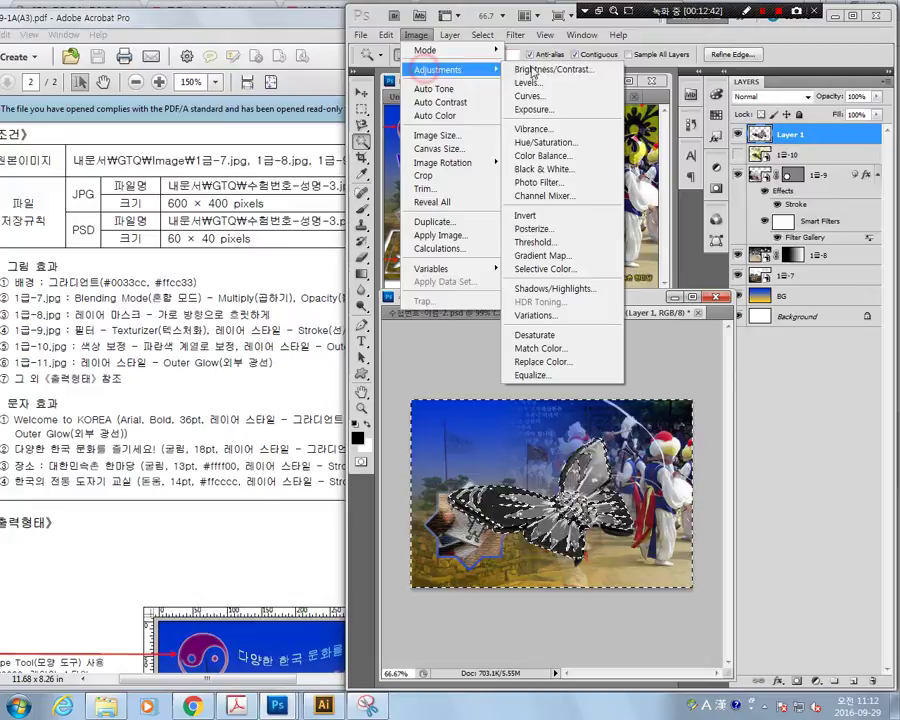
{"action": "left_click", "coordinate": [563, 151]}
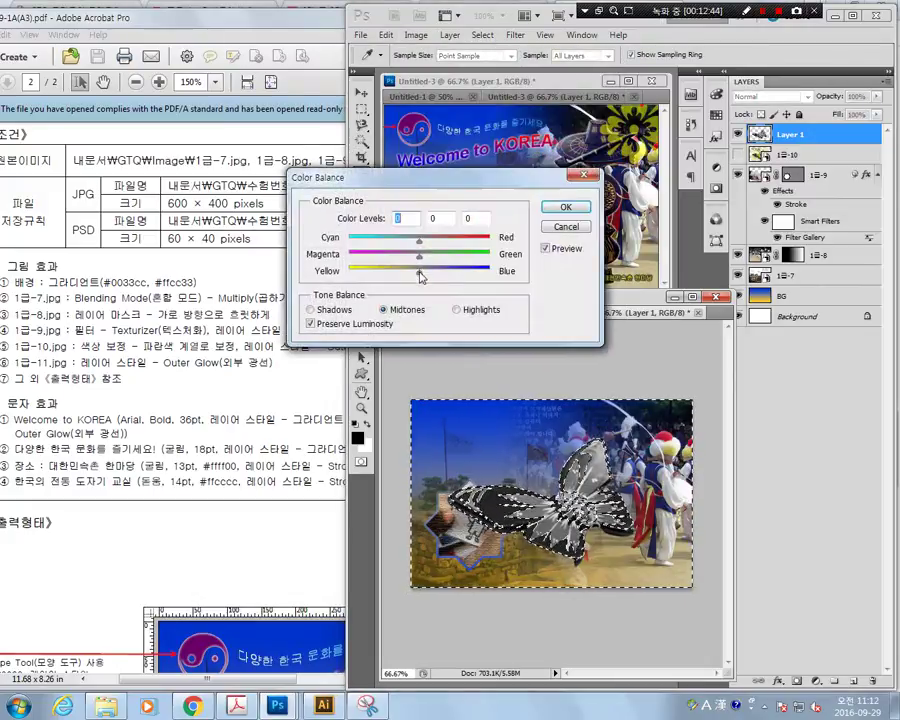
{"action": "left_click_drag", "start_coordinate": [420, 282], "coordinate": [490, 284]}
{"action": "left_click", "coordinate": [566, 208]}
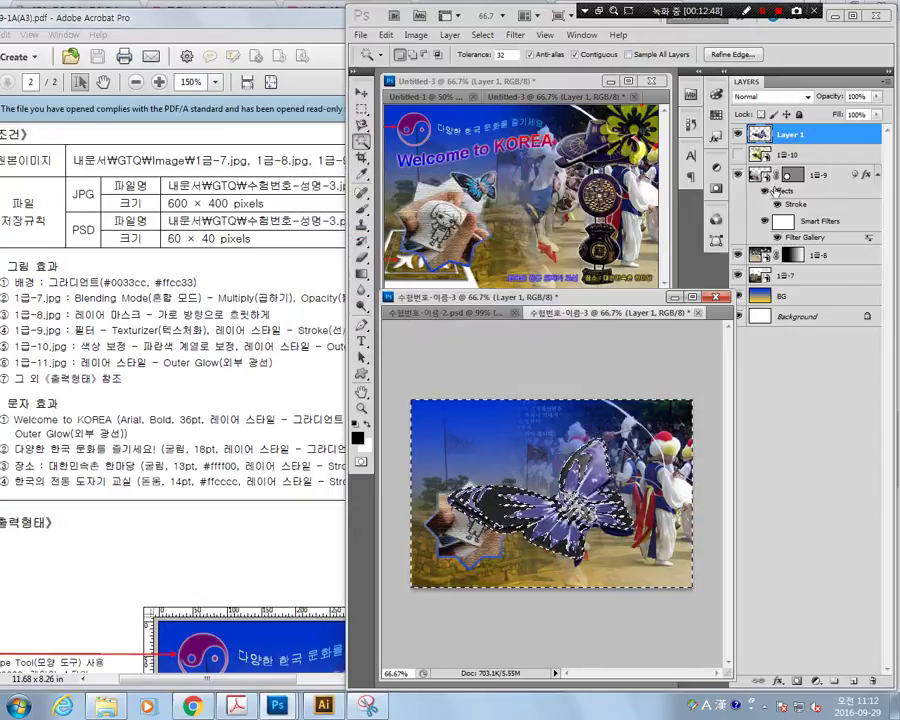
{"action": "left_click", "coordinate": [482, 35]}
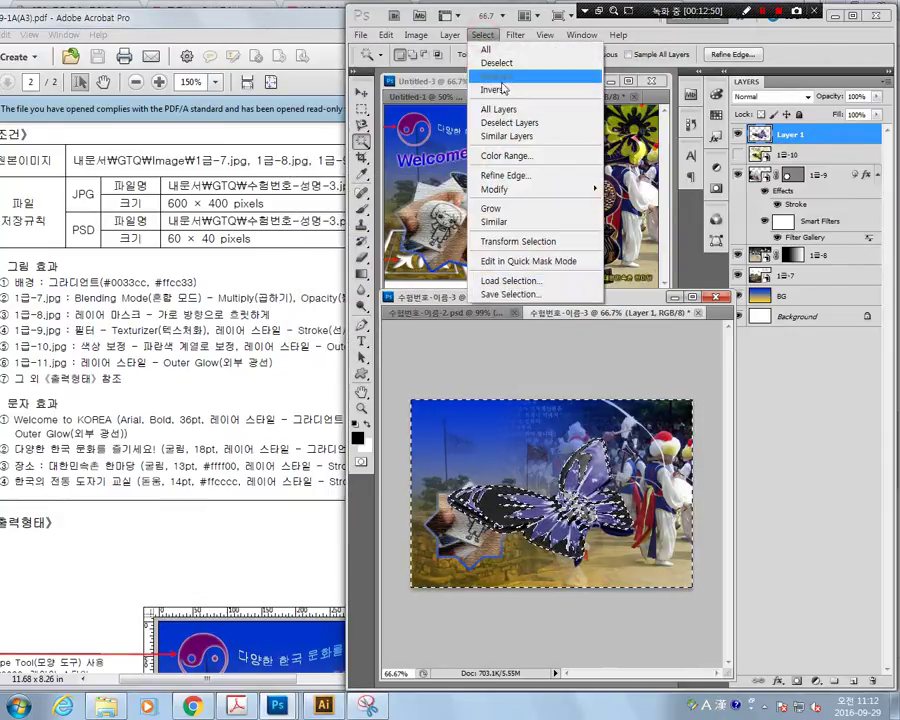
{"action": "left_click", "coordinate": [511, 65]}
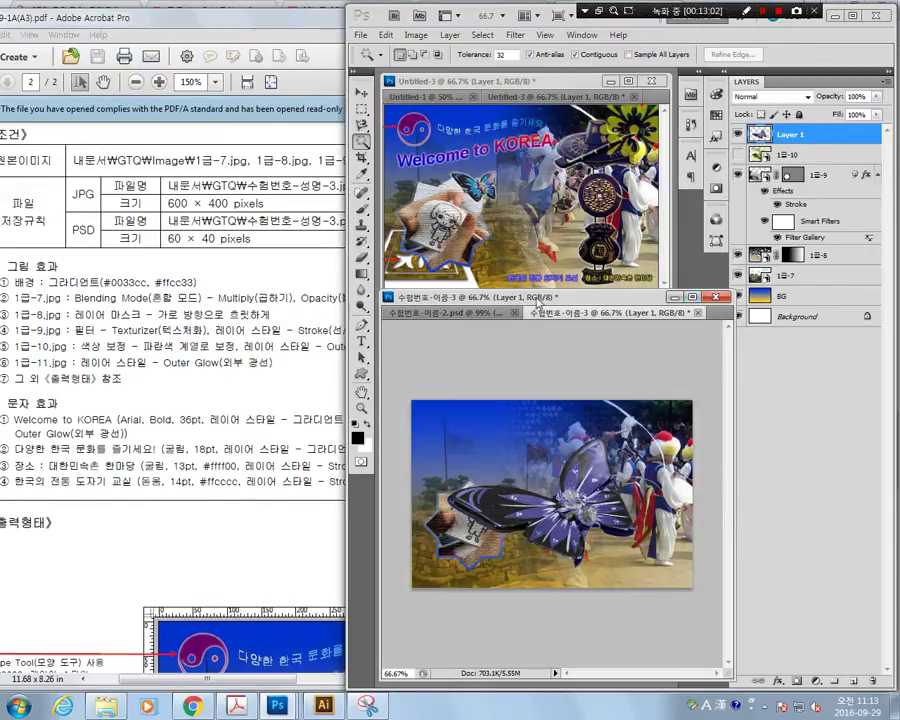
{"action": "left_click", "coordinate": [364, 93]}
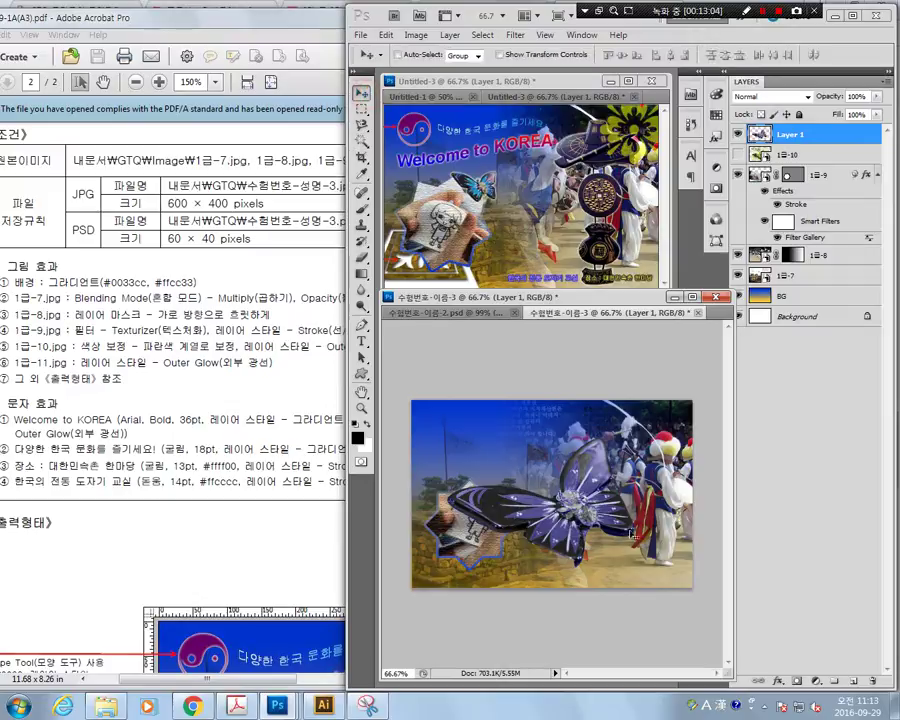
{"action": "left_click", "coordinate": [385, 34]}
{"action": "left_click", "coordinate": [400, 76]}
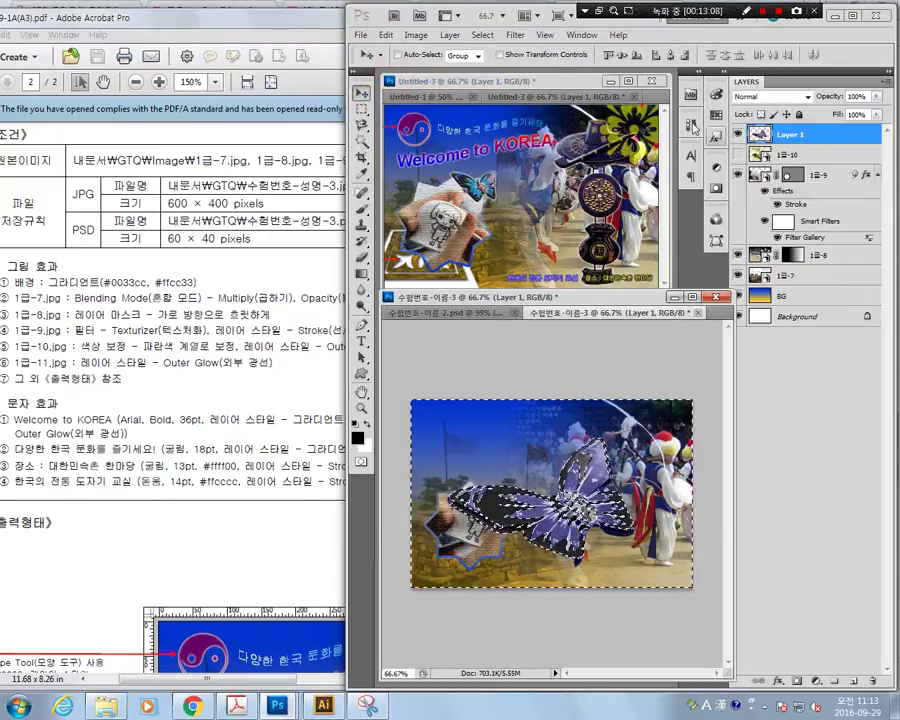
Step: Apply a second Color Balance to the butterfly's midtones with levels -68, +2 and +28, and deselect
{"action": "left_click", "coordinate": [412, 35]}
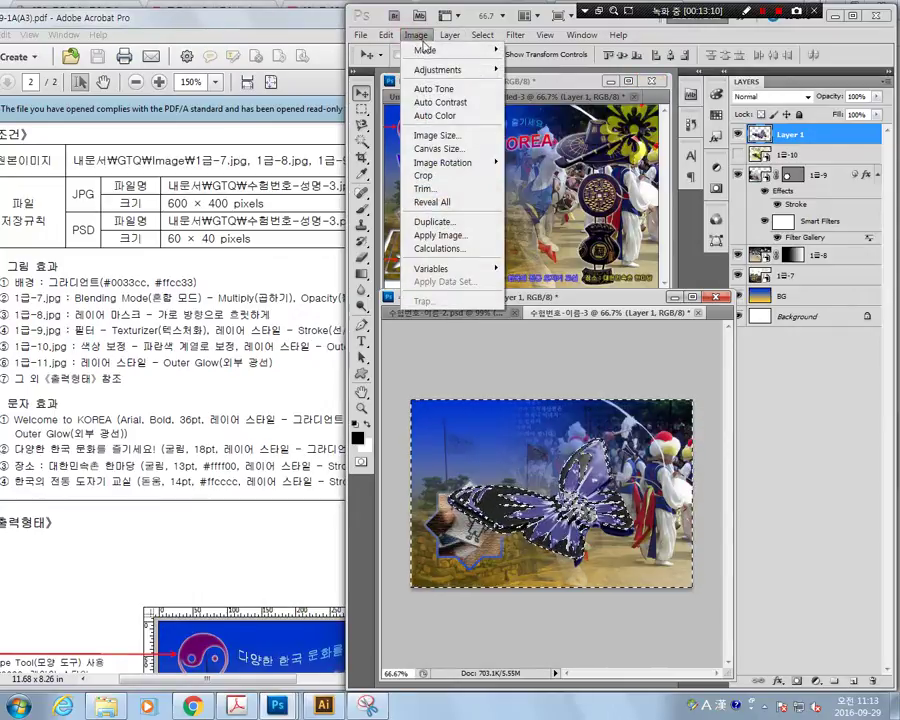
{"action": "mouse_move", "coordinate": [440, 70]}
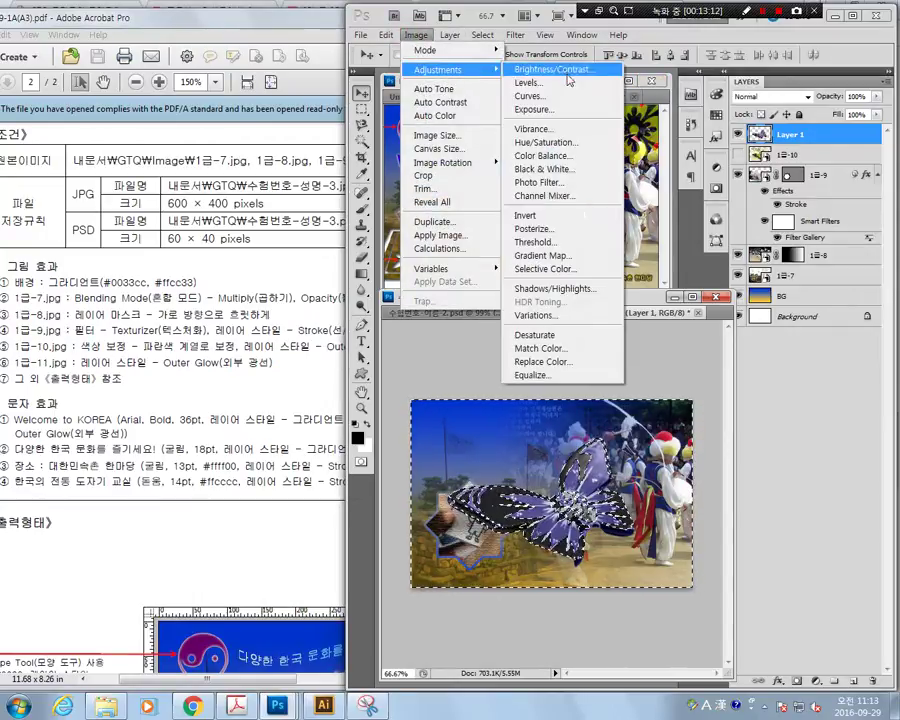
{"action": "left_click", "coordinate": [585, 155]}
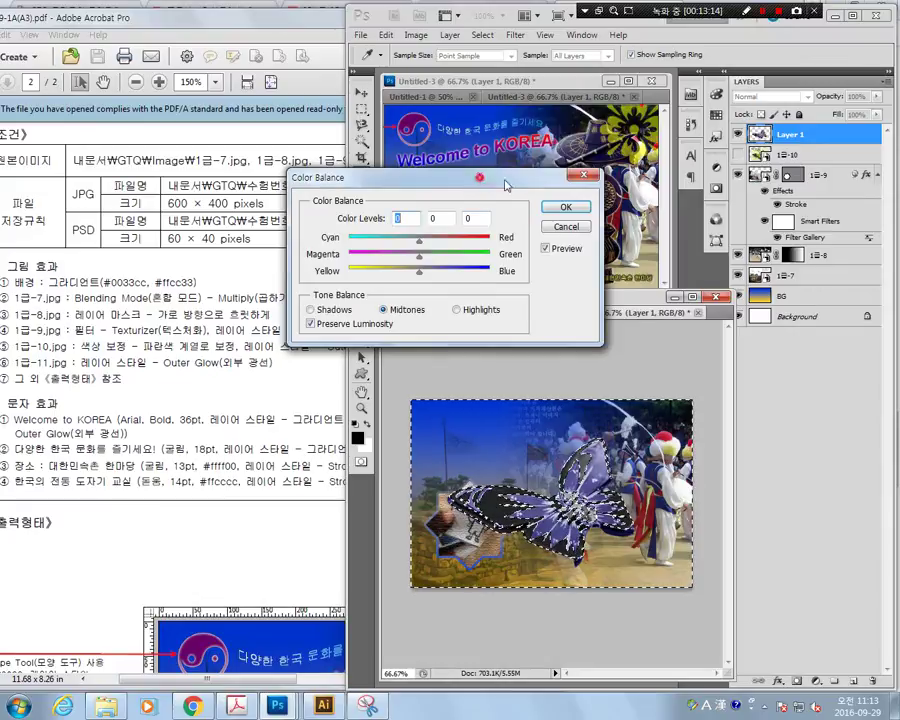
{"action": "left_click_drag", "start_coordinate": [480, 178], "coordinate": [766, 173]}
{"action": "left_click_drag", "start_coordinate": [705, 238], "coordinate": [724, 266]}
{"action": "left_click", "coordinate": [707, 257]}
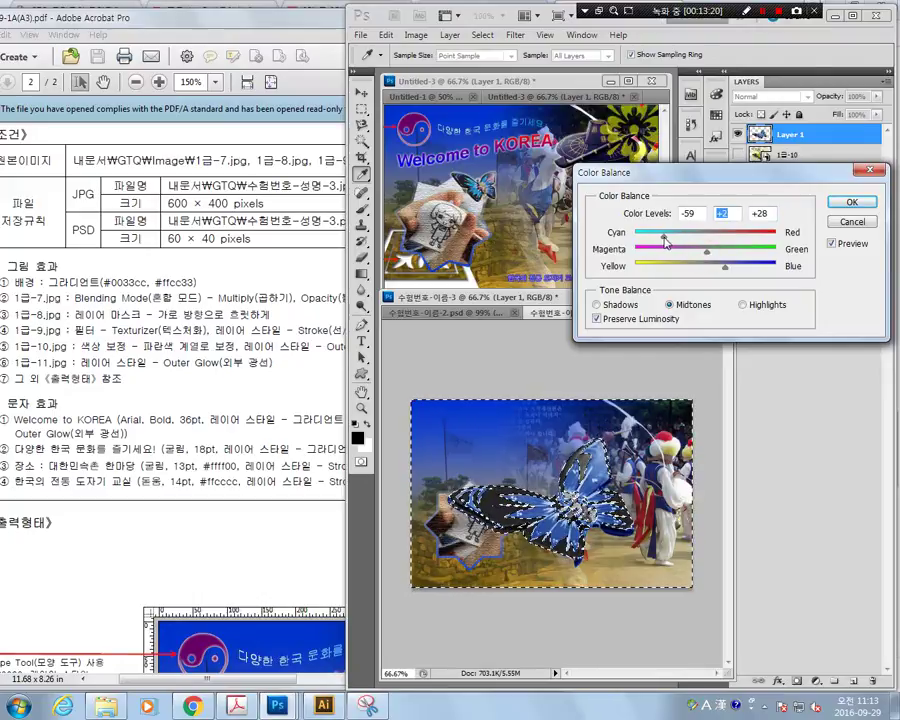
{"action": "left_click_drag", "start_coordinate": [664, 238], "coordinate": [657, 240]}
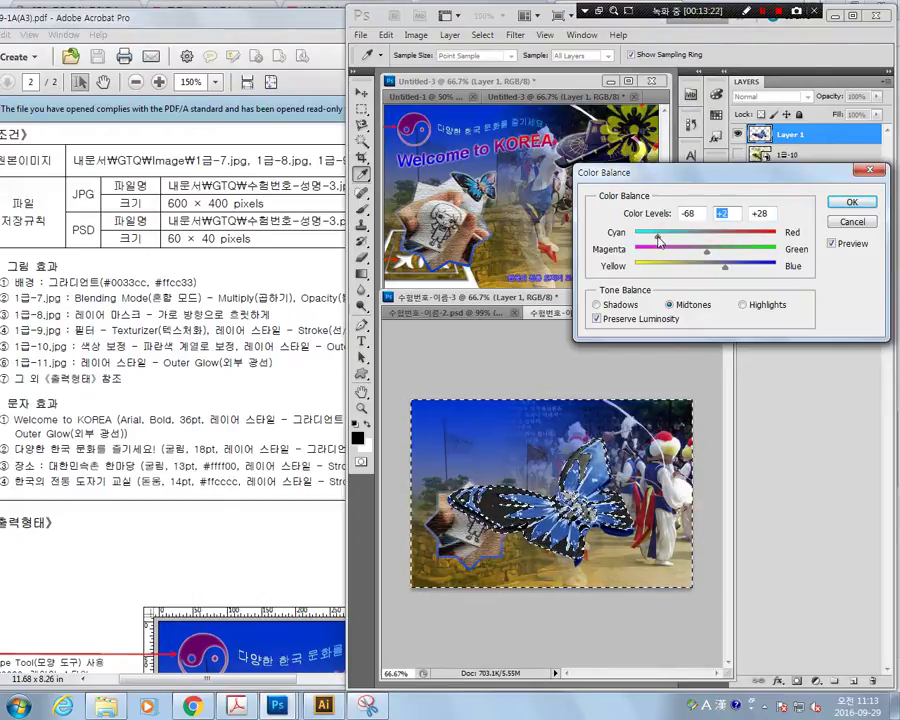
{"action": "left_click", "coordinate": [852, 202]}
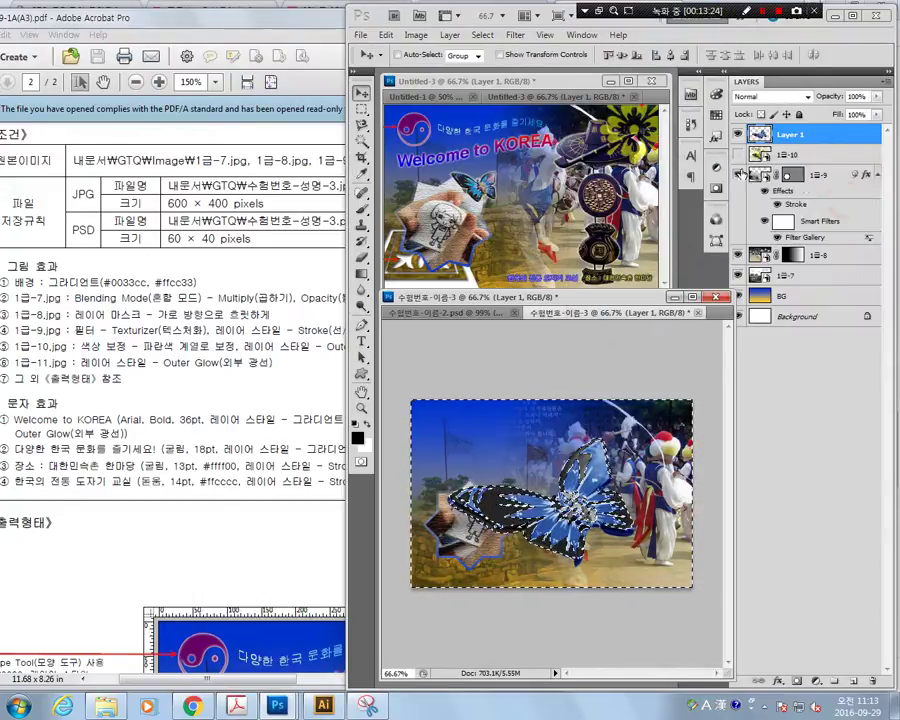
{"action": "left_click", "coordinate": [482, 35]}
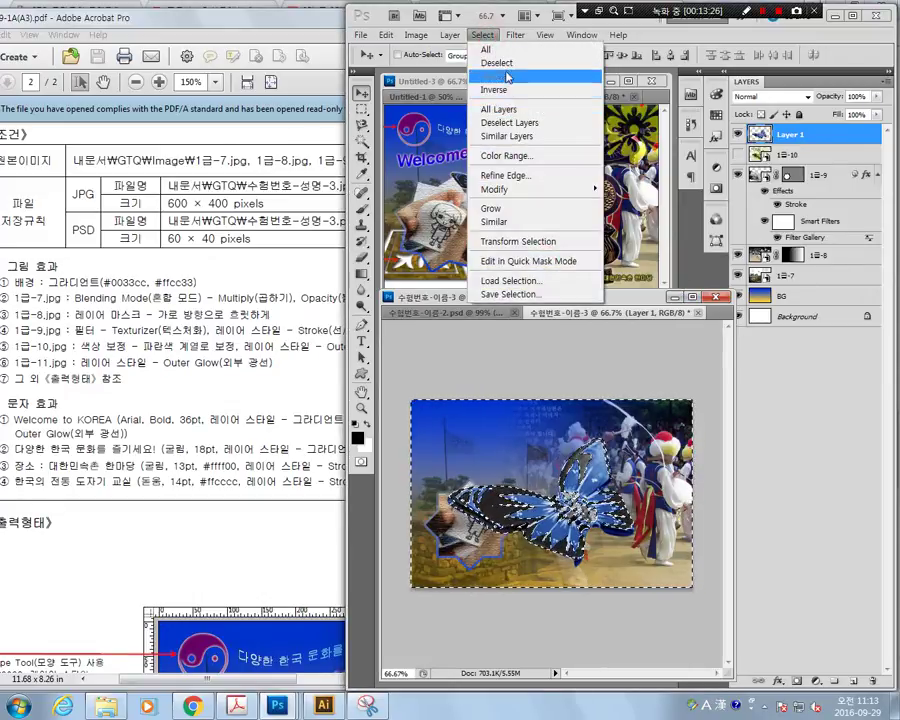
{"action": "left_click", "coordinate": [500, 63]}
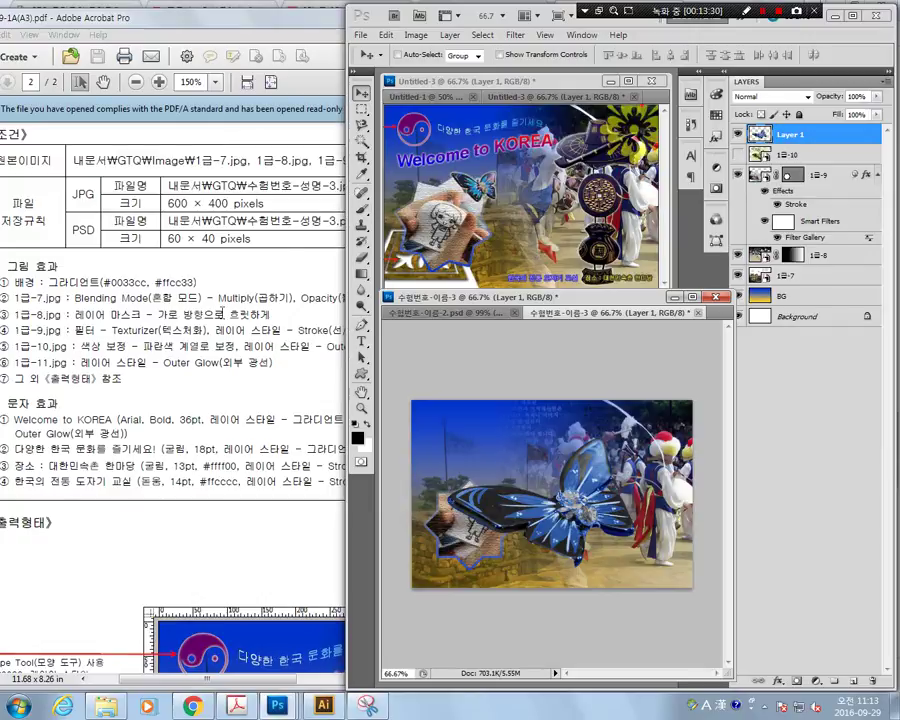
Step: Scale the butterfly to about 29%, rotate it about 24° and place it over the star shape's upper-right corner
{"action": "left_click", "coordinate": [240, 393]}
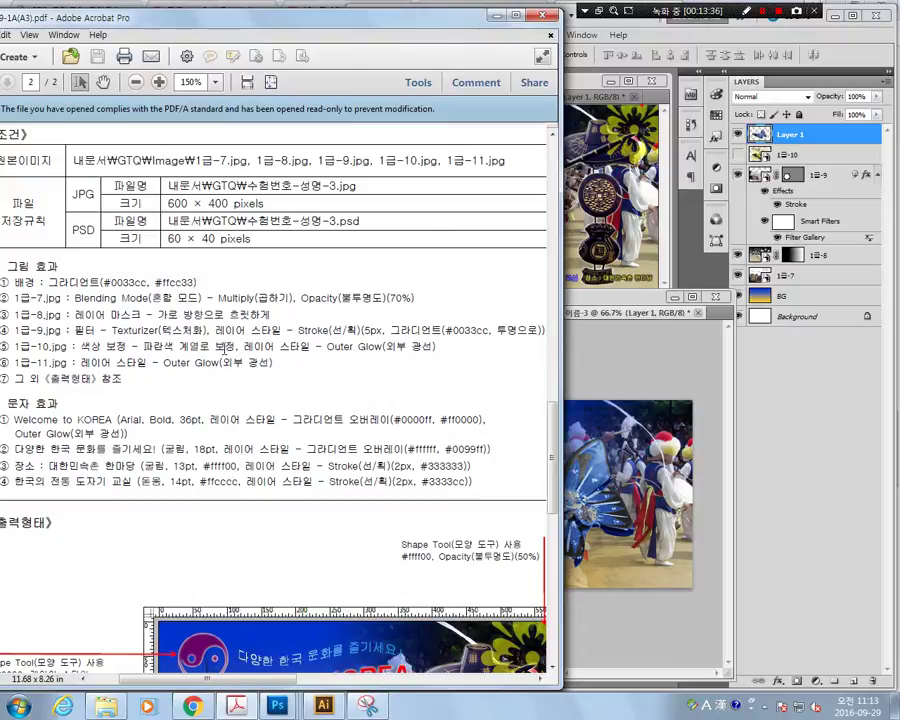
{"action": "left_click", "coordinate": [617, 302]}
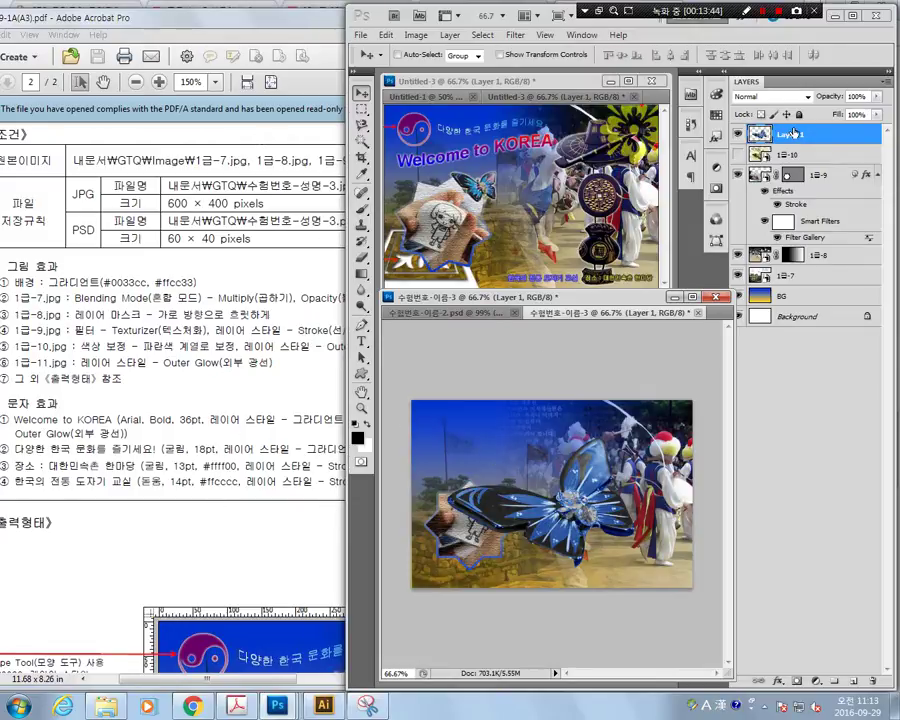
{"action": "left_click", "coordinate": [385, 35]}
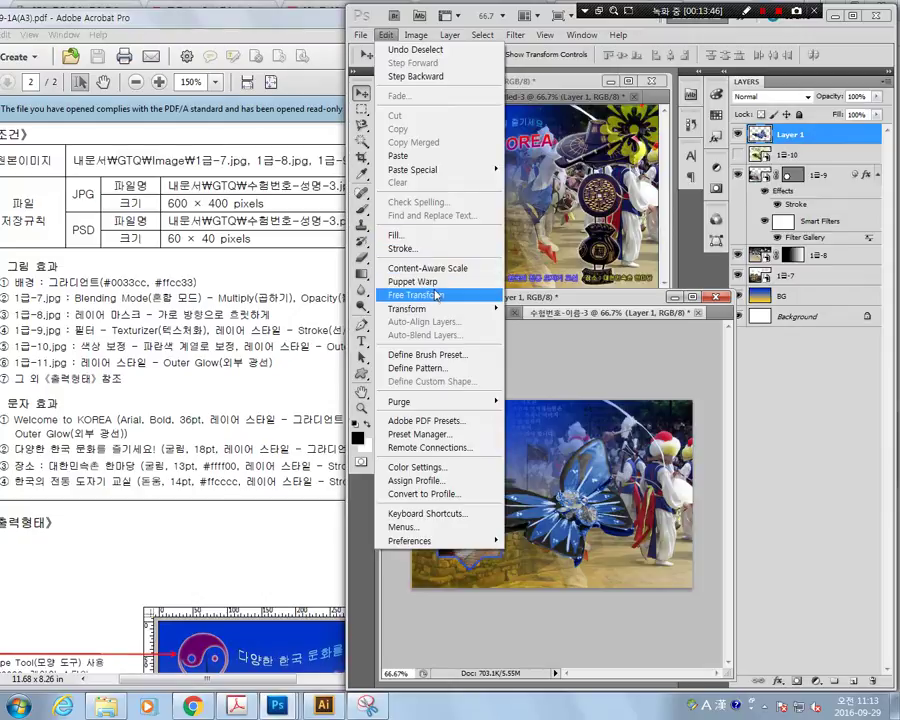
{"action": "left_click", "coordinate": [436, 296]}
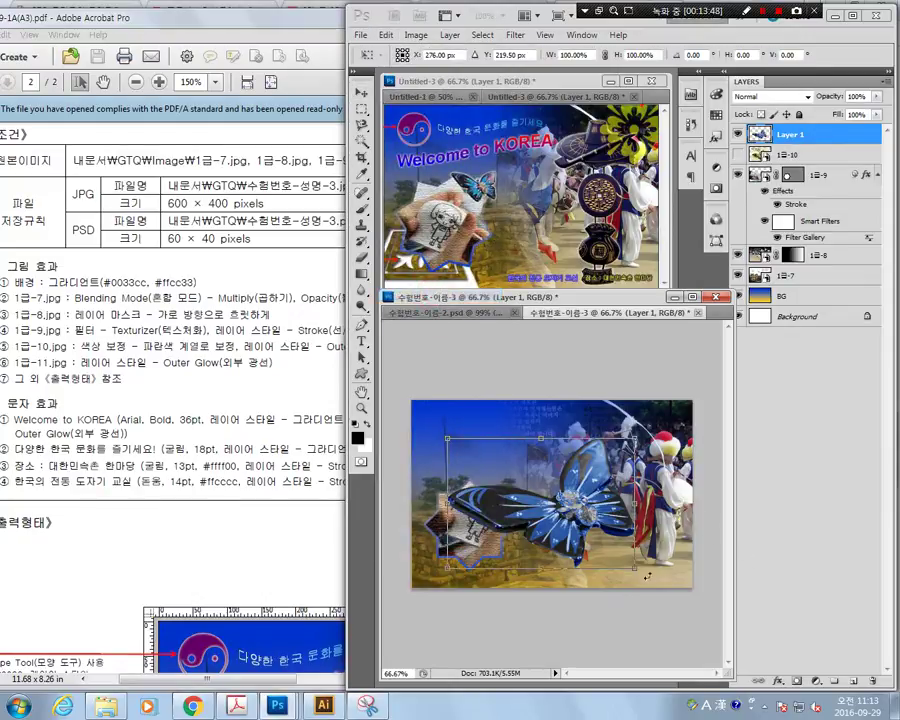
{"action": "left_click_drag", "start_coordinate": [636, 566], "coordinate": [521, 489]}
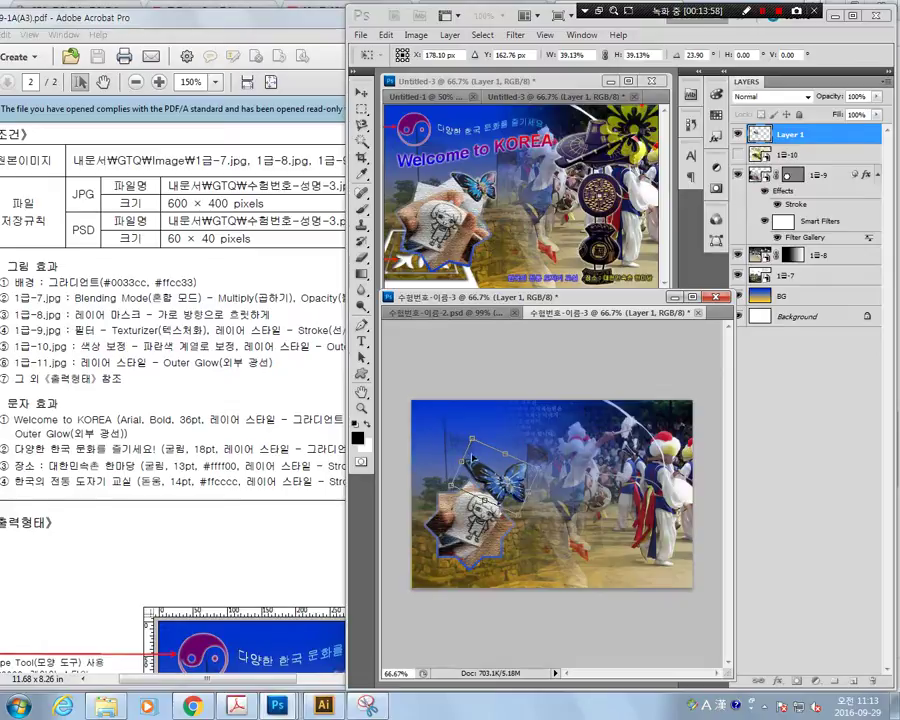
{"action": "left_click_drag", "start_coordinate": [471, 438], "coordinate": [481, 461]}
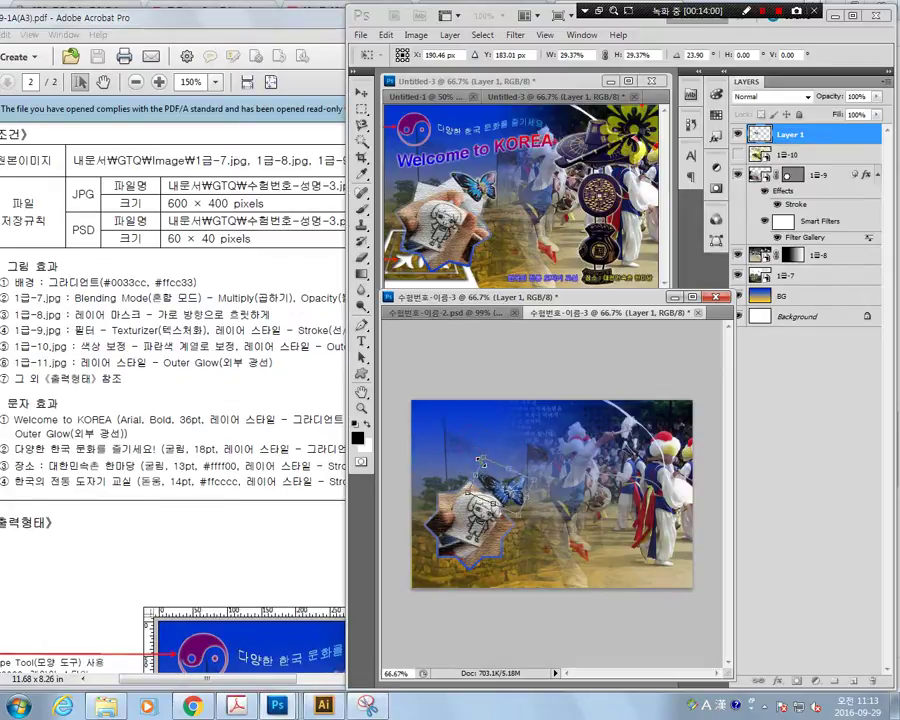
{"action": "key", "text": "Return"}
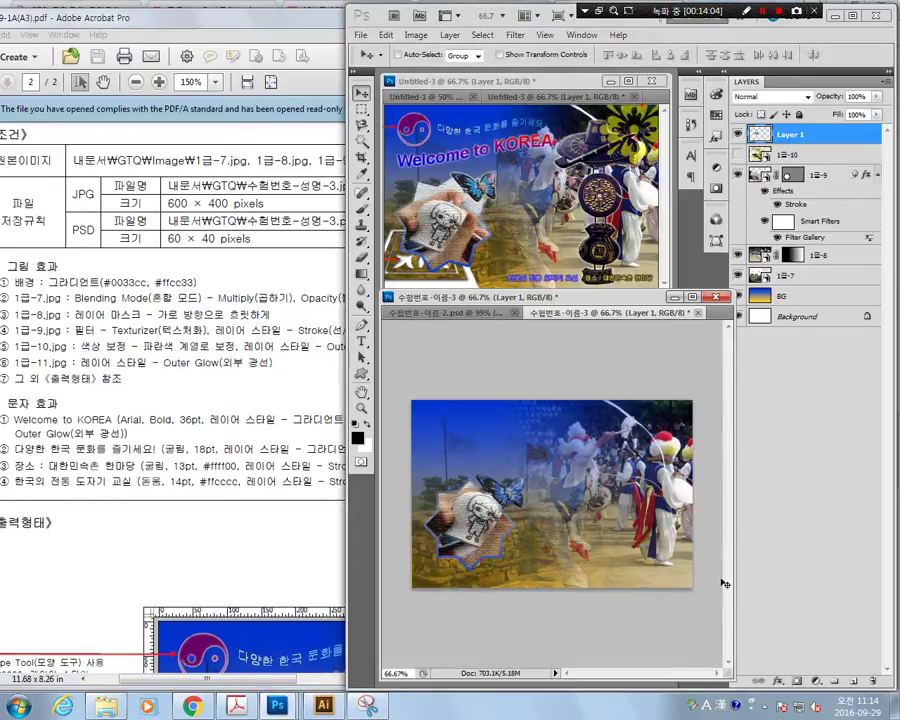
Step: Mark the layer style requirement (레이어 스타일 - Outer Glow) for 1급-10.jpg in the PDF
{"action": "left_click", "coordinate": [240, 368]}
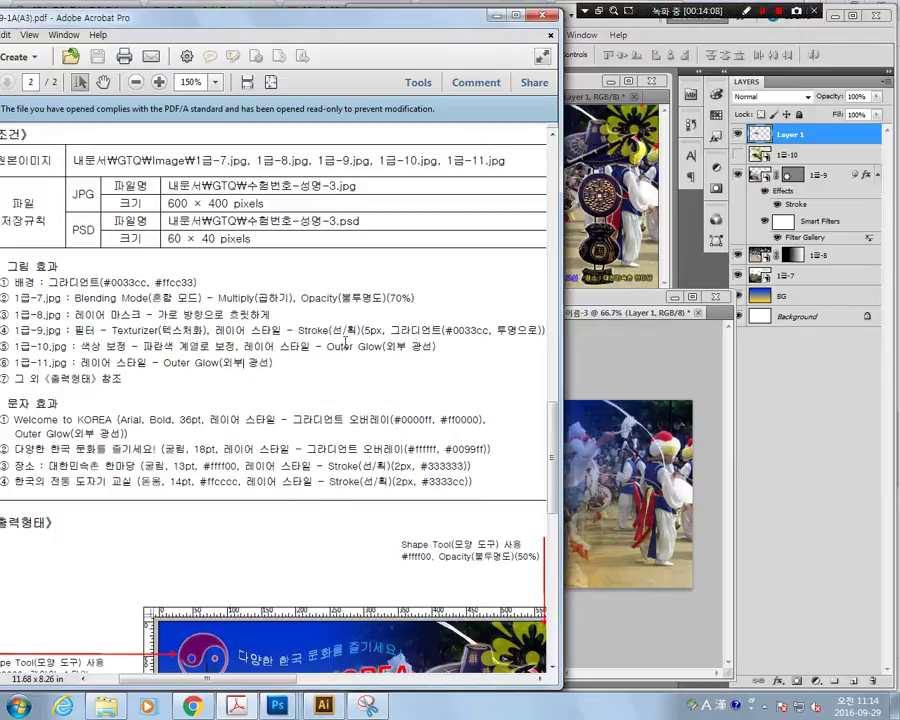
{"action": "left_click_drag", "start_coordinate": [246, 346], "coordinate": [436, 347]}
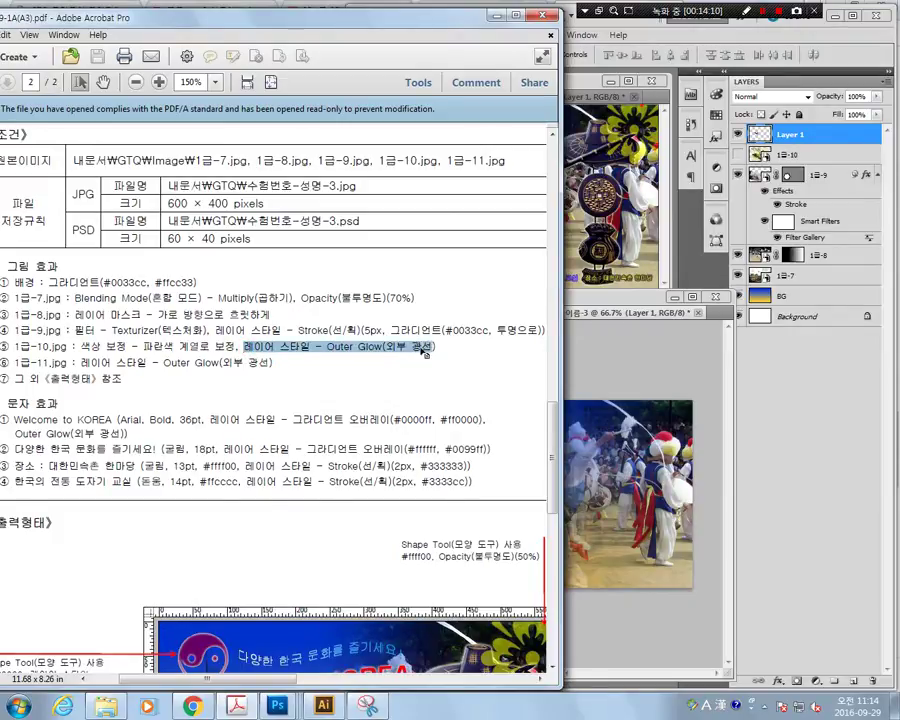
{"action": "left_click", "coordinate": [436, 347]}
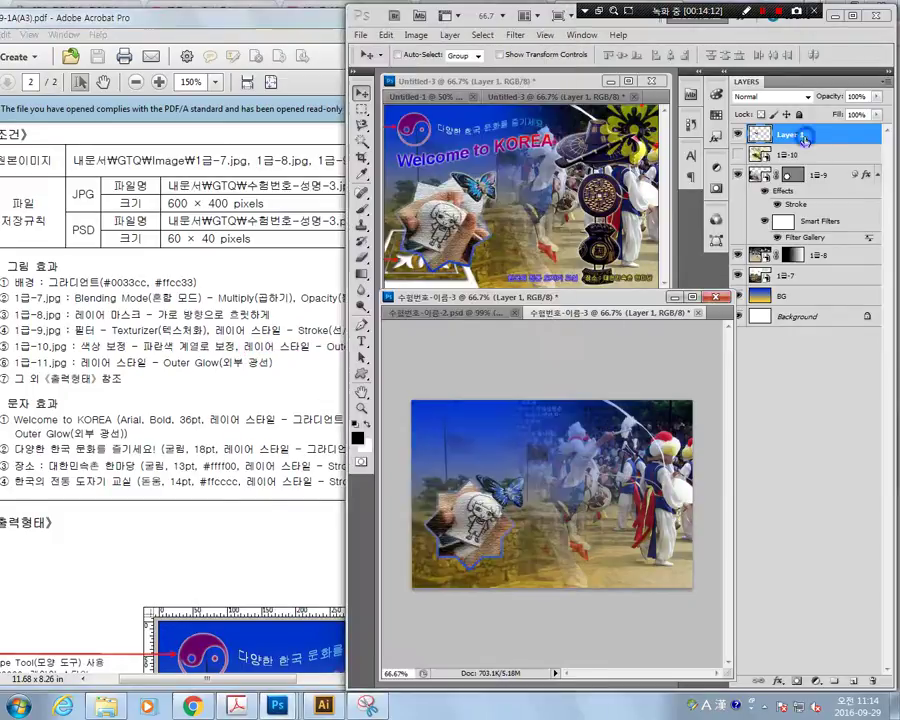
Step: Add an Outer Glow layer style with the default settings to the butterfly on Layer 1
{"action": "left_click", "coordinate": [805, 136]}
{"action": "right_click", "coordinate": [805, 134]}
{"action": "left_click", "coordinate": [792, 156]}
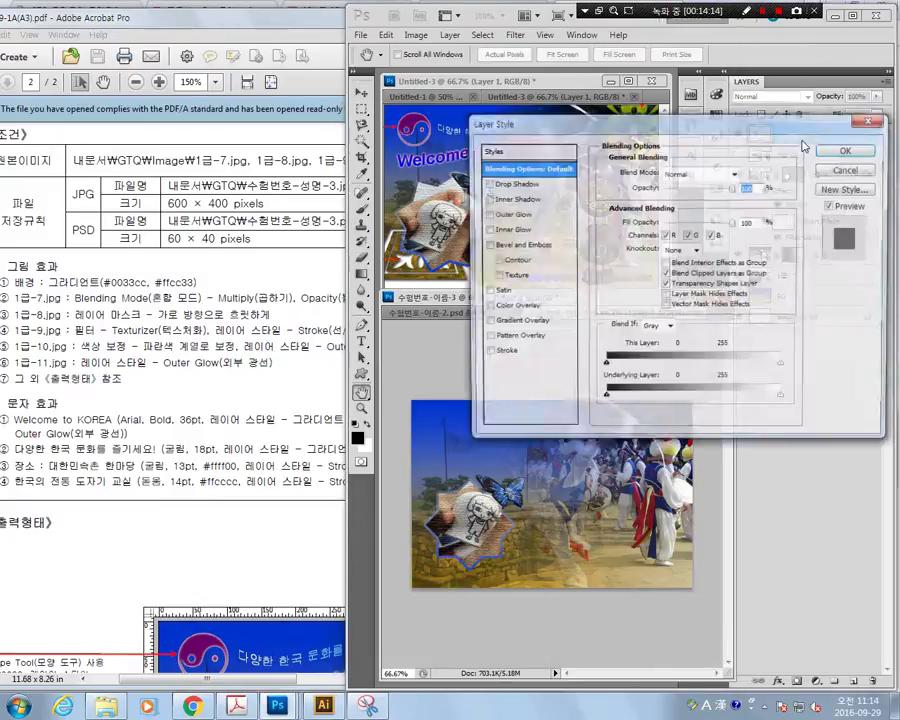
{"action": "left_click", "coordinate": [492, 214]}
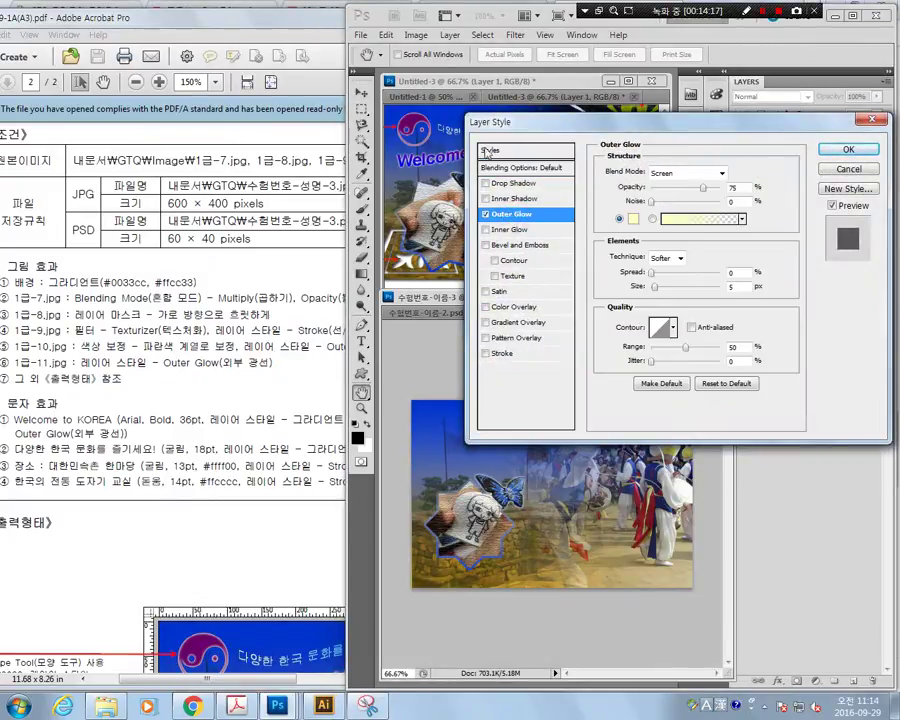
{"action": "left_click", "coordinate": [848, 149]}
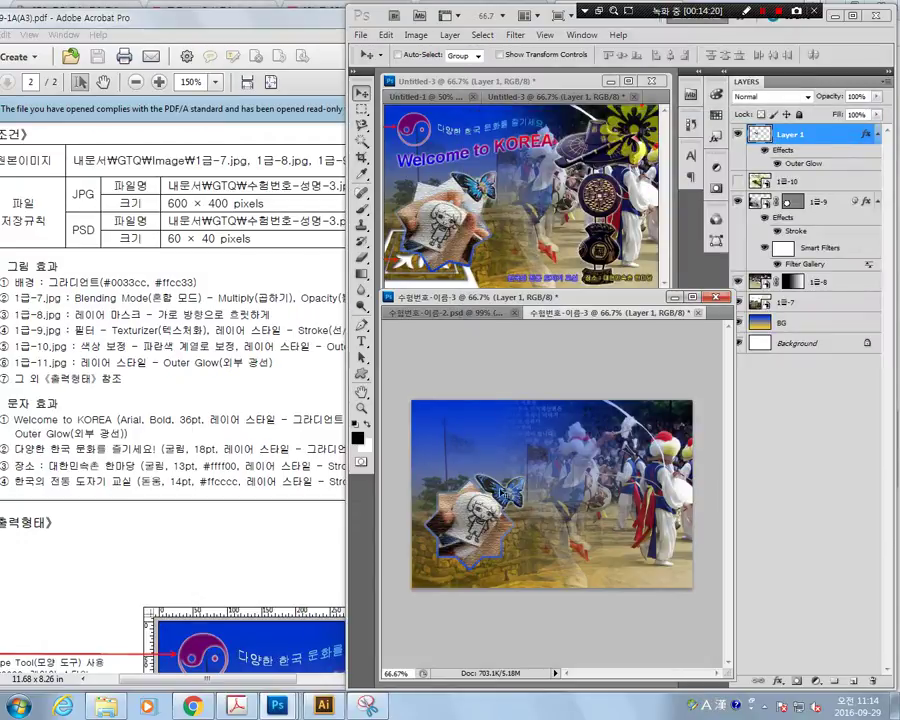
Step: Mark the layer style requirement (레이어 스타일 - Outer Glow) for 1급-11.jpg in the PDF
{"action": "left_click", "coordinate": [88, 347]}
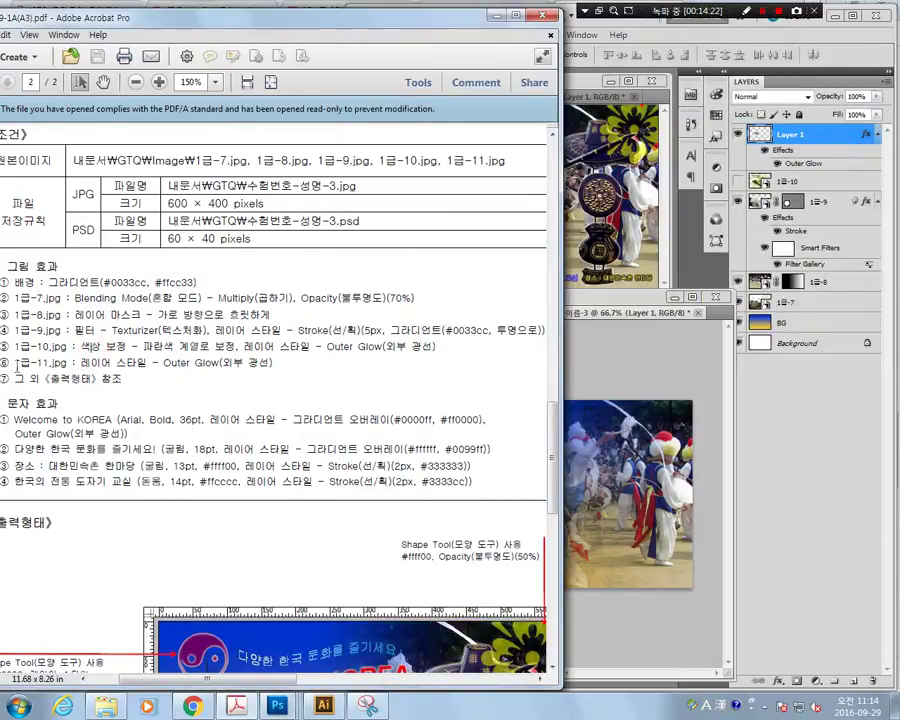
{"action": "left_click_drag", "start_coordinate": [15, 362], "coordinate": [281, 364]}
{"action": "left_click", "coordinate": [297, 370]}
Step: Place the image 1급-11 from the 소스파일 folder into the middle of the poster at its default placement size
{"action": "left_click", "coordinate": [753, 510]}
{"action": "left_click", "coordinate": [118, 710]}
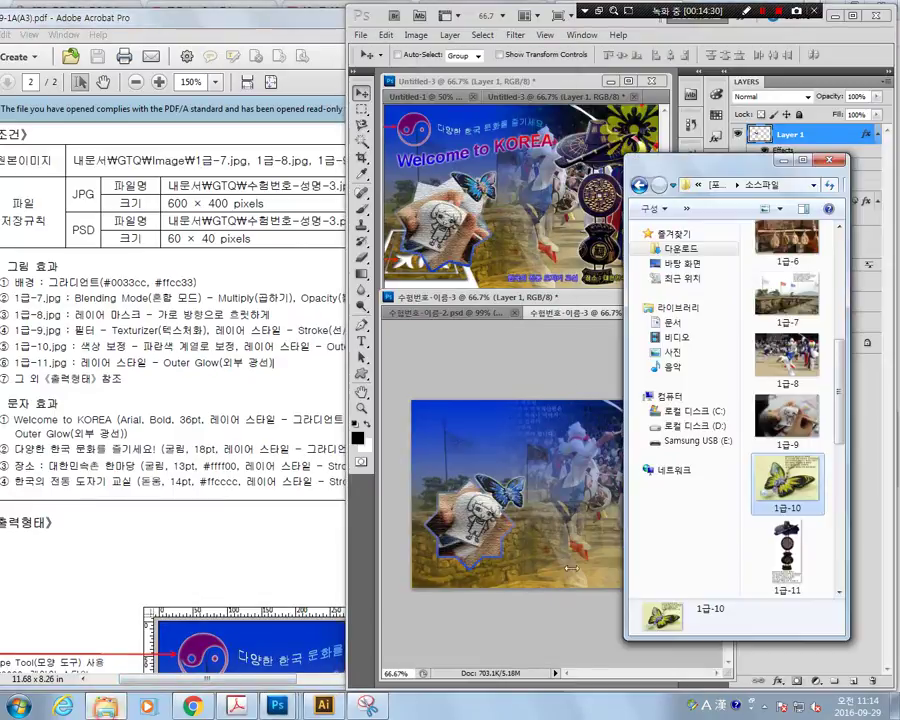
{"action": "left_click", "coordinate": [818, 566]}
{"action": "left_click_drag", "start_coordinate": [818, 566], "coordinate": [565, 512]}
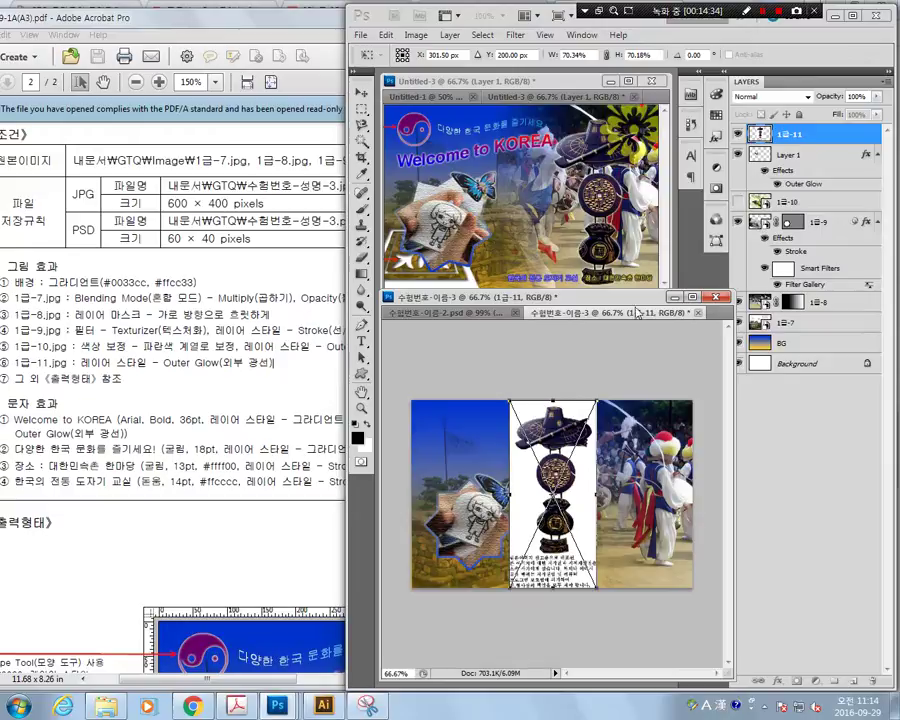
{"action": "key", "text": "Return"}
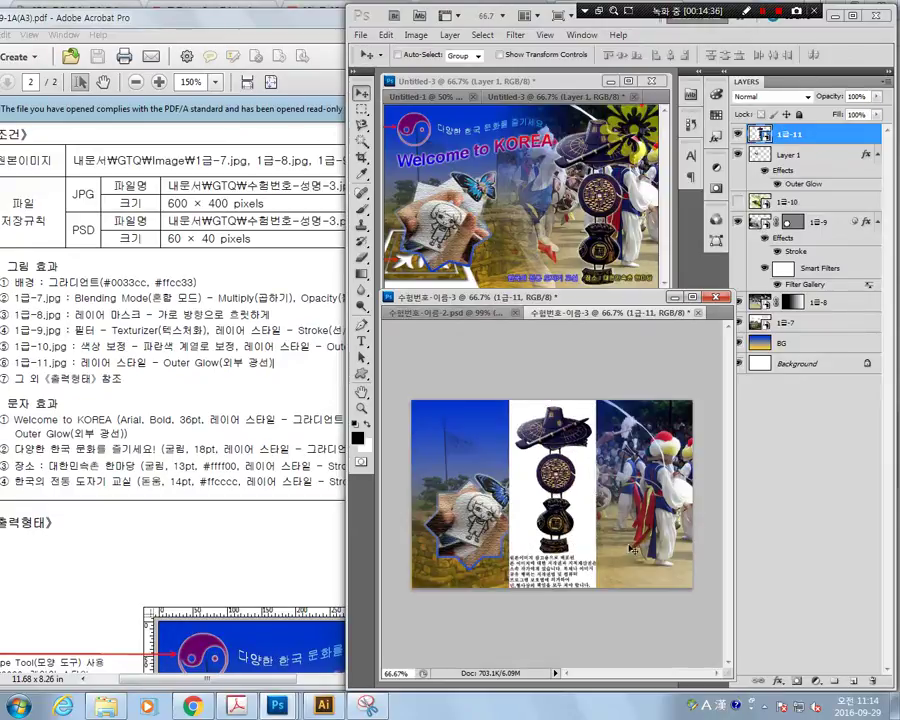
Step: Isolate the ornament from 1급-11's white background with the Magic Wand, copy it to its own layer, and hide the 1급-11 layer
{"action": "left_click", "coordinate": [361, 141]}
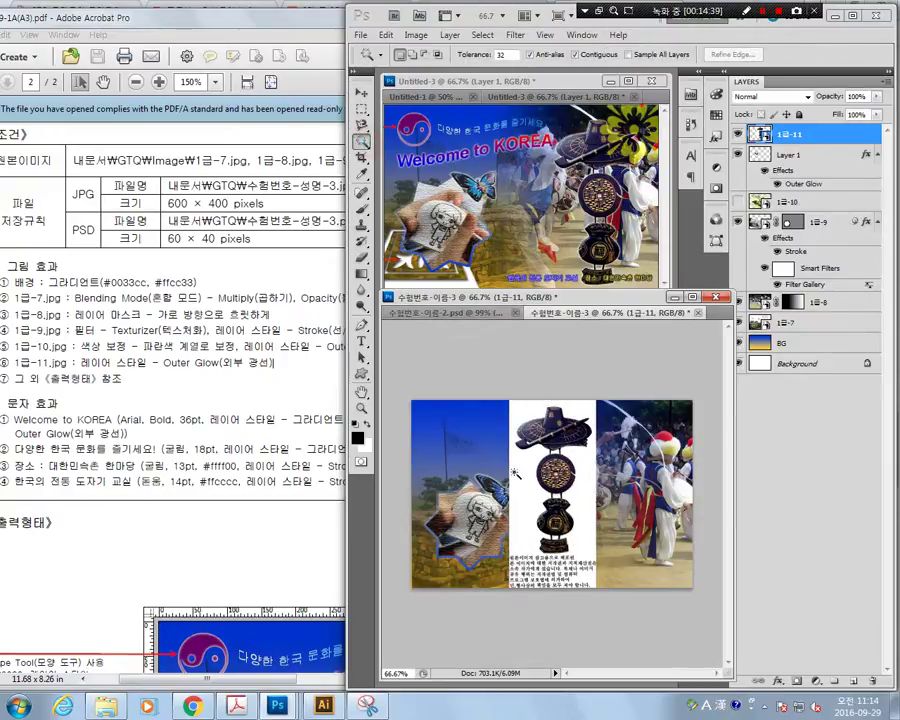
{"action": "left_click", "coordinate": [523, 487]}
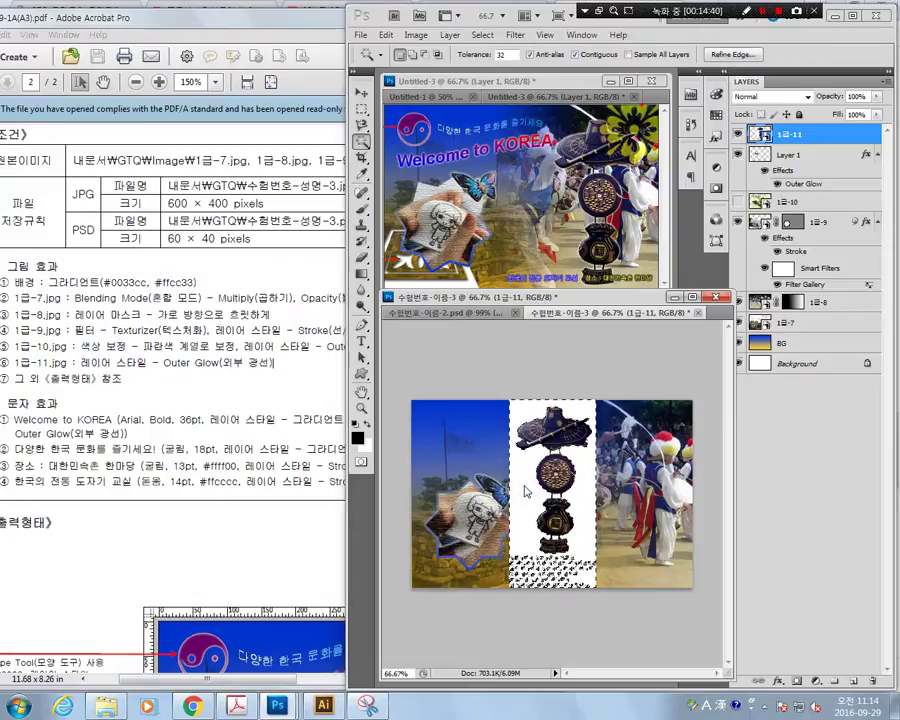
{"action": "left_click", "coordinate": [482, 34]}
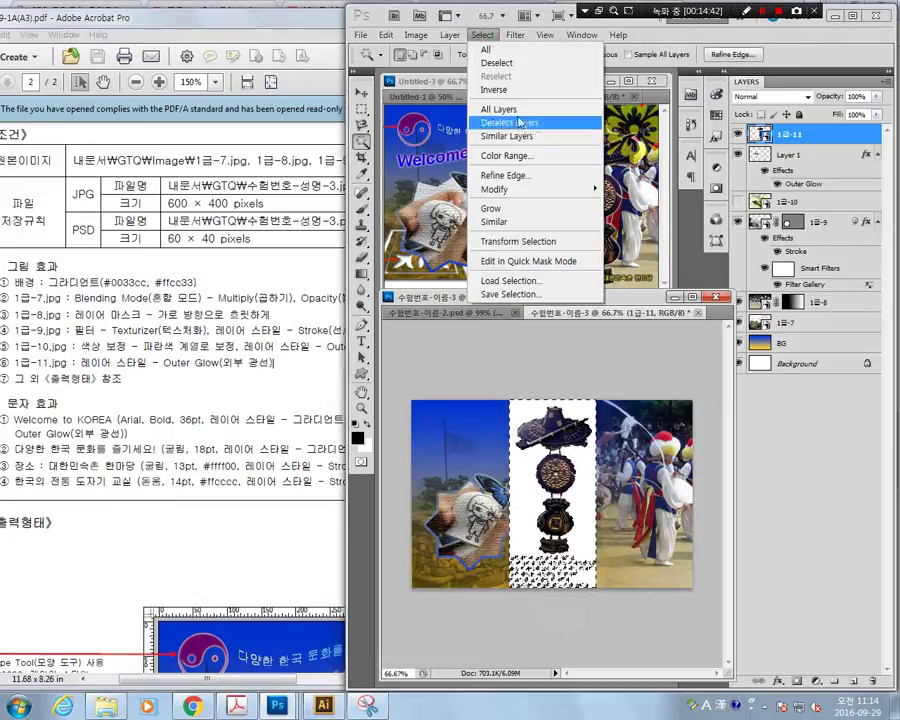
{"action": "left_click", "coordinate": [505, 91]}
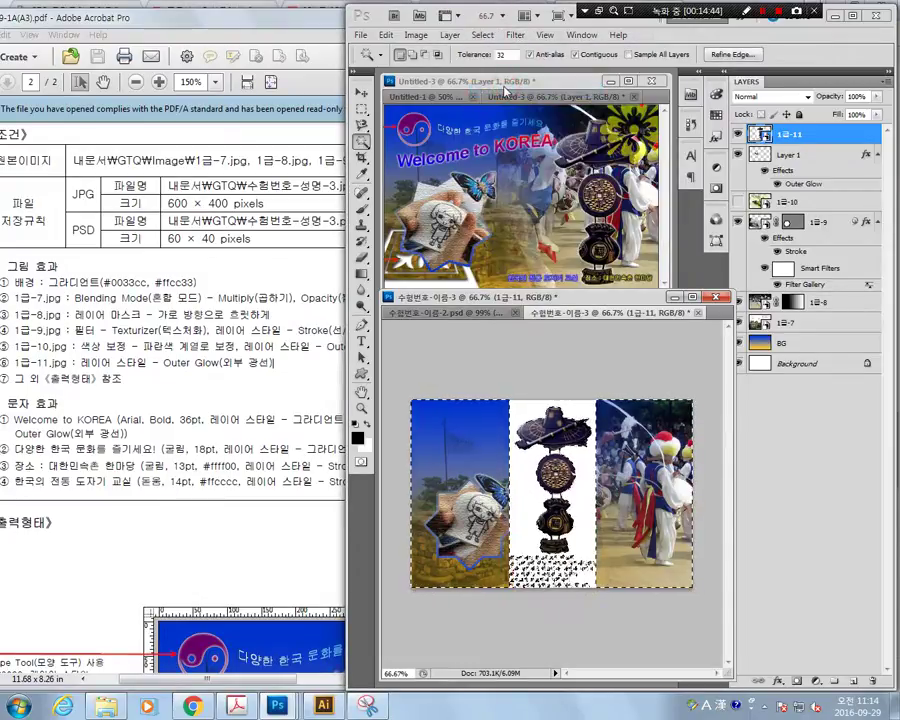
{"action": "right_click", "coordinate": [619, 257]}
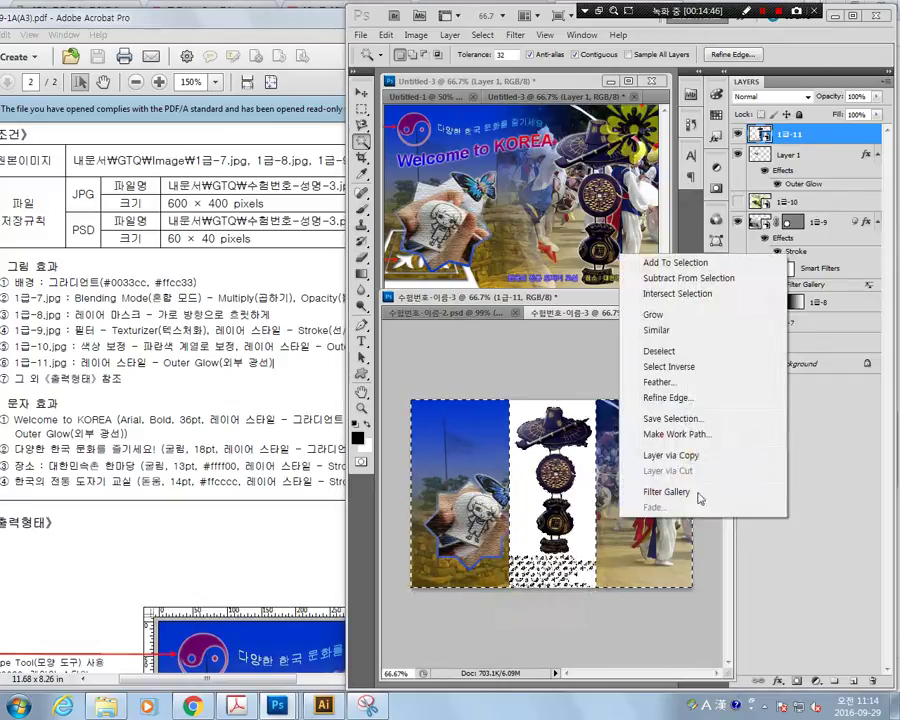
{"action": "left_click", "coordinate": [684, 456]}
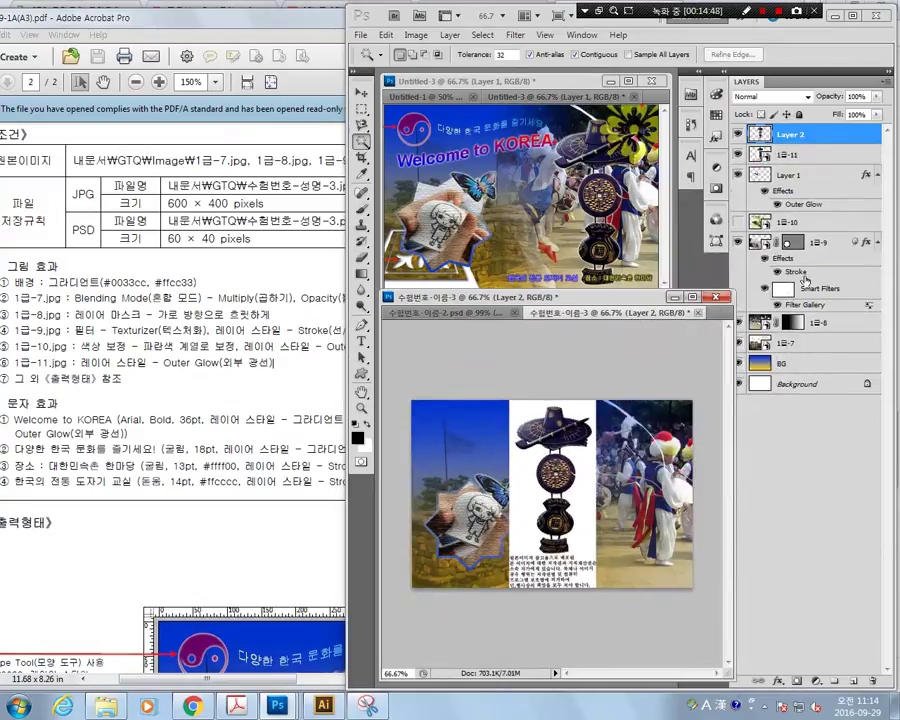
{"action": "left_click", "coordinate": [739, 155]}
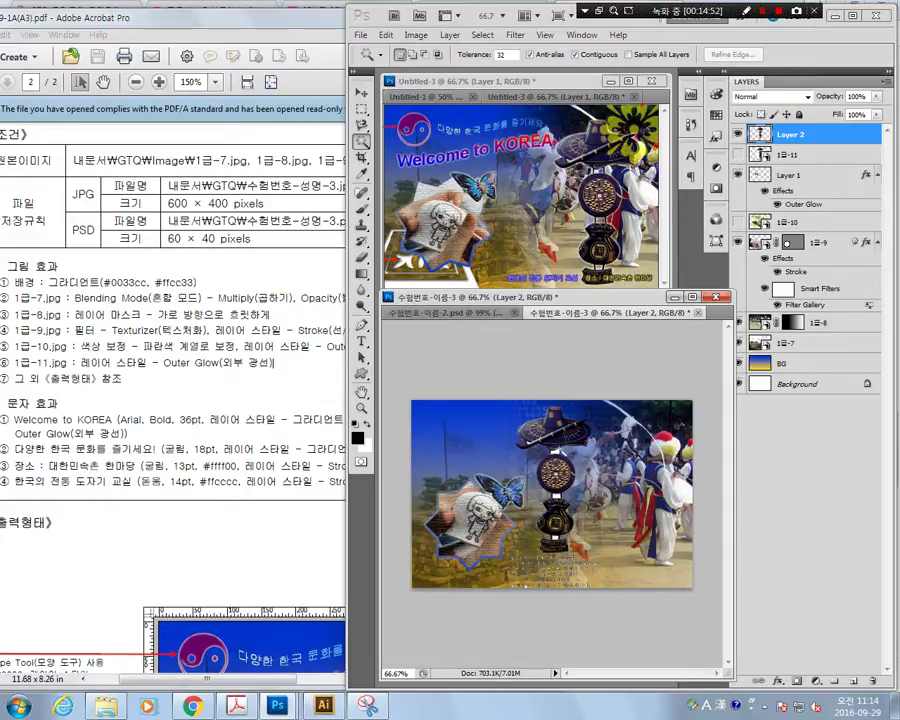
Step: Clear the leftover white gaps between the ornament's parts, deselect, and move the ornament beside the dancer on the poster's right side
{"action": "left_click", "coordinate": [555, 452]}
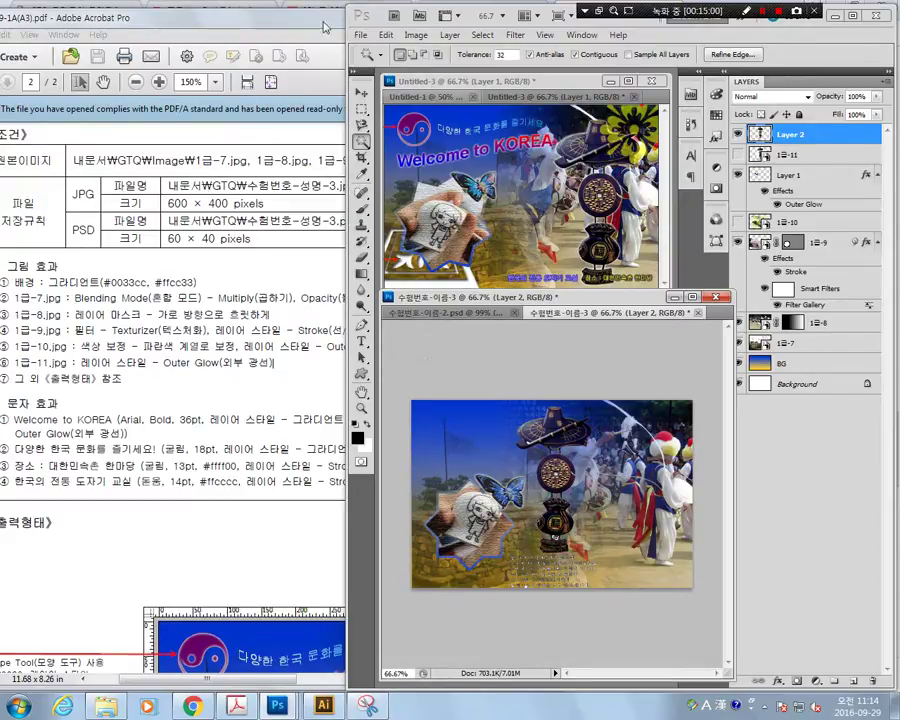
{"action": "left_click", "coordinate": [482, 34]}
{"action": "left_click", "coordinate": [508, 67]}
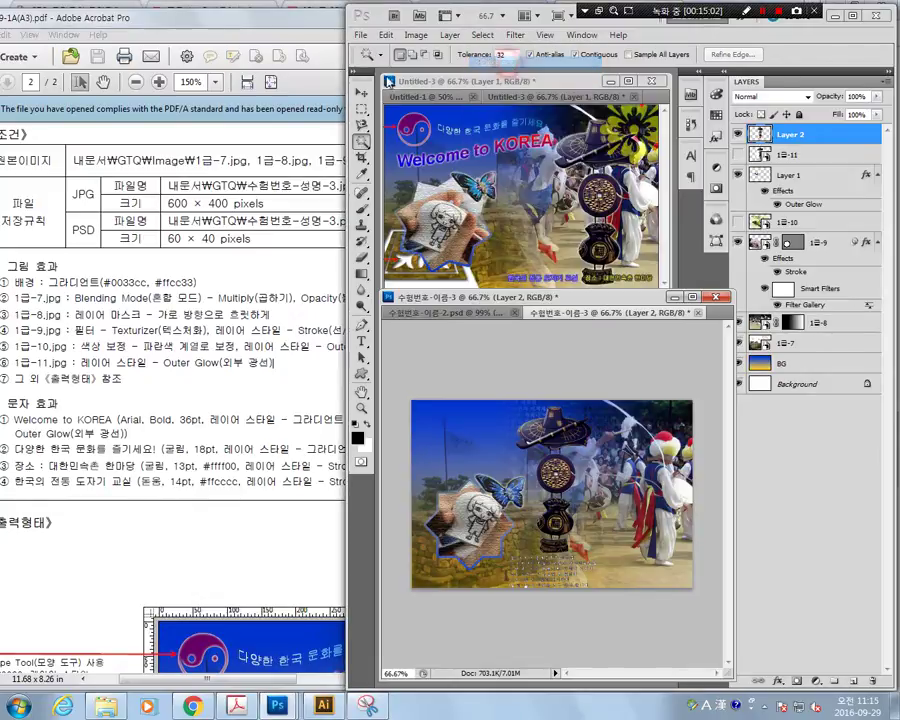
{"action": "left_click", "coordinate": [364, 90]}
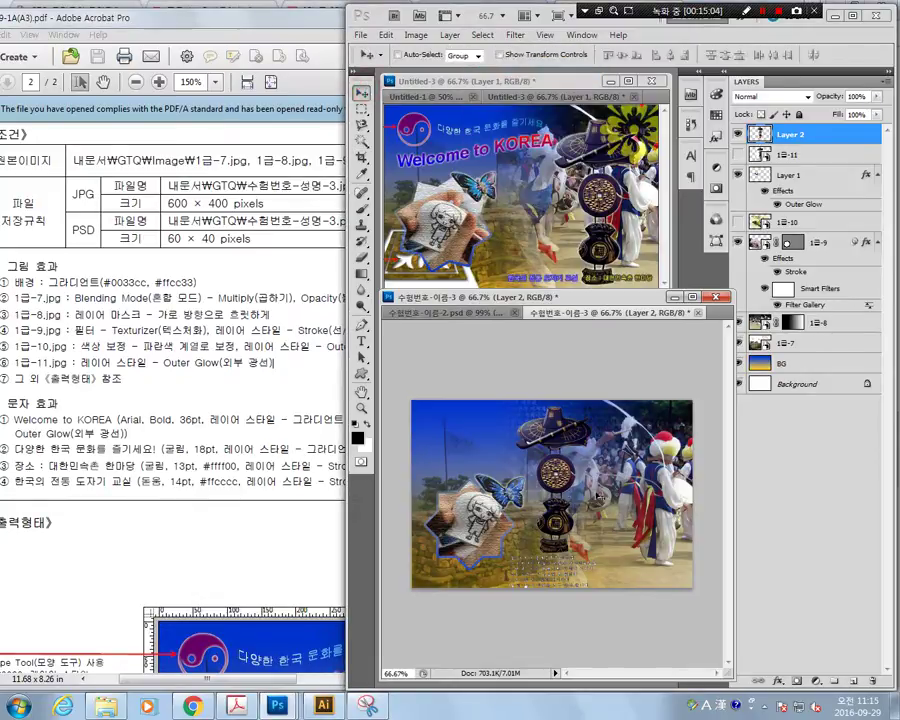
{"action": "left_click_drag", "start_coordinate": [557, 470], "coordinate": [635, 489]}
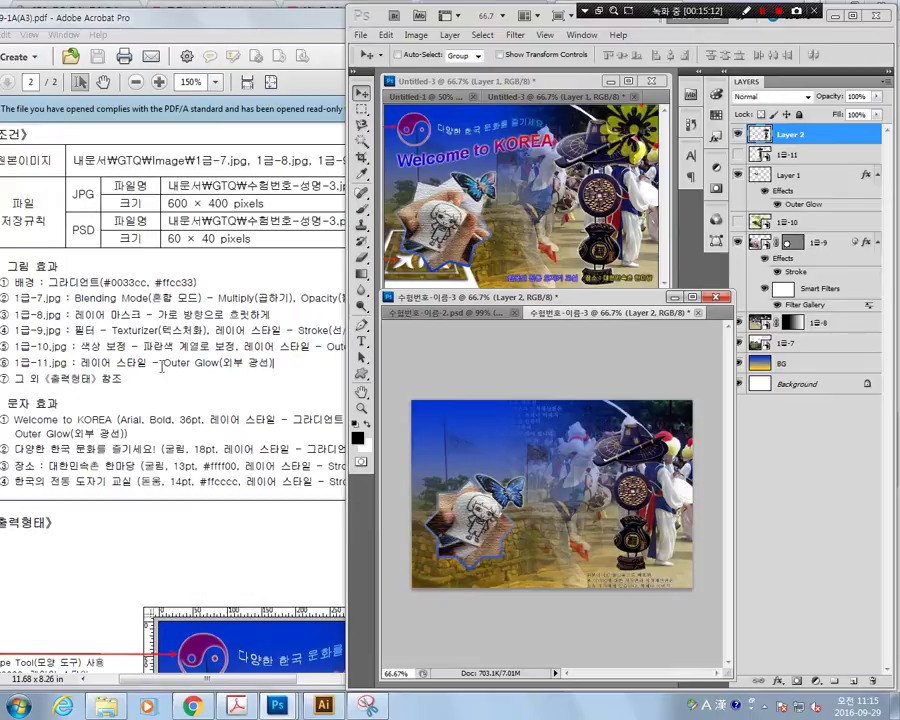
Step: Add an Outer Glow layer style with the default settings to the ornament on Layer 2
{"action": "left_click_drag", "start_coordinate": [161, 365], "coordinate": [264, 367]}
{"action": "left_click", "coordinate": [332, 383]}
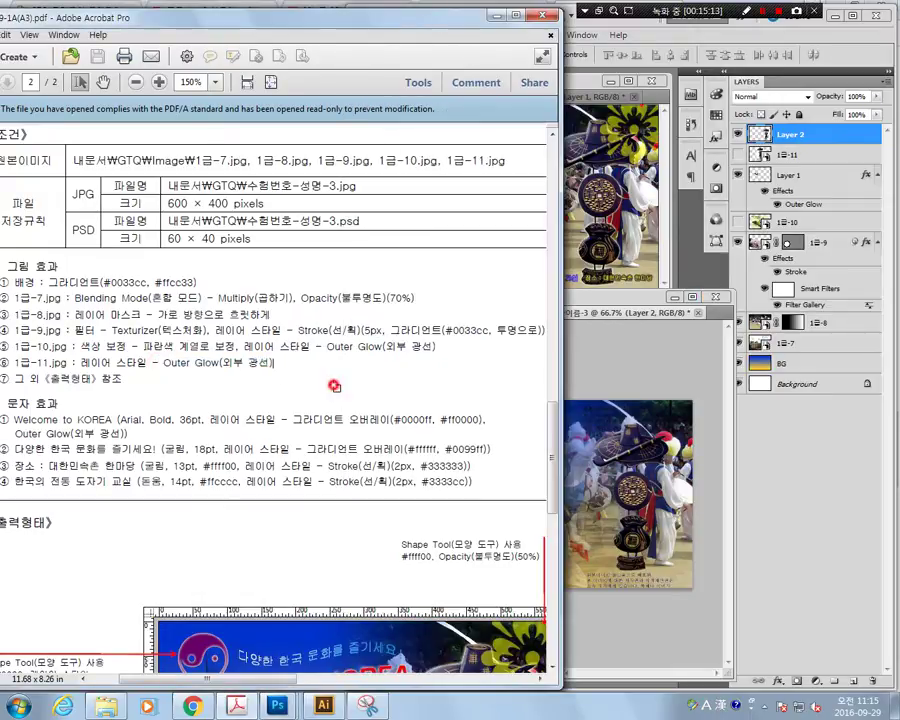
{"action": "left_click", "coordinate": [621, 293]}
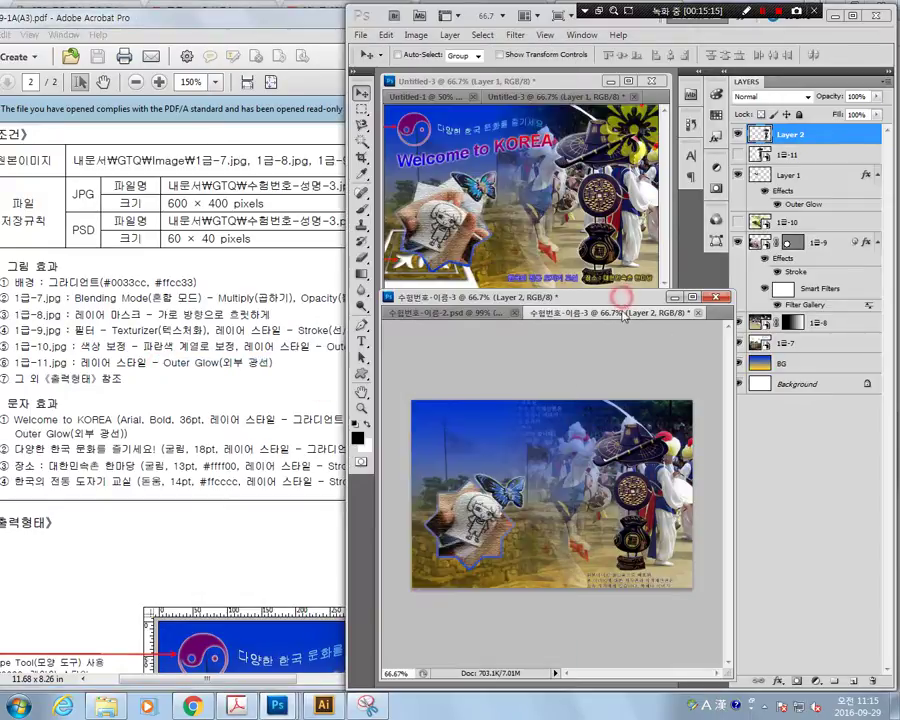
{"action": "right_click", "coordinate": [797, 138]}
{"action": "left_click", "coordinate": [800, 162]}
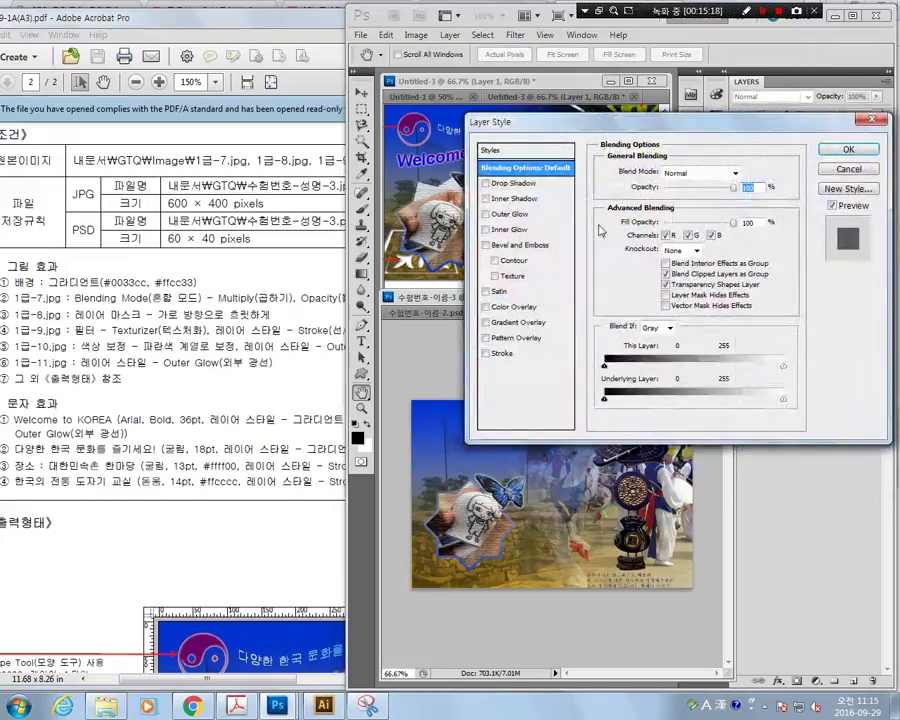
{"action": "left_click", "coordinate": [512, 214]}
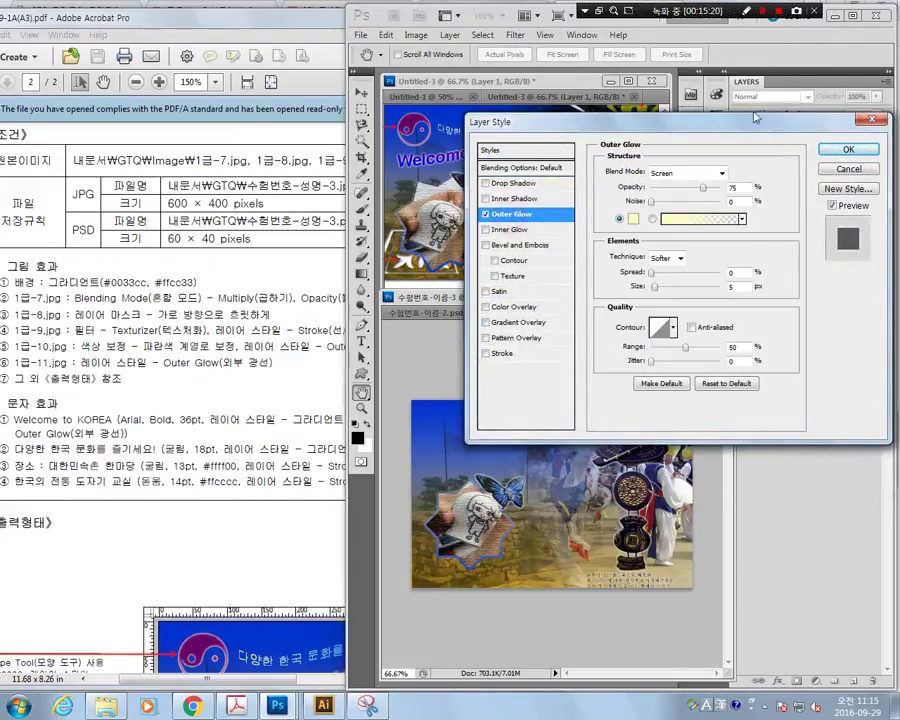
{"action": "left_click", "coordinate": [828, 148]}
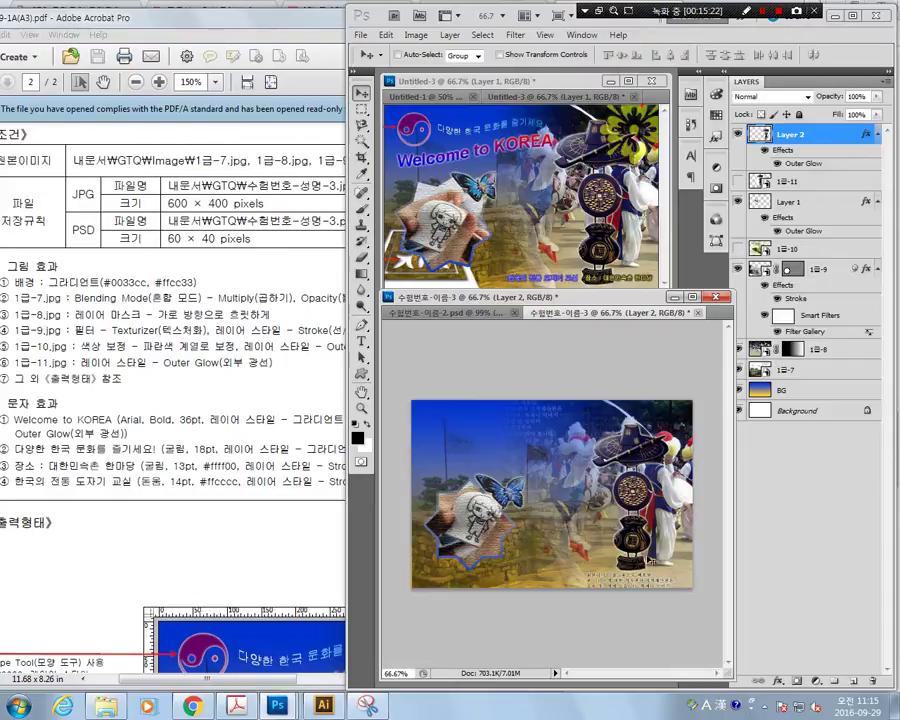
Step: Recheck the 1급-11.jpg style requirement in the PDF, and examine the output layout with its Shape Tool notes
{"action": "left_click_drag", "start_coordinate": [75, 363], "coordinate": [264, 363]}
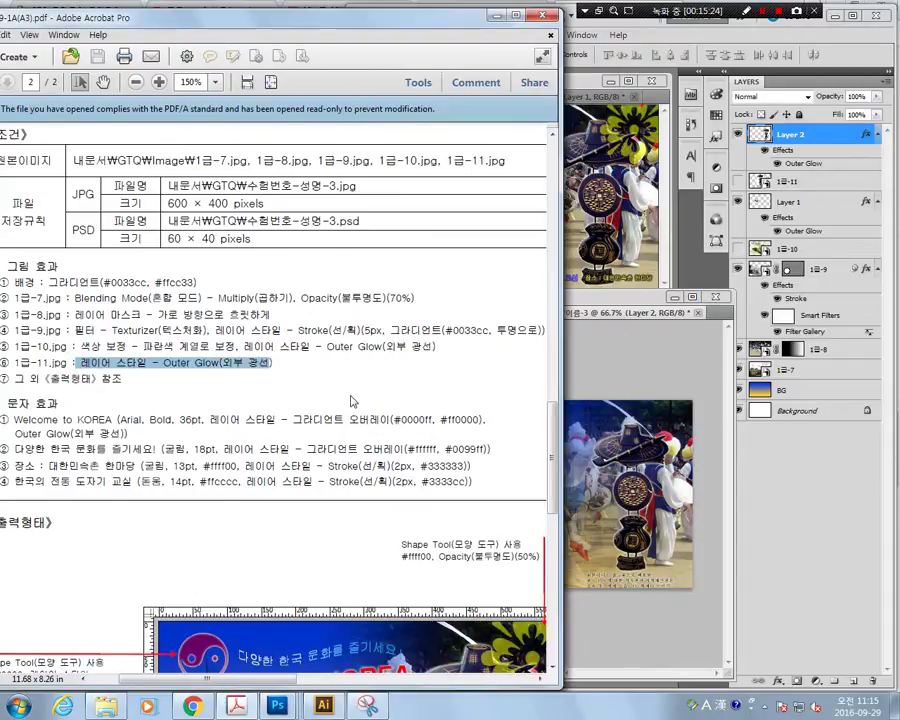
{"action": "left_click", "coordinate": [347, 391]}
{"action": "left_click", "coordinate": [660, 348]}
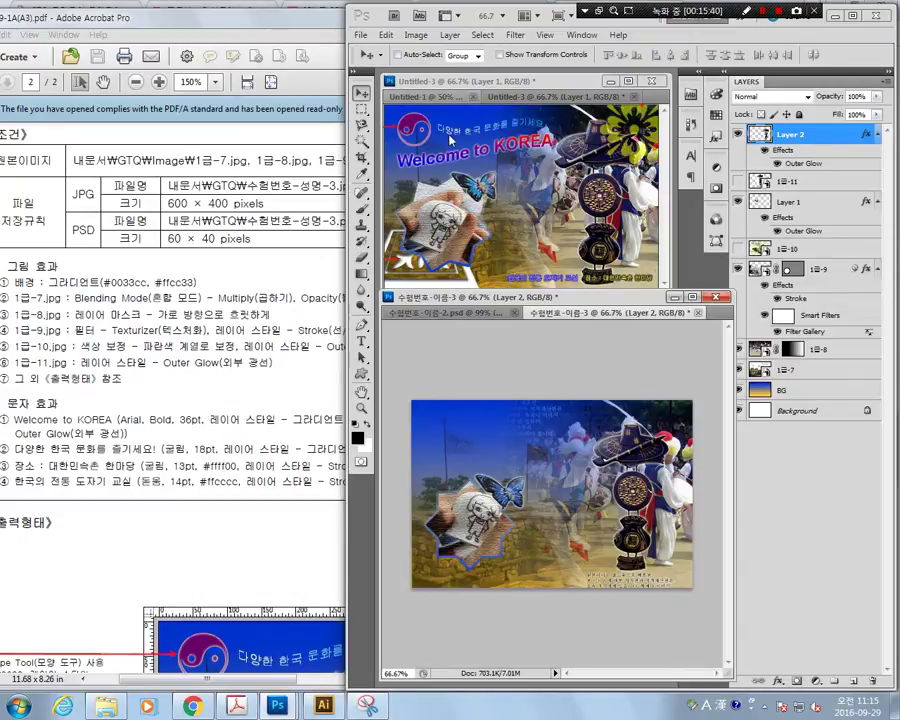
{"action": "left_click", "coordinate": [222, 563]}
{"action": "left_click_drag", "start_coordinate": [552, 459], "coordinate": [507, 663]}
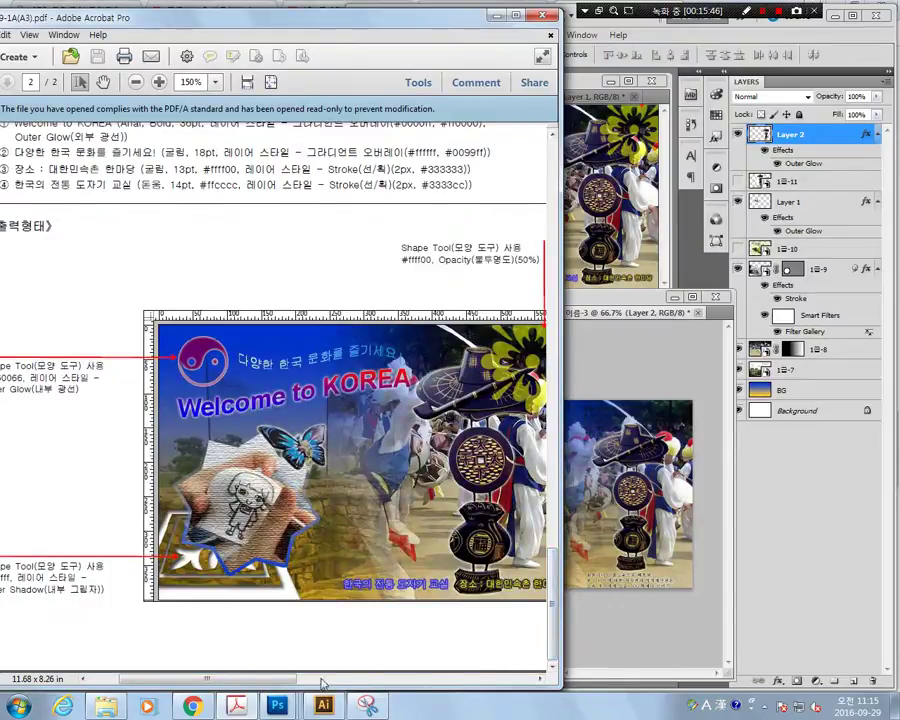
{"action": "mouse_move", "coordinate": [284, 681]}
{"action": "left_mouse_down"}
{"action": "mouse_move", "coordinate": [254, 682]}
{"action": "mouse_move", "coordinate": [275, 684]}
{"action": "left_mouse_up"}
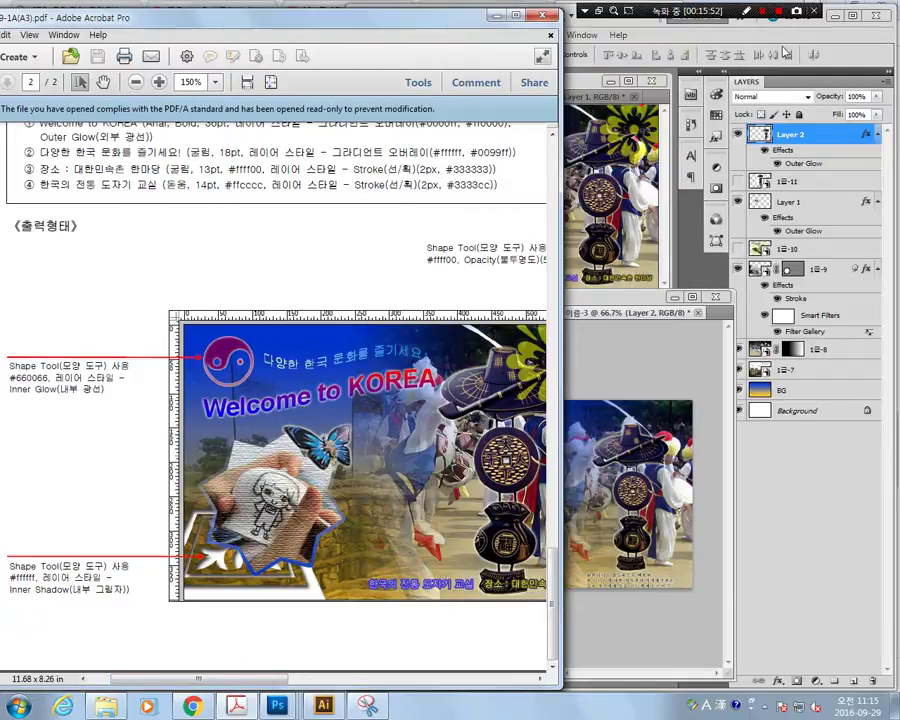
{"action": "left_click", "coordinate": [612, 295]}
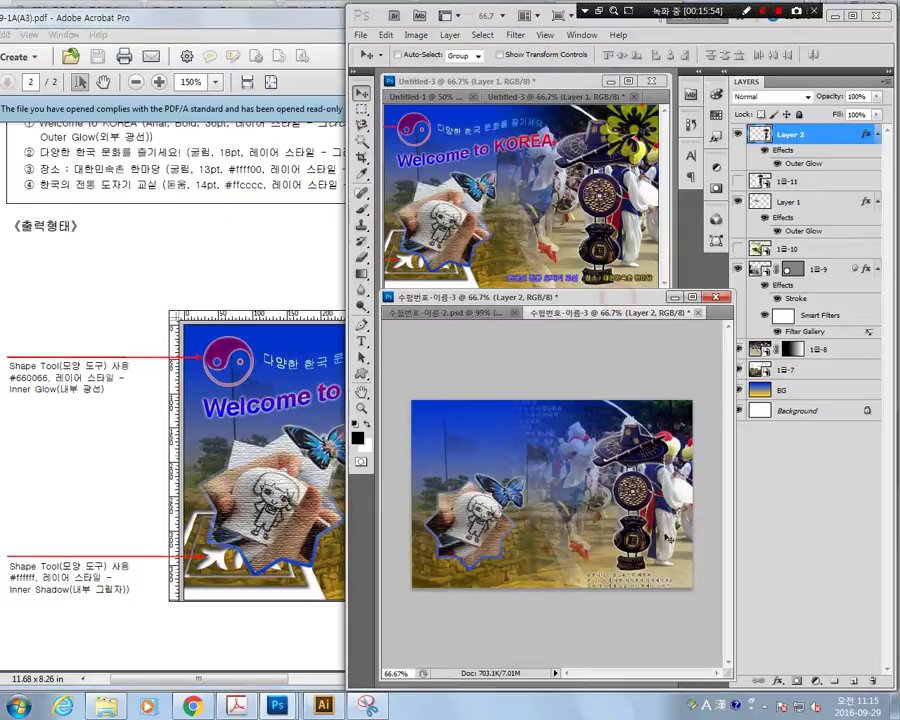
Step: Draw a Yin Yang custom shape path in the poster's upper-left corner, centred at about X 70 px, Y 66 px
{"action": "left_click", "coordinate": [362, 374]}
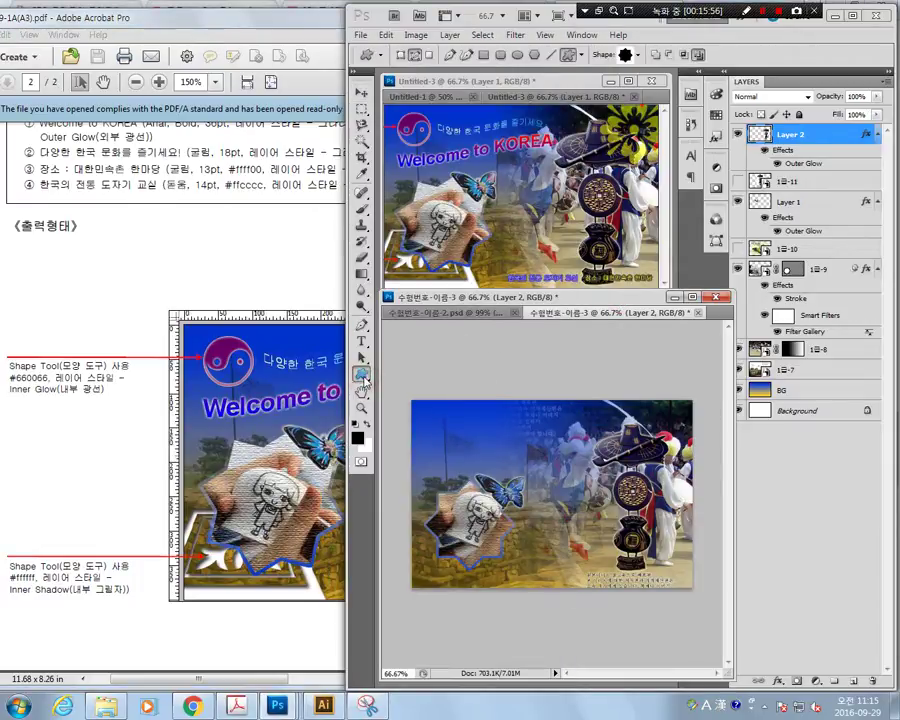
{"action": "left_click", "coordinate": [634, 56]}
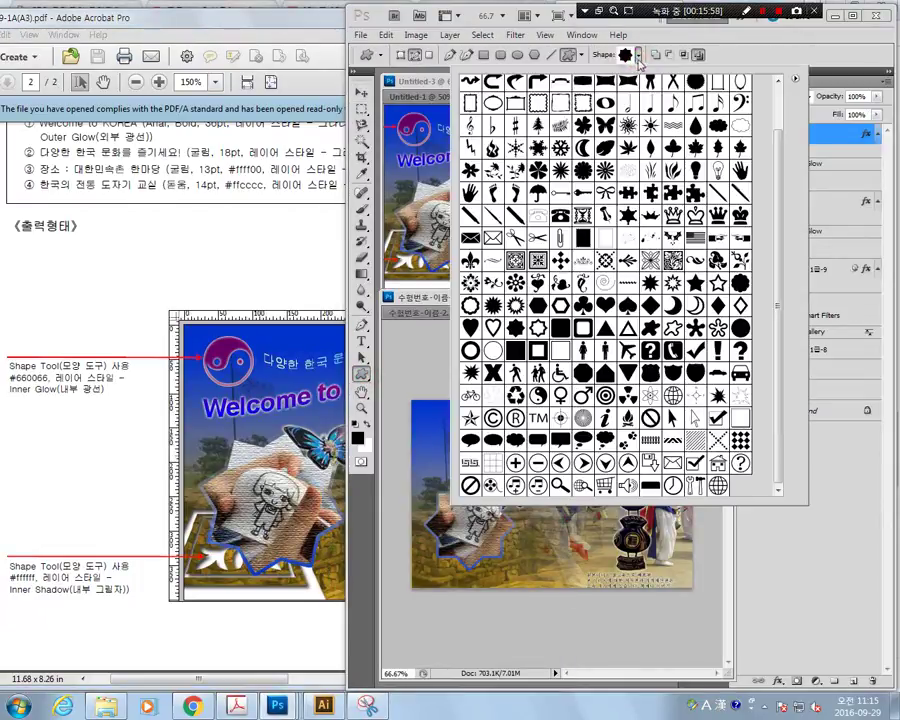
{"action": "left_click", "coordinate": [538, 396]}
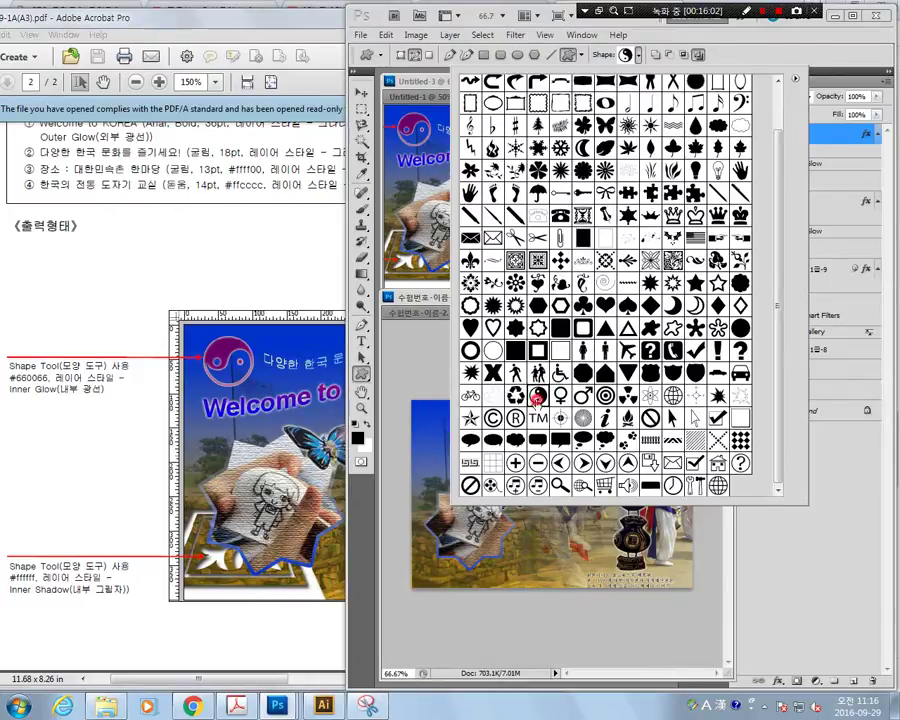
{"action": "double_click", "coordinate": [537, 398]}
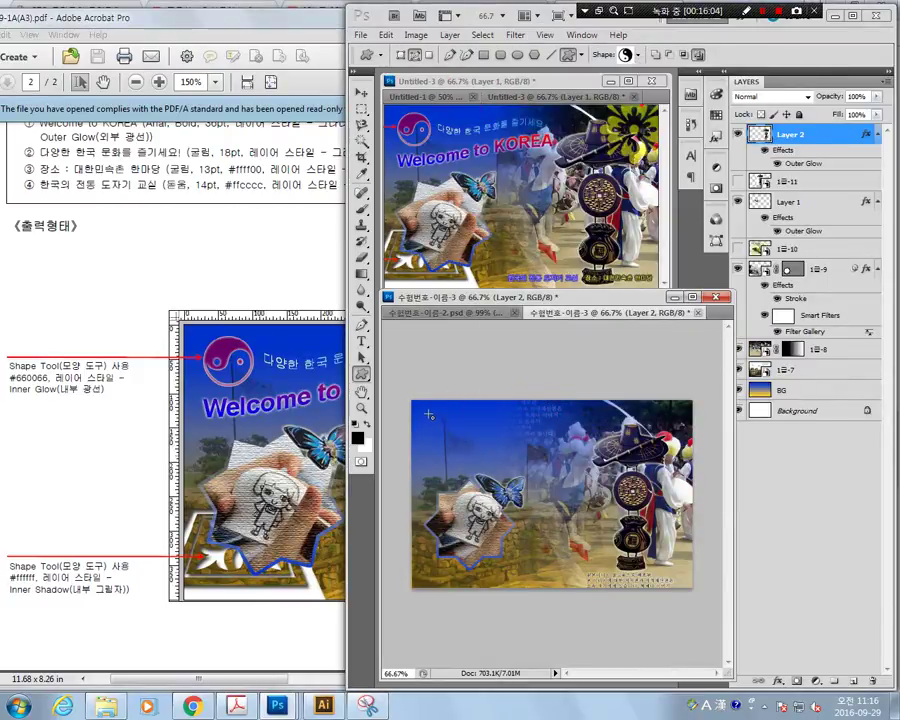
{"action": "left_click_drag", "start_coordinate": [428, 414], "coordinate": [464, 451]}
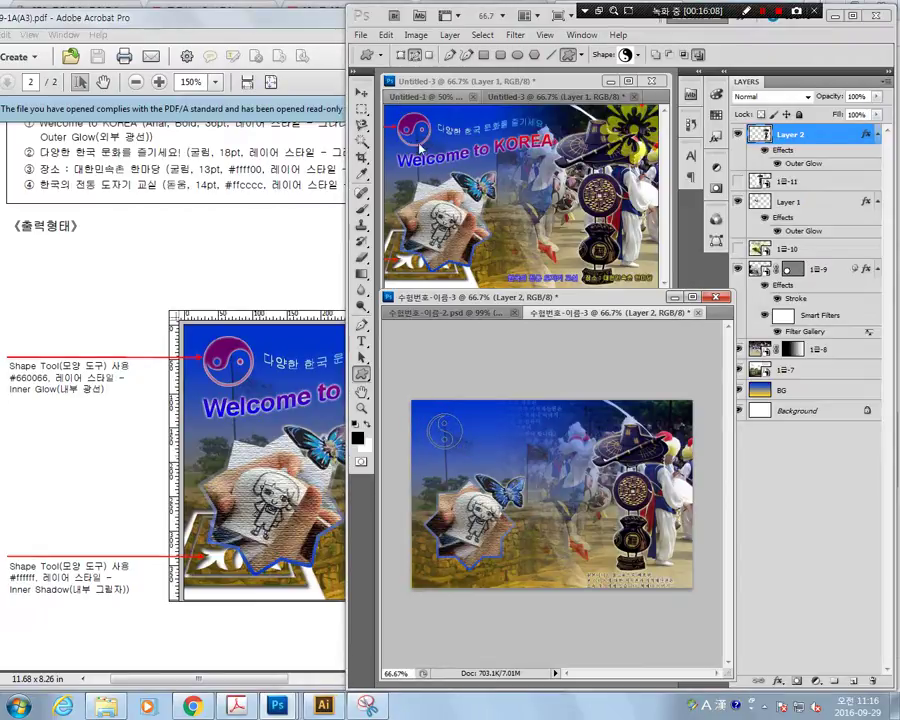
Step: Rotate the Yin Yang path by -90° with Free Transform Path
{"action": "left_click", "coordinate": [388, 36]}
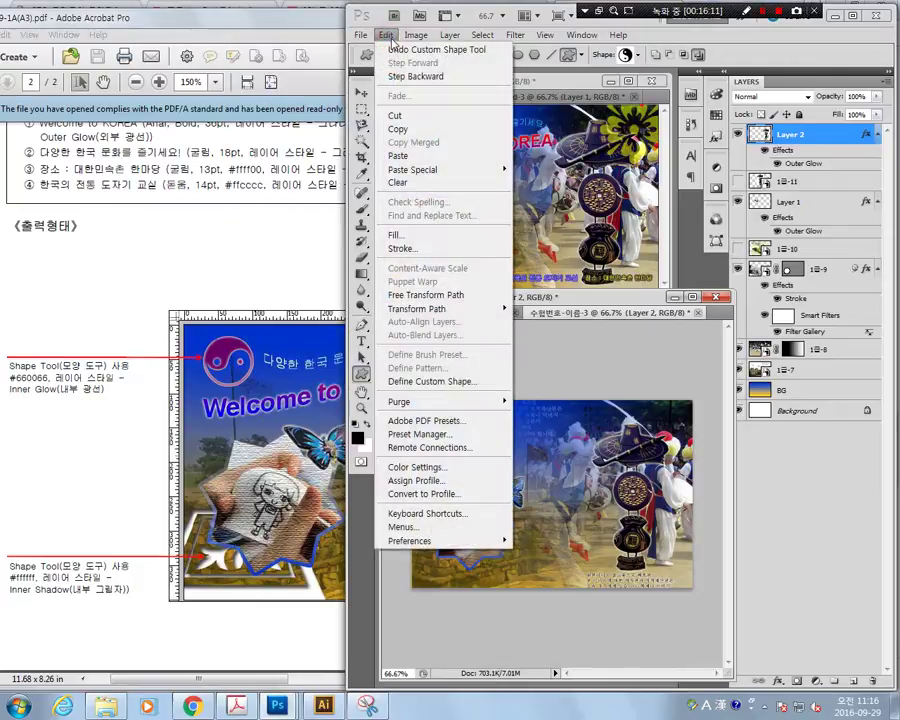
{"action": "left_click", "coordinate": [445, 296]}
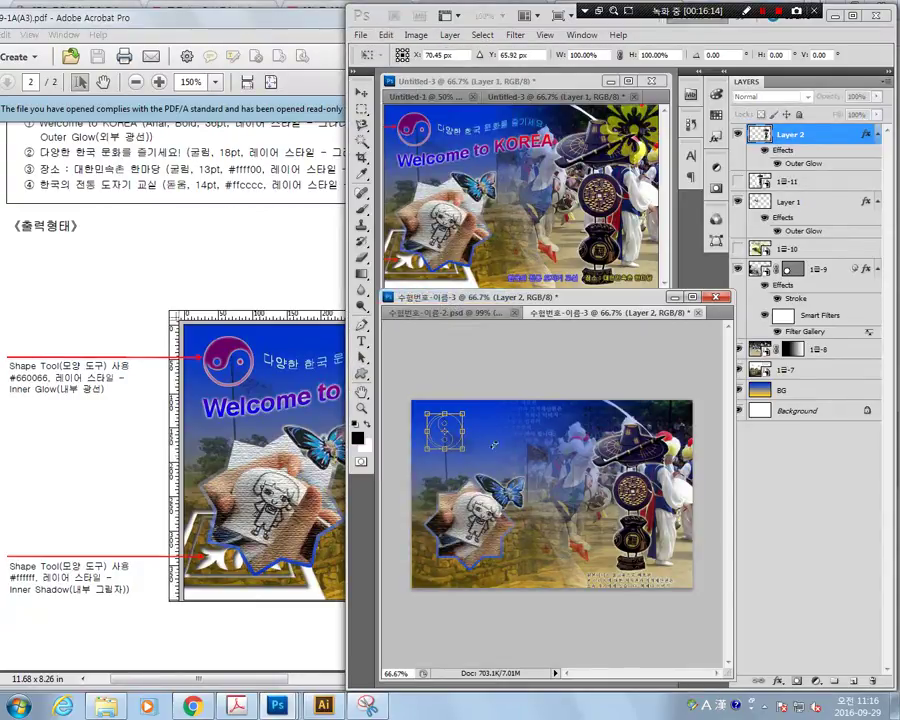
{"action": "left_click_drag", "start_coordinate": [477, 463], "coordinate": [493, 386]}
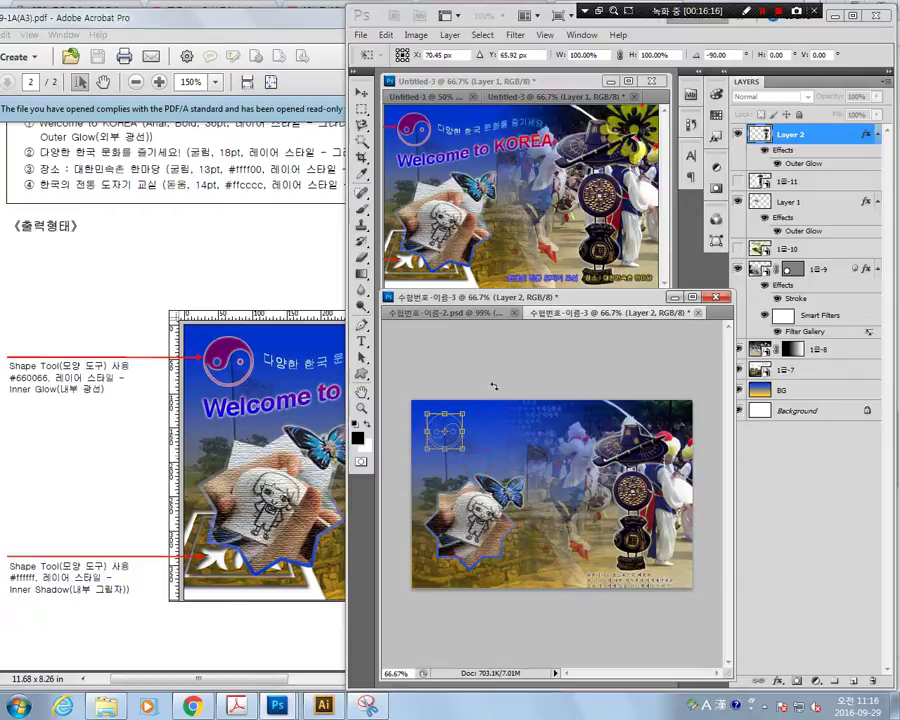
Step: Apply the rotation of the yin-yang path and delete that path from the image
{"action": "key", "text": "Return"}
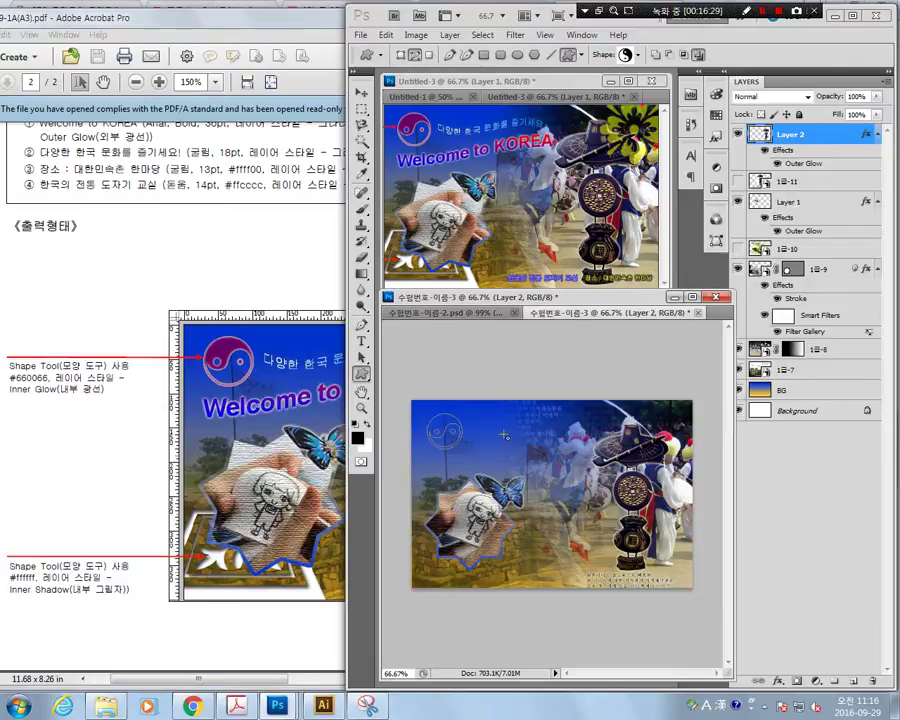
{"action": "left_click", "coordinate": [362, 341]}
{"action": "left_click", "coordinate": [362, 357]}
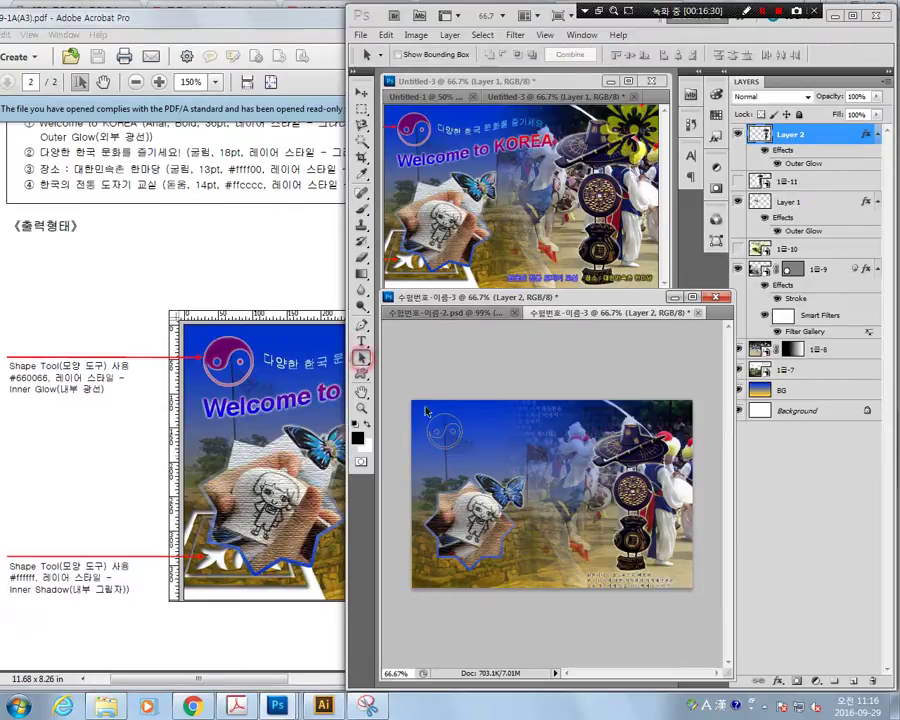
{"action": "left_click", "coordinate": [443, 437]}
{"action": "key", "text": "Delete"}
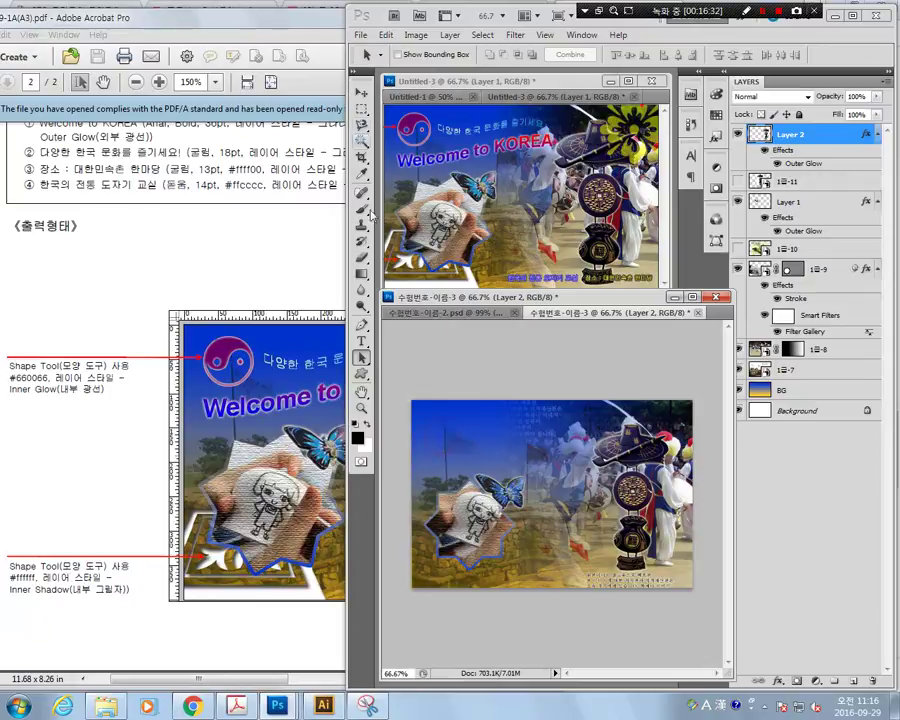
Step: Draw the yin-yang custom shape as a shape layer in the image's upper-left corner, rotated -90° and scaled to about 86%
{"action": "left_click", "coordinate": [363, 374]}
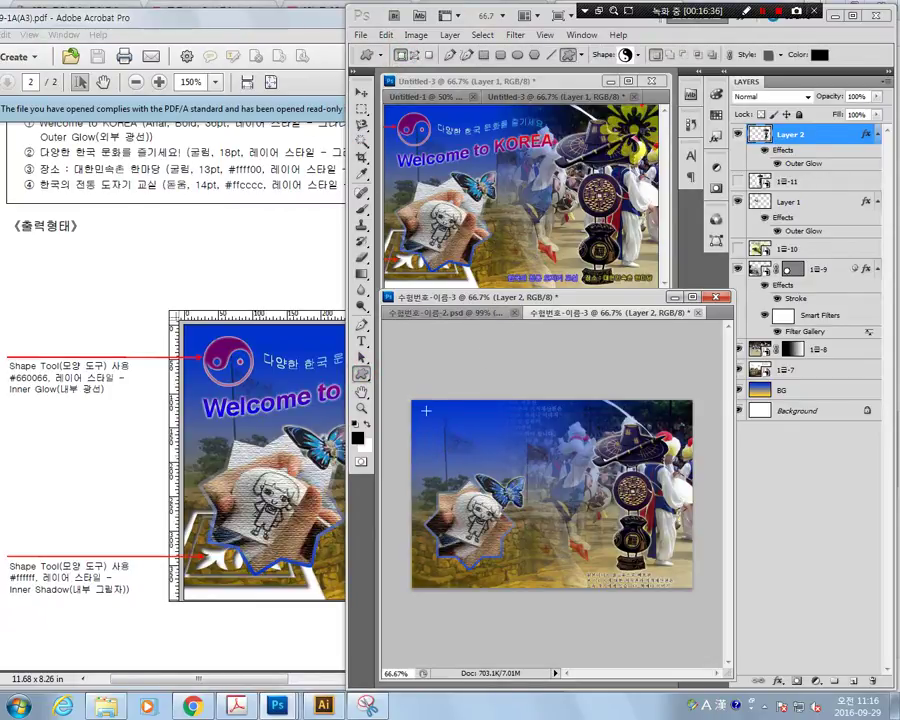
{"action": "left_click_drag", "start_coordinate": [426, 411], "coordinate": [485, 460]}
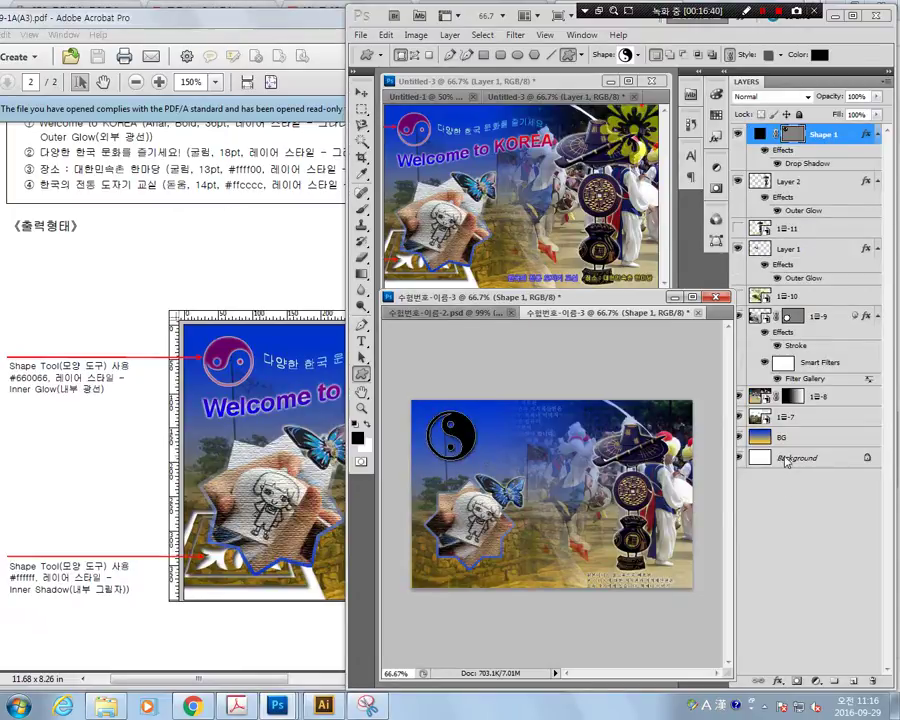
{"action": "left_click", "coordinate": [386, 35]}
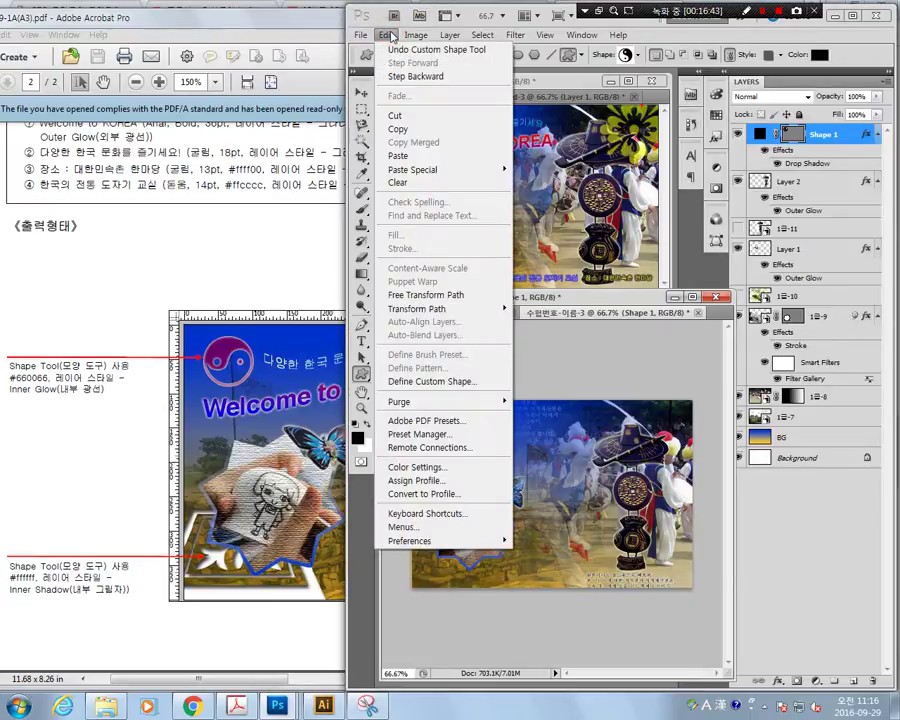
{"action": "left_click", "coordinate": [430, 295]}
{"action": "left_click_drag", "start_coordinate": [491, 481], "coordinate": [503, 381]}
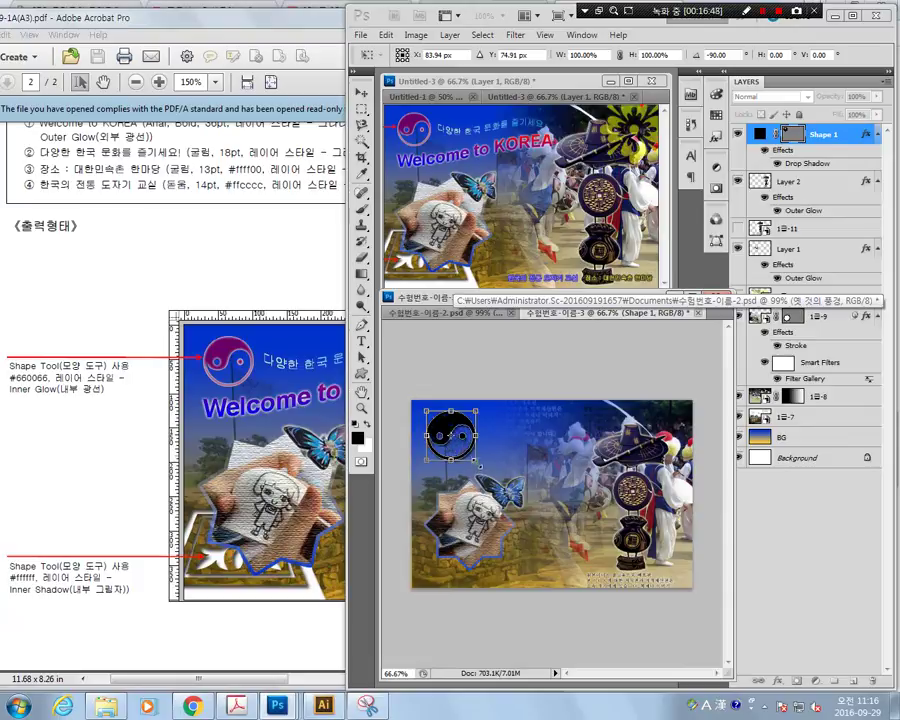
{"action": "left_click_drag", "start_coordinate": [480, 466], "coordinate": [467, 462]}
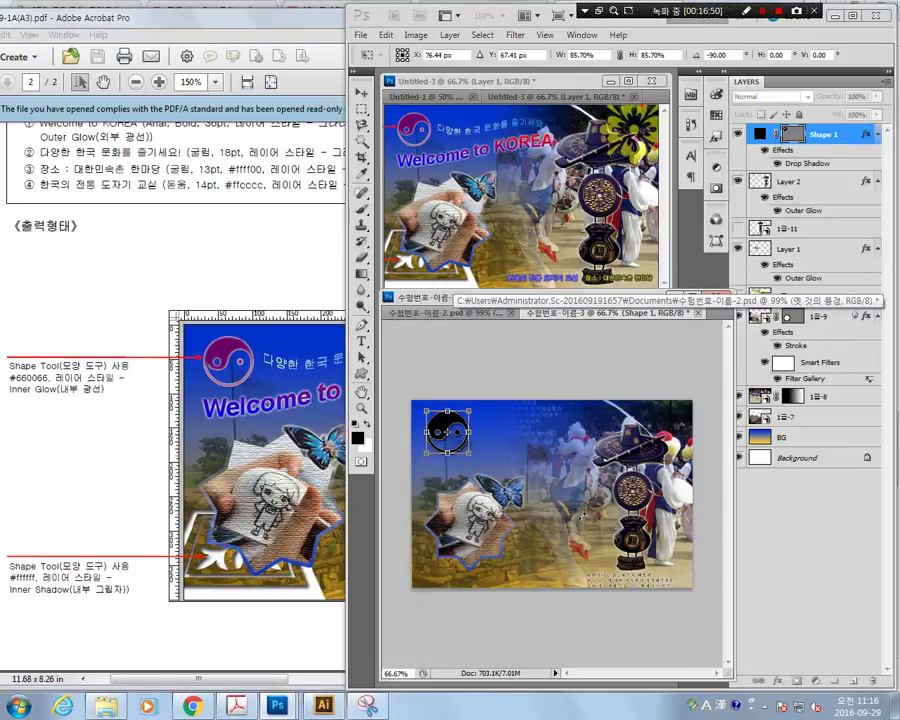
{"action": "key", "text": "Return"}
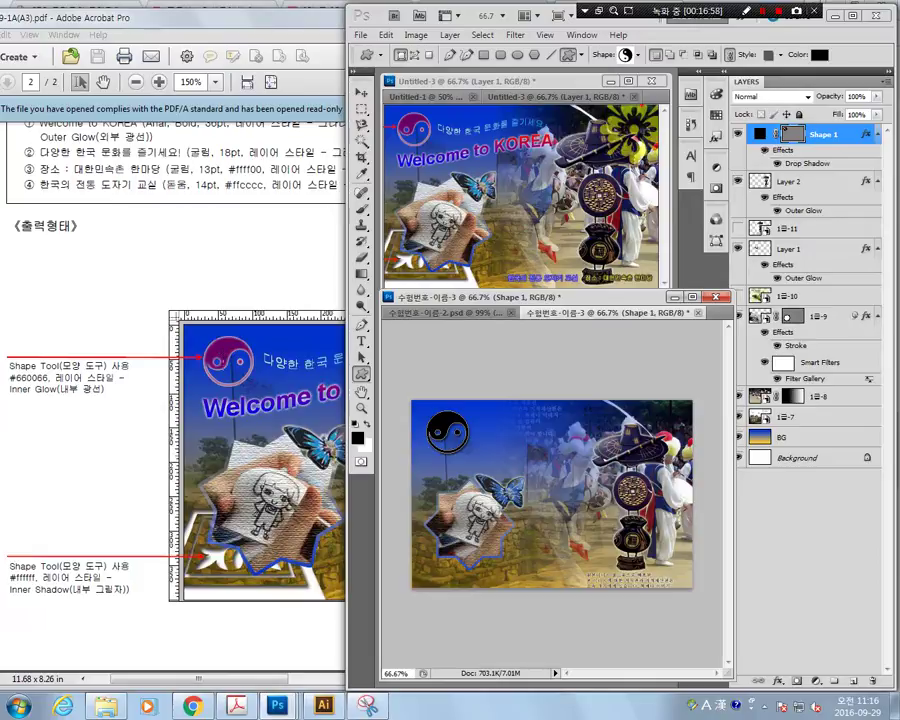
Step: Set the yin-yang shape's fill color to #660066
{"action": "double_click", "coordinate": [760, 133]}
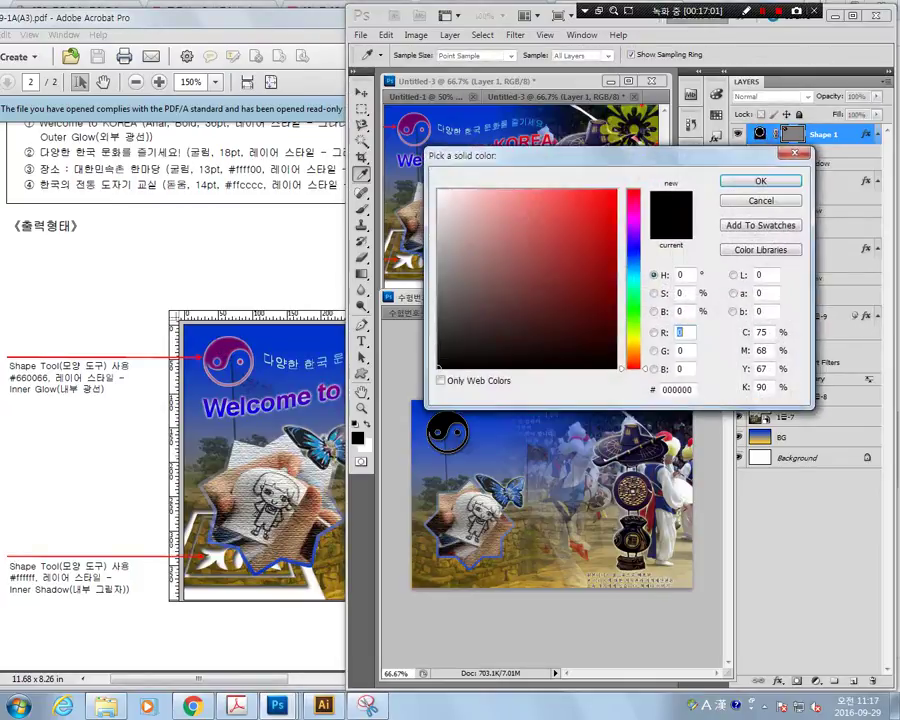
{"action": "left_click", "coordinate": [680, 387]}
{"action": "type", "text": "6"}
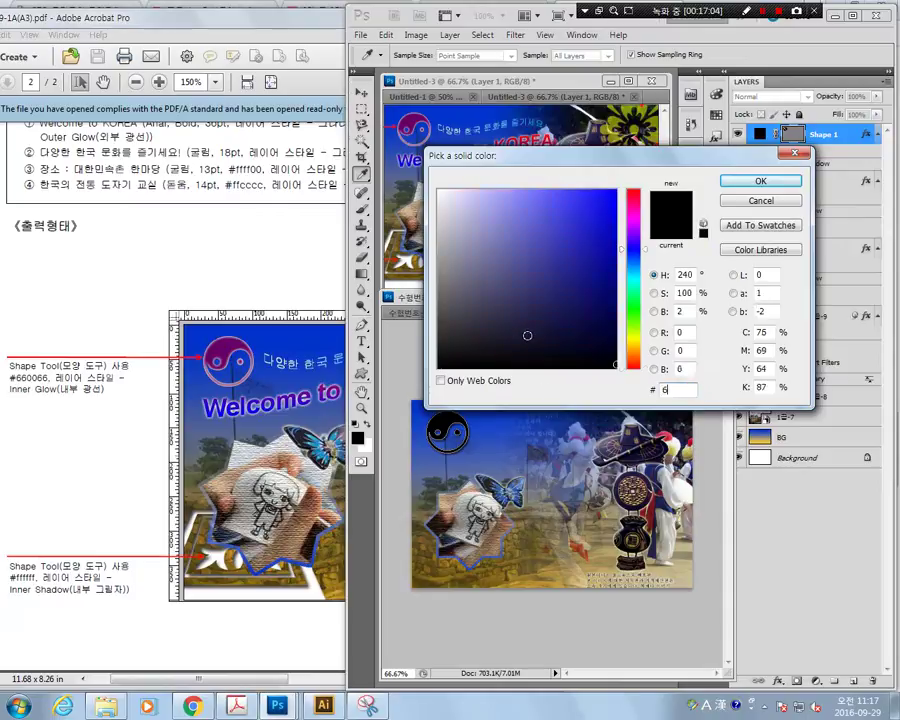
{"action": "type", "text": "60066"}
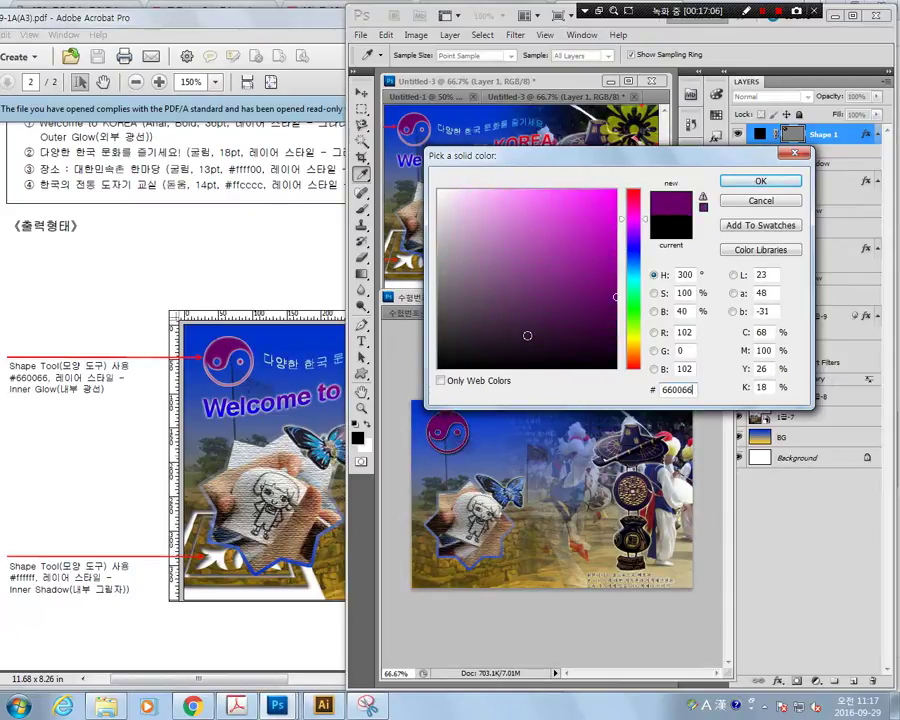
{"action": "key", "text": "Return"}
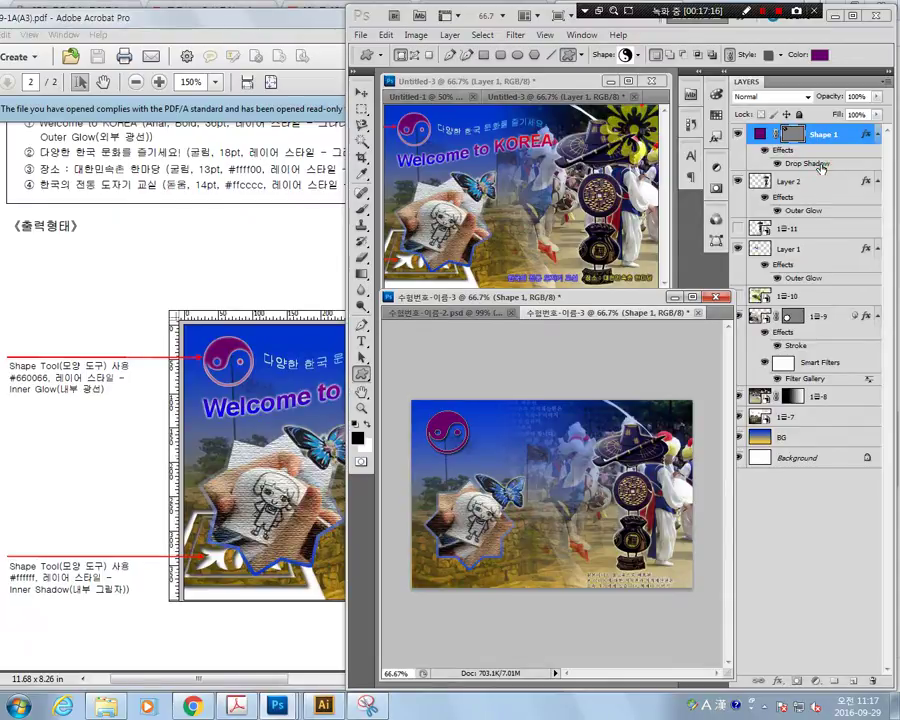
Step: Replace the yin-yang layer's Drop Shadow with an Inner Glow and delete the disabled shadow effect
{"action": "double_click", "coordinate": [820, 164]}
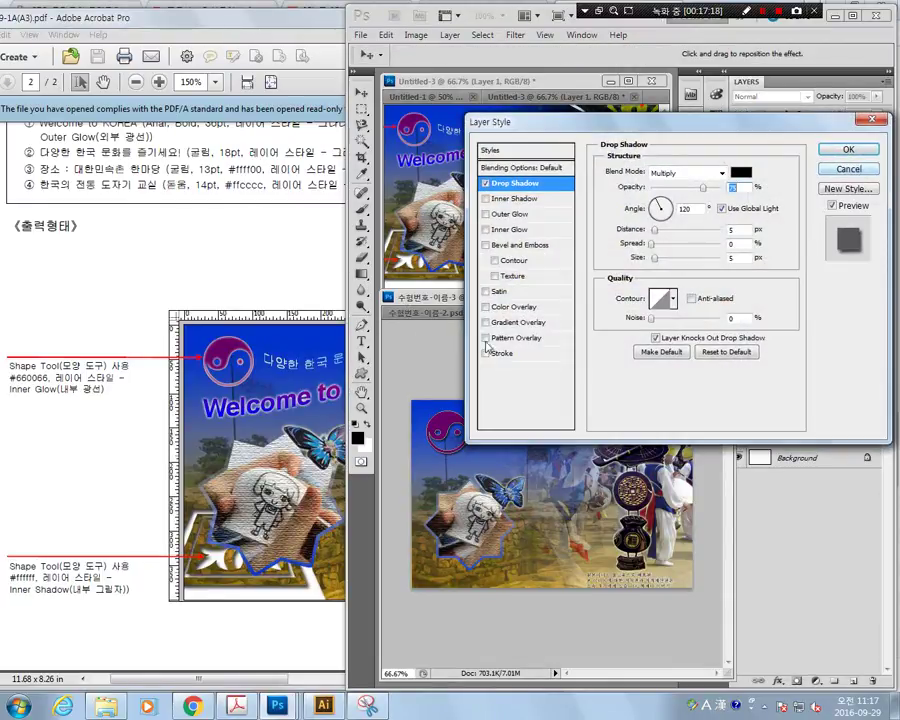
{"action": "left_click", "coordinate": [486, 184]}
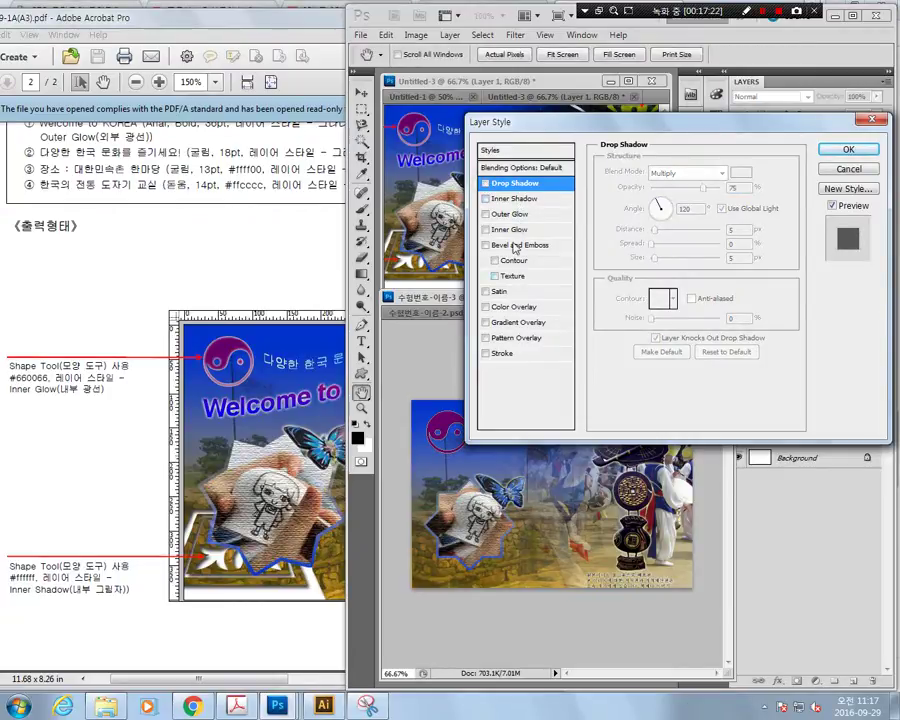
{"action": "left_click", "coordinate": [514, 229]}
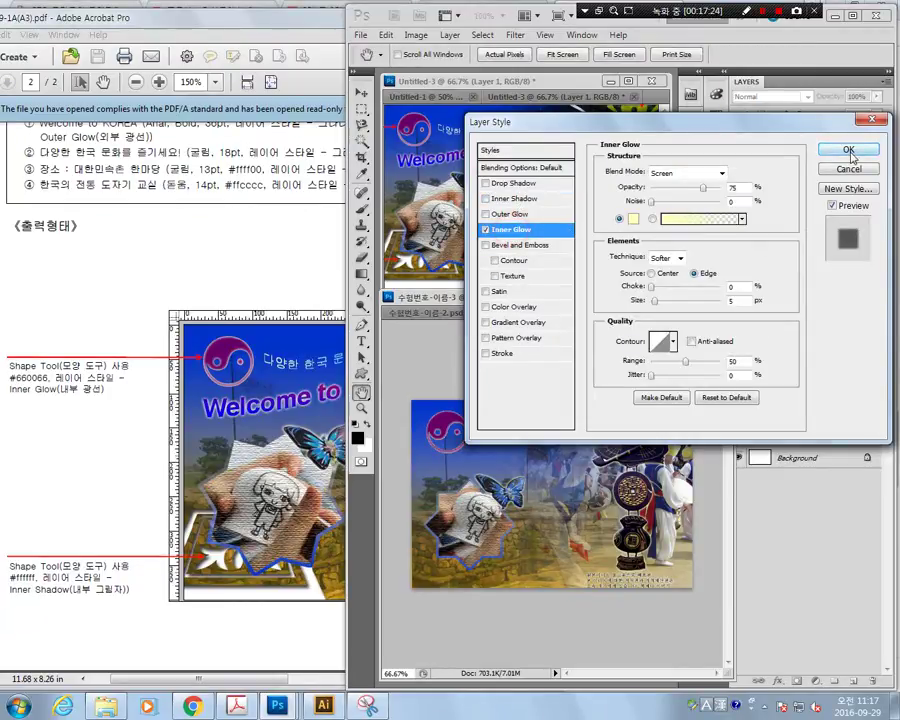
{"action": "left_click", "coordinate": [849, 151]}
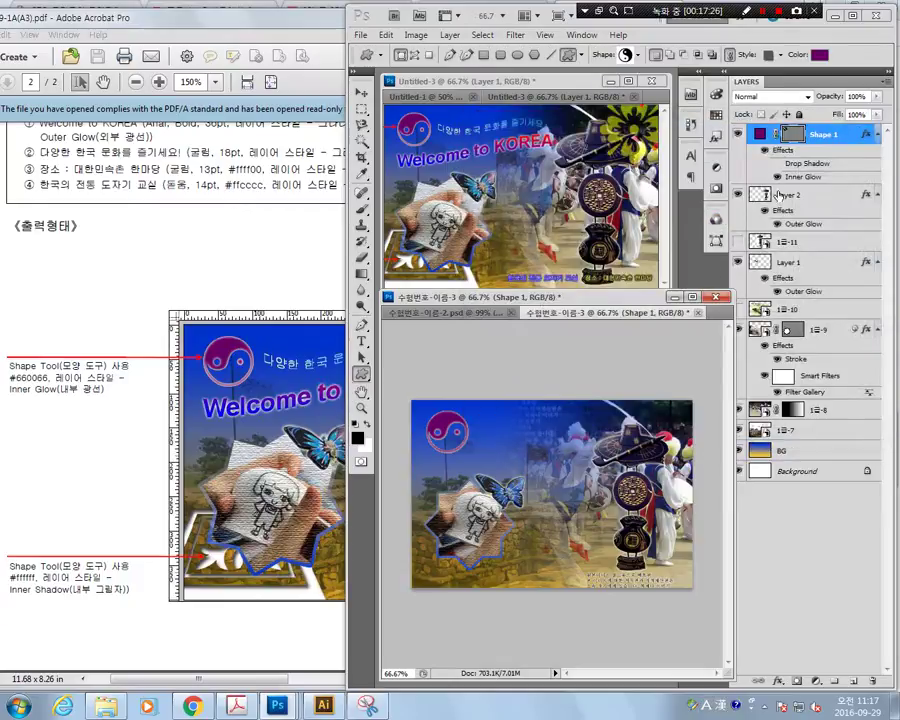
{"action": "left_click_drag", "start_coordinate": [815, 169], "coordinate": [875, 680]}
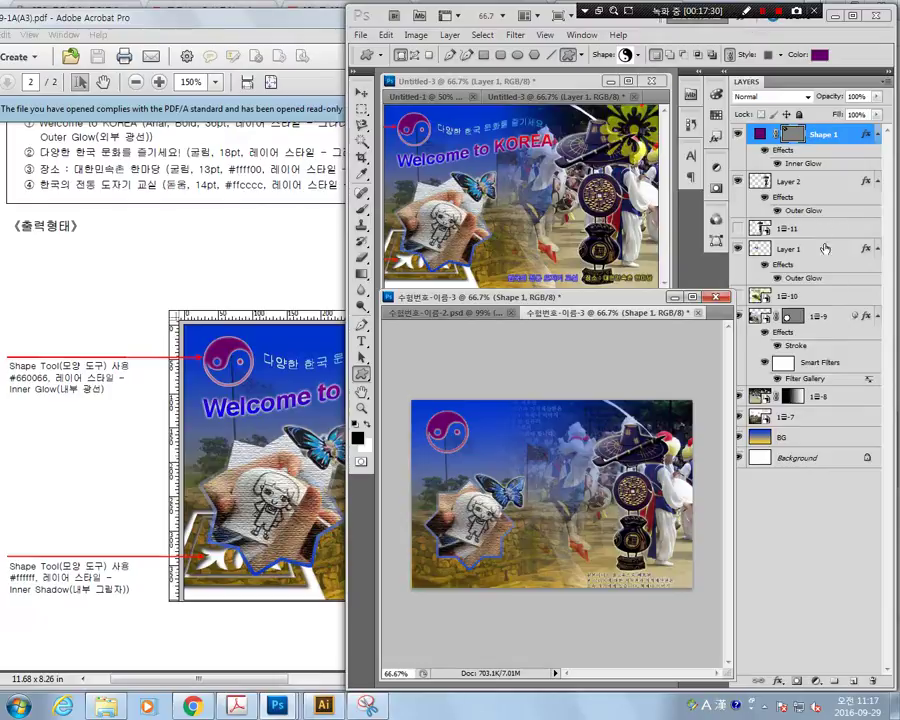
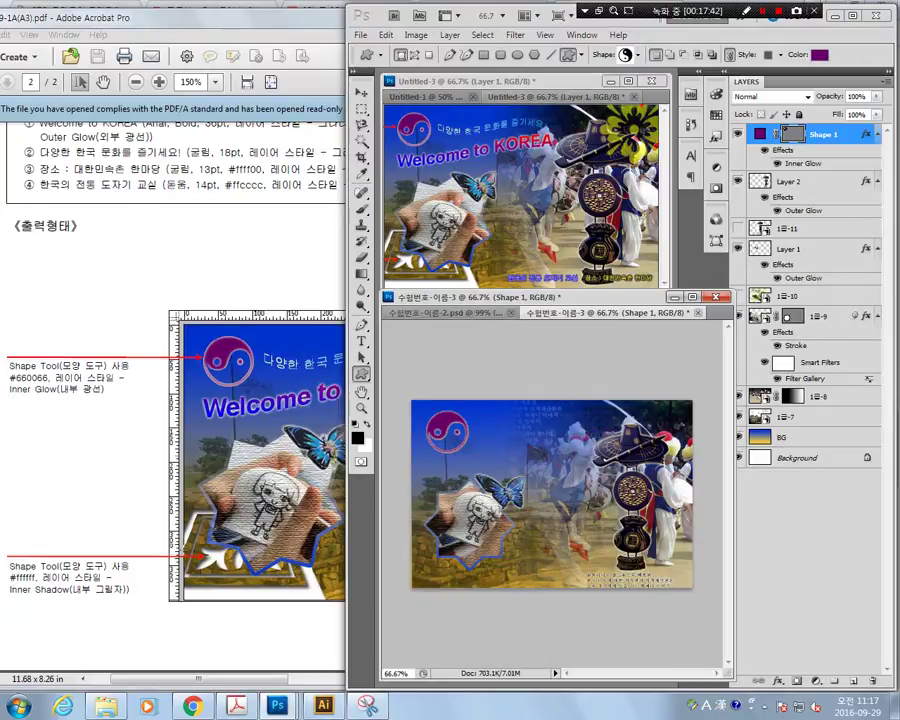
{"action": "left_click", "coordinate": [820, 54]}
{"action": "left_click_drag", "start_coordinate": [532, 350], "coordinate": [437, 189]}
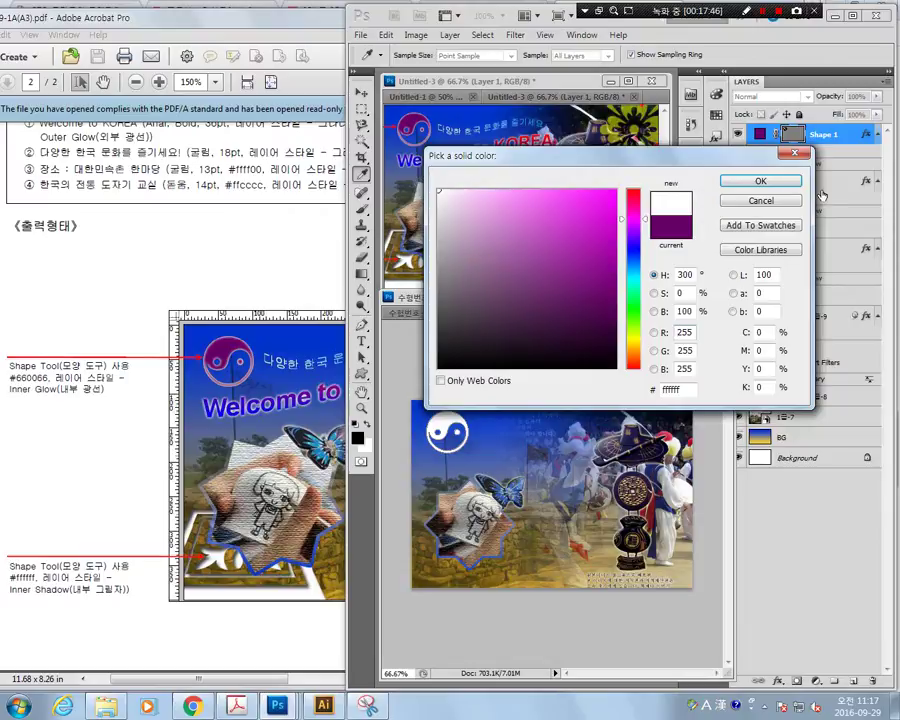
{"action": "left_click", "coordinate": [787, 181]}
{"action": "left_click", "coordinate": [635, 56]}
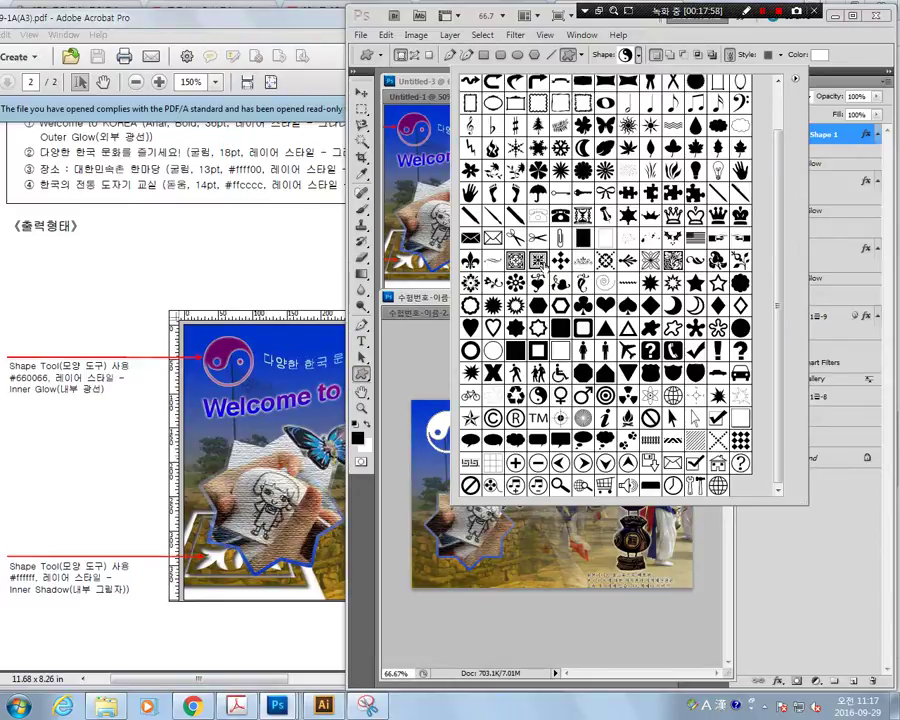
{"action": "left_click", "coordinate": [873, 56]}
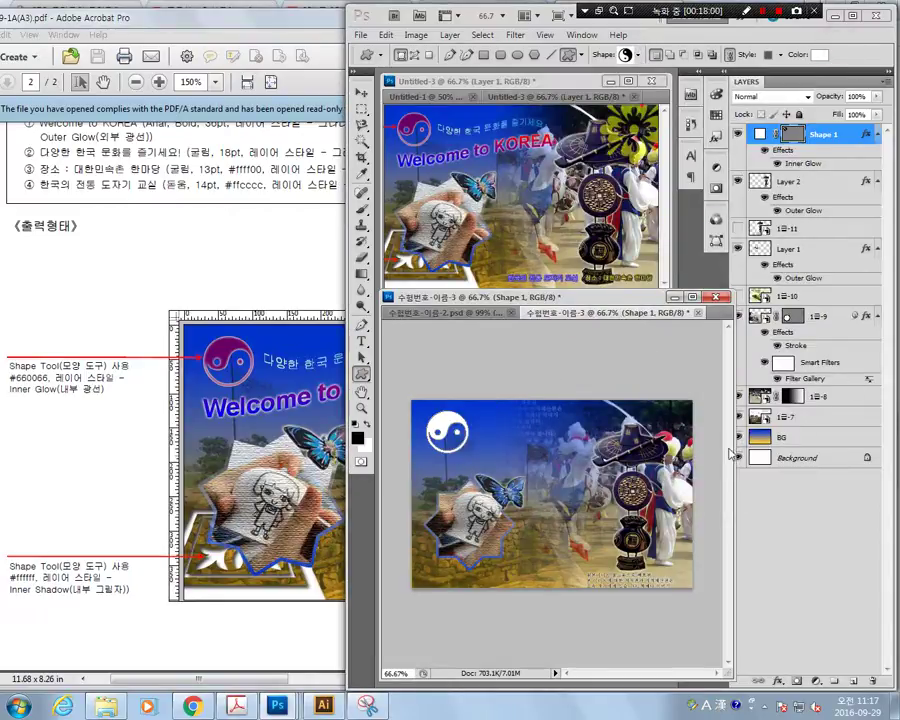
{"action": "left_click", "coordinate": [385, 34]}
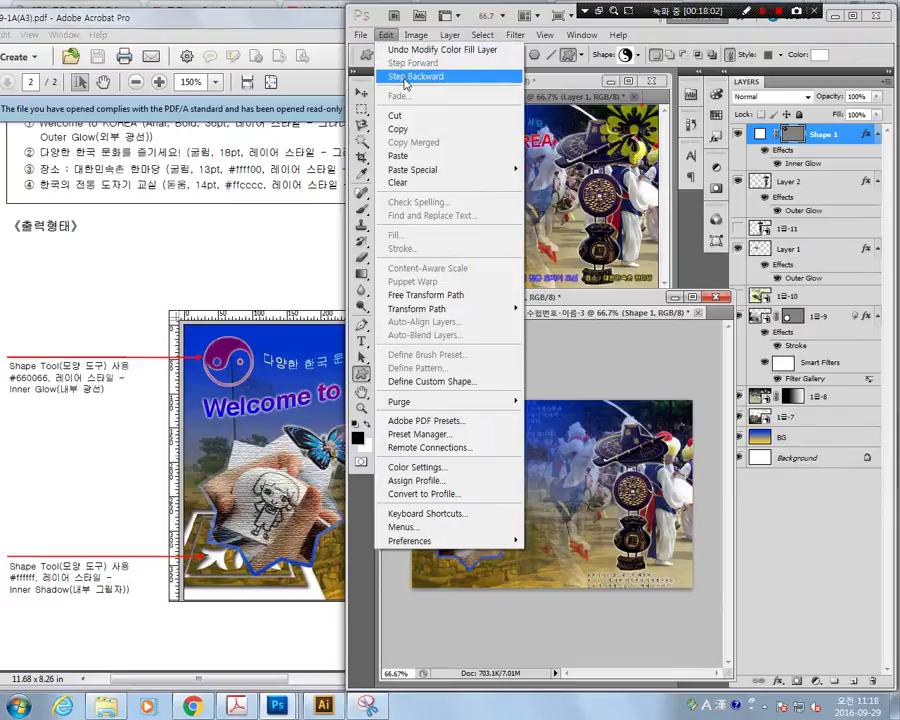
{"action": "left_click", "coordinate": [404, 80]}
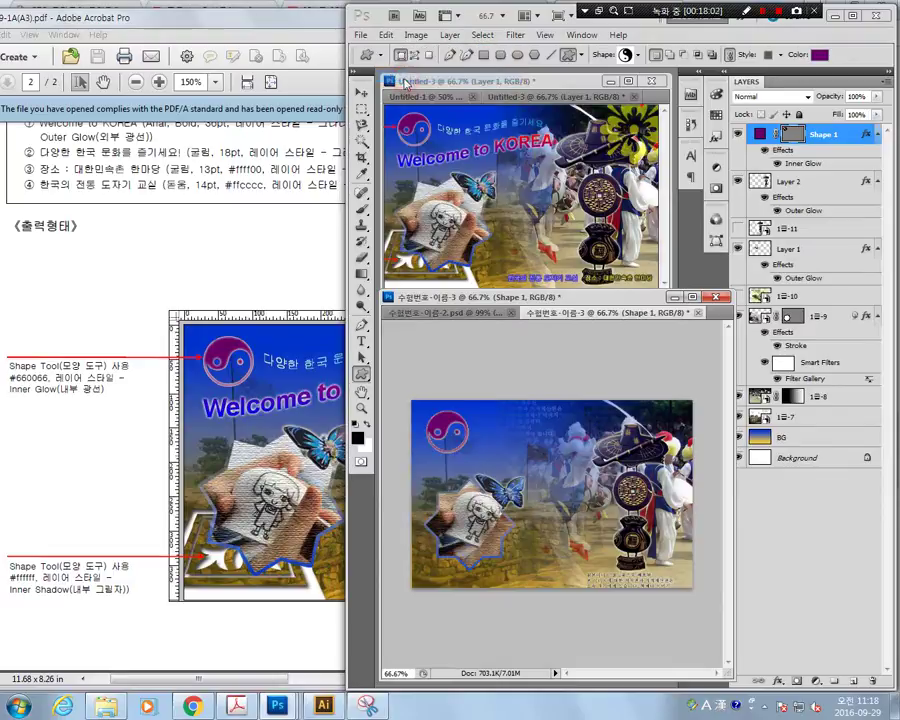
Step: Draw the square floral tile ornament custom shape near the lower middle of the image as a new shape layer
{"action": "left_click", "coordinate": [640, 56]}
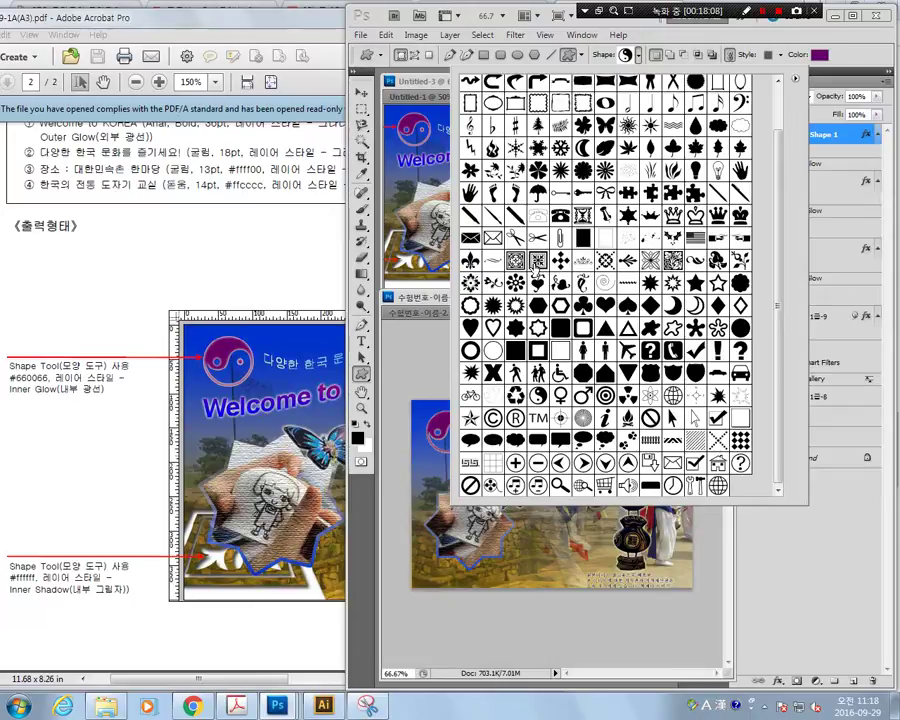
{"action": "left_click", "coordinate": [537, 261]}
{"action": "double_click", "coordinate": [537, 262]}
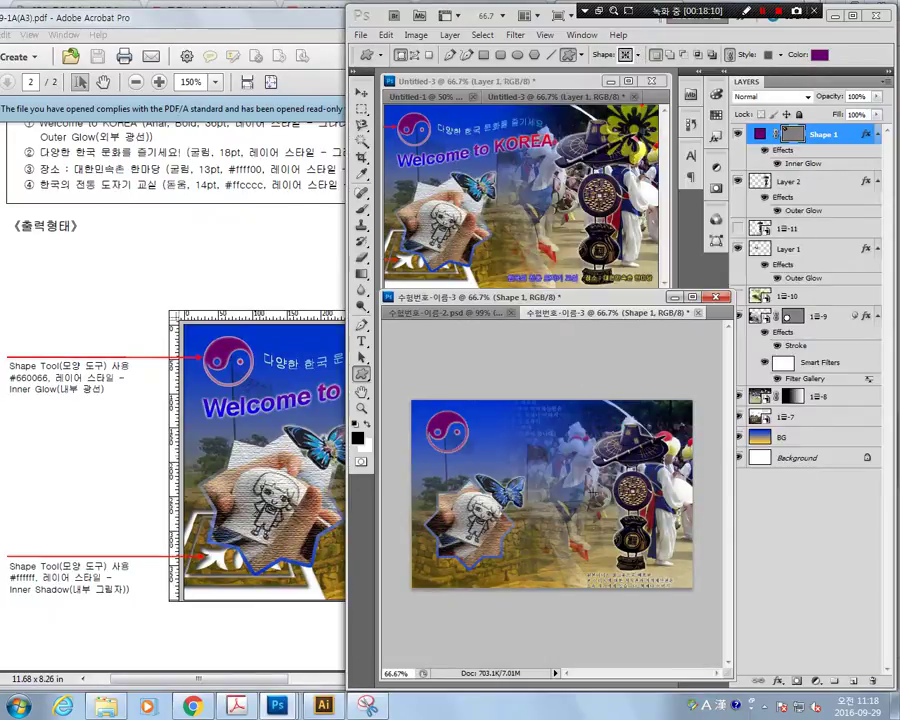
{"action": "left_click_drag", "start_coordinate": [522, 490], "coordinate": [612, 582]}
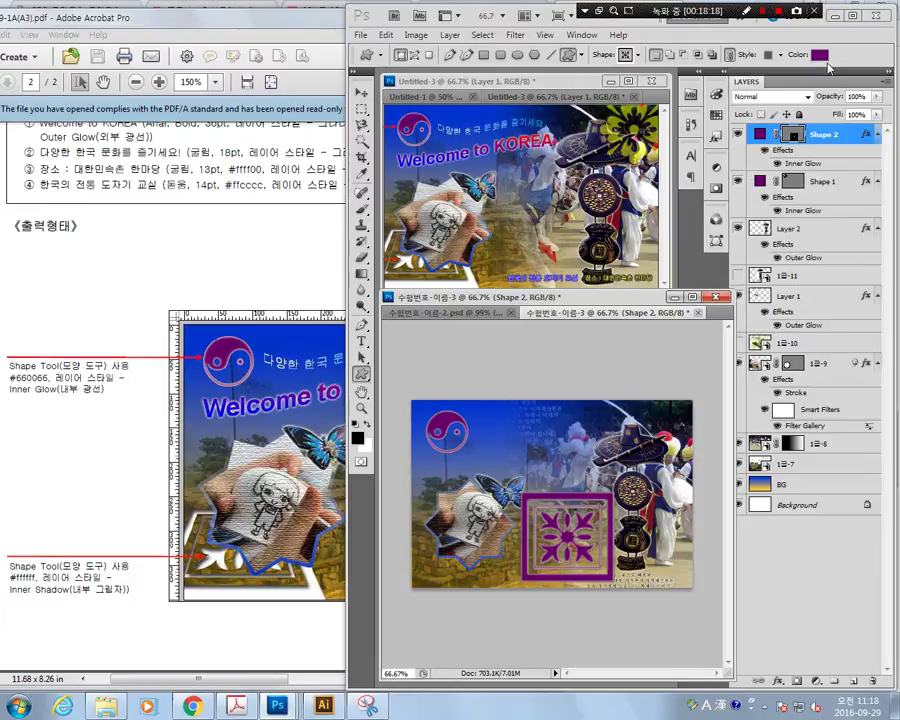
Step: Set the floral tile shape's fill color to white, #ffffff
{"action": "double_click", "coordinate": [760, 133]}
{"action": "left_click", "coordinate": [438, 190]}
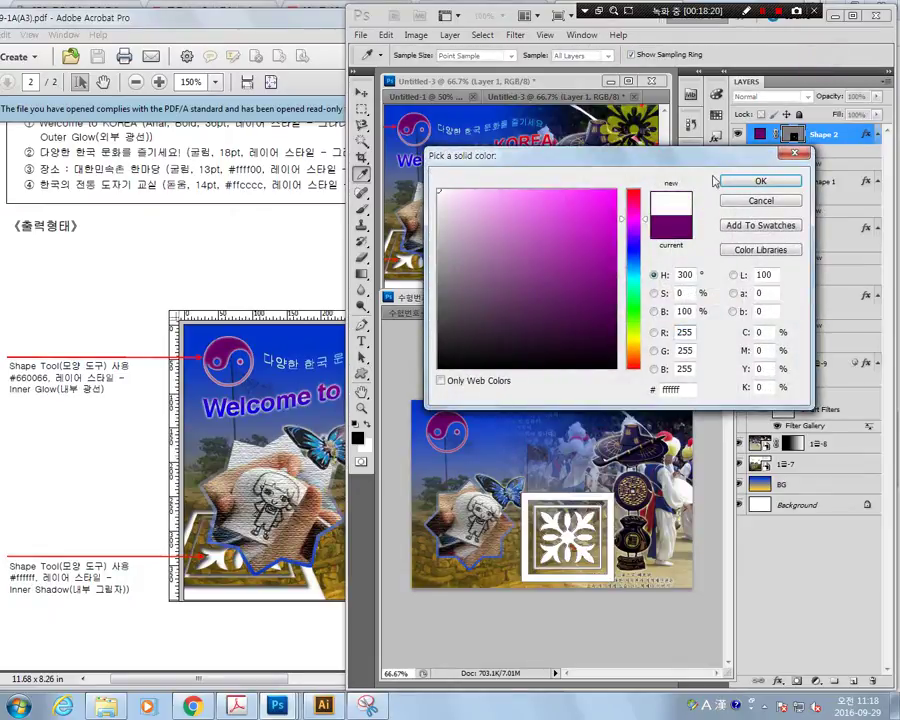
{"action": "left_click", "coordinate": [727, 184]}
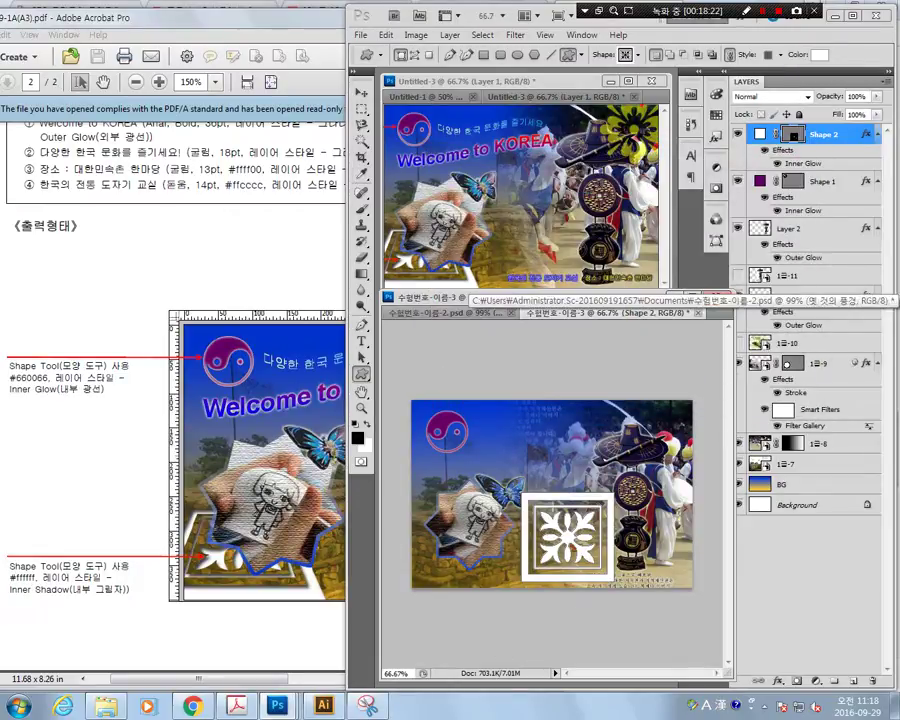
Step: Move the floral tile into the image's lower-left corner and scale it to about 113% width and 58% height
{"action": "left_click", "coordinate": [363, 94]}
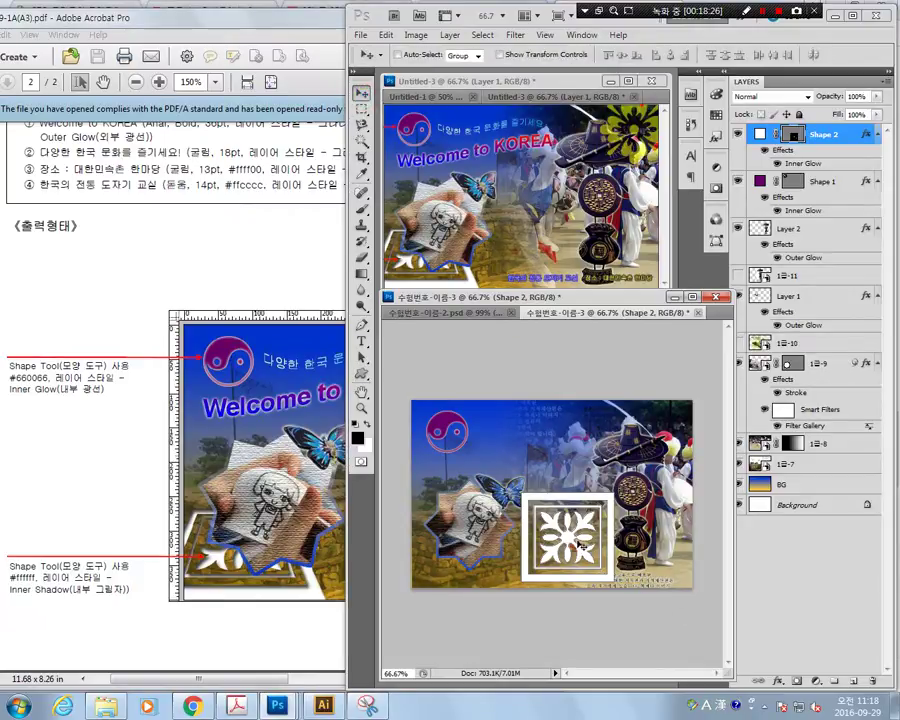
{"action": "left_click_drag", "start_coordinate": [575, 543], "coordinate": [452, 551]}
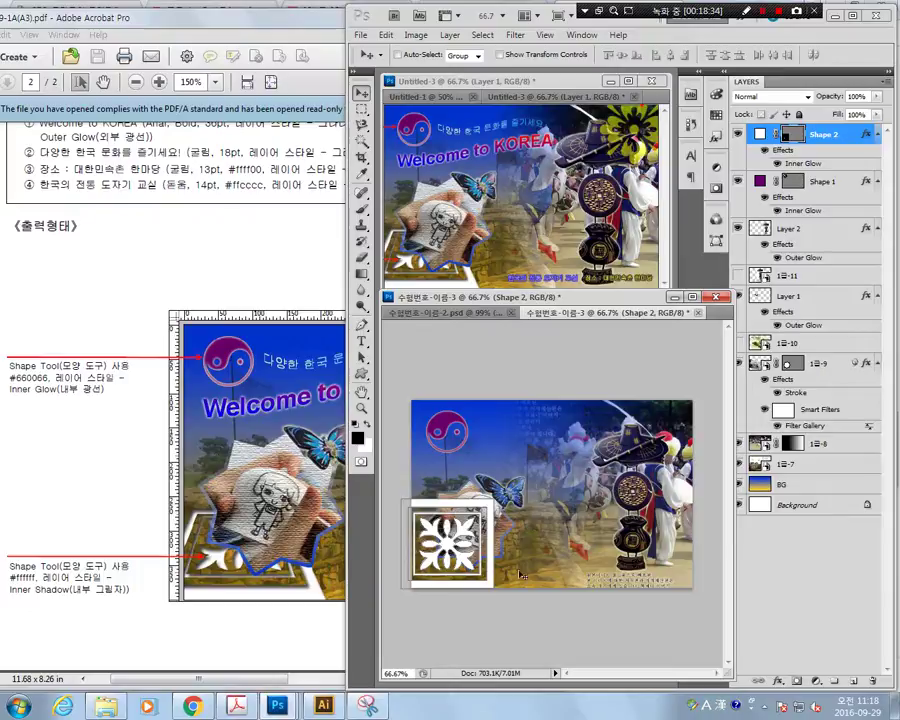
{"action": "left_click", "coordinate": [385, 35]}
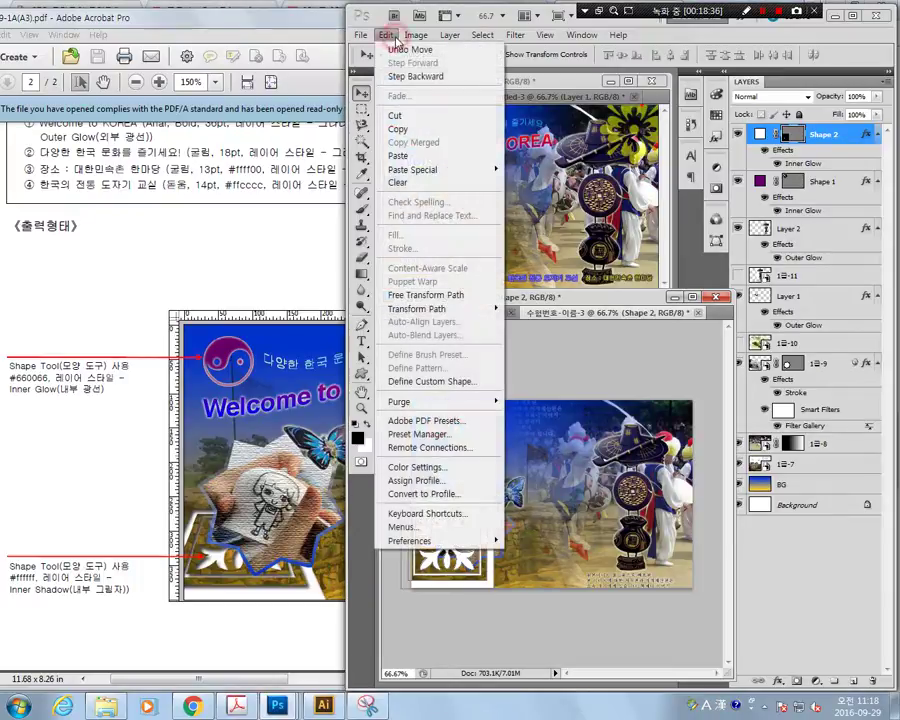
{"action": "left_click", "coordinate": [438, 296]}
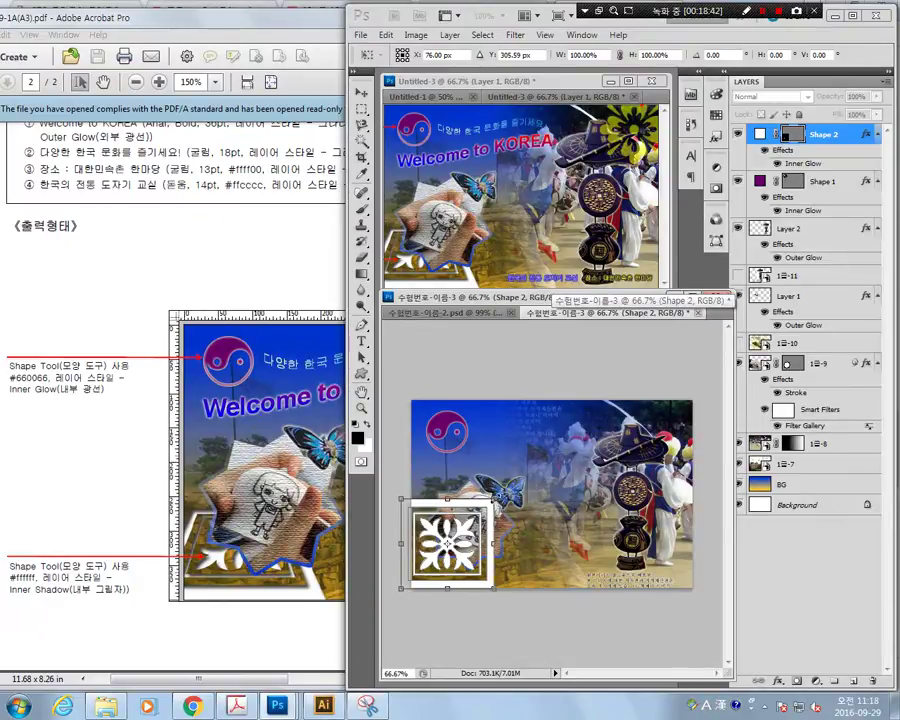
{"action": "left_click_drag", "start_coordinate": [494, 499], "coordinate": [506, 488]}
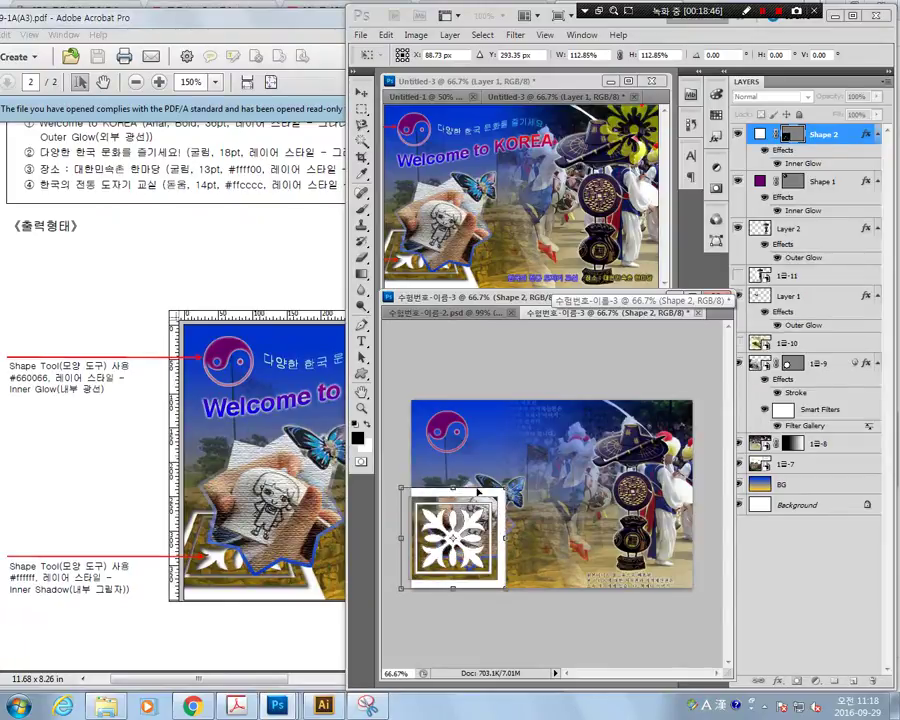
{"action": "left_click_drag", "start_coordinate": [454, 490], "coordinate": [454, 538]}
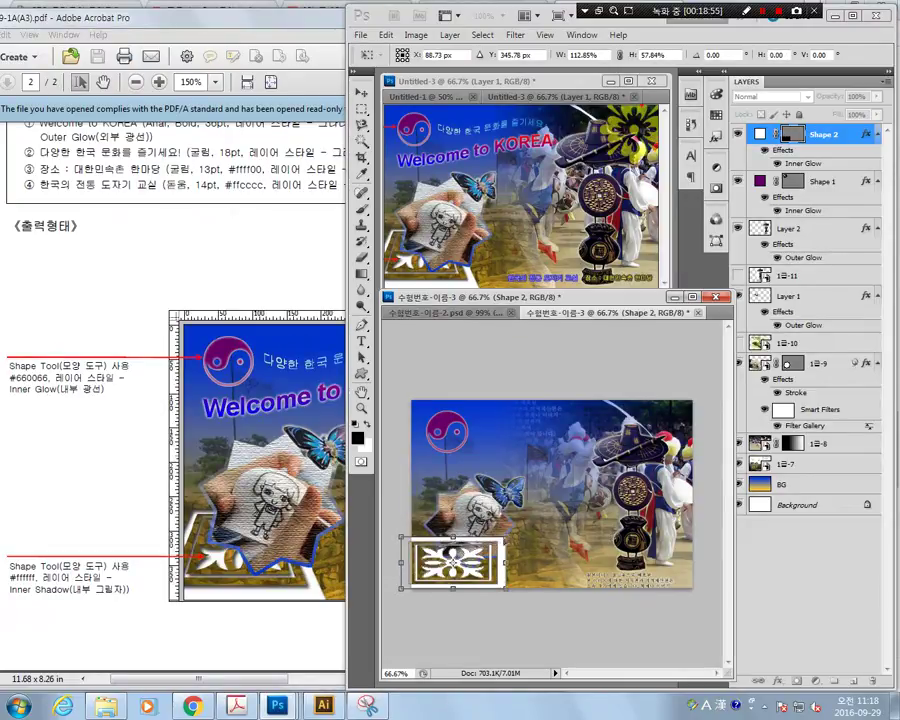
Step: Slant the tile's upper corners inward into a perspective trapezoid and stretch it to about 70% height
{"action": "left_click_drag", "start_coordinate": [506, 537], "coordinate": [490, 538]}
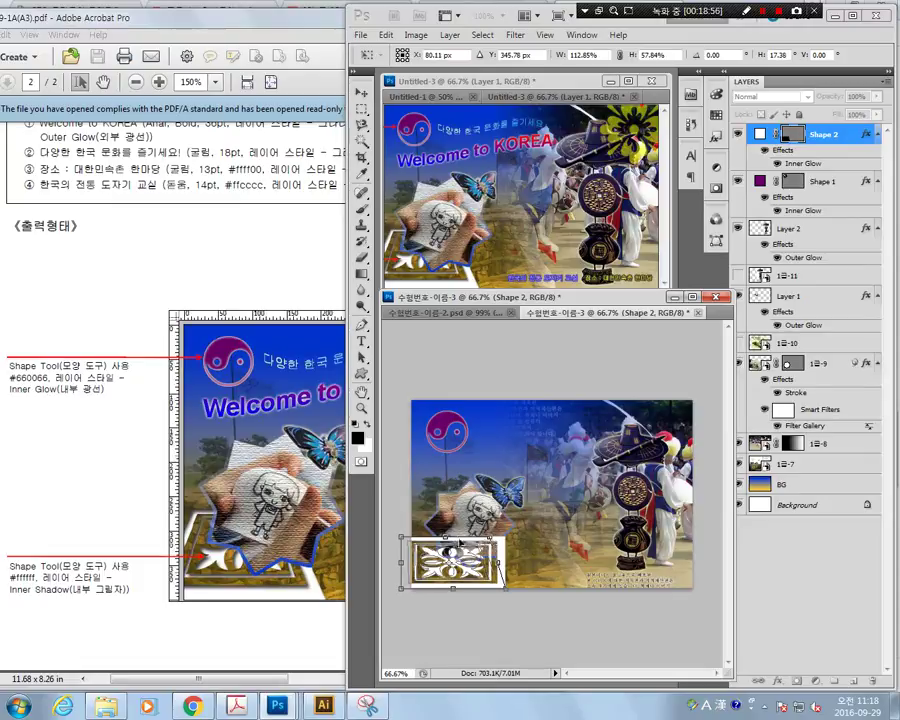
{"action": "left_click_drag", "start_coordinate": [402, 539], "coordinate": [425, 541]}
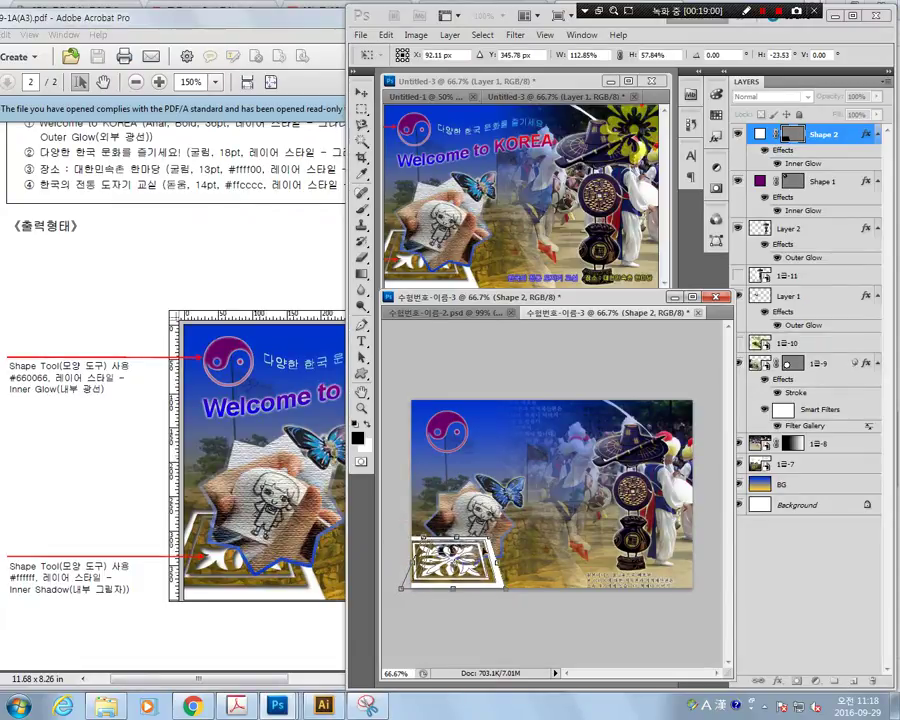
{"action": "left_click_drag", "start_coordinate": [490, 538], "coordinate": [486, 538]}
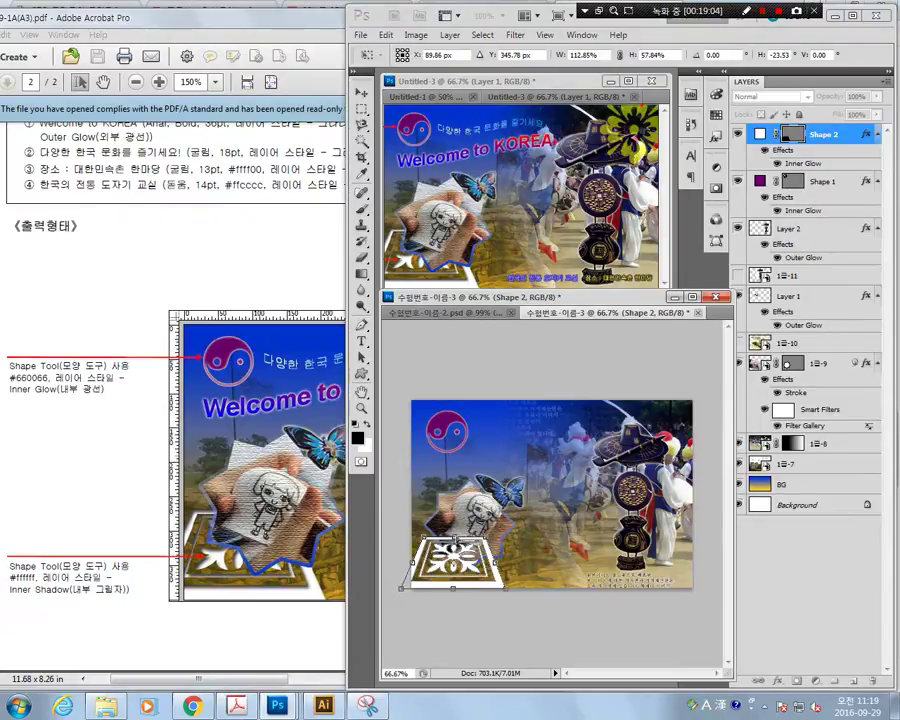
{"action": "left_click_drag", "start_coordinate": [455, 538], "coordinate": [453, 530]}
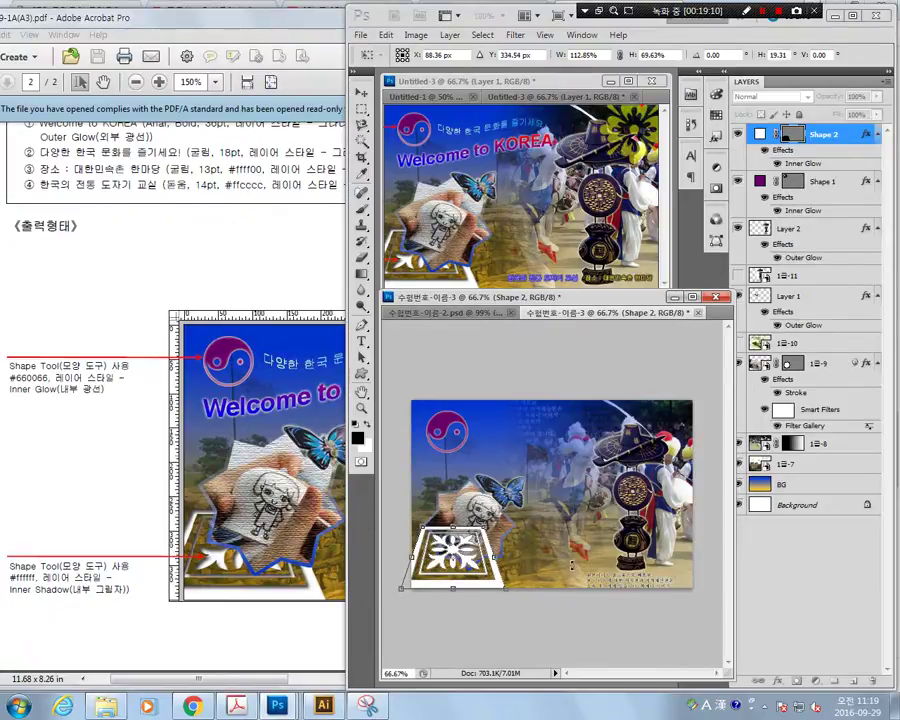
{"action": "key", "text": "Return"}
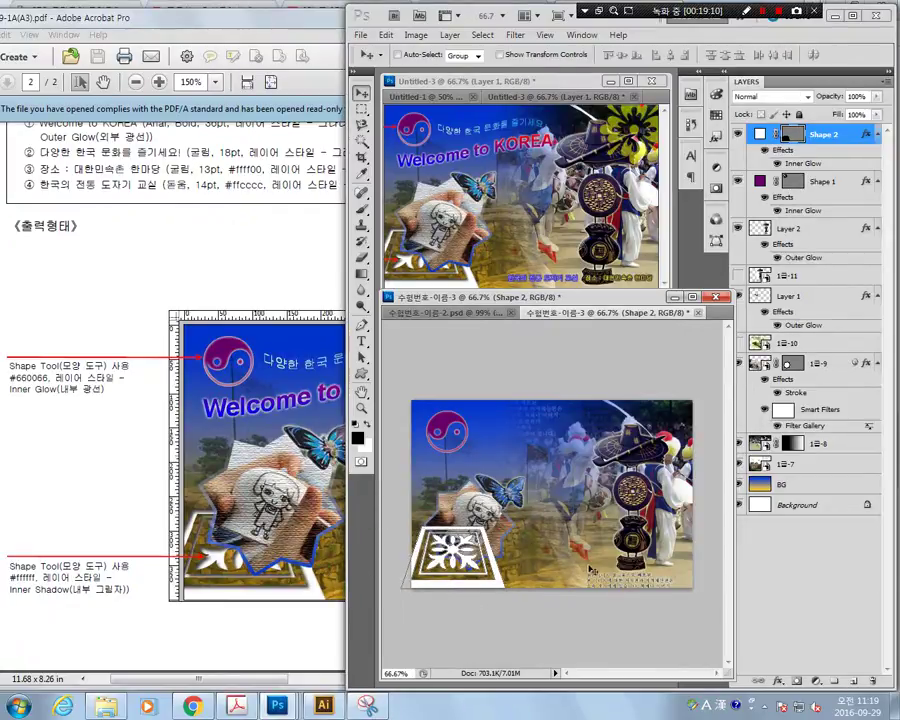
Step: Replace the floral tile layer's Inner Glow with an Inner Shadow and move the layer directly below the 1급-9 layer
{"action": "double_click", "coordinate": [794, 166]}
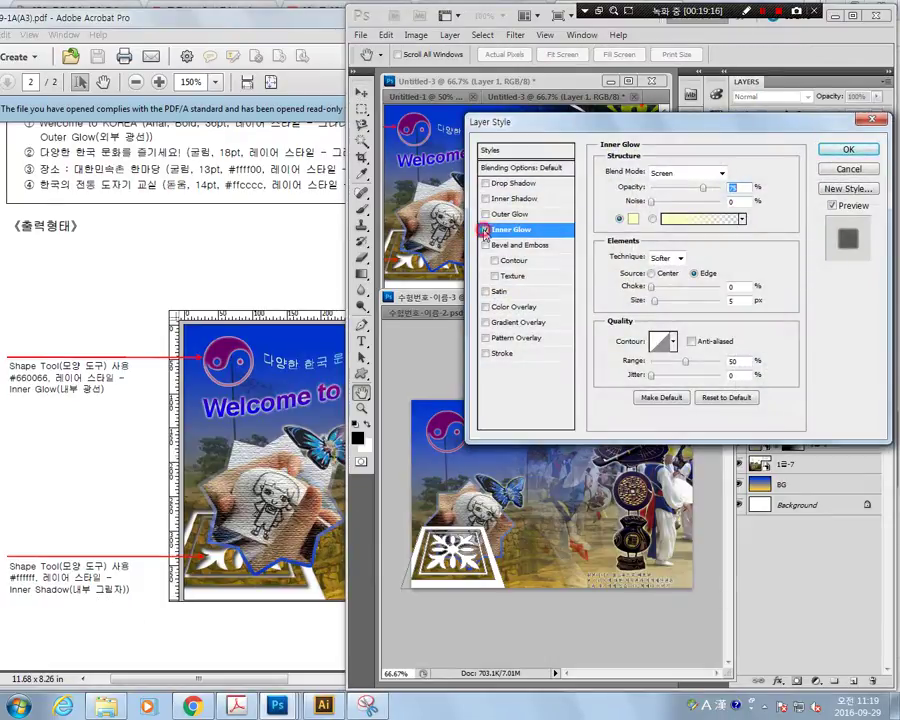
{"action": "left_click", "coordinate": [485, 230]}
{"action": "left_click", "coordinate": [486, 199]}
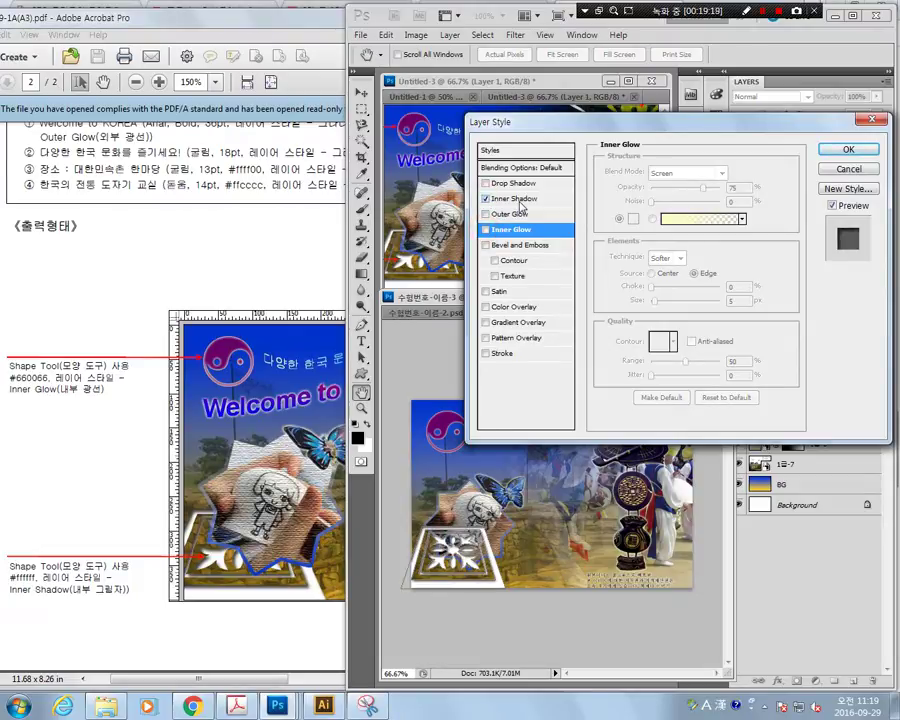
{"action": "left_click", "coordinate": [848, 149]}
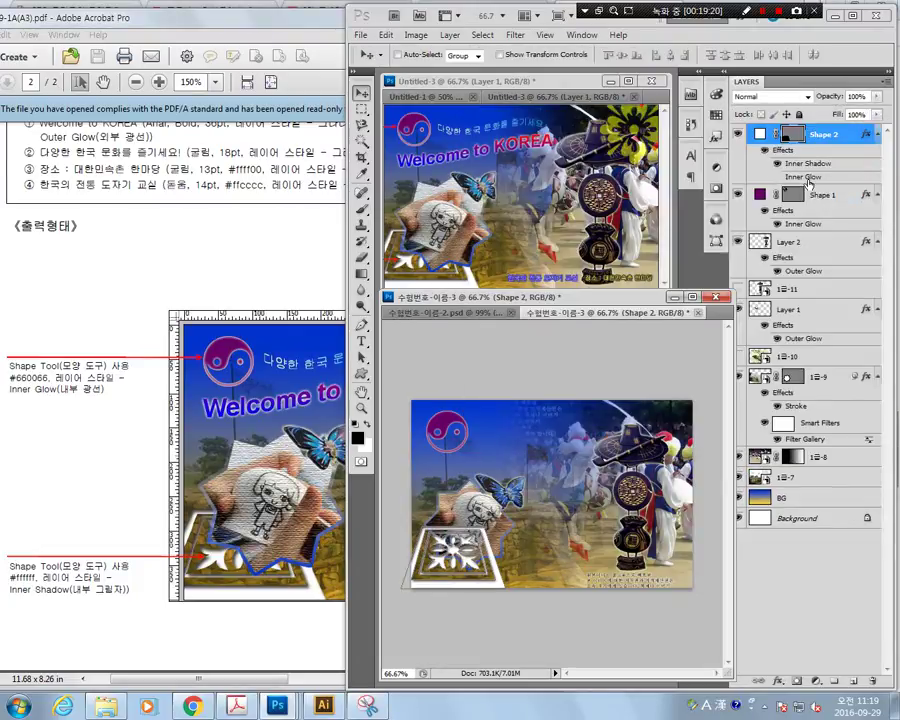
{"action": "left_click_drag", "start_coordinate": [822, 178], "coordinate": [872, 681]}
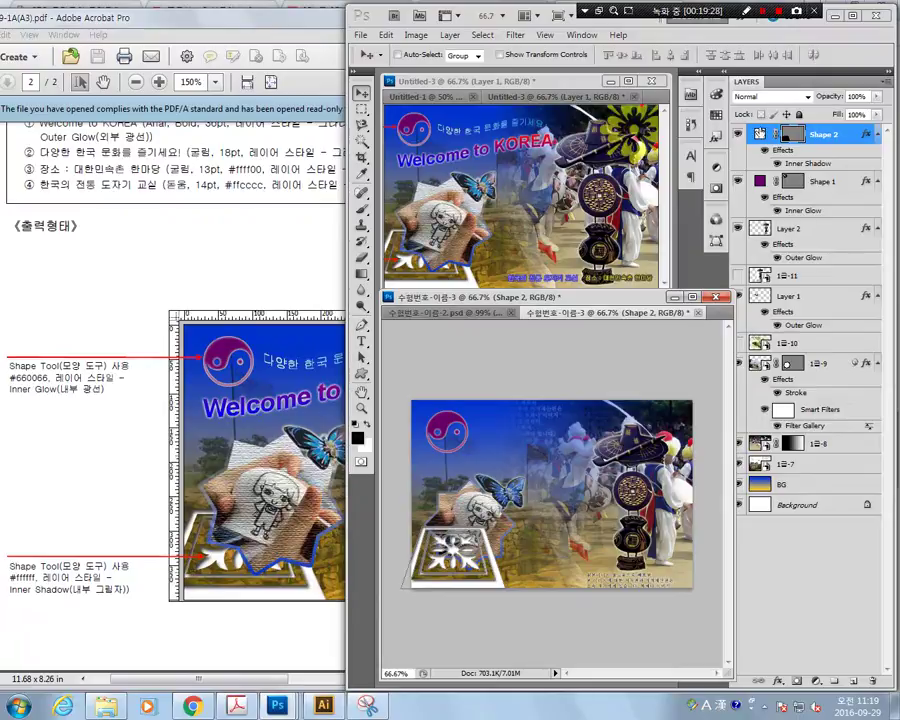
{"action": "left_click_drag", "start_coordinate": [761, 134], "coordinate": [780, 420]}
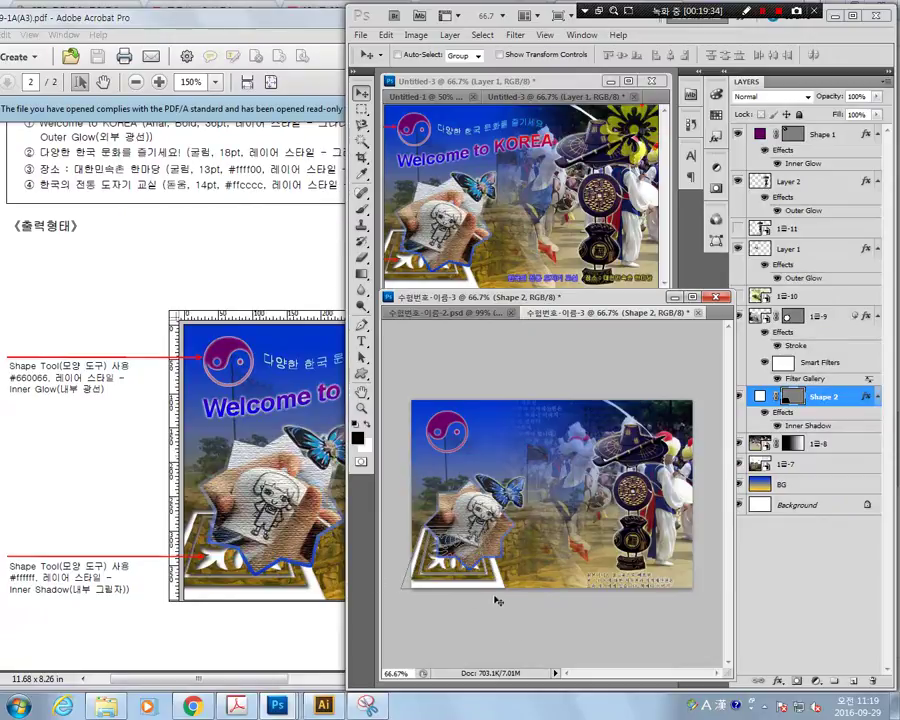
Step: Draw the open-petaled flower ornament custom shape over the image's upper-right corner as a new shape layer, following the exam sheet
{"action": "left_click", "coordinate": [215, 620]}
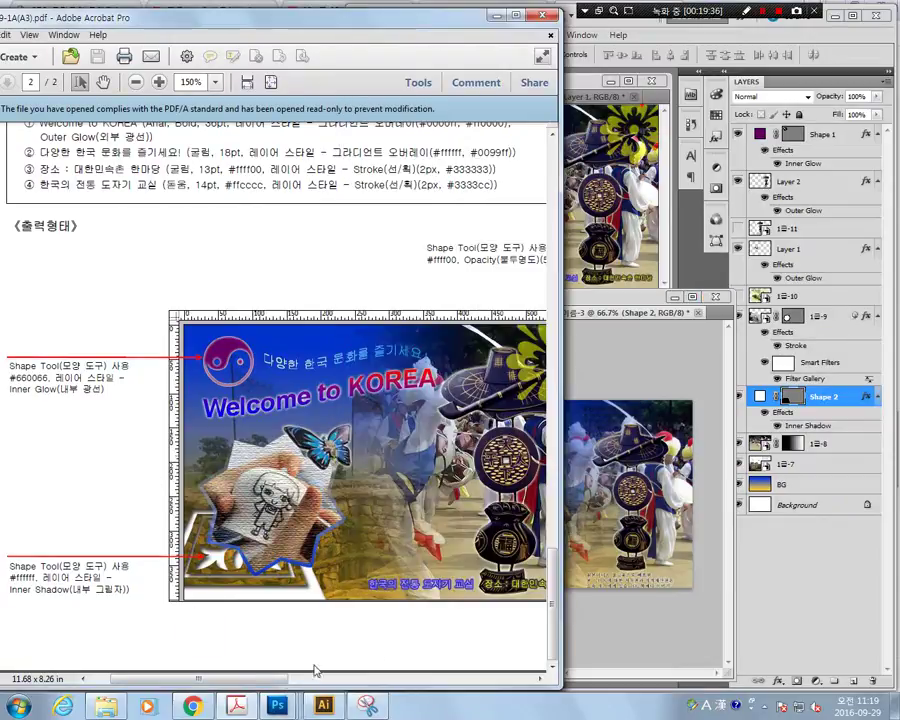
{"action": "left_click_drag", "start_coordinate": [228, 680], "coordinate": [331, 663]}
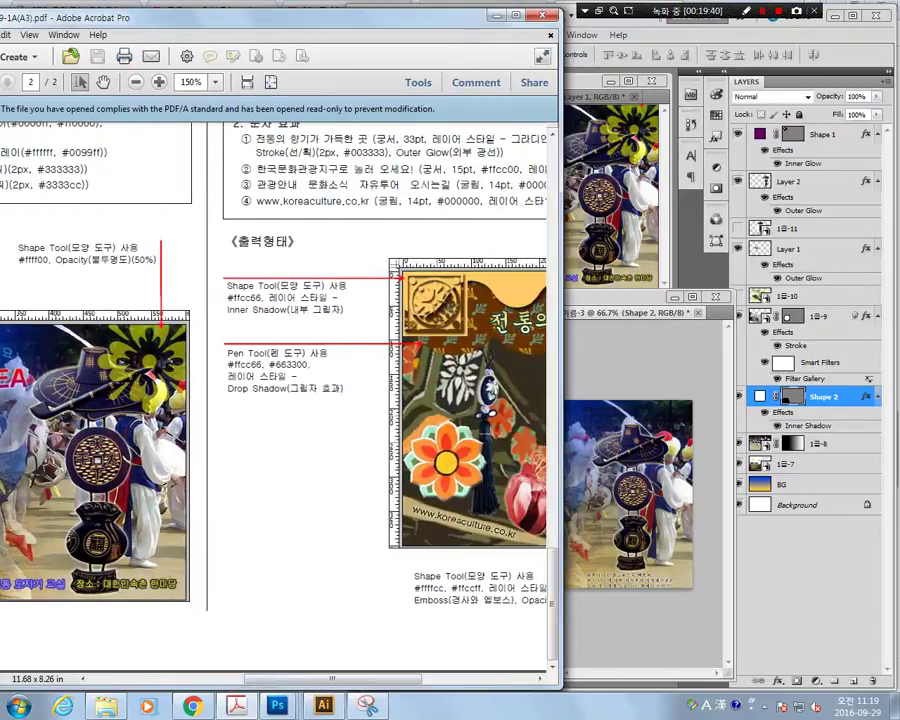
{"action": "left_click", "coordinate": [620, 588]}
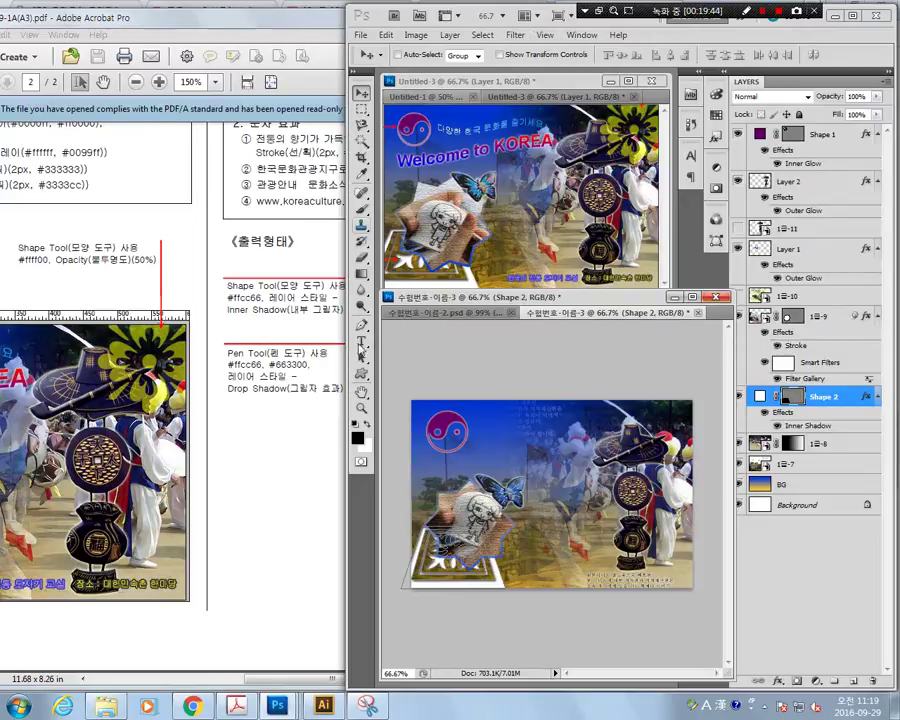
{"action": "left_click", "coordinate": [362, 374]}
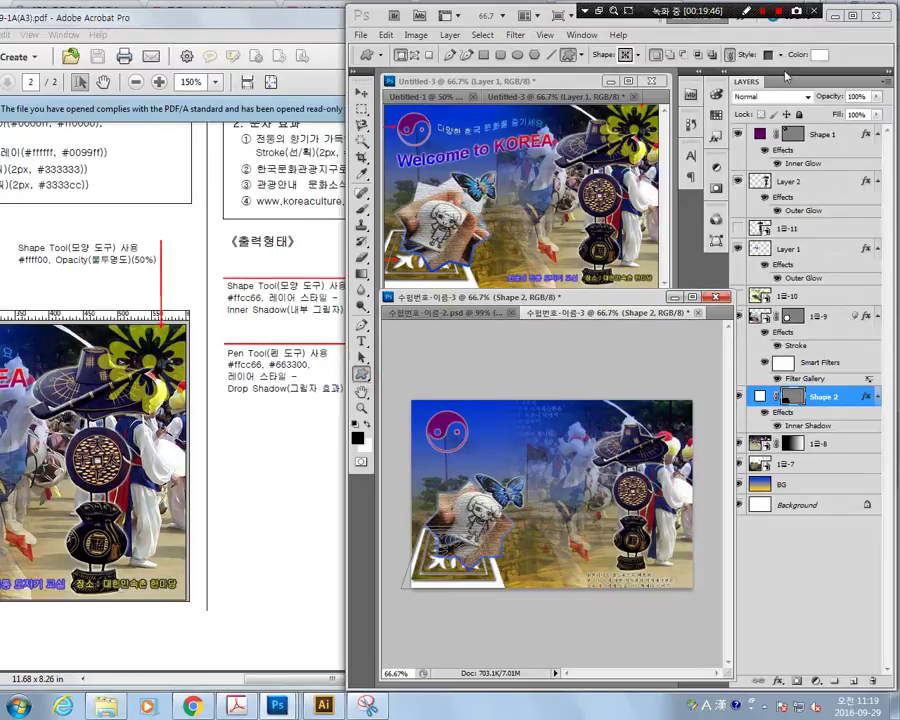
{"action": "left_click", "coordinate": [637, 55]}
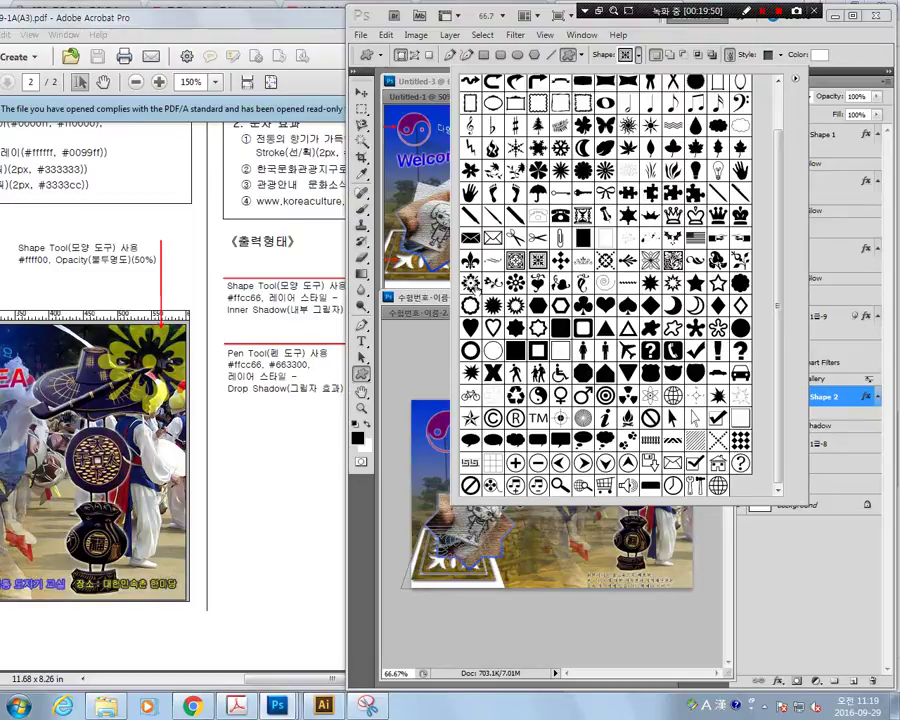
{"action": "left_click", "coordinate": [470, 283]}
{"action": "key", "text": "Return"}
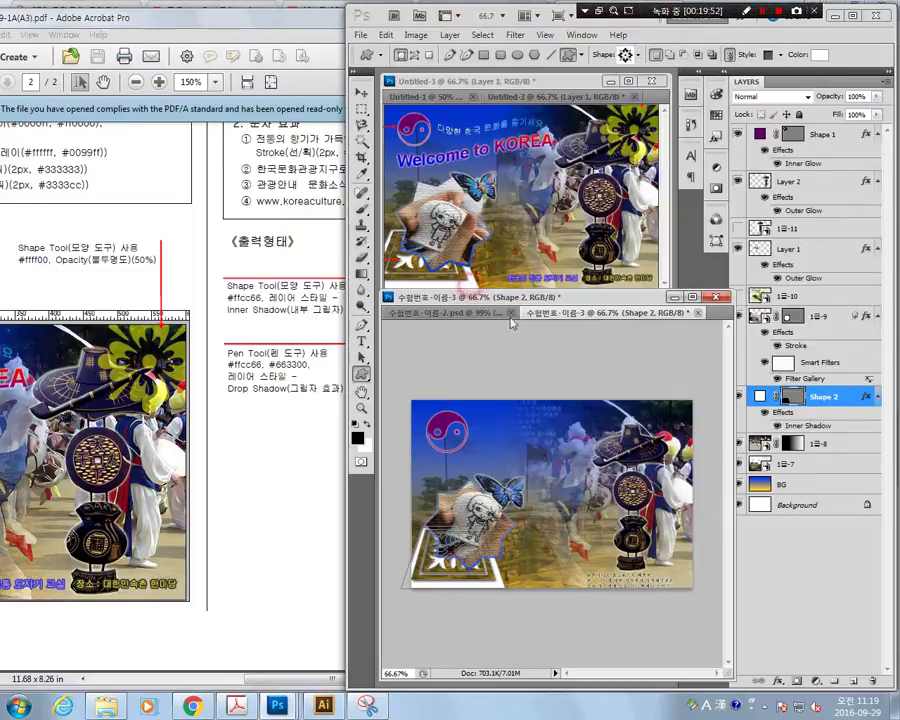
{"action": "left_click_drag", "start_coordinate": [621, 387], "coordinate": [709, 470]}
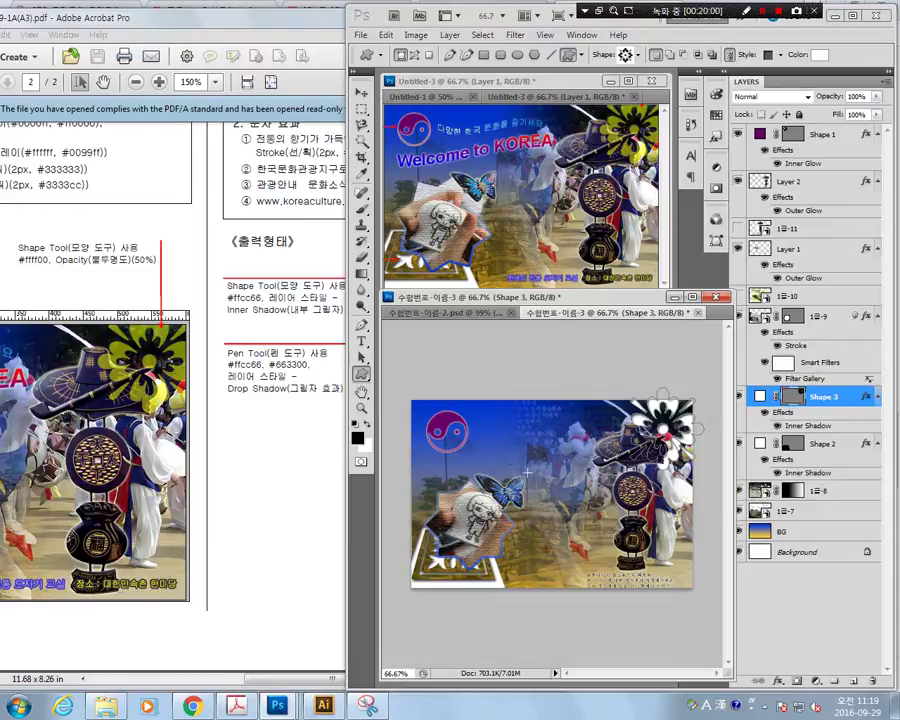
Step: Set the flower shape's fill color to yellow, #ffff00
{"action": "double_click", "coordinate": [760, 397]}
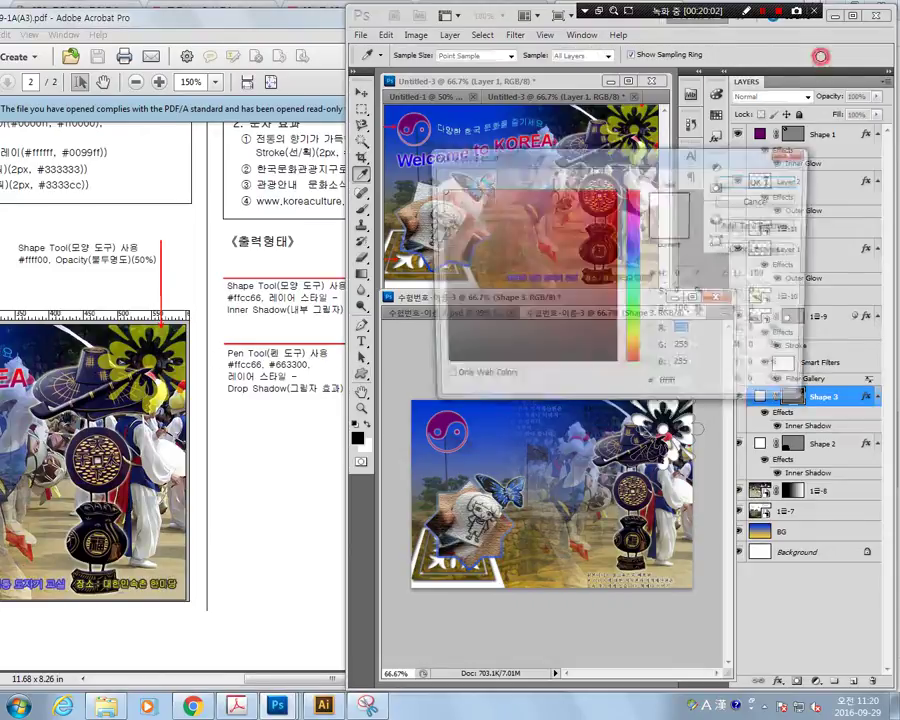
{"action": "double_click", "coordinate": [689, 389]}
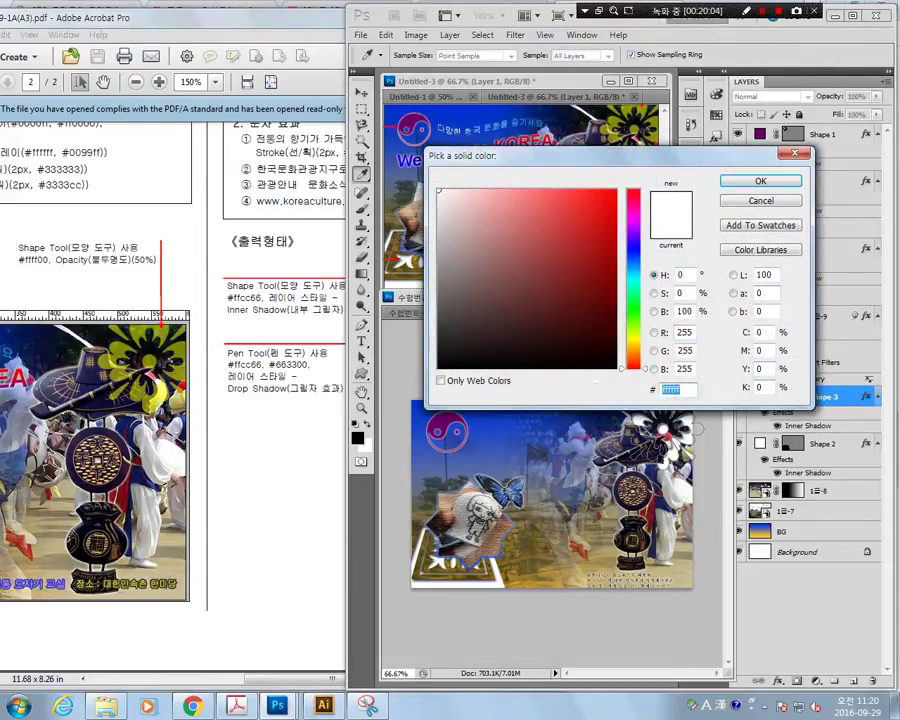
{"action": "type", "text": "ffff00"}
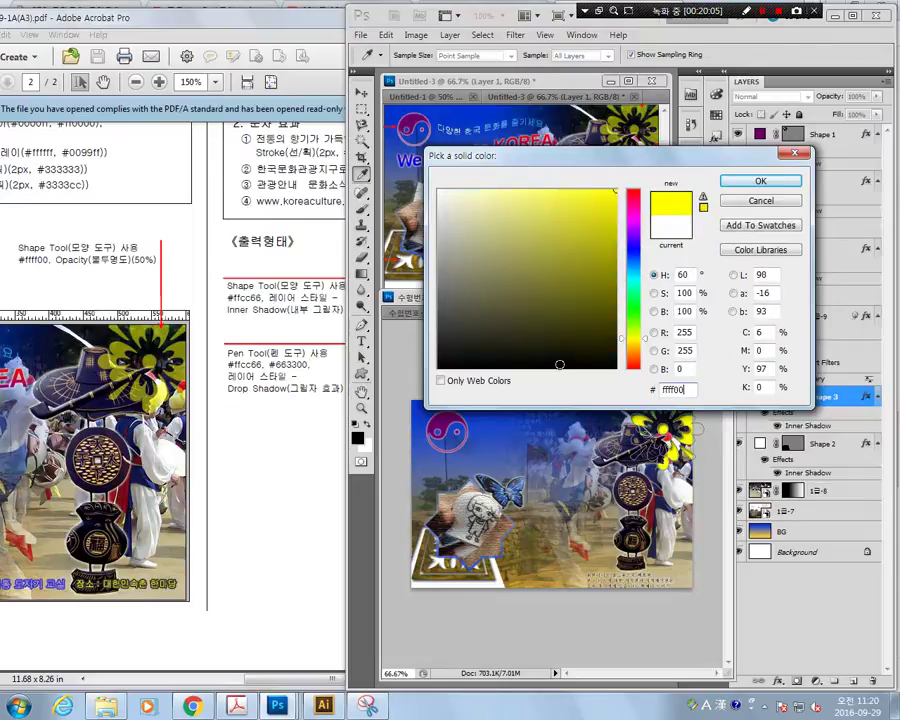
{"action": "left_click", "coordinate": [789, 180]}
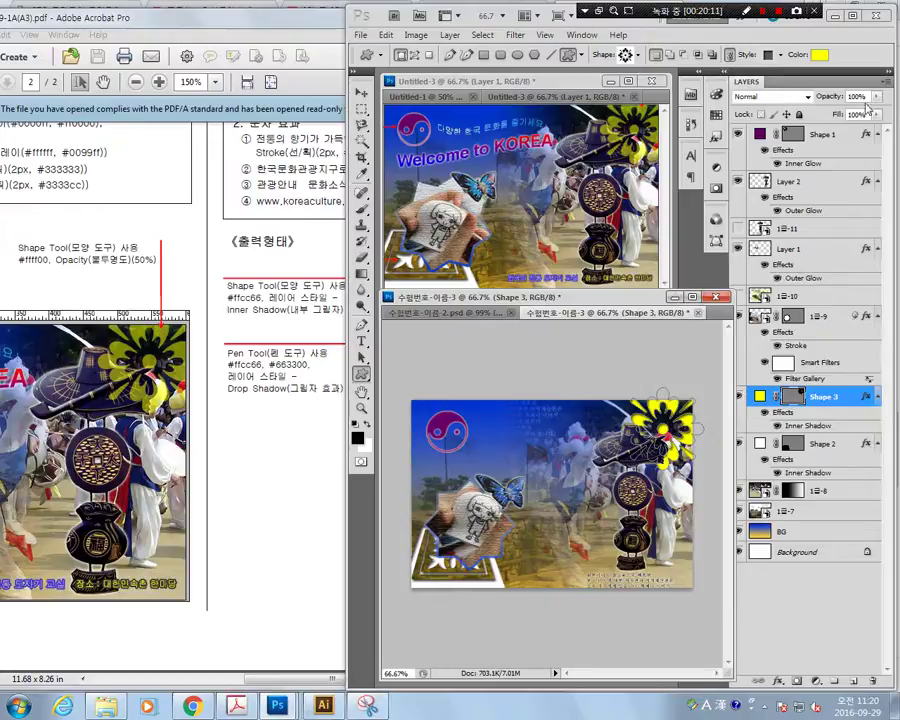
Step: Set the flower layer's opacity to 50% and move it between the Shape 1 layer and Layer 2
{"action": "left_click_drag", "start_coordinate": [870, 97], "coordinate": [694, 92]}
{"action": "type", "text": "50"}
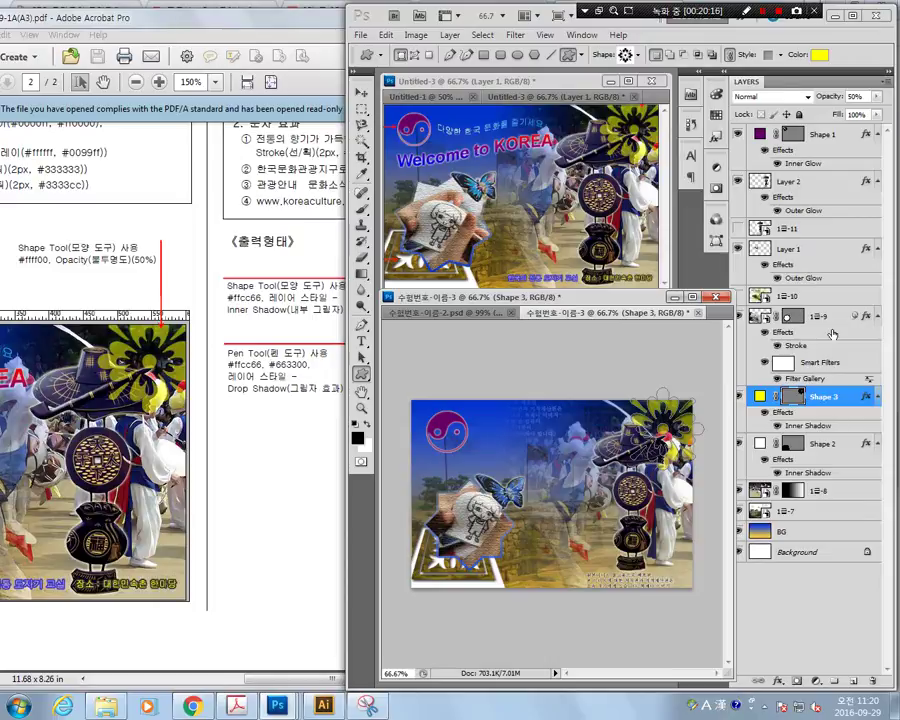
{"action": "mouse_move", "coordinate": [791, 397]}
{"action": "left_mouse_down"}
{"action": "mouse_move", "coordinate": [788, 145]}
{"action": "mouse_move", "coordinate": [796, 434]}
{"action": "mouse_move", "coordinate": [793, 393]}
{"action": "left_mouse_up"}
{"action": "left_click_drag", "start_coordinate": [851, 405], "coordinate": [795, 168]}
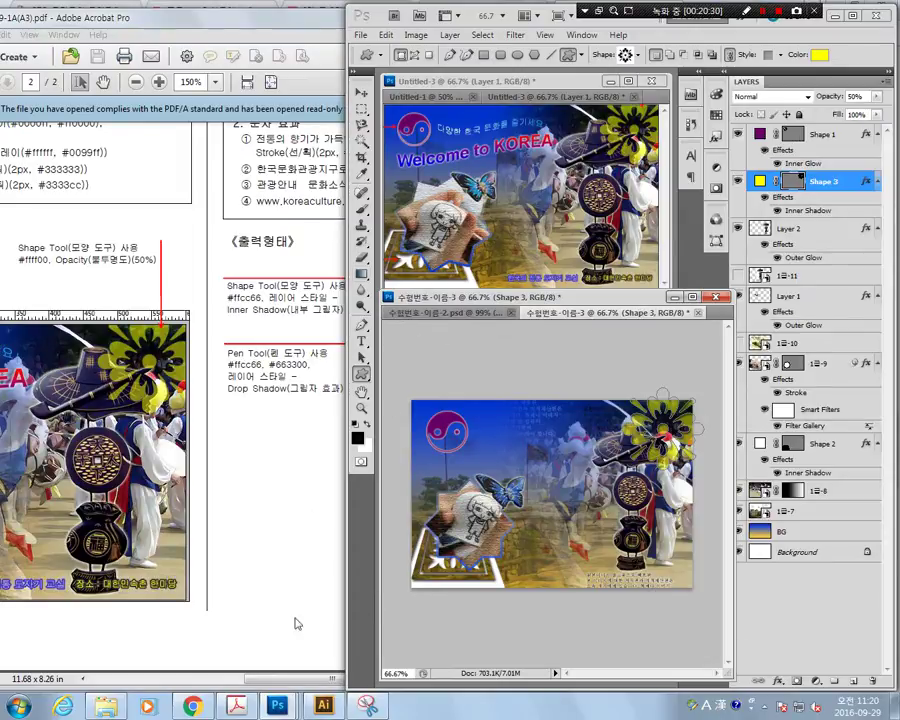
Step: Start a new text line below the taegeuk symbol in the Arial font, following the exam sheet
{"action": "left_click_drag", "start_coordinate": [268, 685], "coordinate": [143, 703]}
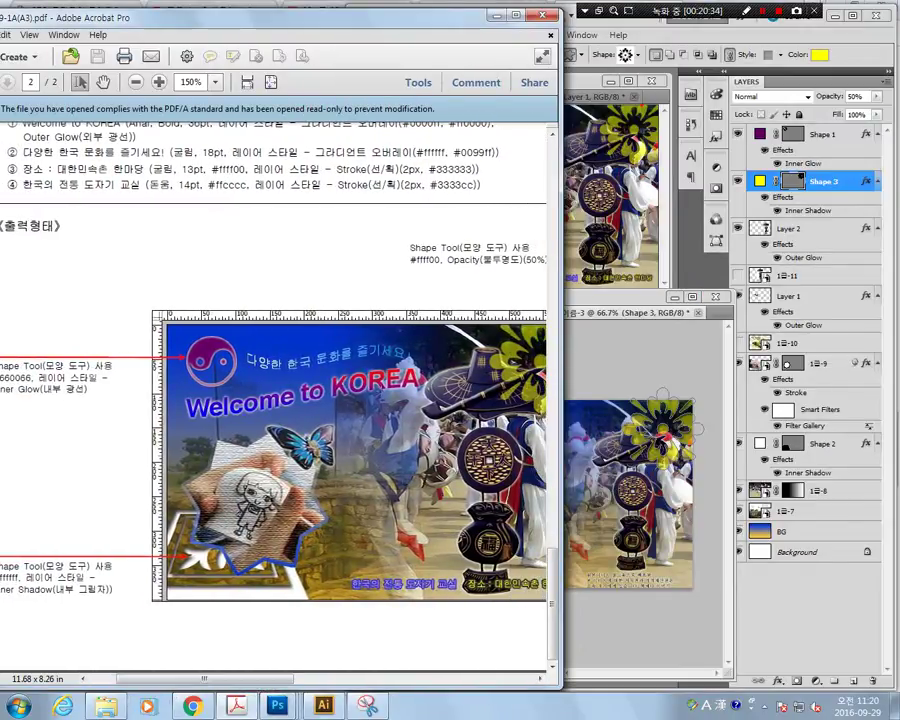
{"action": "left_click_drag", "start_coordinate": [548, 628], "coordinate": [555, 594]}
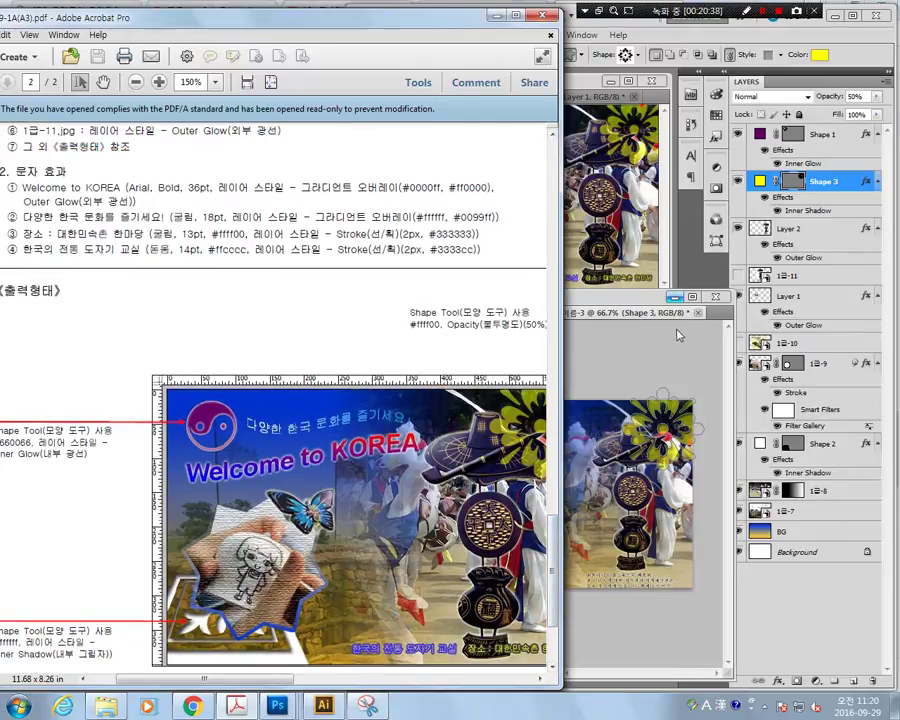
{"action": "left_click", "coordinate": [634, 298]}
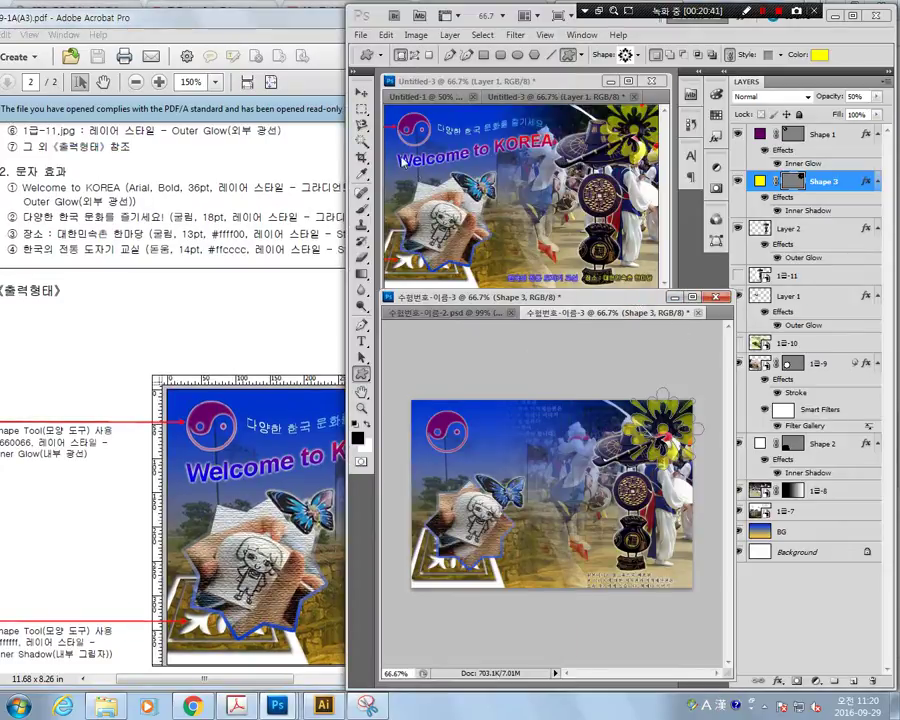
{"action": "left_click", "coordinate": [362, 341]}
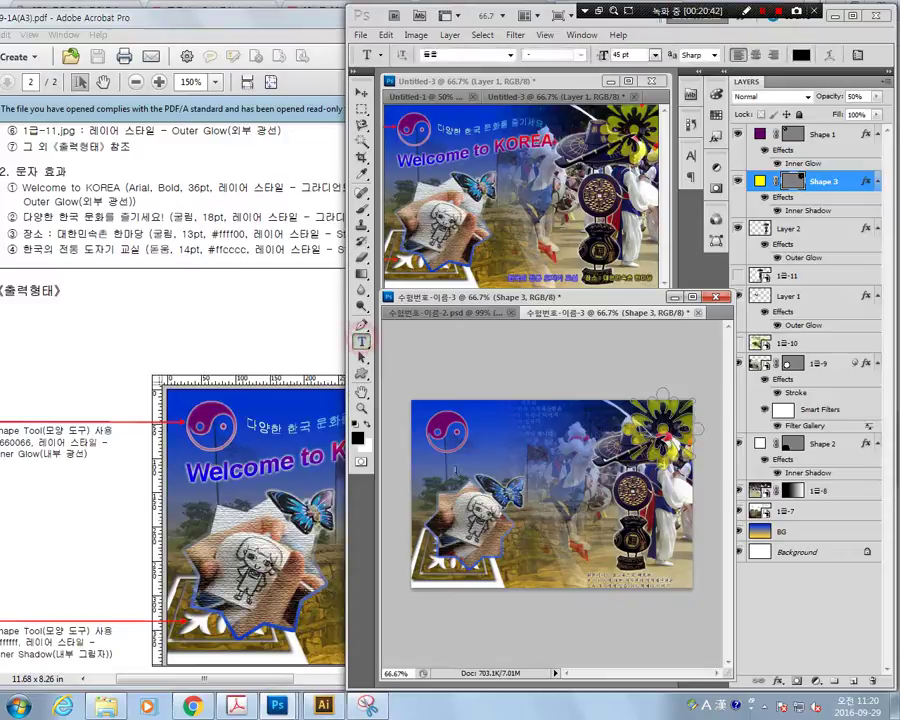
{"action": "left_click", "coordinate": [430, 468]}
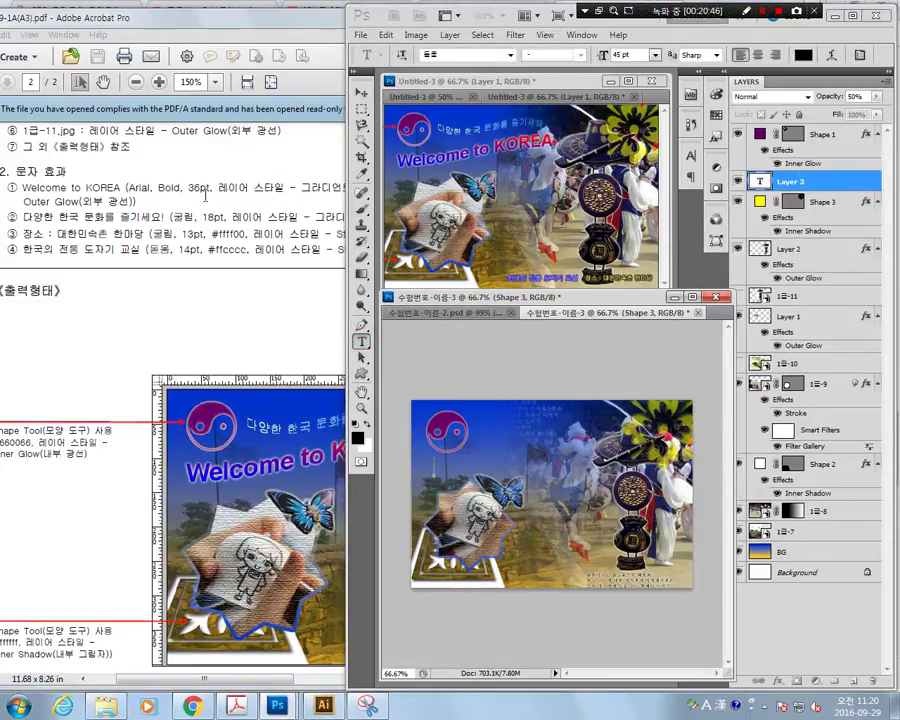
{"action": "left_click", "coordinate": [510, 55]}
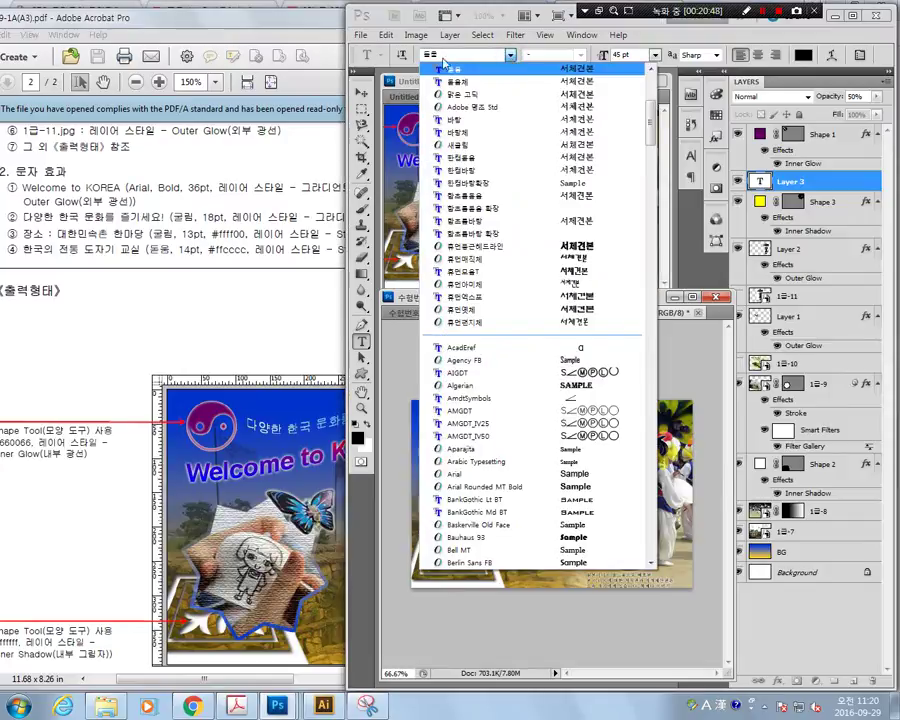
{"action": "left_click", "coordinate": [480, 475]}
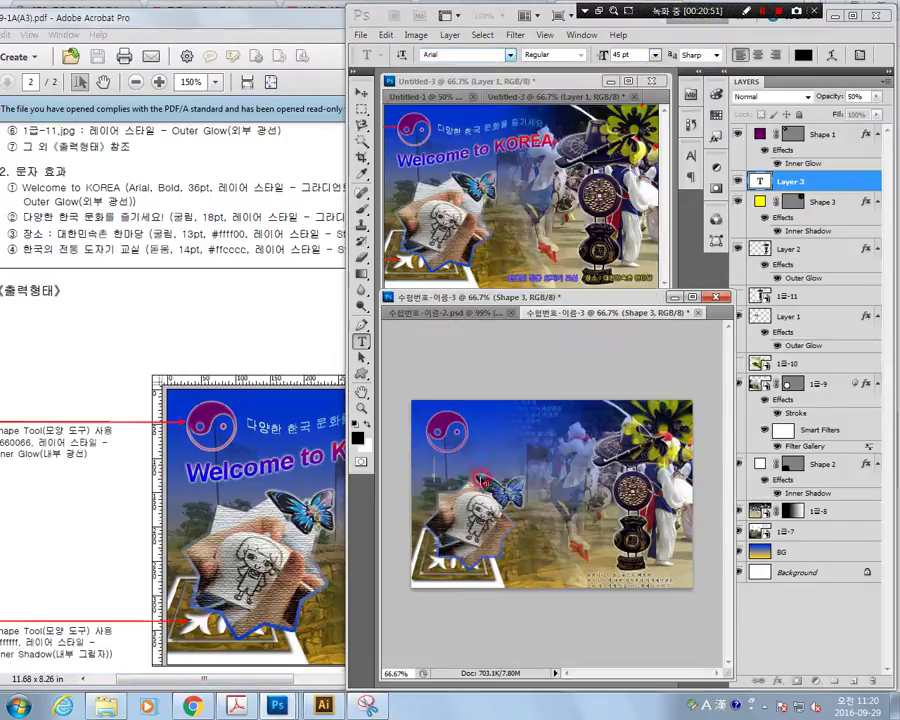
Step: Set the new text's font style to Bold and its size to 36 pt
{"action": "left_click", "coordinate": [562, 56]}
{"action": "left_click", "coordinate": [580, 56]}
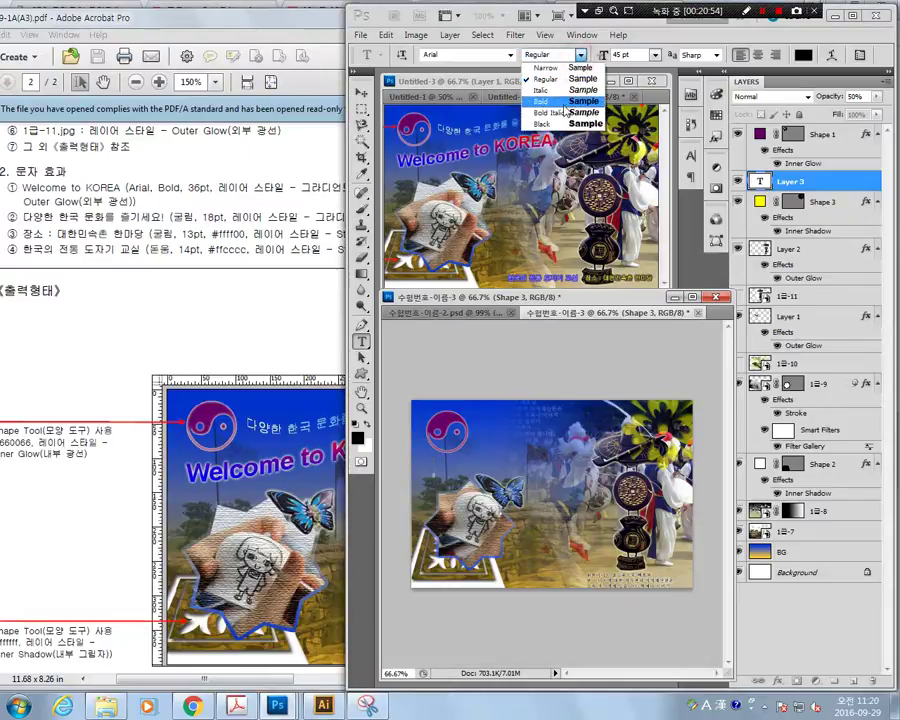
{"action": "left_click", "coordinate": [570, 101]}
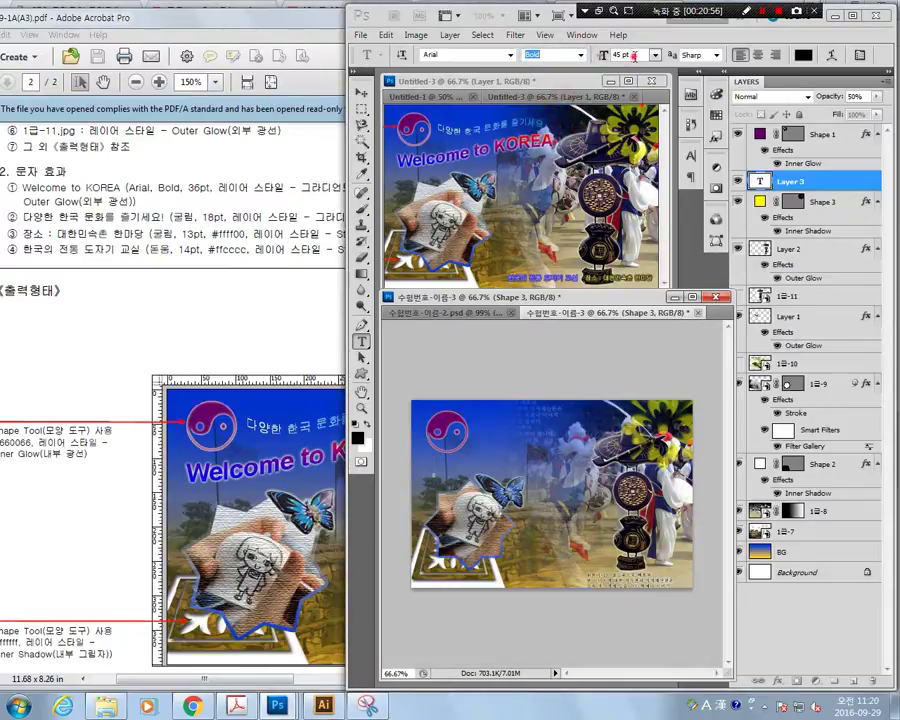
{"action": "key", "text": "Tab"}
{"action": "type", "text": "36"}
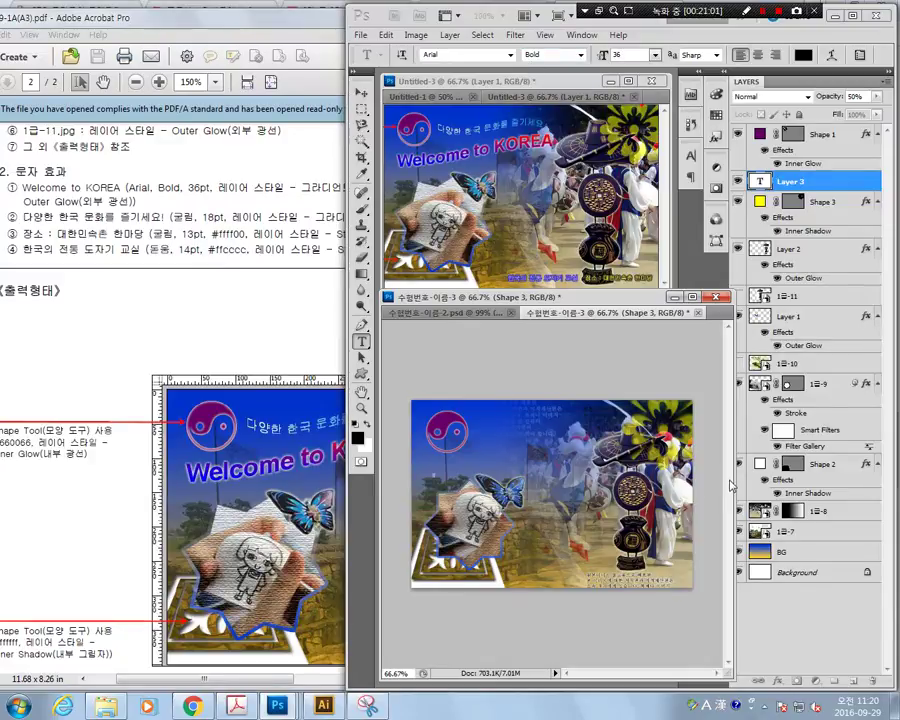
{"action": "key", "text": "Return"}
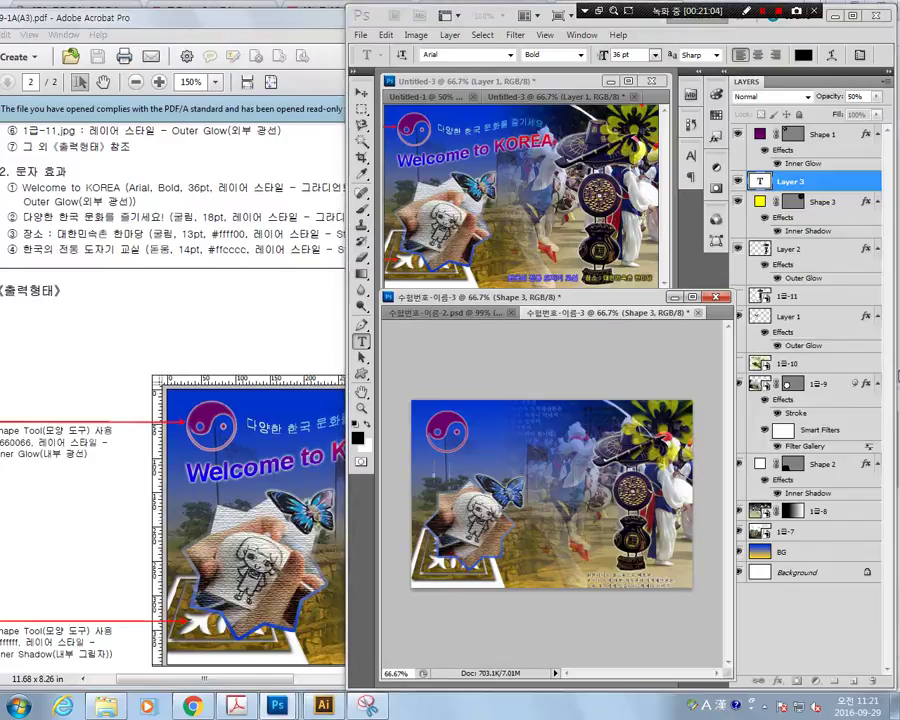
Step: Enter the text "Welcome to KOREA" and shift it slightly to the left below the taegeuk symbol
{"action": "type", "text": "Welcome to KO"}
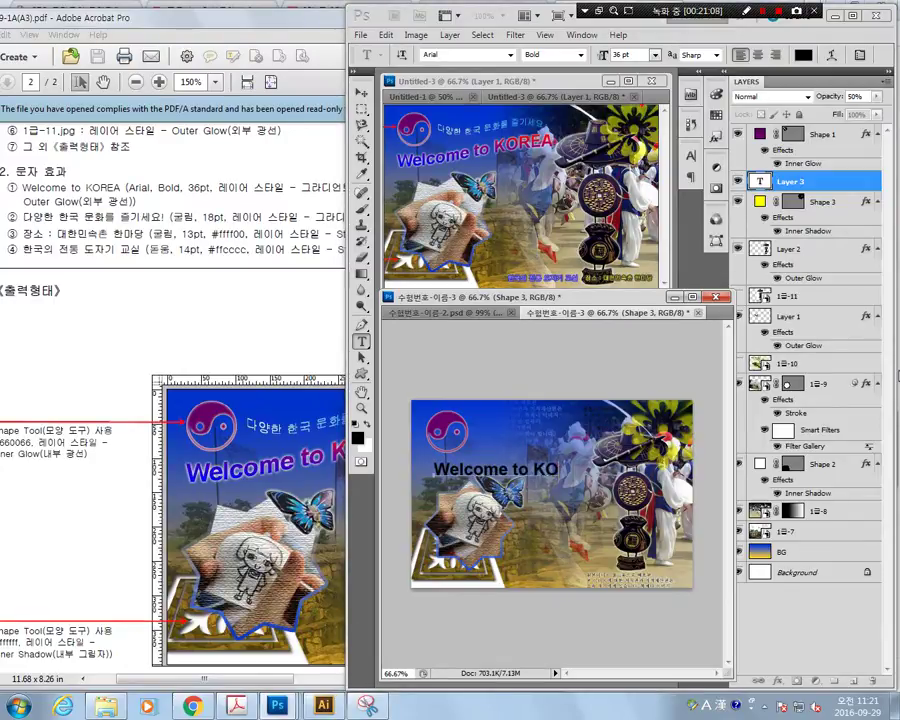
{"action": "type", "text": "REA"}
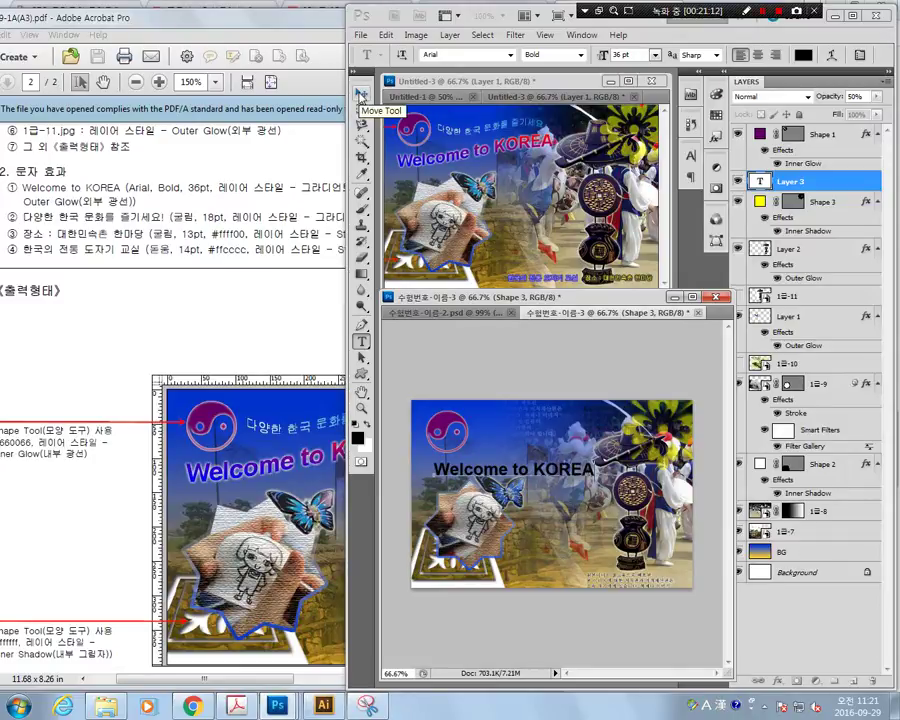
{"action": "left_click", "coordinate": [361, 95]}
{"action": "left_click_drag", "start_coordinate": [537, 473], "coordinate": [521, 469]}
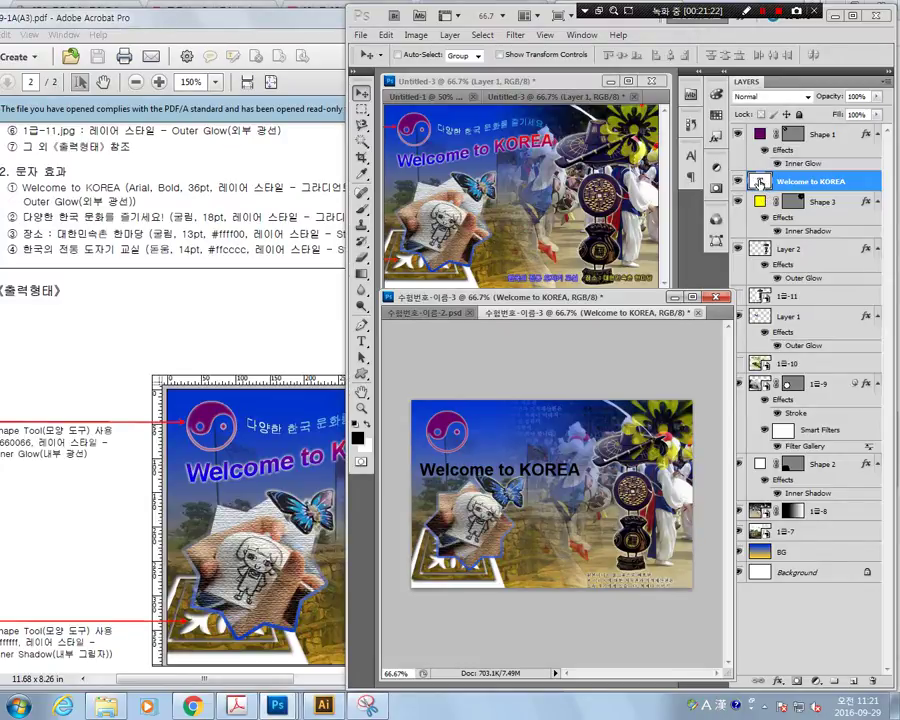
Step: Warp the "Welcome to KOREA" text with the horizontal Rise style and a bend of +40%
{"action": "double_click", "coordinate": [759, 182]}
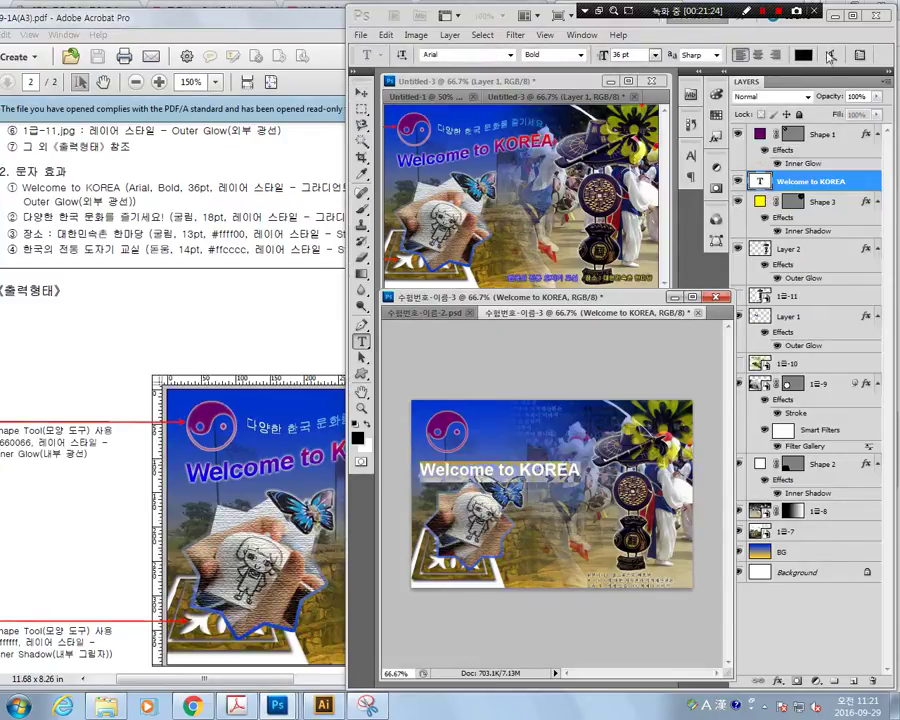
{"action": "left_click", "coordinate": [829, 54]}
{"action": "left_click_drag", "start_coordinate": [406, 144], "coordinate": [249, 146]}
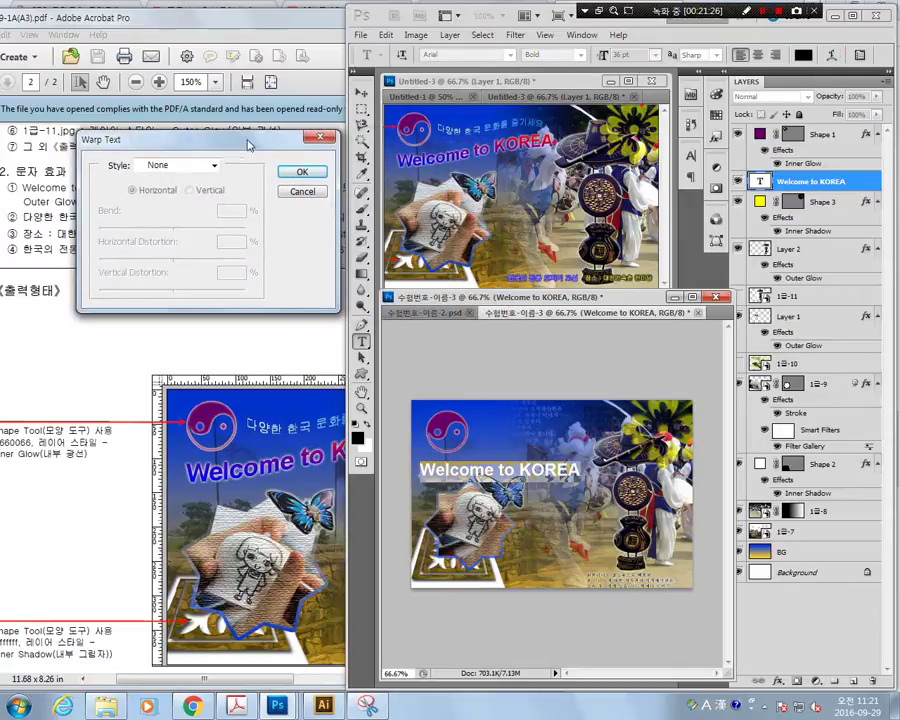
{"action": "left_click", "coordinate": [178, 165]}
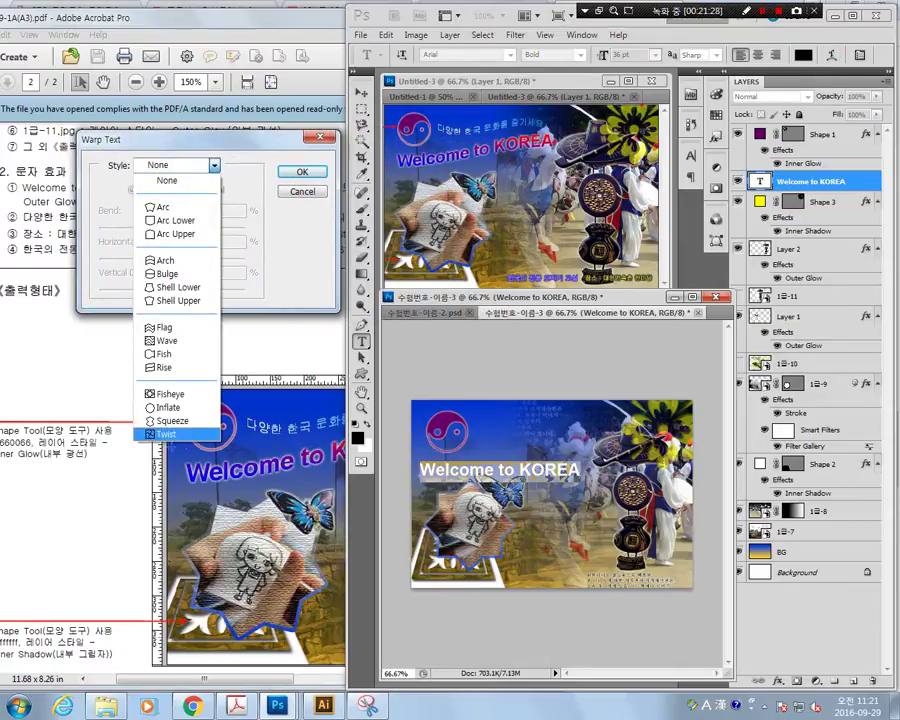
{"action": "left_click", "coordinate": [165, 327]}
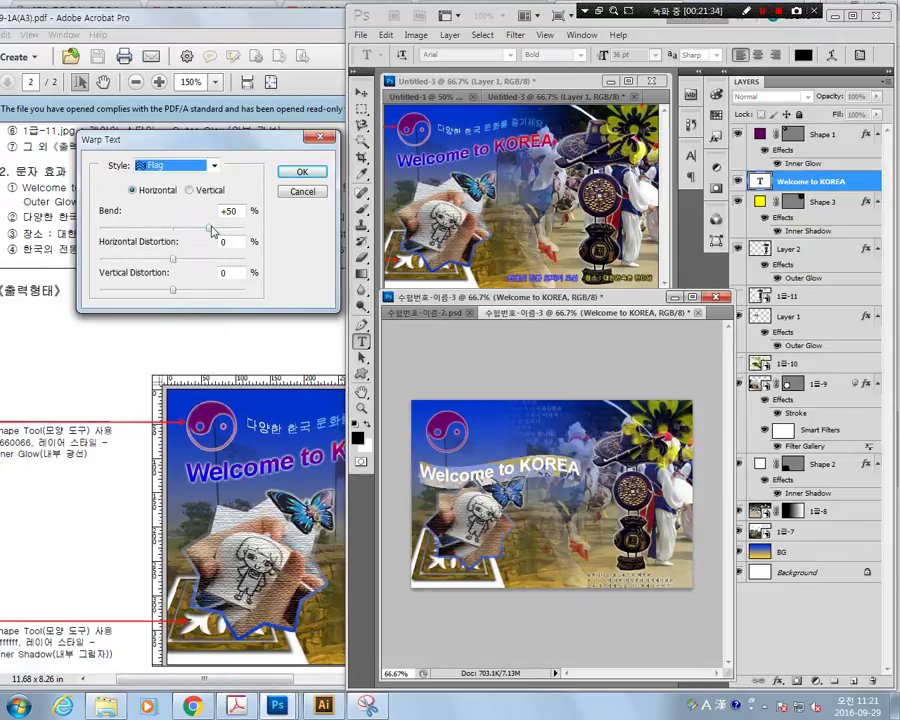
{"action": "left_click_drag", "start_coordinate": [211, 231], "coordinate": [202, 233]}
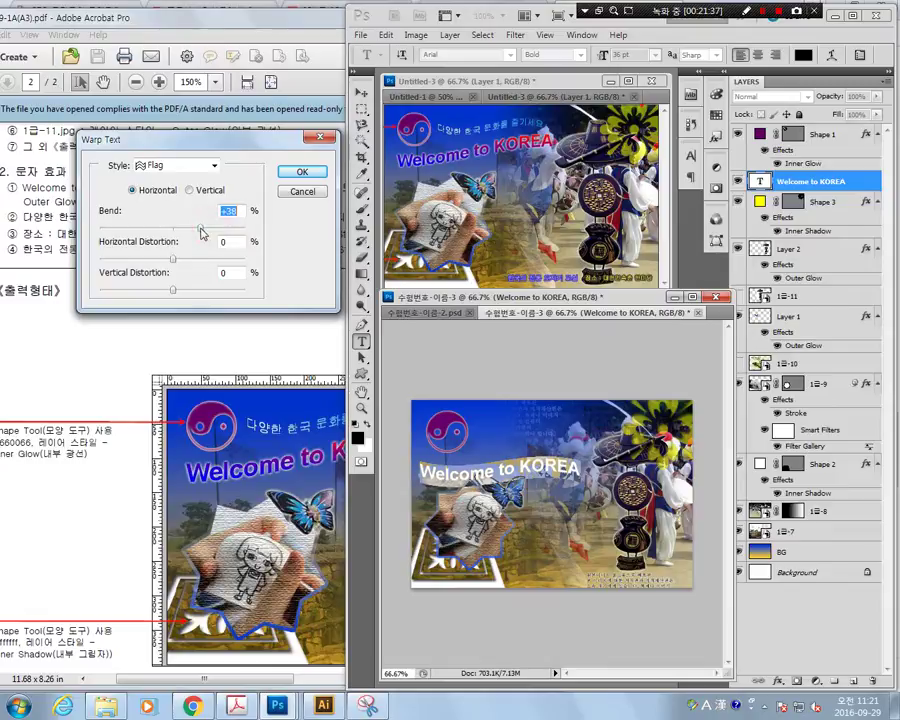
{"action": "left_click", "coordinate": [213, 166]}
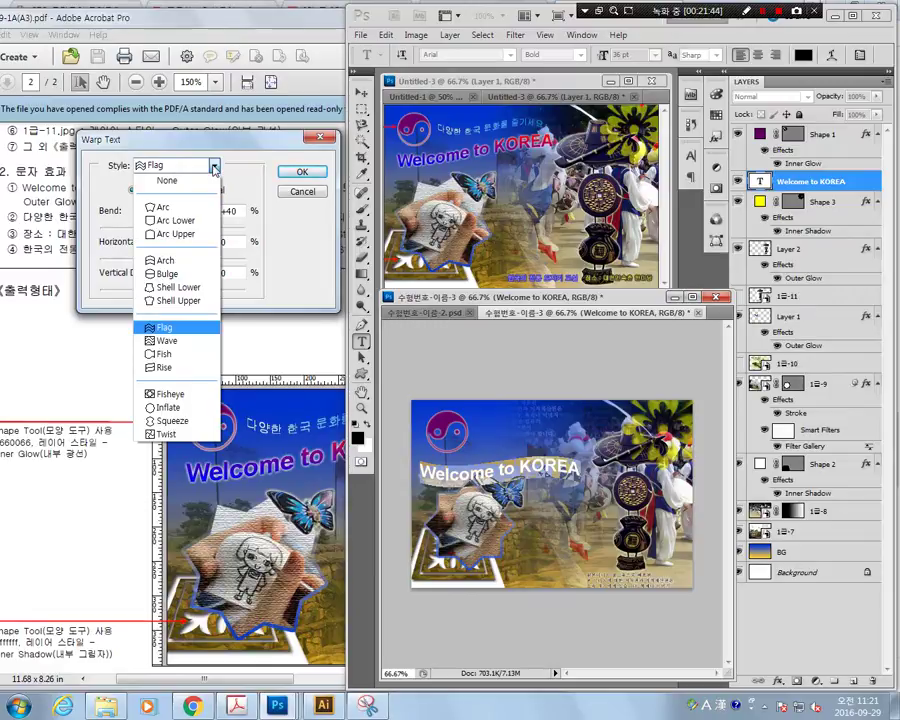
{"action": "left_click", "coordinate": [195, 368]}
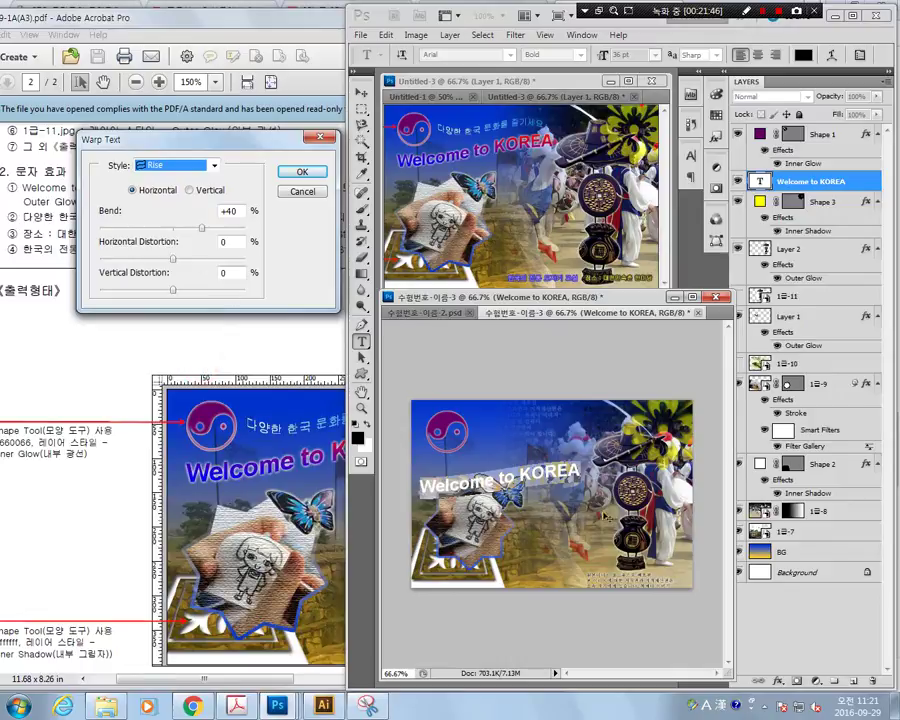
{"action": "left_click", "coordinate": [302, 175]}
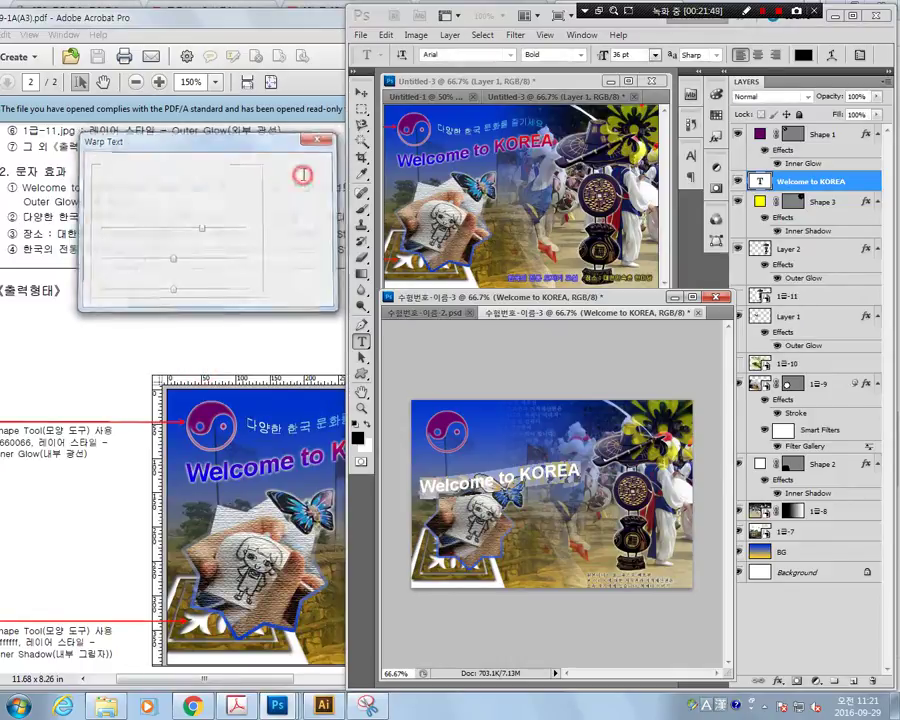
Step: Move the warped "Welcome to KOREA" text slightly up and to the right, above the butterfly
{"action": "left_click", "coordinate": [818, 238]}
{"action": "key", "text": "v"}
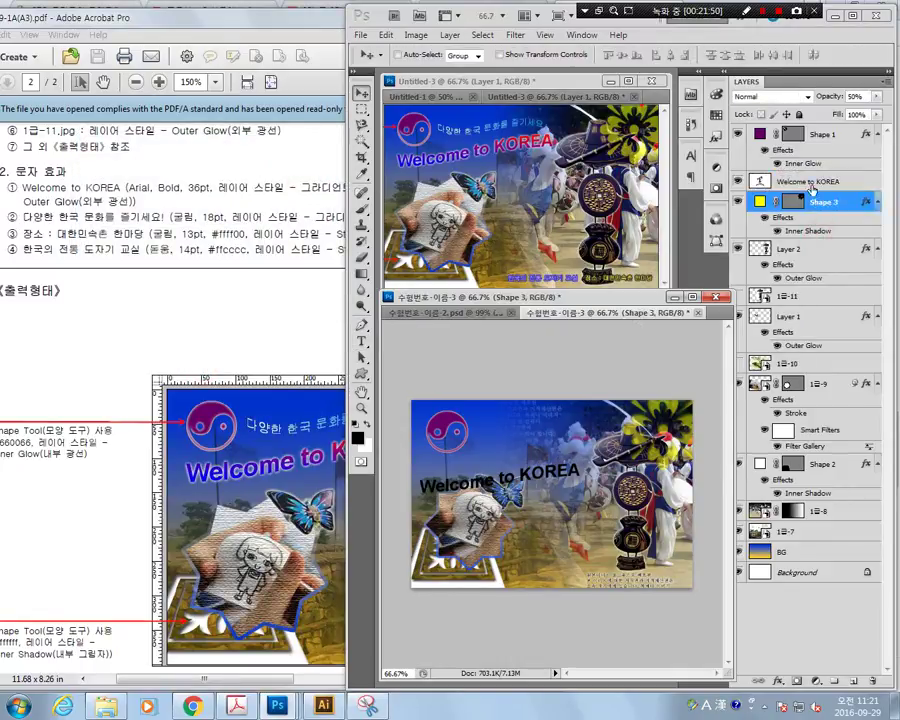
{"action": "left_click", "coordinate": [808, 182]}
{"action": "mouse_move", "coordinate": [519, 479]}
{"action": "left_mouse_down"}
{"action": "mouse_move", "coordinate": [519, 457]}
{"action": "mouse_move", "coordinate": [524, 463]}
{"action": "left_mouse_up"}
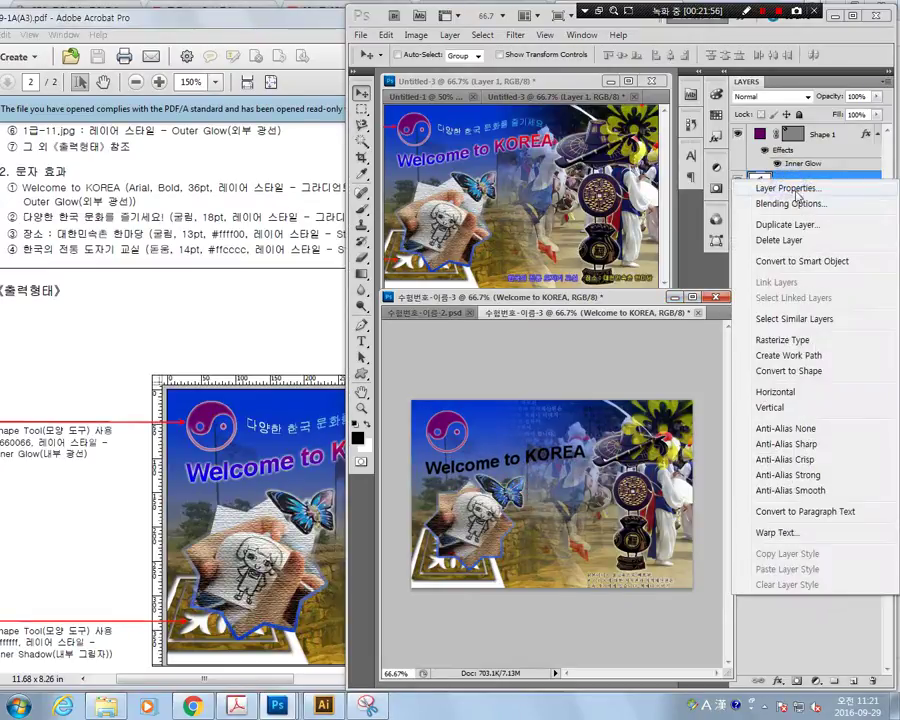
Step: Add an Outer Glow layer style to the "Welcome to KOREA" text, following the exam sheet
{"action": "right_click", "coordinate": [805, 181]}
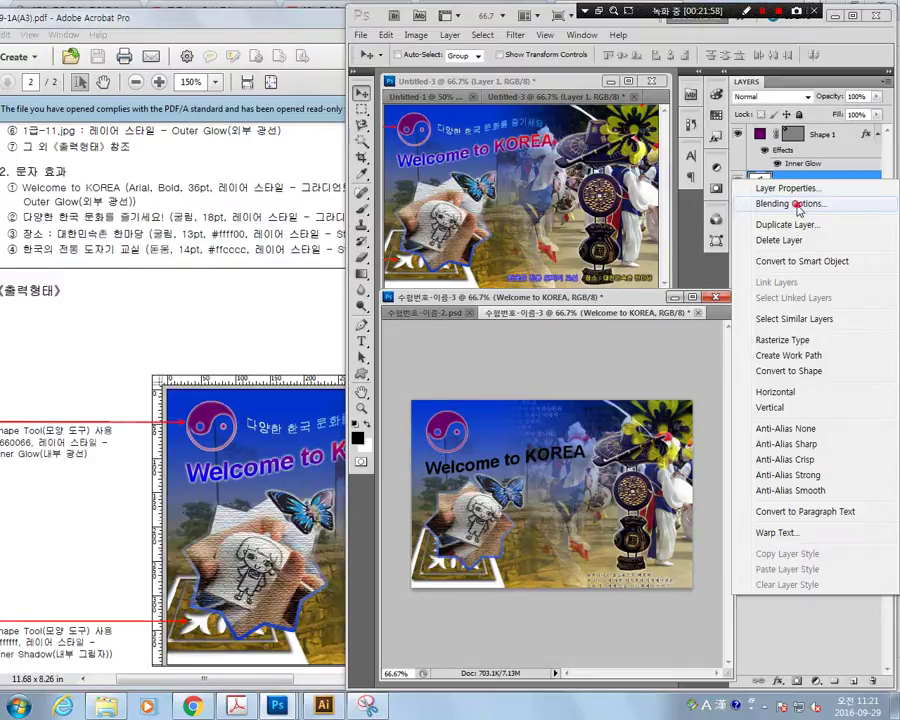
{"action": "left_click", "coordinate": [792, 204]}
{"action": "left_click", "coordinate": [188, 17]}
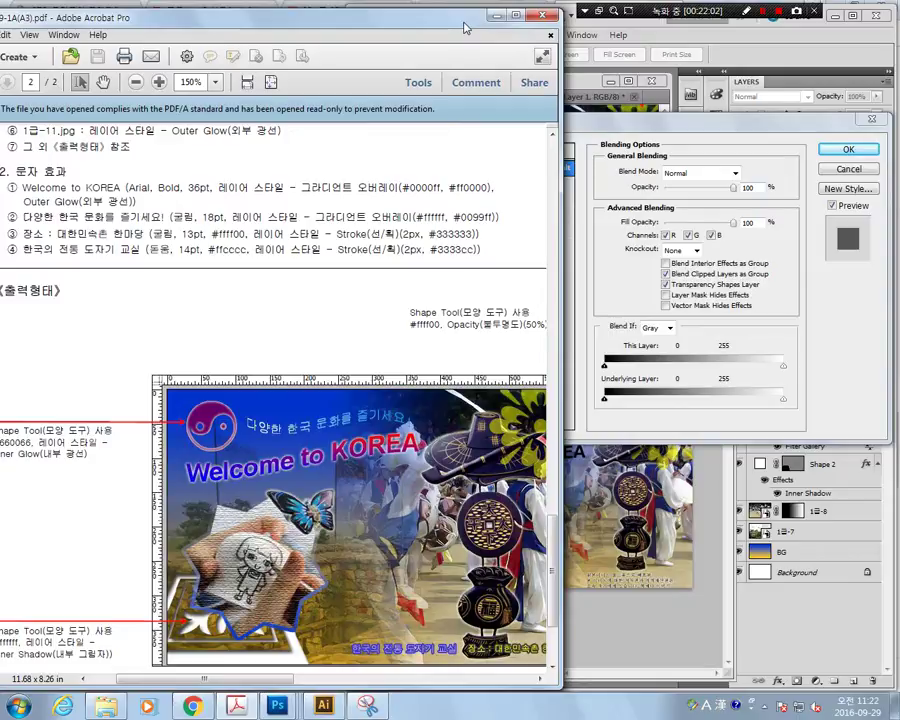
{"action": "left_click_drag", "start_coordinate": [463, 27], "coordinate": [249, 22]}
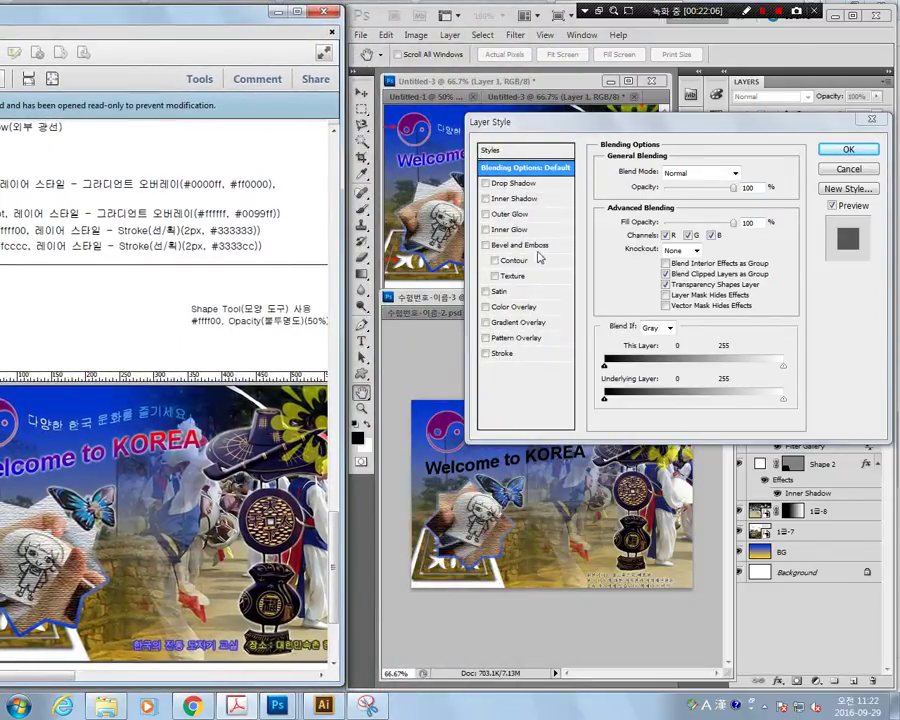
{"action": "left_click", "coordinate": [487, 214]}
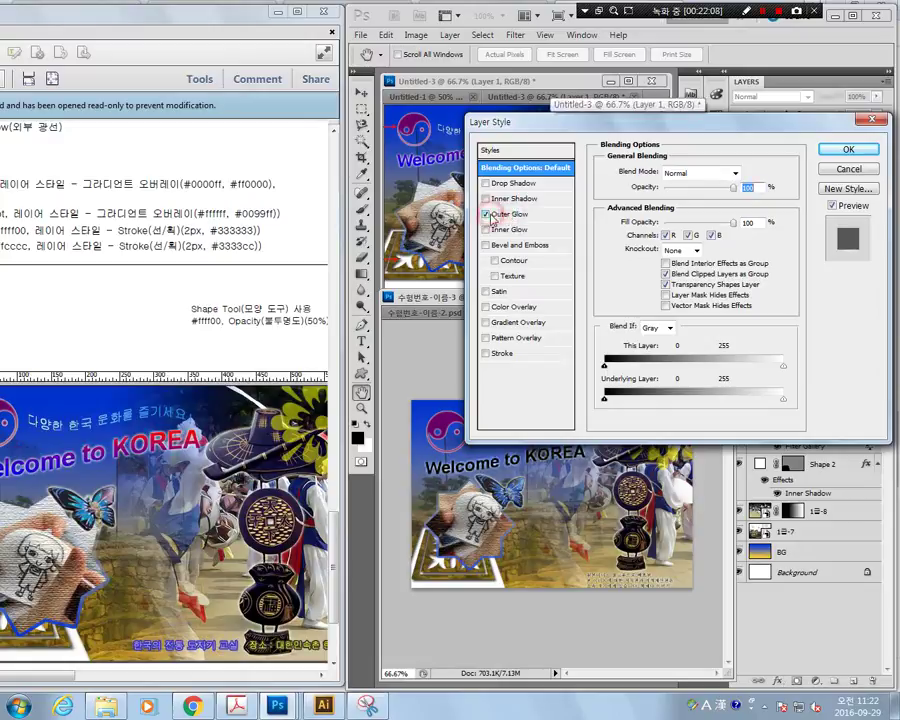
Step: Add a Gradient Overlay to the text and set the gradient's start stop to white
{"action": "left_click", "coordinate": [526, 327]}
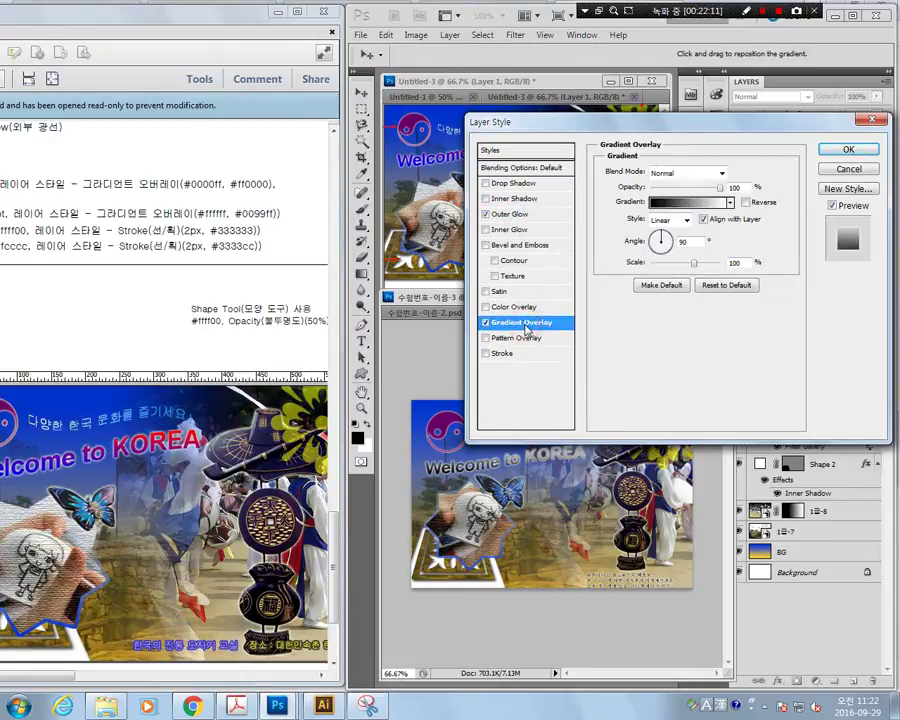
{"action": "left_click", "coordinate": [697, 205]}
{"action": "left_click", "coordinate": [523, 355]}
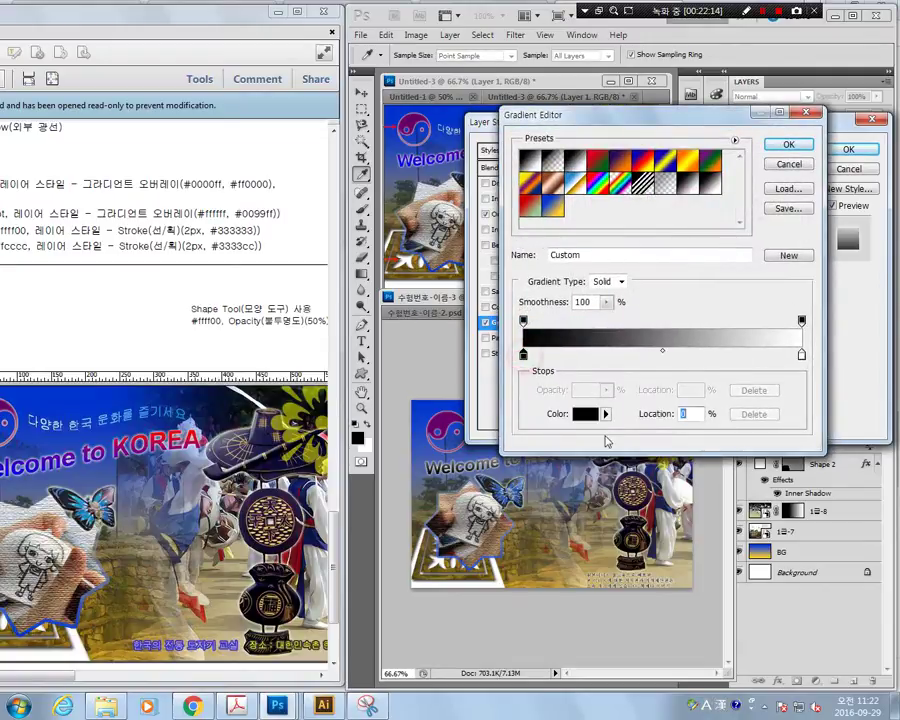
{"action": "left_click", "coordinate": [585, 413]}
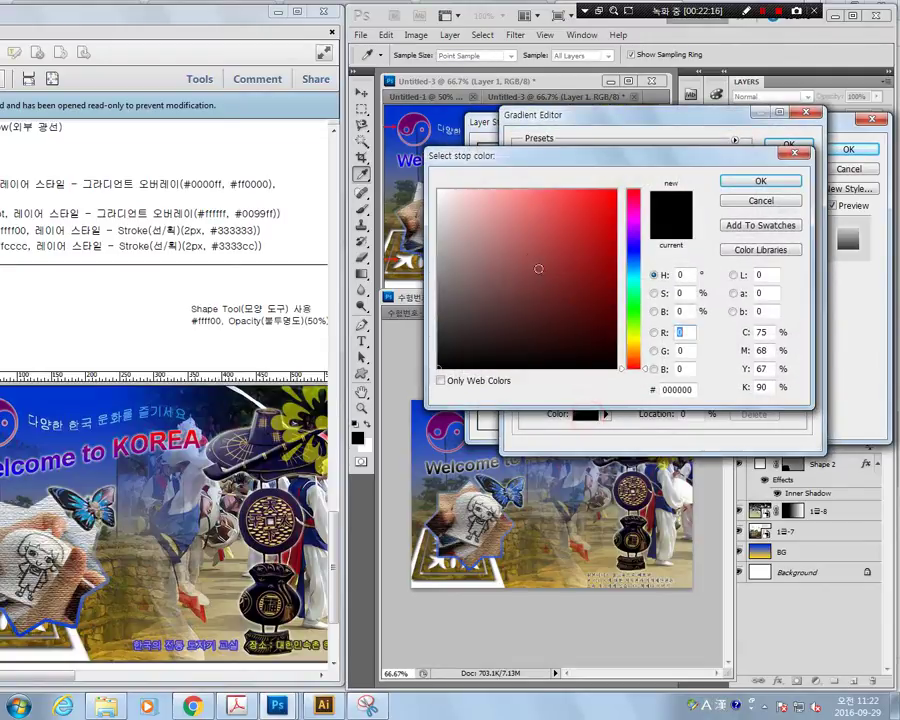
{"action": "left_click", "coordinate": [440, 189]}
{"action": "left_click", "coordinate": [764, 182]}
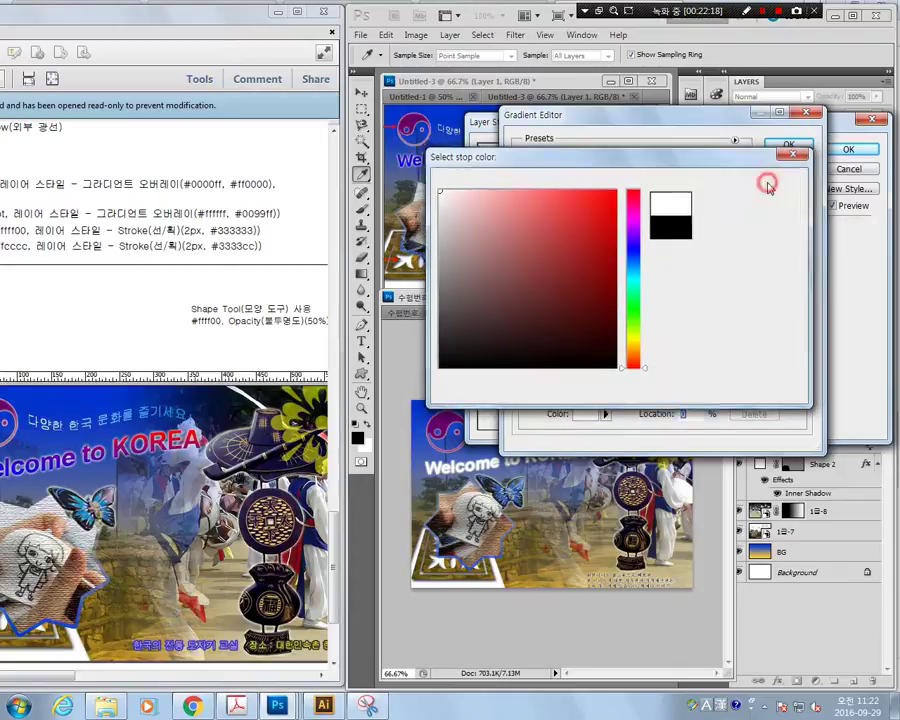
Step: Set the overlay gradient's end stop to #ff0000 and accept the gradient
{"action": "left_click", "coordinate": [802, 356]}
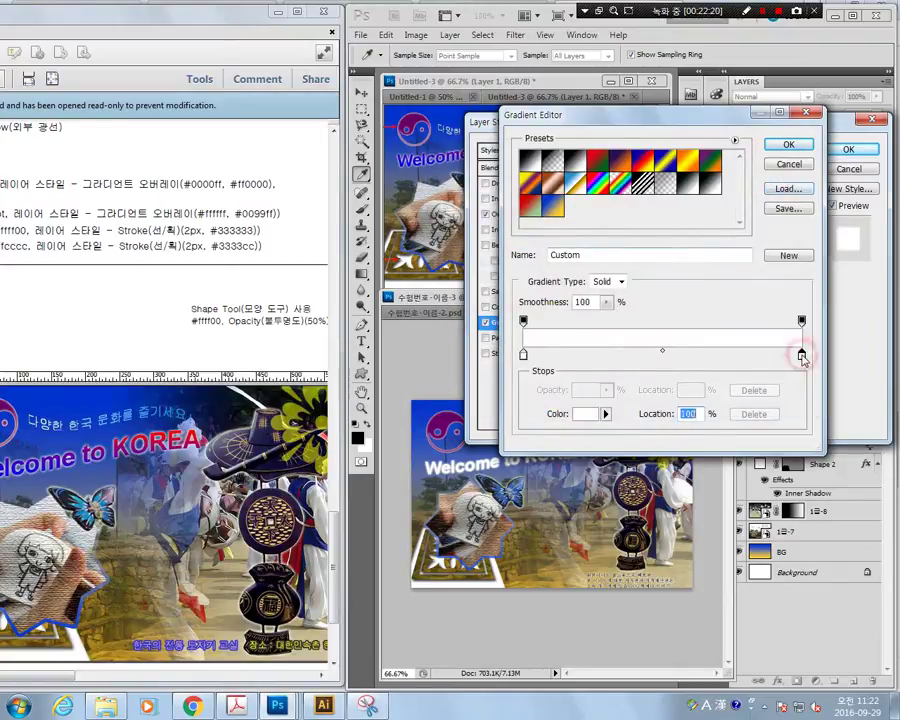
{"action": "left_click", "coordinate": [583, 416]}
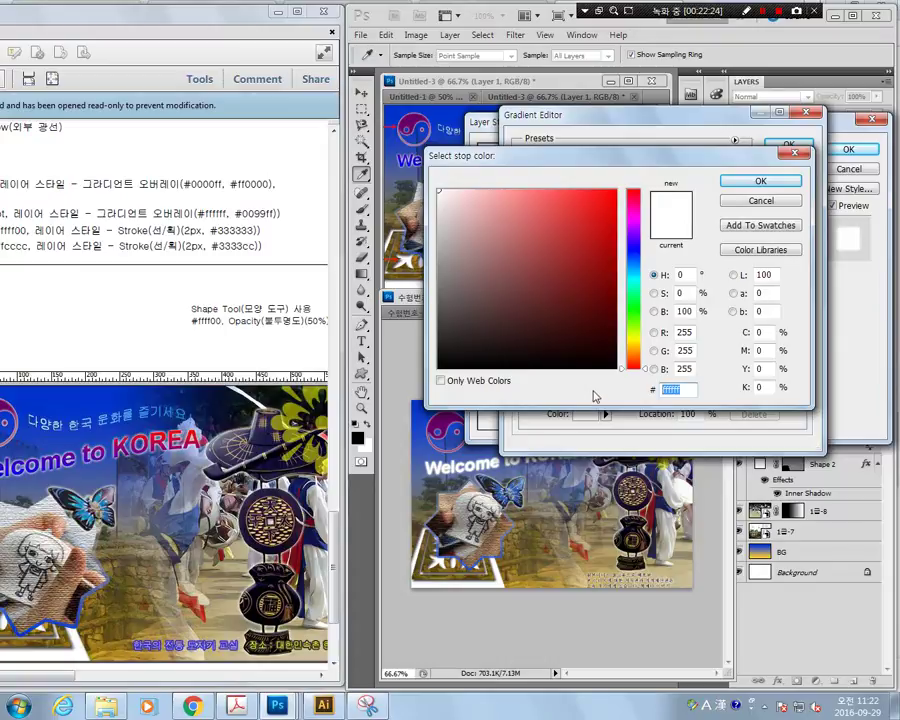
{"action": "type", "text": "ff0000"}
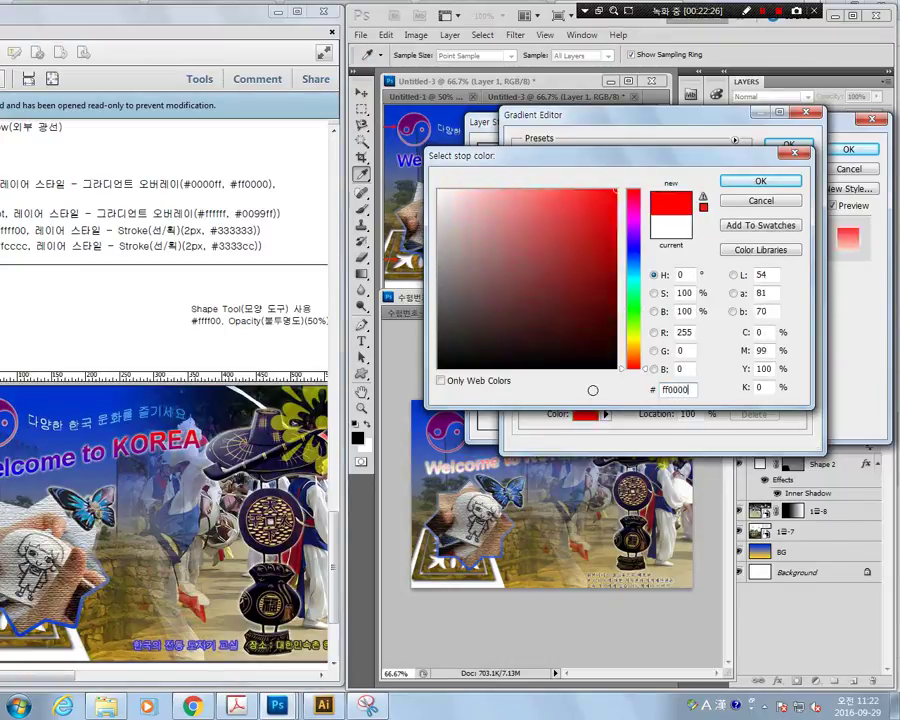
{"action": "left_click", "coordinate": [760, 181]}
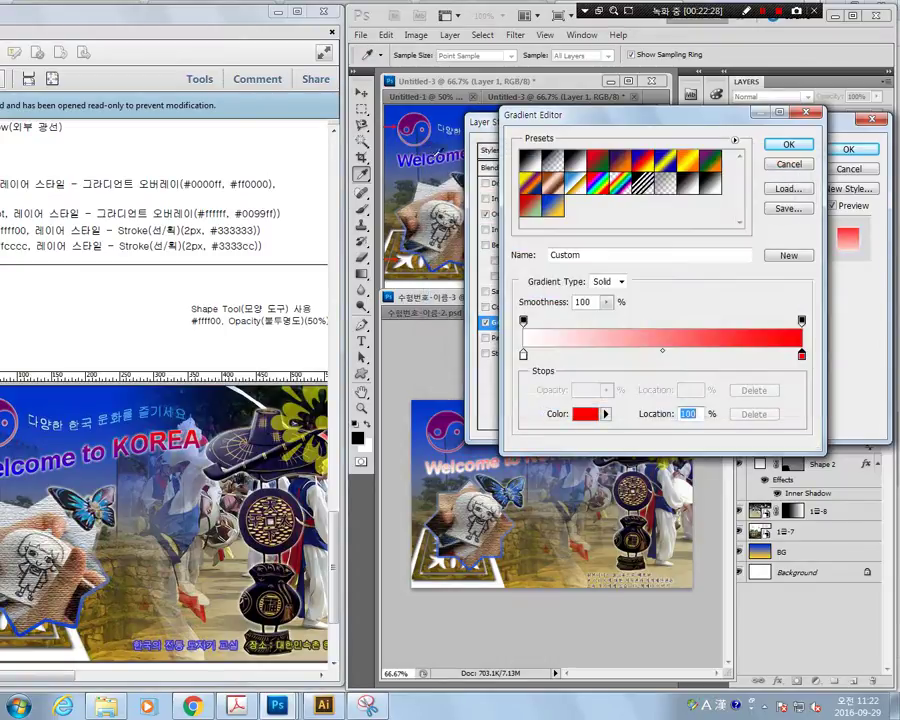
{"action": "left_click", "coordinate": [790, 145]}
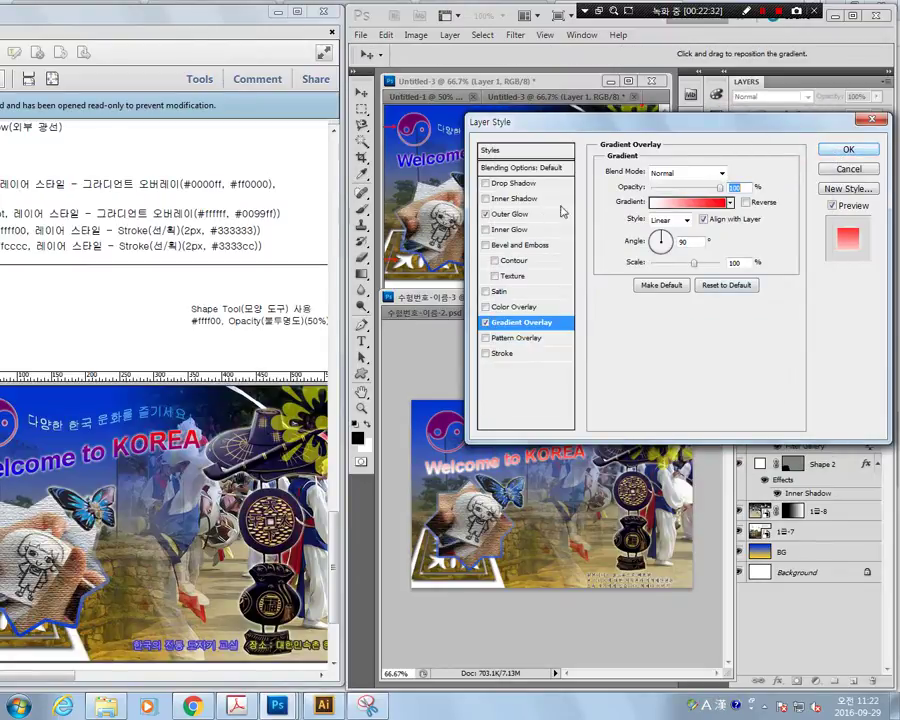
Step: Compare the "Welcome to KOREA" text with the exam sheet and check its specified gradient overlay colours
{"action": "left_click_drag", "start_coordinate": [582, 126], "coordinate": [691, 201]}
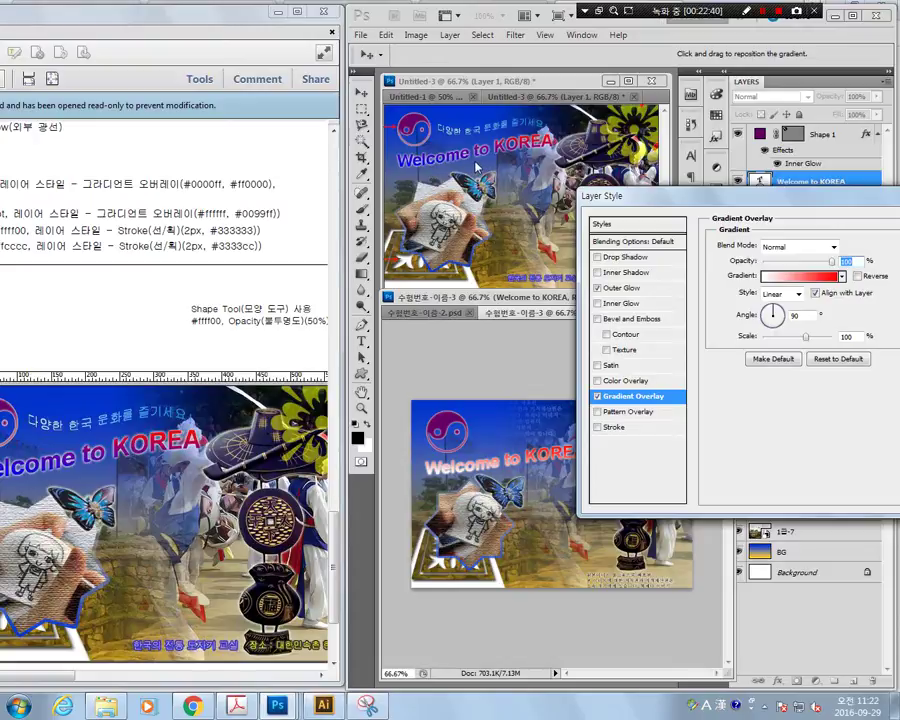
{"action": "left_click_drag", "start_coordinate": [235, 22], "coordinate": [436, 20]}
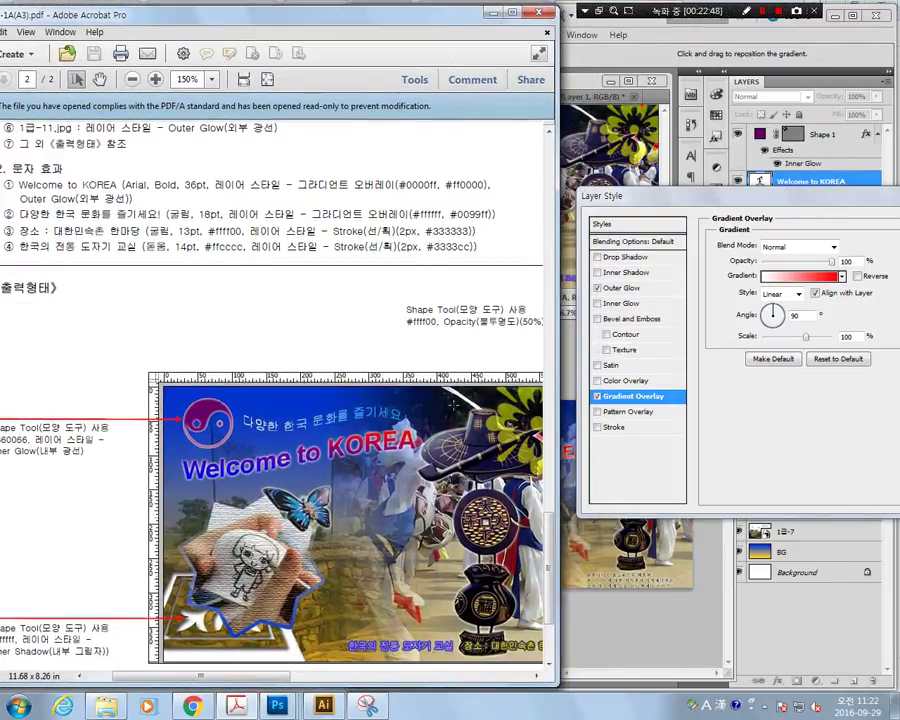
{"action": "left_click", "coordinate": [813, 202]}
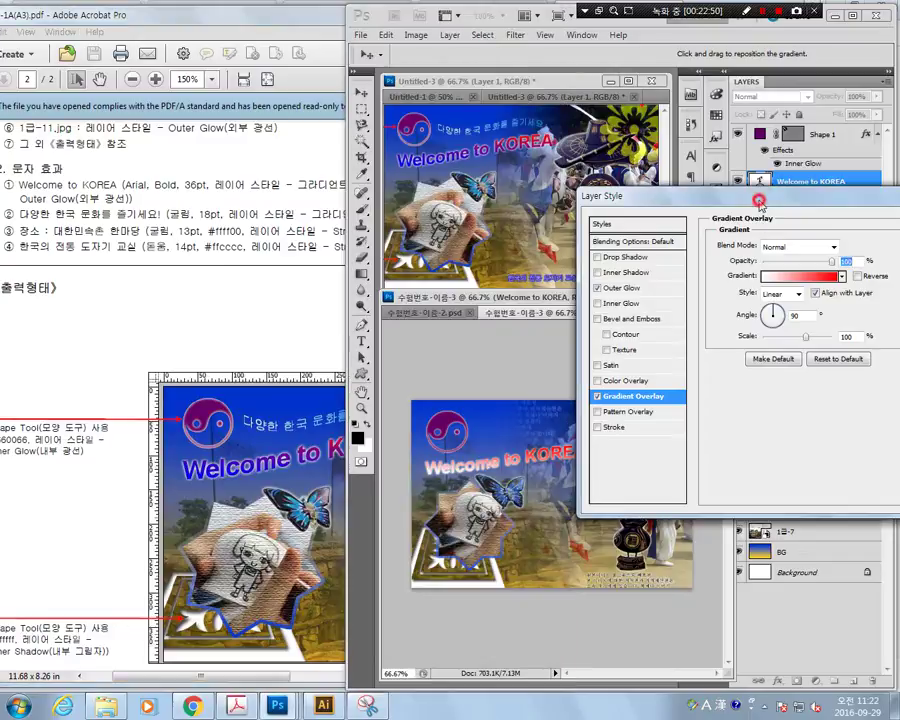
{"action": "left_click", "coordinate": [254, 18]}
{"action": "left_click_drag", "start_coordinate": [313, 18], "coordinate": [101, 19]}
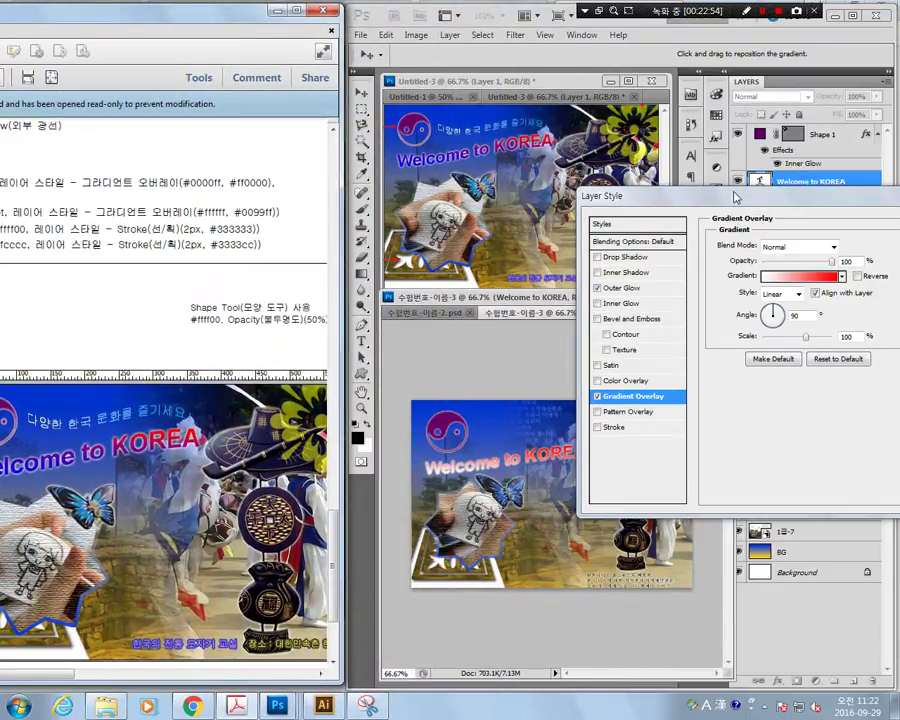
{"action": "left_click_drag", "start_coordinate": [735, 197], "coordinate": [561, 166]}
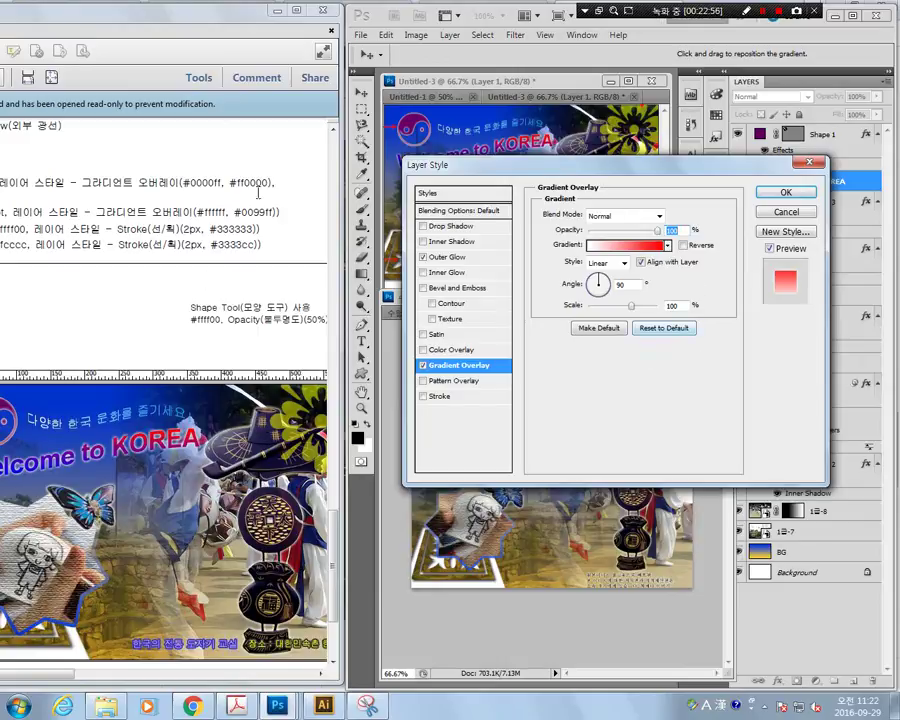
{"action": "left_click_drag", "start_coordinate": [188, 184], "coordinate": [208, 184]}
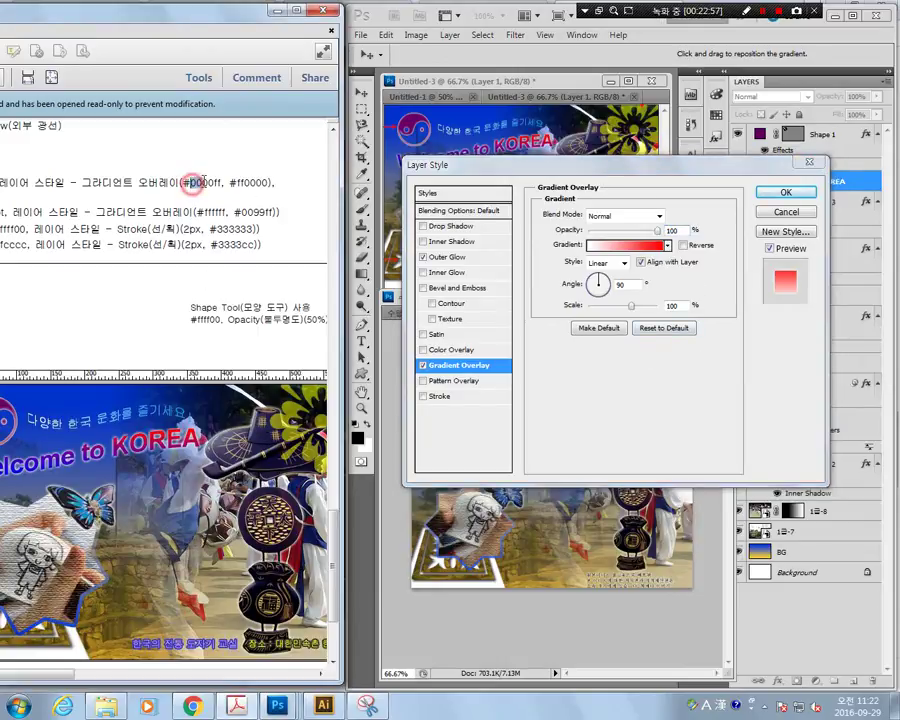
Step: Set the overlay gradient's start stop to #0000ff and apply the layer style to the "Welcome to KOREA" text
{"action": "left_click", "coordinate": [610, 246]}
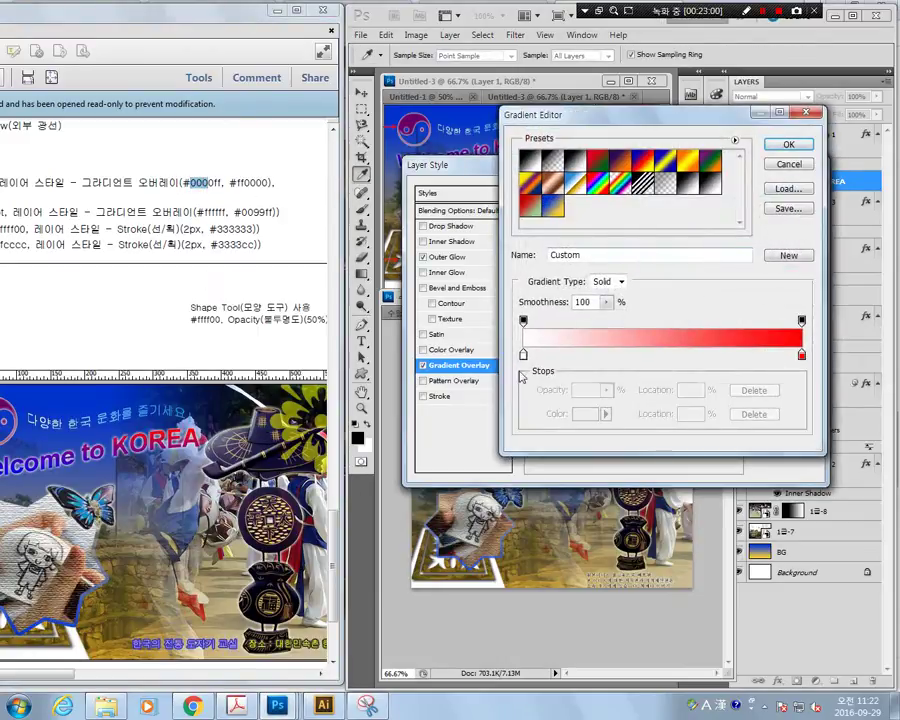
{"action": "left_click", "coordinate": [523, 355]}
{"action": "left_click", "coordinate": [584, 413]}
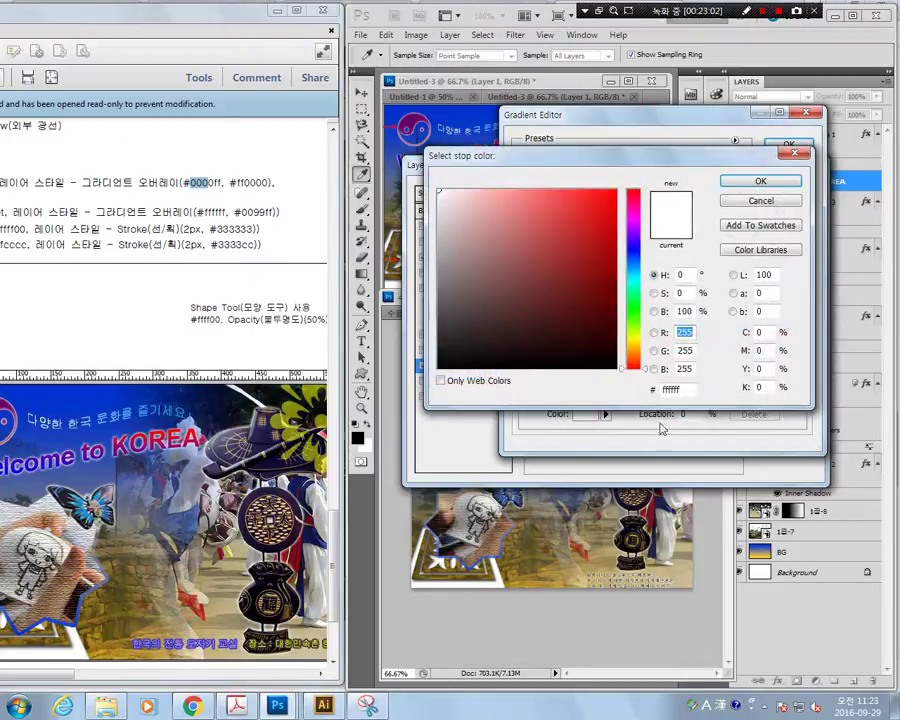
{"action": "left_click", "coordinate": [672, 389]}
{"action": "type", "text": "00"}
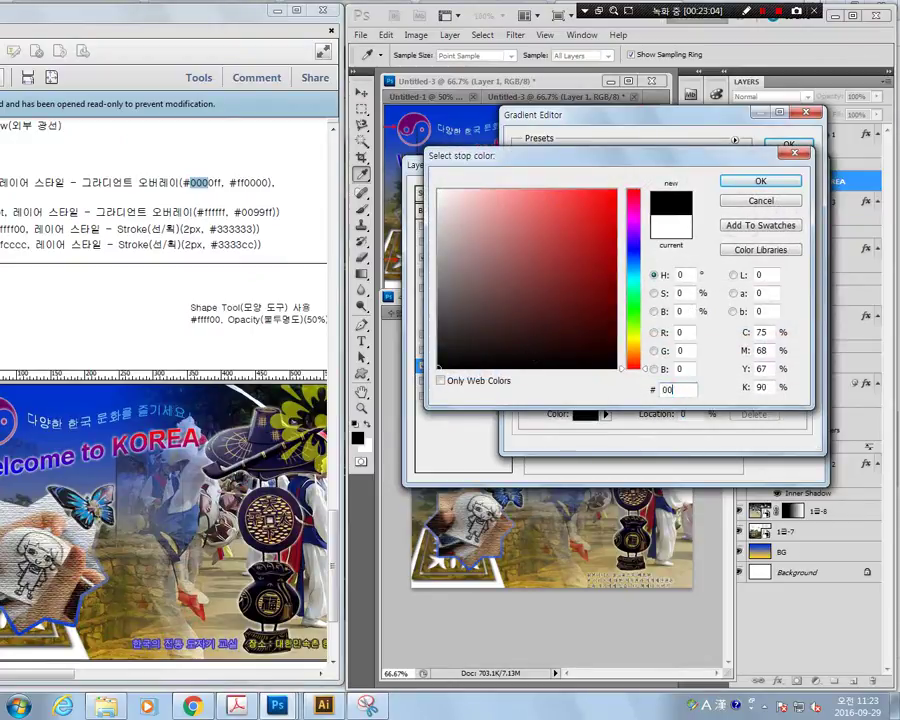
{"action": "type", "text": "00ff"}
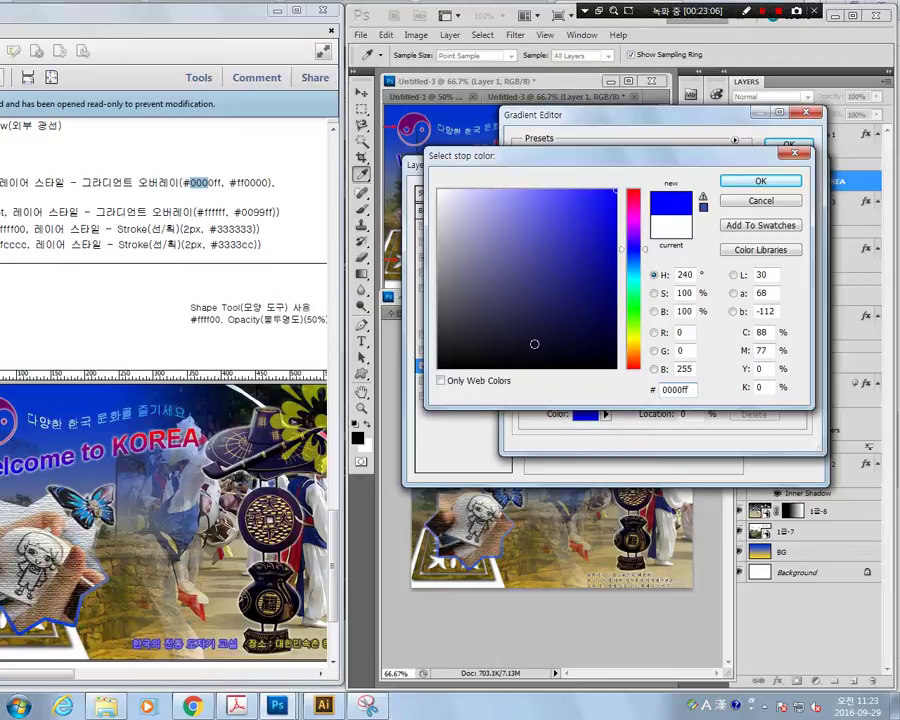
{"action": "key", "text": "Return"}
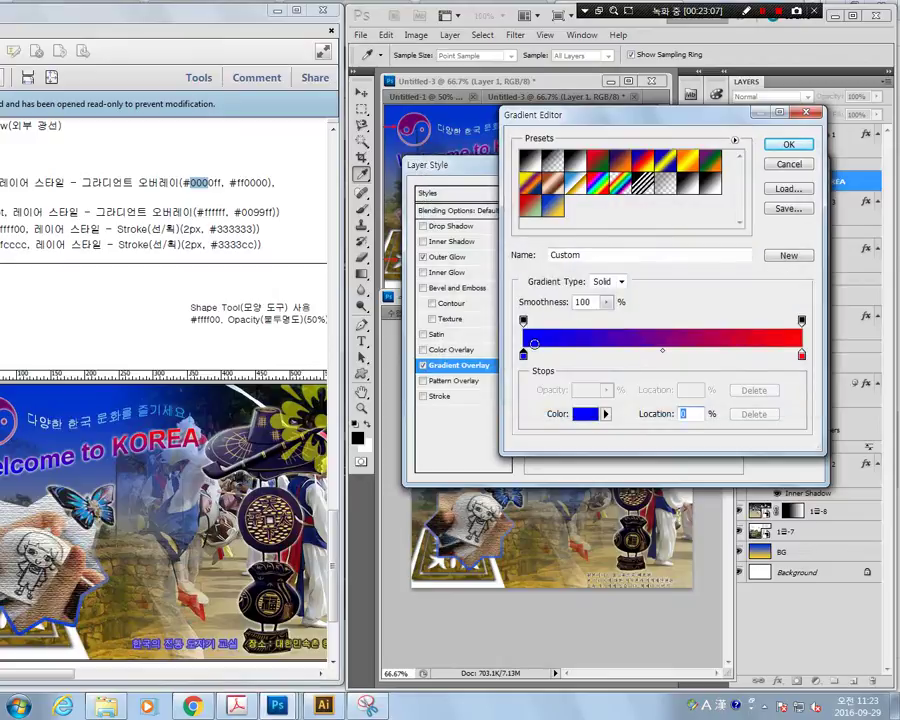
{"action": "left_click", "coordinate": [789, 146]}
{"action": "left_click_drag", "start_coordinate": [567, 168], "coordinate": [779, 117]}
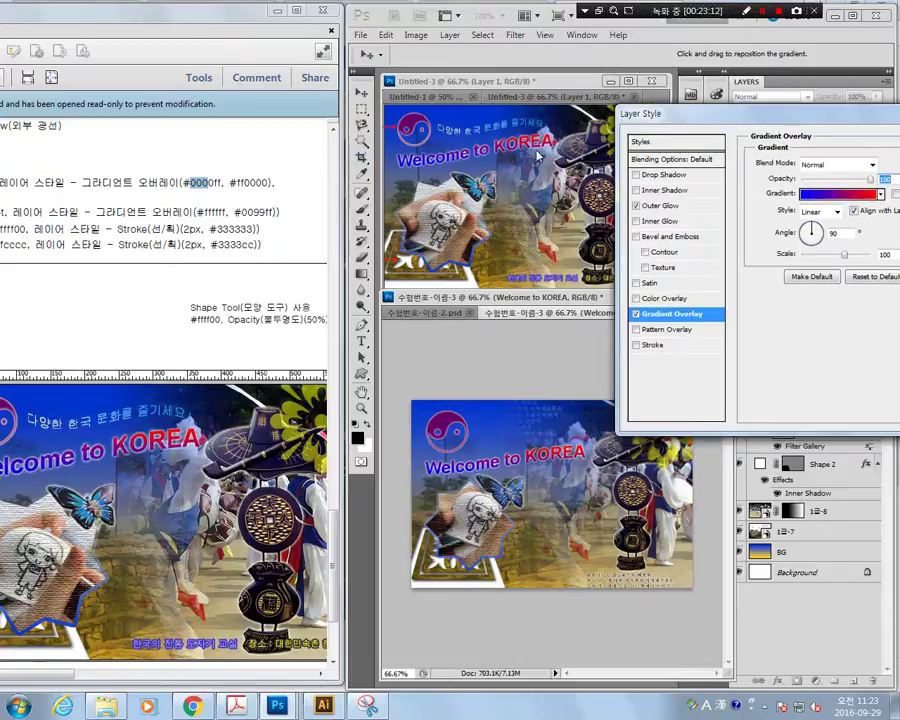
{"action": "left_click_drag", "start_coordinate": [720, 113], "coordinate": [484, 134]}
{"action": "left_click", "coordinate": [762, 163]}
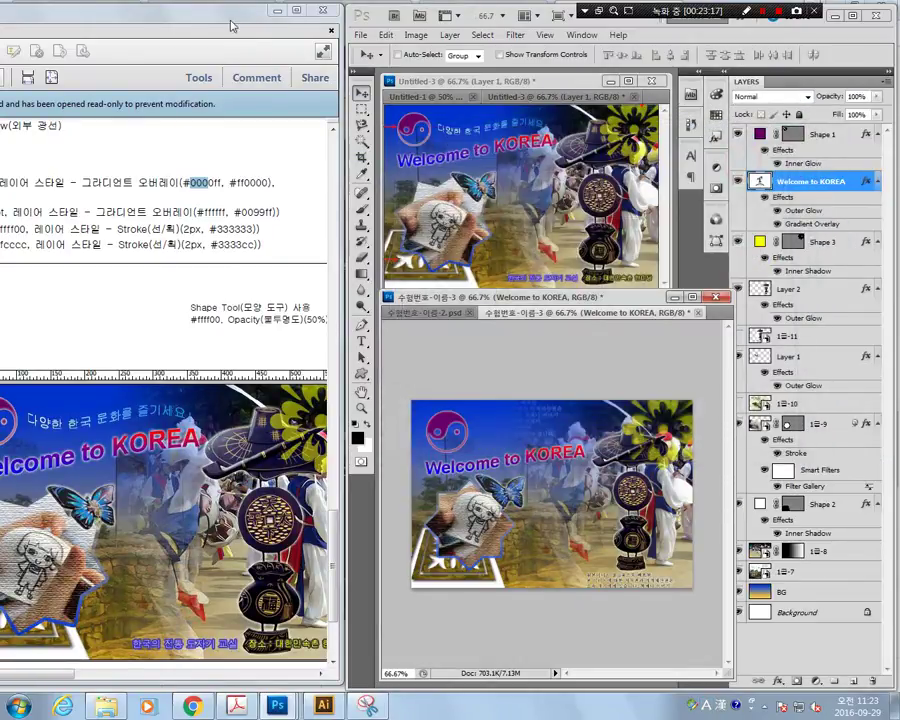
Step: Start a new text line above "Welcome to KOREA", beside the taegeuk emblem, in the 굴림 font given on the exam sheet
{"action": "left_click", "coordinate": [226, 18]}
{"action": "left_click_drag", "start_coordinate": [194, 16], "coordinate": [436, 18]}
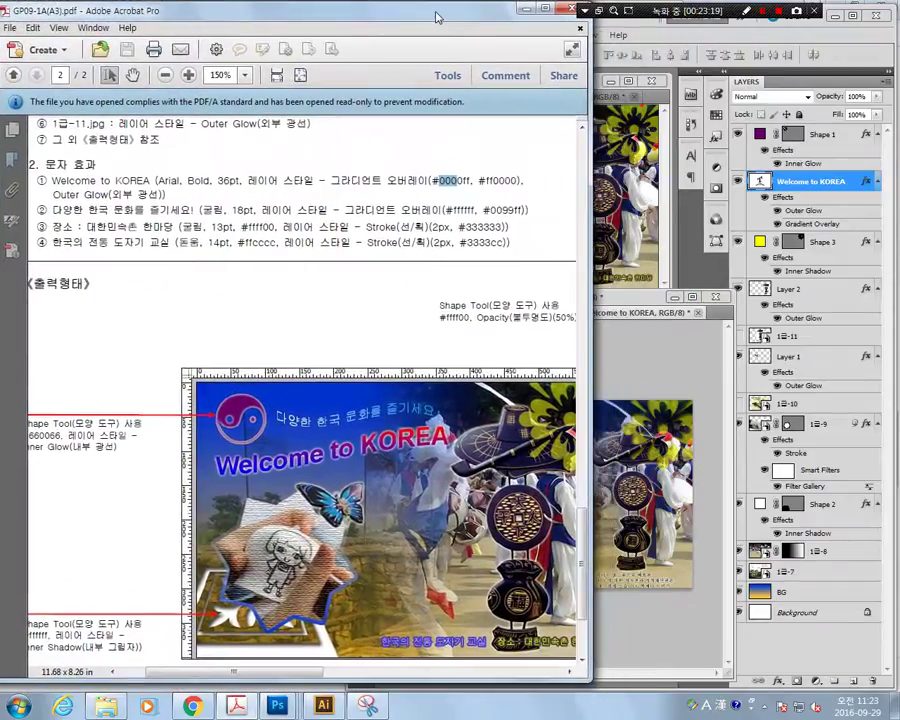
{"action": "left_click", "coordinate": [711, 41]}
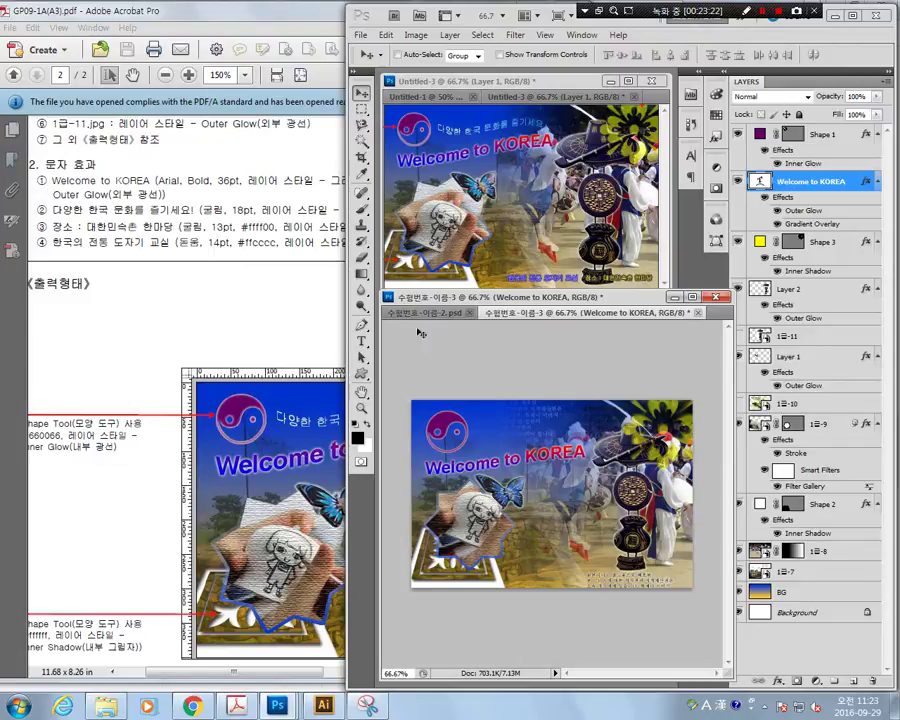
{"action": "left_click_drag", "start_coordinate": [257, 22], "coordinate": [224, 14]}
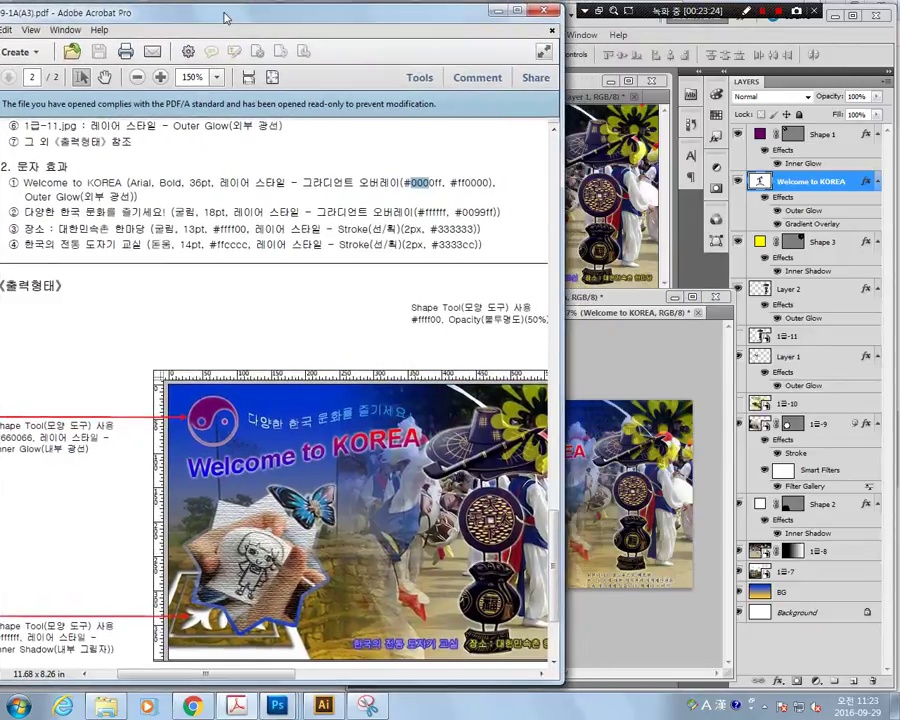
{"action": "left_click", "coordinate": [737, 34]}
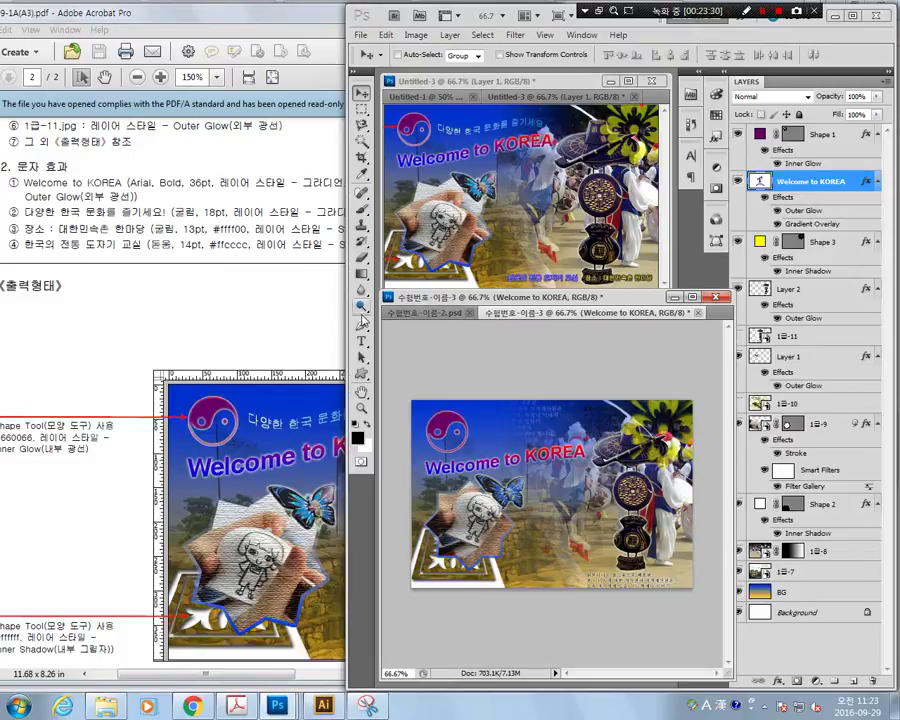
{"action": "left_click", "coordinate": [362, 341]}
{"action": "left_click", "coordinate": [478, 431]}
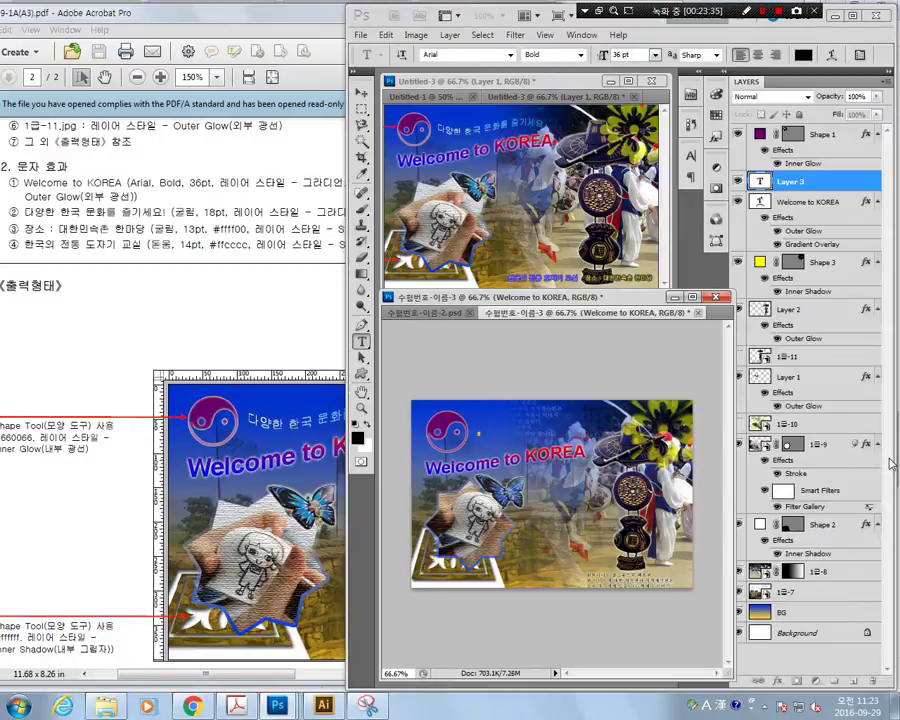
{"action": "left_click", "coordinate": [510, 55]}
{"action": "left_click_drag", "start_coordinate": [651, 164], "coordinate": [653, 96]}
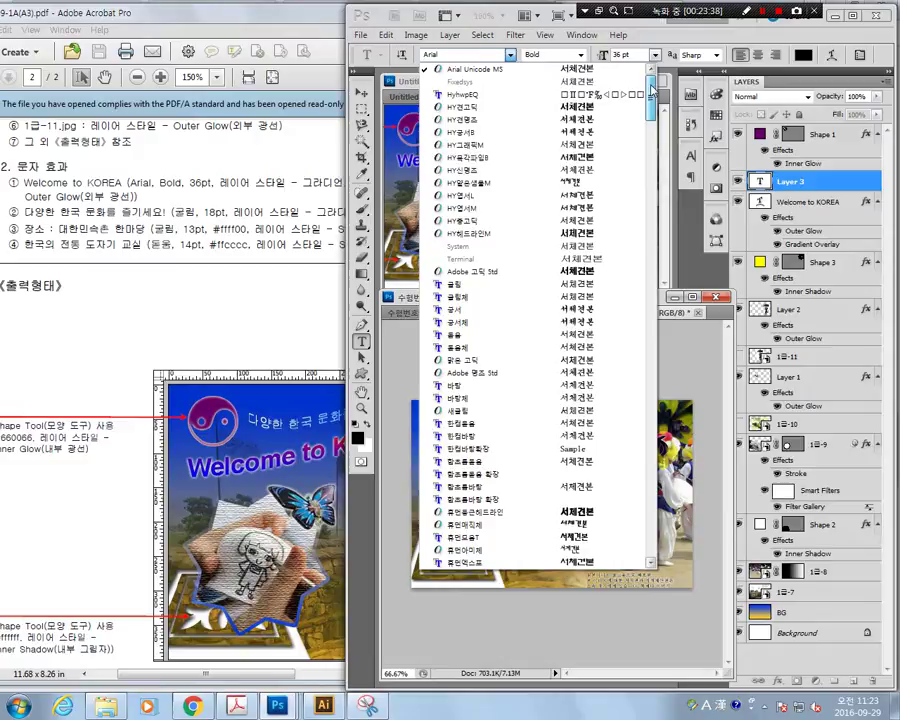
{"action": "left_click", "coordinate": [531, 286]}
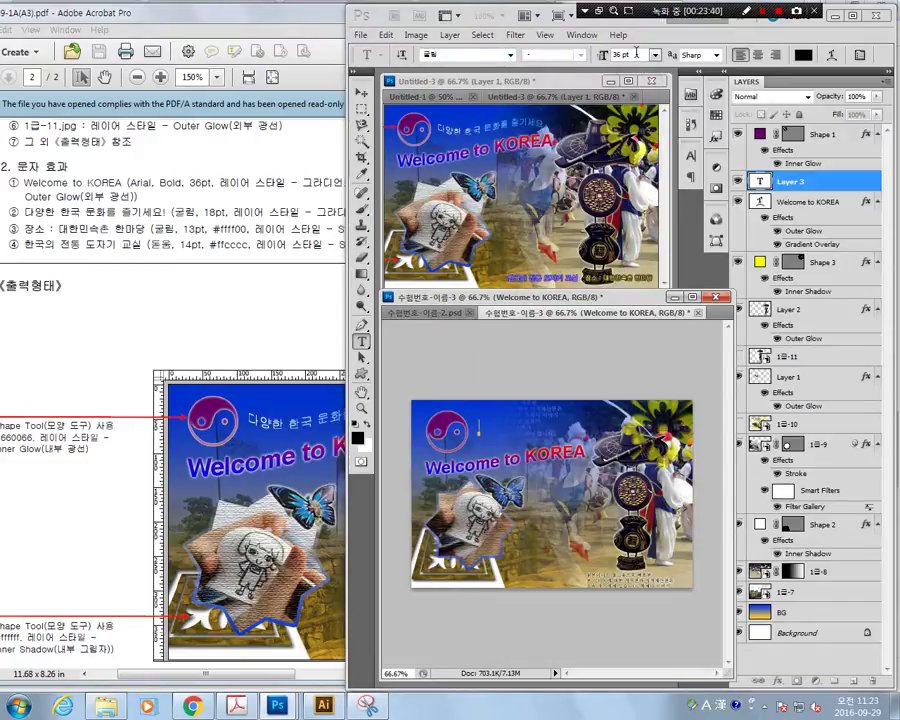
Step: Enter "다양한 한국 문화를 즐기세요!" at 18 pt and move the text slightly up and to the left
{"action": "left_click_drag", "start_coordinate": [631, 55], "coordinate": [542, 58]}
{"action": "type", "text": "18"}
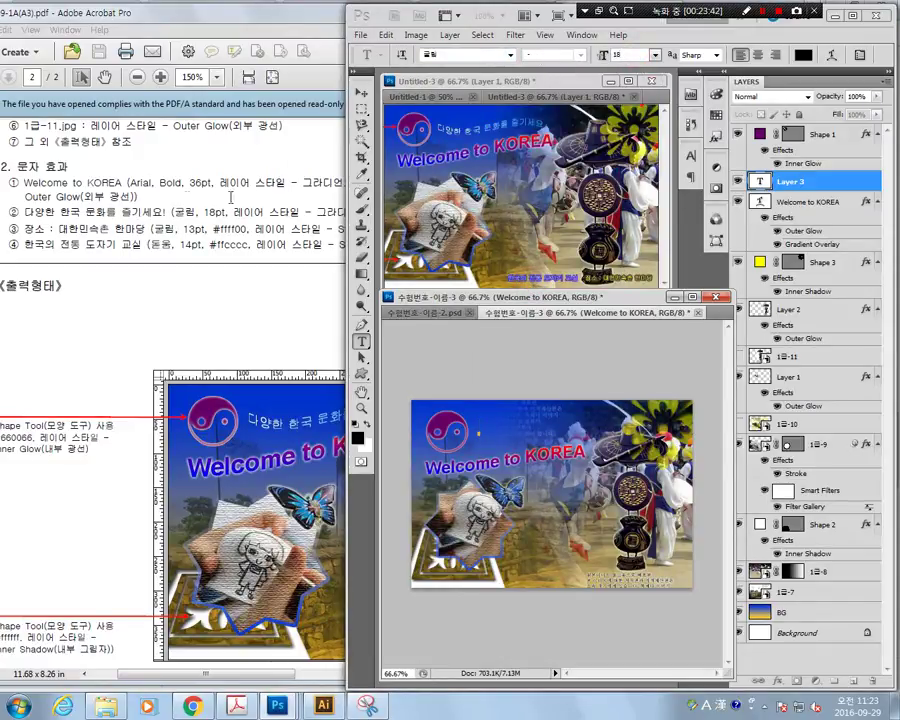
{"action": "key", "text": "Return"}
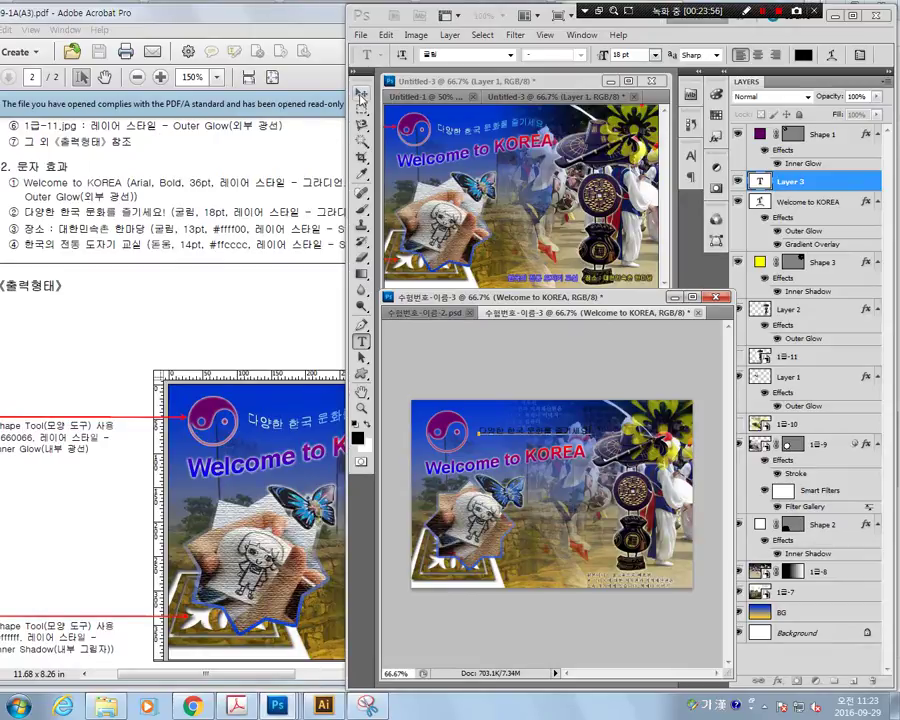
{"action": "left_click", "coordinate": [361, 94]}
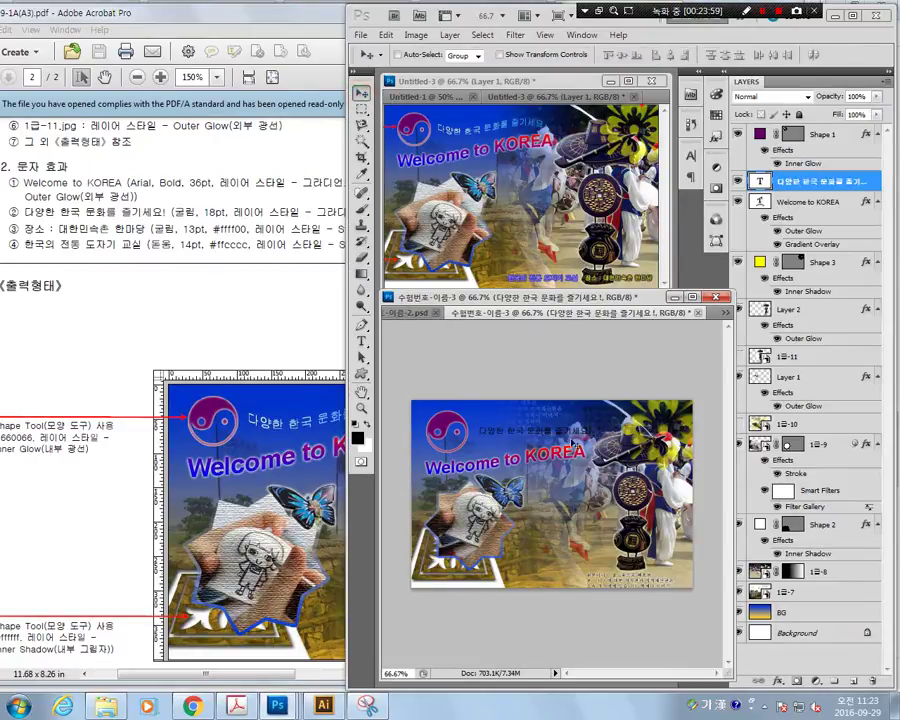
{"action": "left_click_drag", "start_coordinate": [532, 437], "coordinate": [528, 435]}
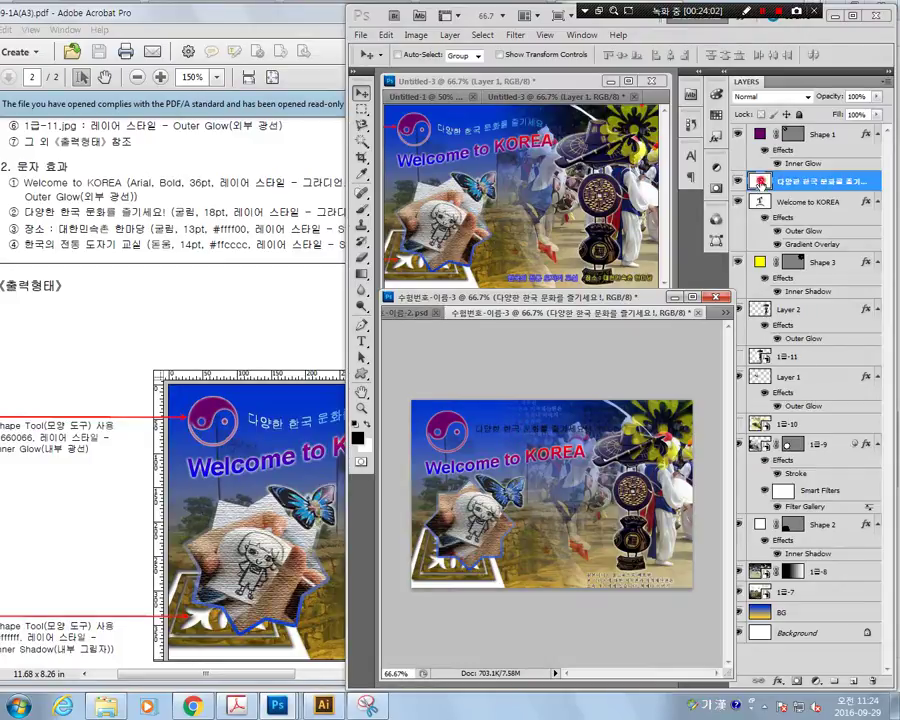
Step: Warp the "다양한 한국 문화를 즐기세요!" text with the horizontal Flag style and a bend of +76%
{"action": "double_click", "coordinate": [761, 181]}
{"action": "left_click", "coordinate": [834, 56]}
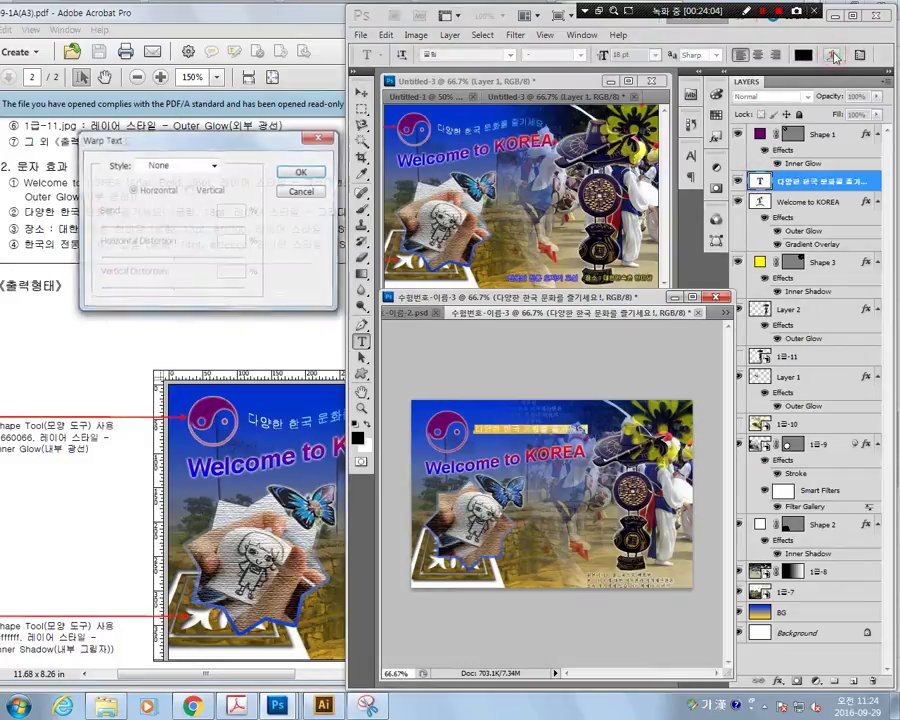
{"action": "left_click", "coordinate": [212, 166]}
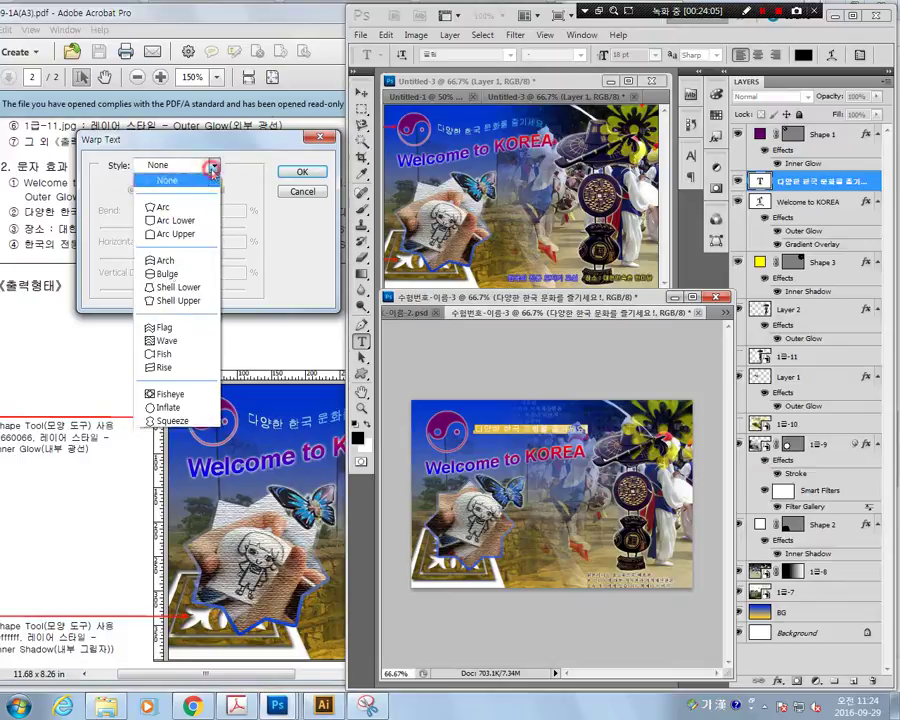
{"action": "left_click", "coordinate": [192, 326]}
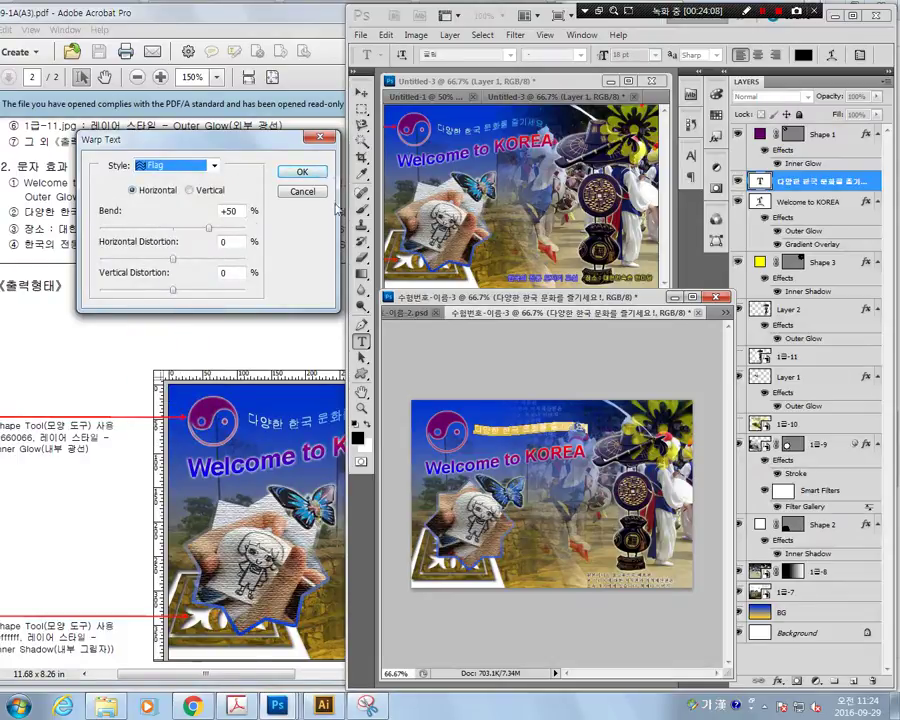
{"action": "left_click_drag", "start_coordinate": [207, 230], "coordinate": [228, 233]}
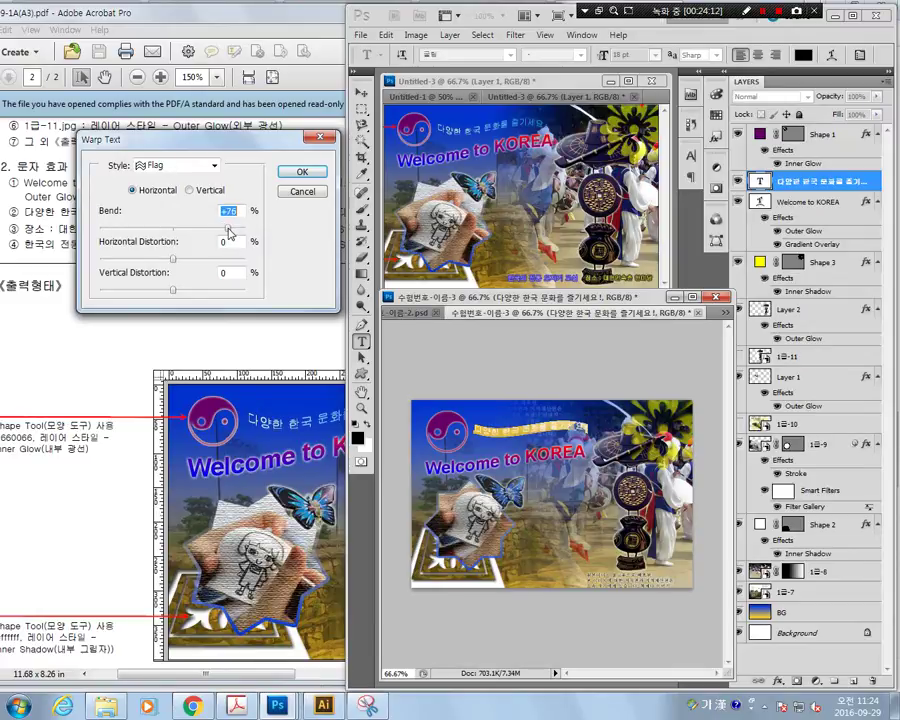
{"action": "left_click", "coordinate": [300, 172]}
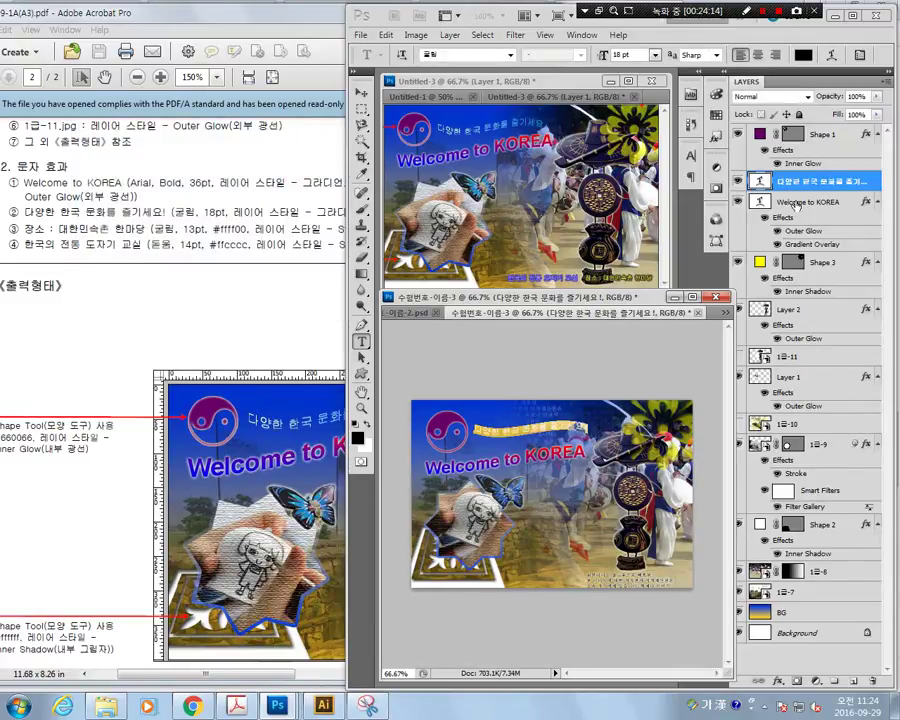
Step: Check the exam sheet's gradient colours and add a Gradient Overlay to the "다양한 한국 문화를 즐기세요!" text layer
{"action": "left_click", "coordinate": [287, 15]}
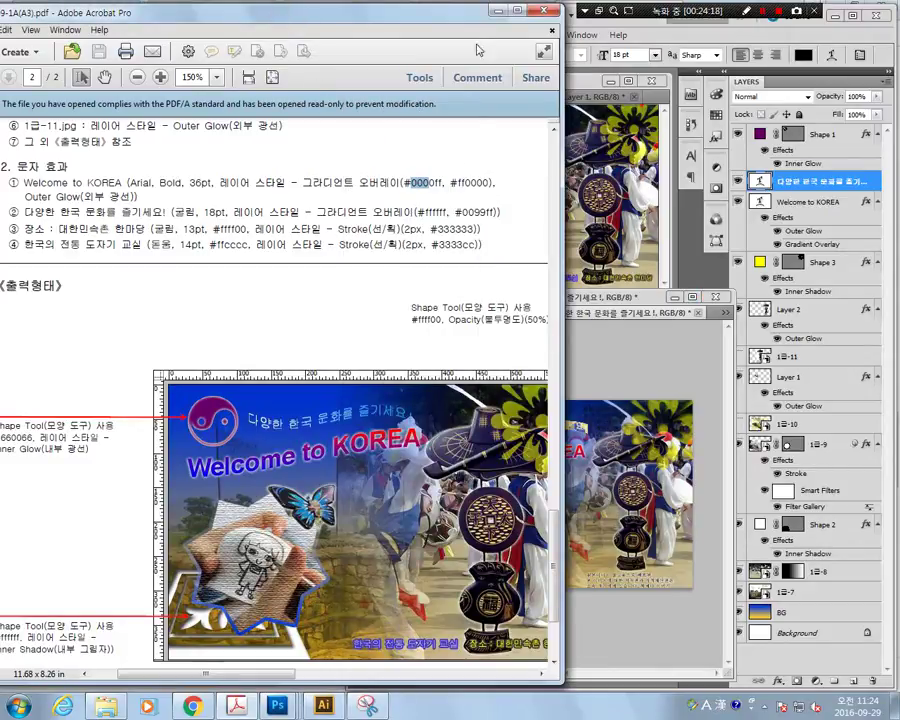
{"action": "left_click_drag", "start_coordinate": [464, 22], "coordinate": [244, 22]}
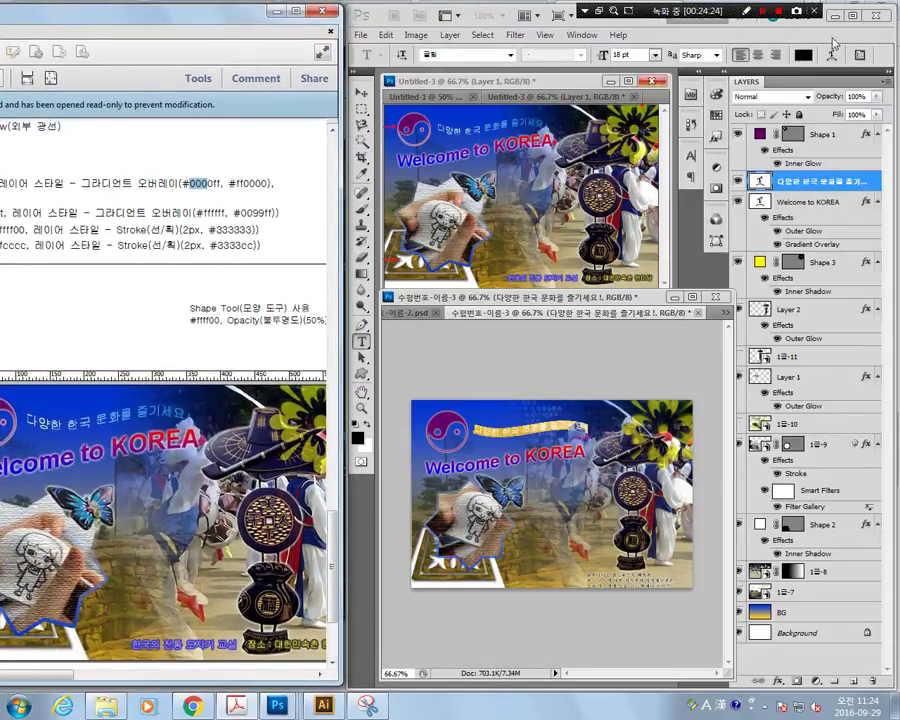
{"action": "left_click", "coordinate": [832, 39]}
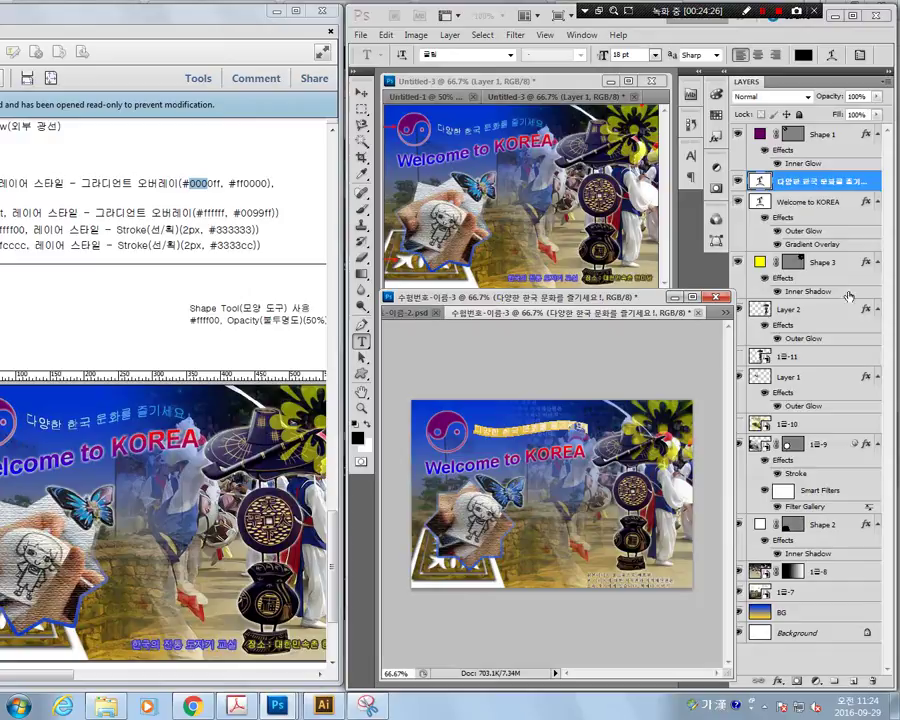
{"action": "left_click", "coordinate": [804, 203]}
{"action": "left_click", "coordinate": [801, 181]}
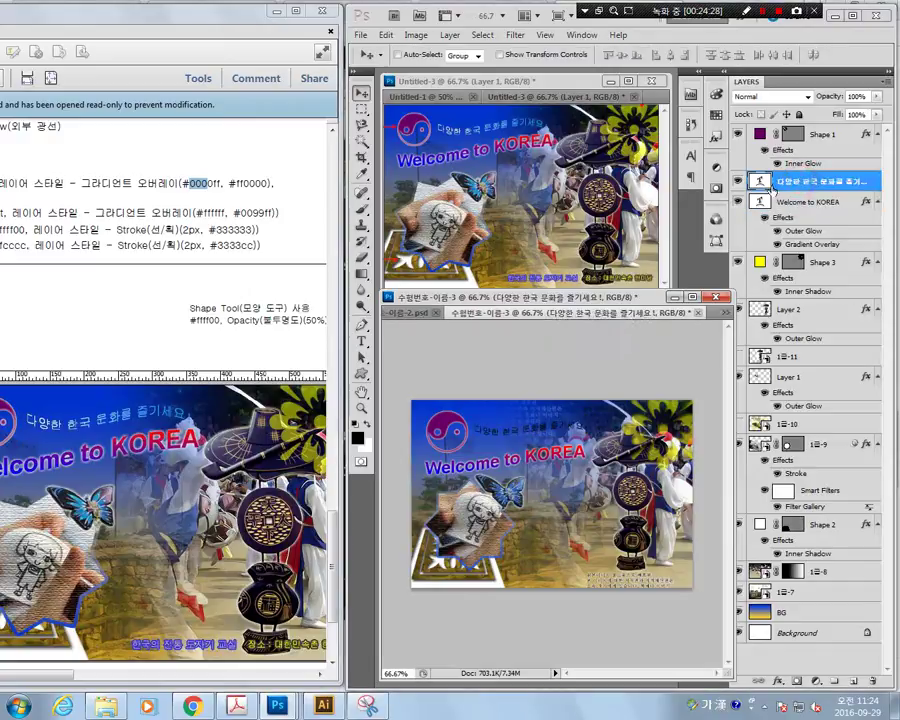
{"action": "right_click", "coordinate": [808, 183]}
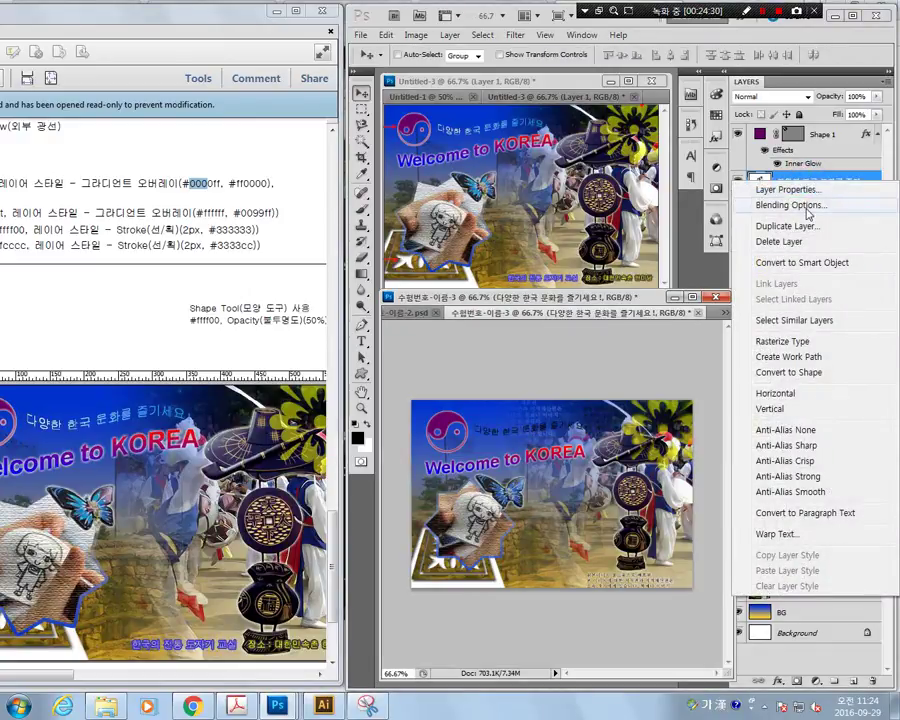
{"action": "left_click", "coordinate": [790, 202]}
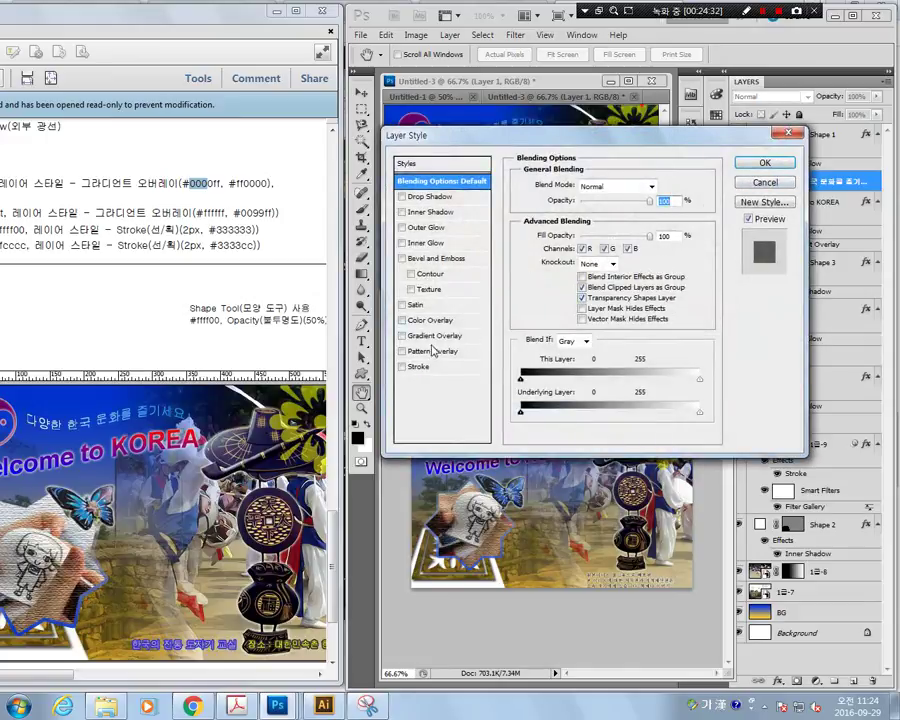
{"action": "left_click", "coordinate": [435, 336]}
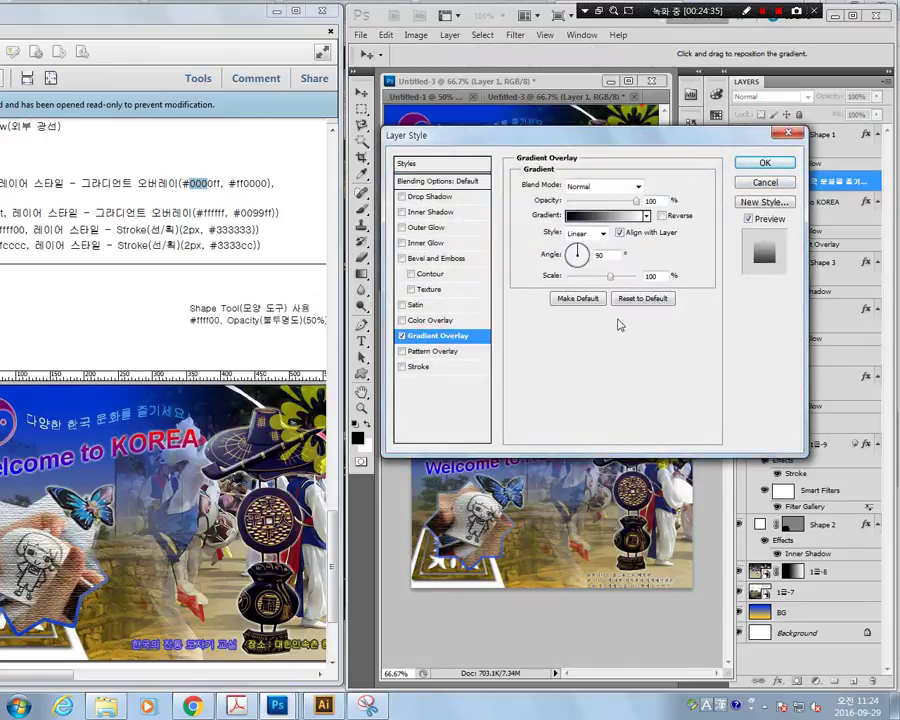
{"action": "left_click", "coordinate": [582, 216]}
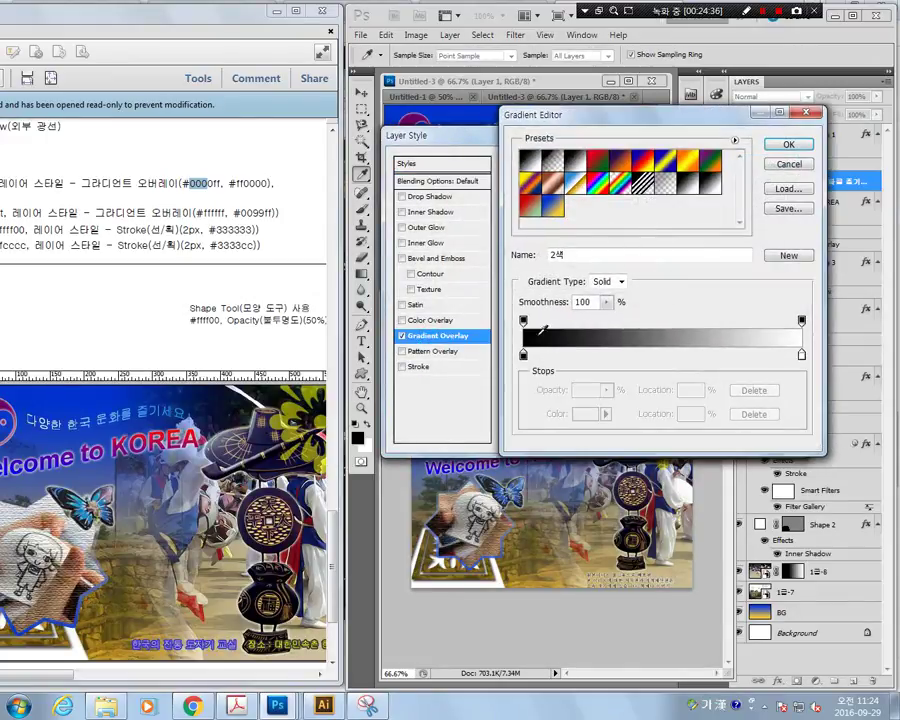
{"action": "left_click", "coordinate": [523, 354]}
{"action": "left_click", "coordinate": [586, 413]}
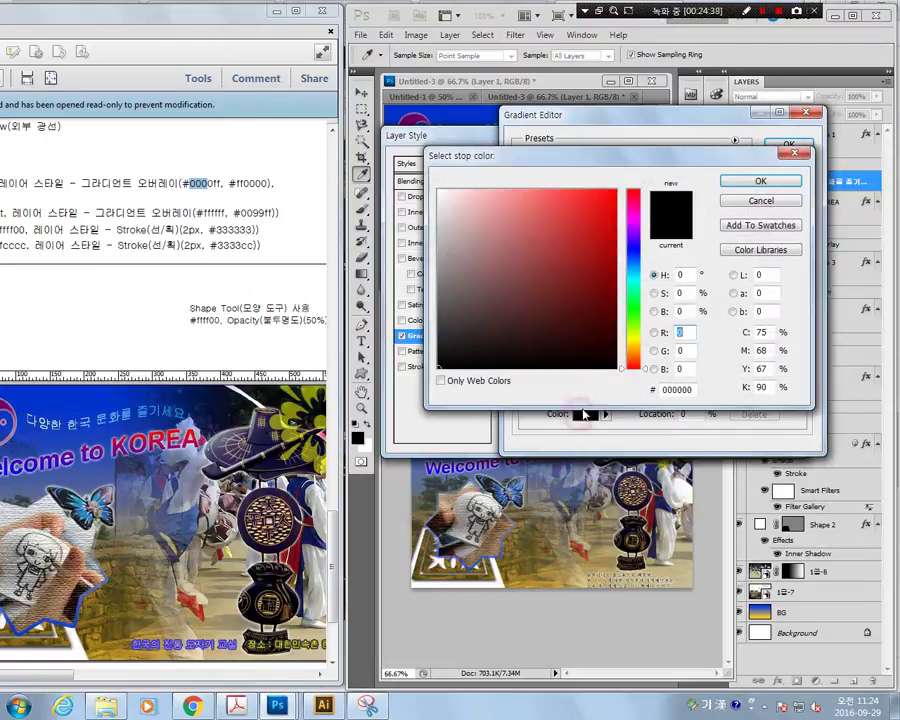
{"action": "left_click", "coordinate": [485, 253]}
{"action": "left_click", "coordinate": [438, 190]}
{"action": "left_click", "coordinate": [790, 180]}
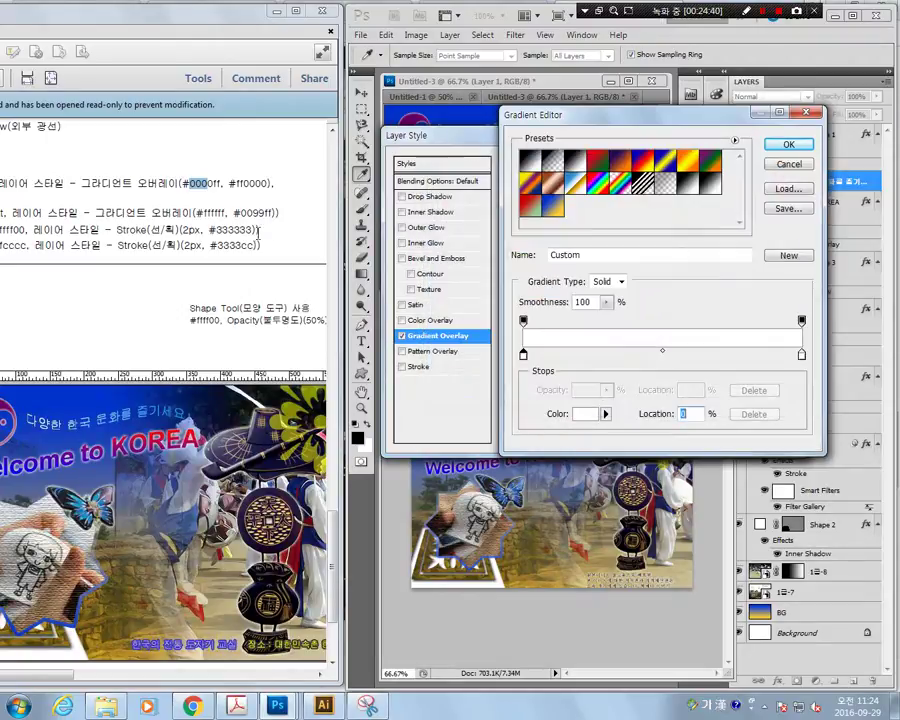
{"action": "left_click", "coordinate": [801, 355]}
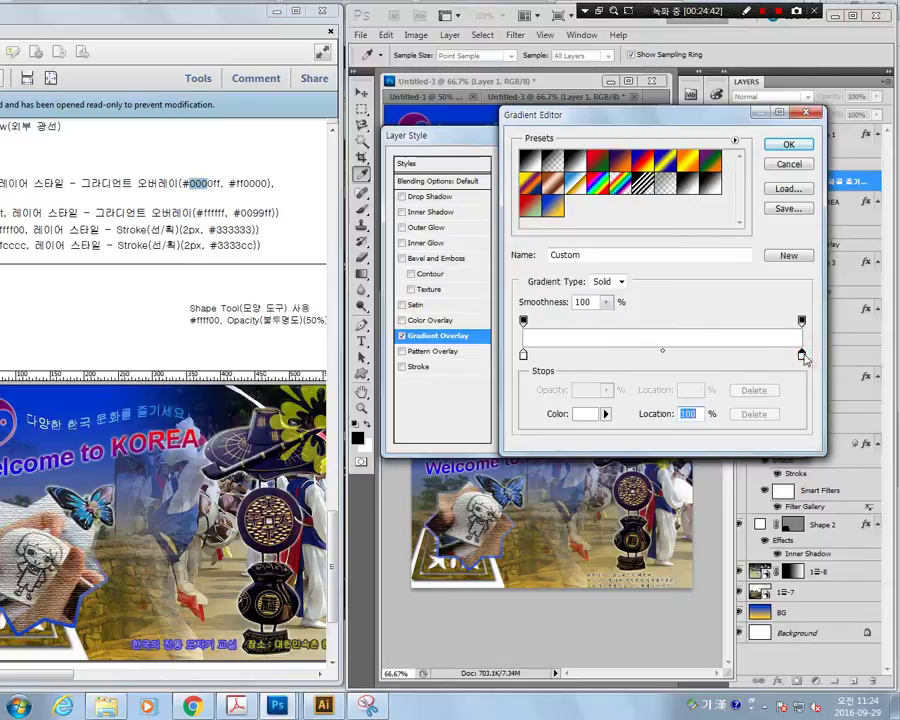
{"action": "type", "text": "99"}
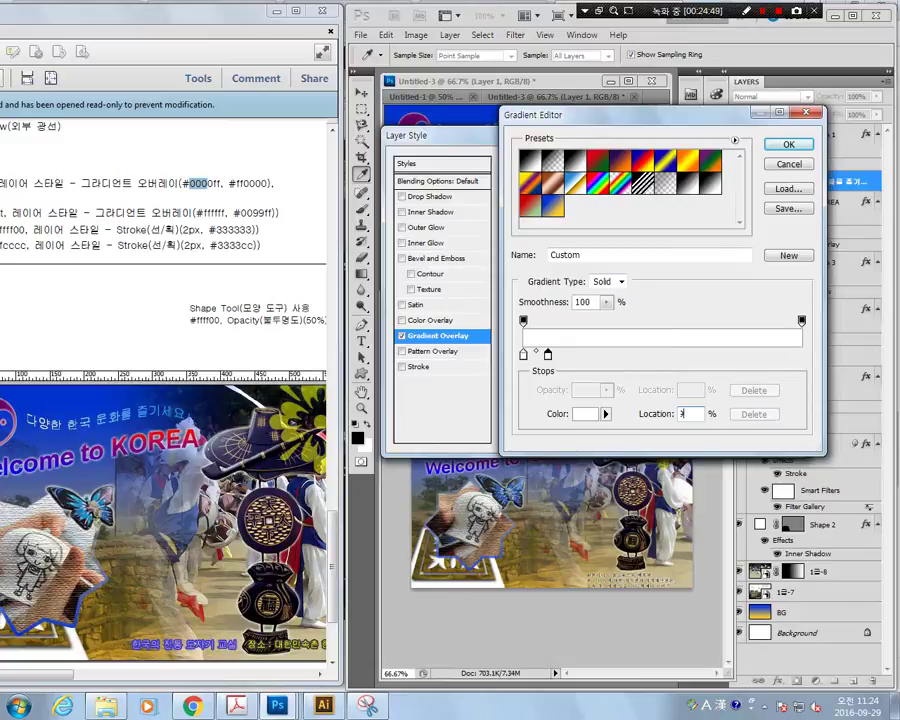
{"action": "type", "text": "099"}
{"action": "key", "text": "BackSpace"}
{"action": "key", "text": "BackSpace"}
{"action": "key", "text": "BackSpace"}
{"action": "key", "text": "BackSpace"}
{"action": "key", "text": "Escape"}
Step: Open the overlay gradient for editing and set its start stop to white, #ffffff
{"action": "left_click", "coordinate": [590, 216]}
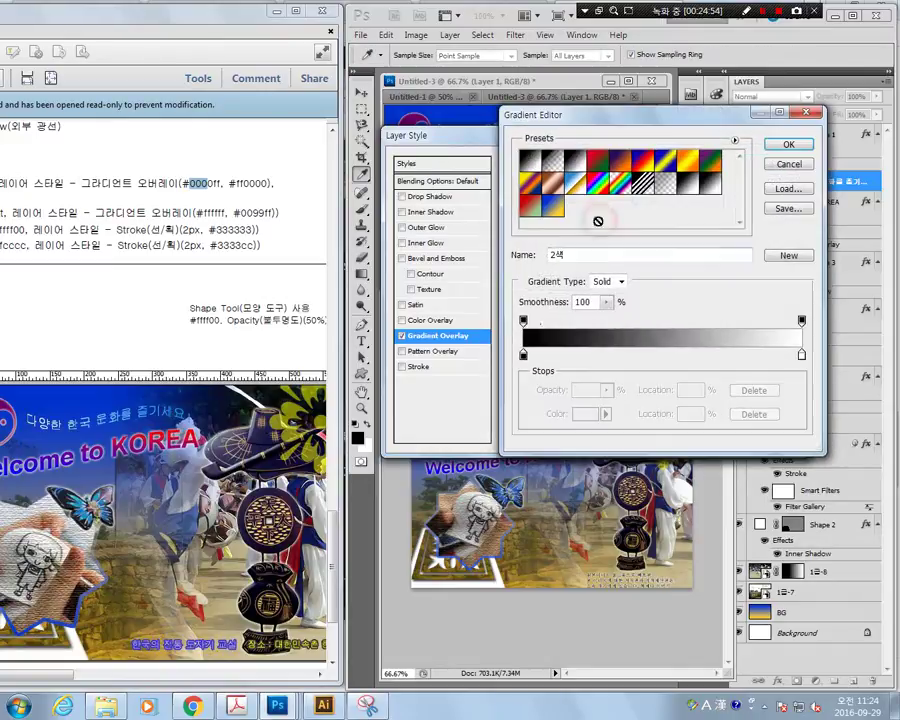
{"action": "left_click", "coordinate": [523, 356]}
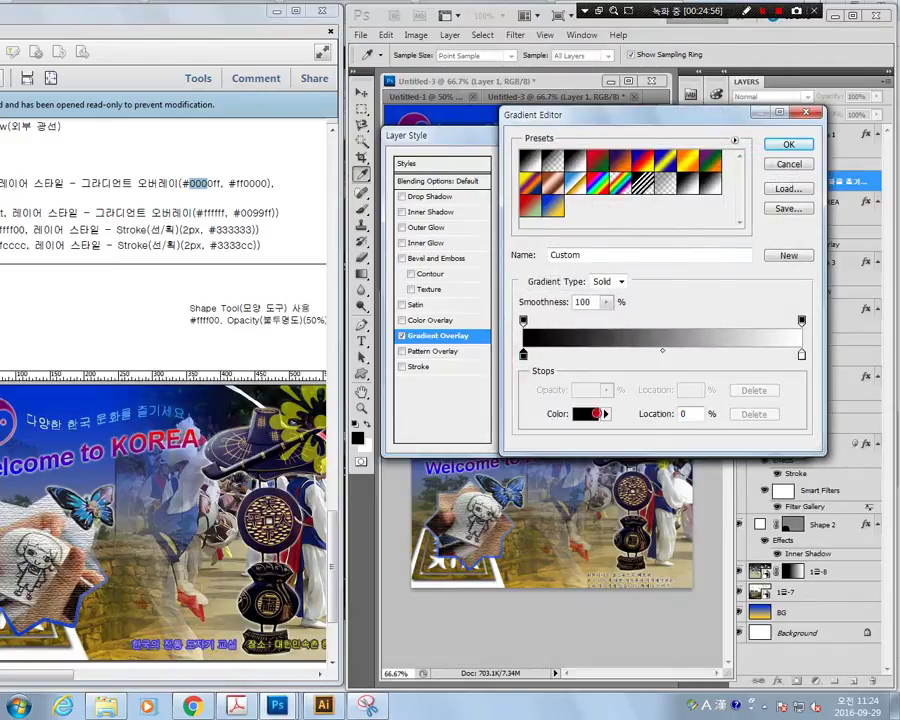
{"action": "left_click", "coordinate": [586, 413]}
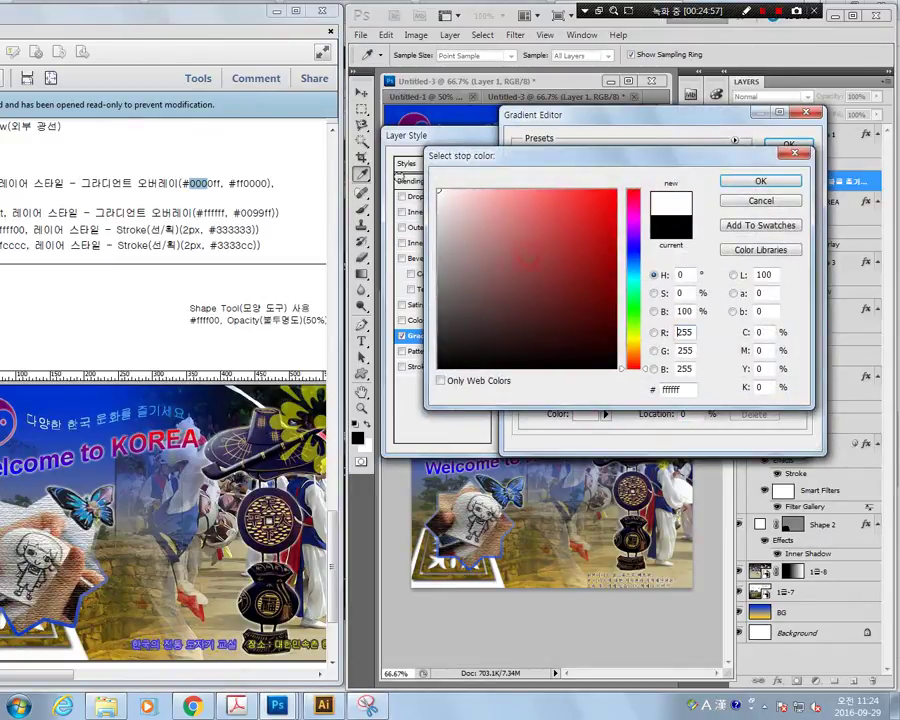
{"action": "left_click", "coordinate": [745, 183]}
Step: Set the overlay gradient's end stop to #0099ff and accept the edited gradient
{"action": "left_click", "coordinate": [801, 354]}
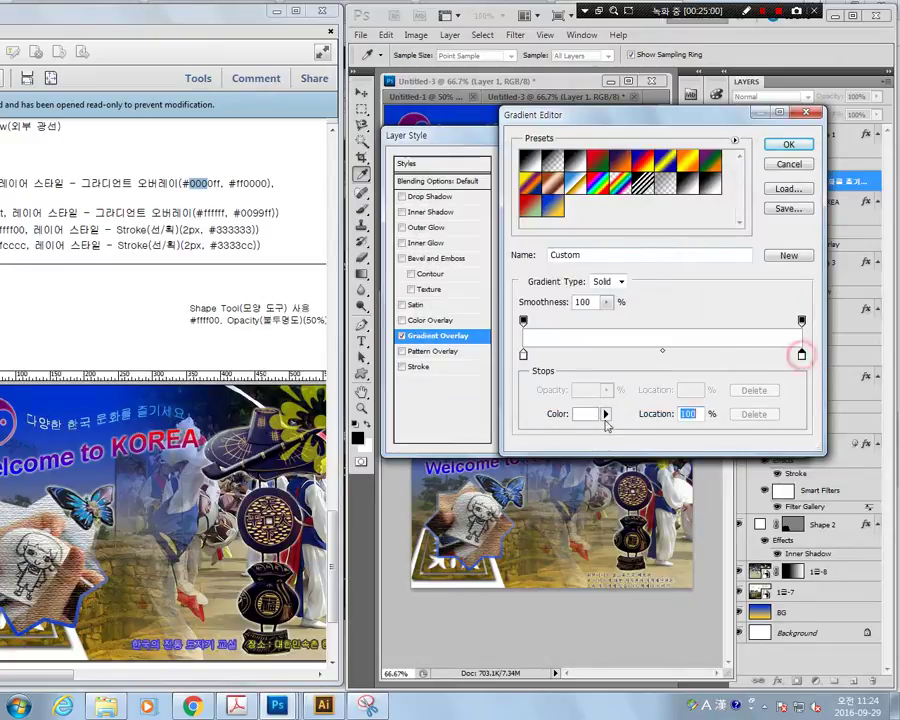
{"action": "left_click", "coordinate": [586, 413]}
{"action": "left_click", "coordinate": [683, 389]}
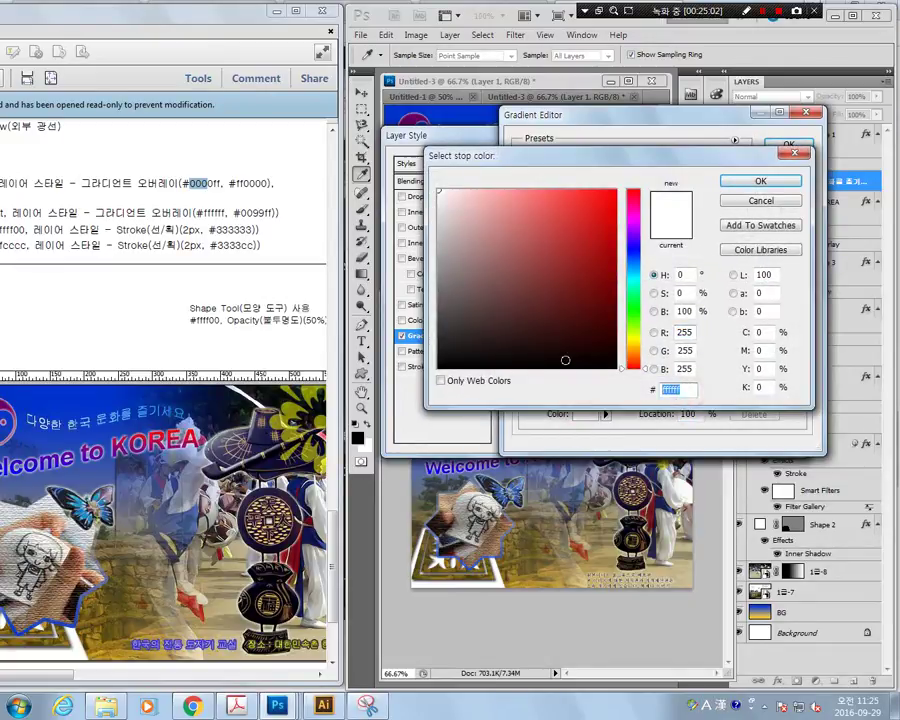
{"action": "type", "text": "0099f"}
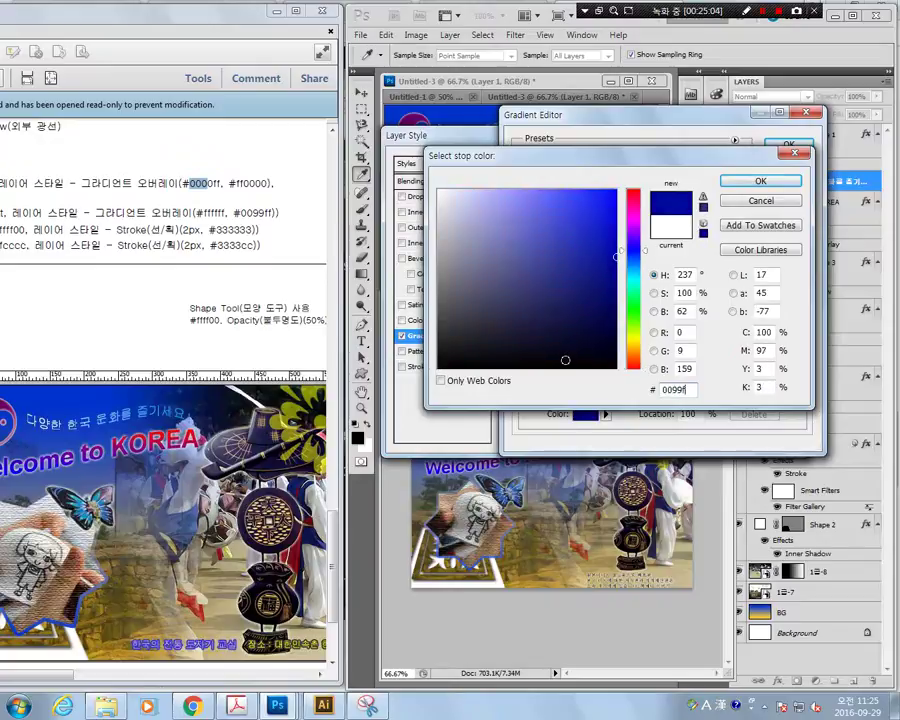
{"action": "type", "text": "f"}
{"action": "left_click", "coordinate": [760, 181]}
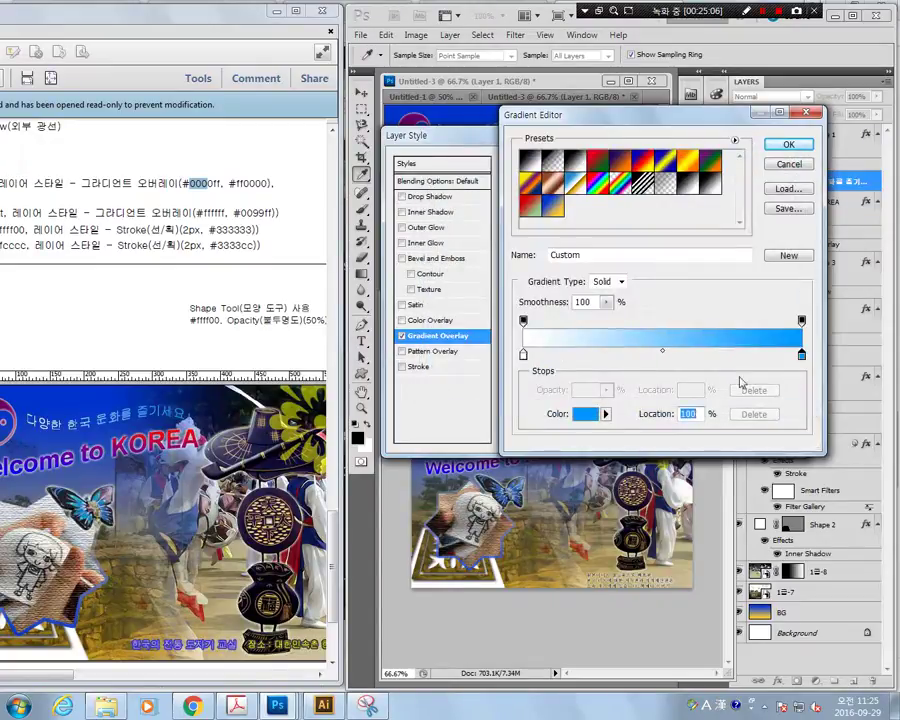
{"action": "left_click", "coordinate": [785, 145]}
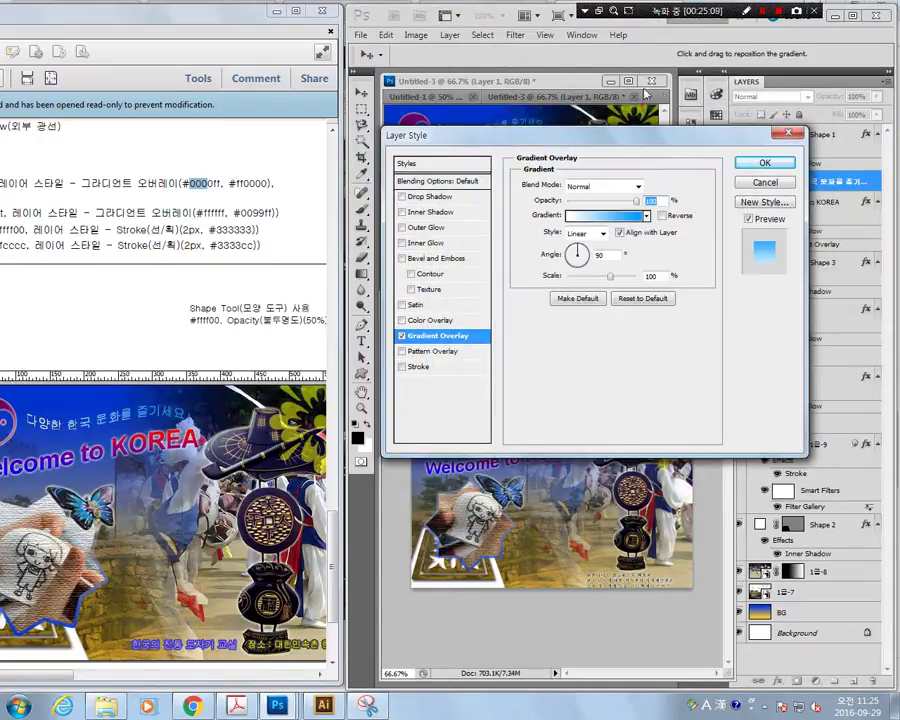
Step: Rotate the overlay gradient's angle while comparing with the reference poster, and apply the layer style to the text
{"action": "left_click_drag", "start_coordinate": [517, 140], "coordinate": [732, 217]}
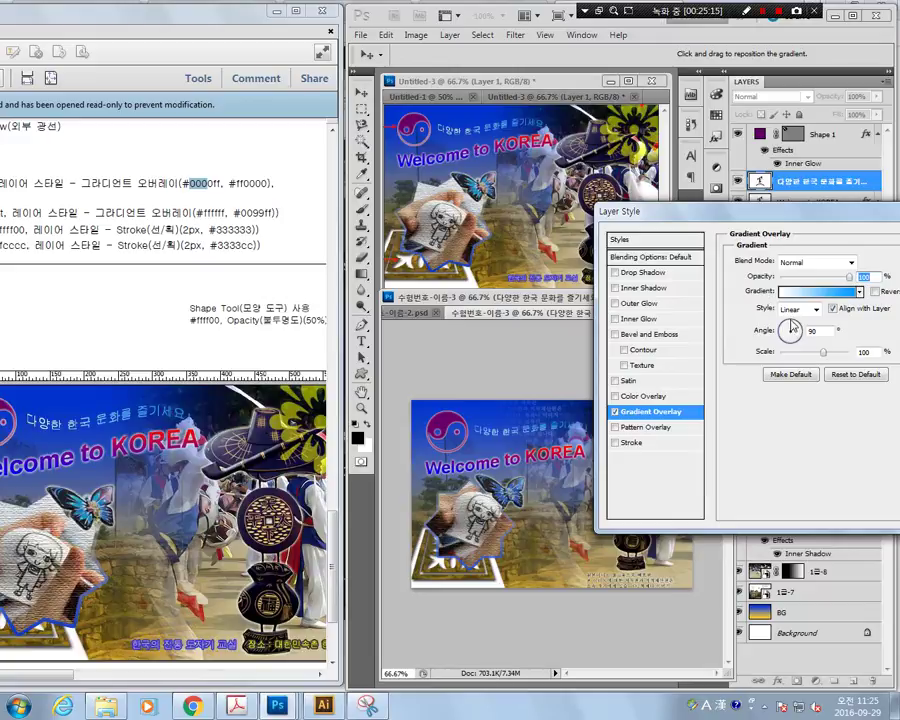
{"action": "left_click_drag", "start_coordinate": [792, 322], "coordinate": [800, 330]}
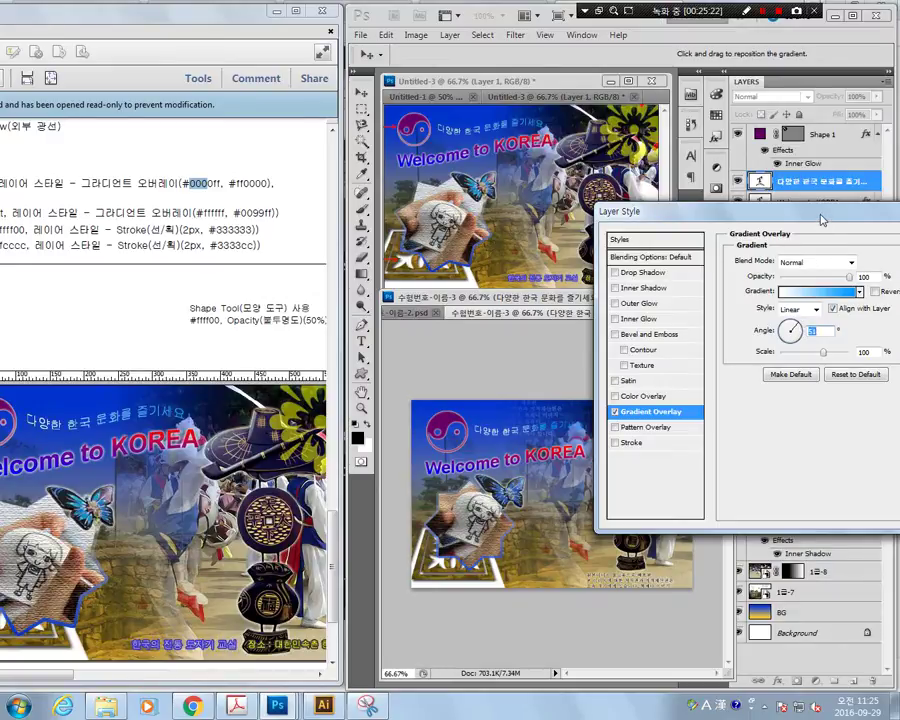
{"action": "left_click_drag", "start_coordinate": [800, 328], "coordinate": [782, 331]}
{"action": "left_click_drag", "start_coordinate": [640, 211], "coordinate": [470, 194]}
{"action": "left_click", "coordinate": [798, 238]}
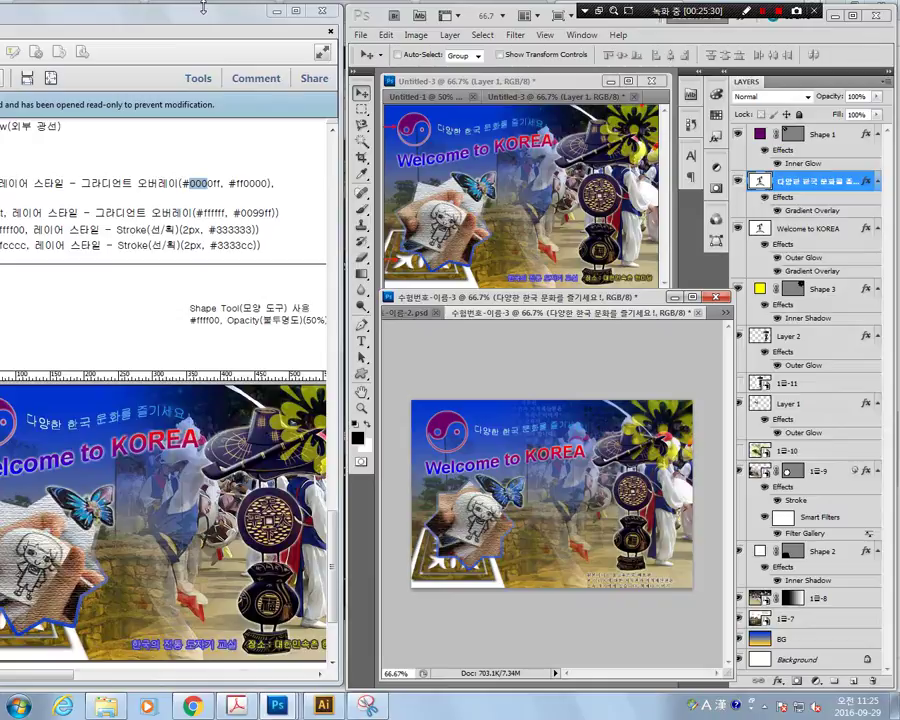
Step: Add the text "장소 : 대한민속촌 한마당" in 굴림 at 13 pt and move it to the poster's lower-right corner
{"action": "left_click_drag", "start_coordinate": [196, 14], "coordinate": [395, 20]}
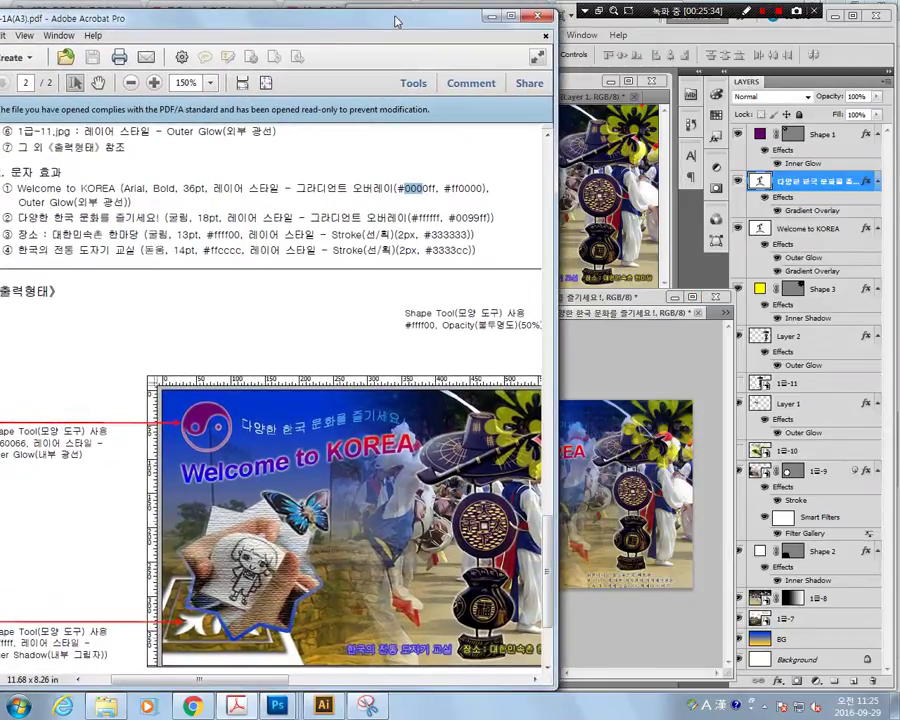
{"action": "left_click", "coordinate": [683, 42]}
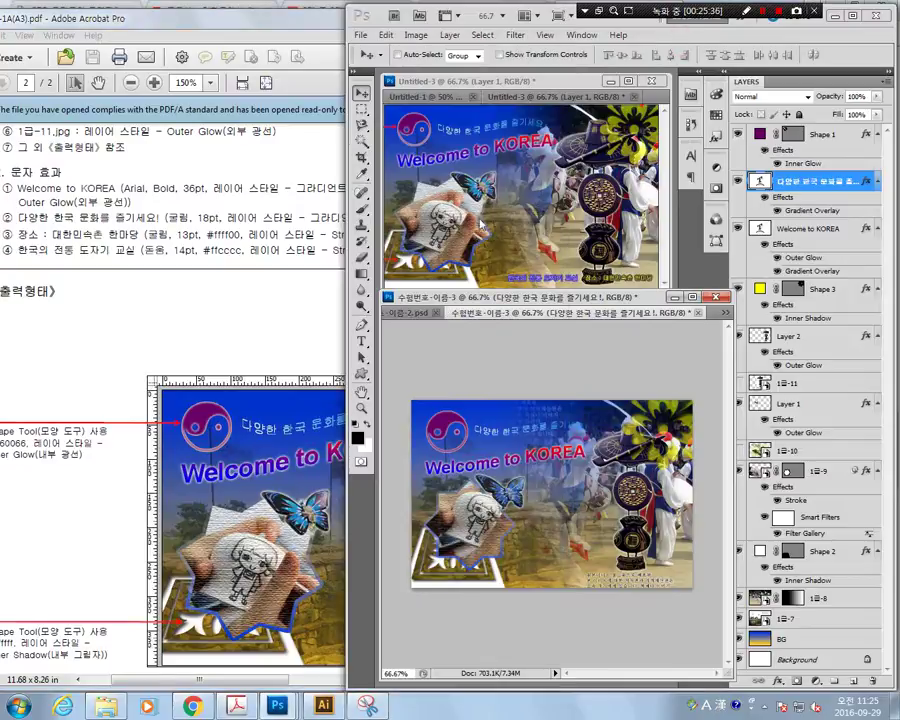
{"action": "left_click", "coordinate": [362, 341]}
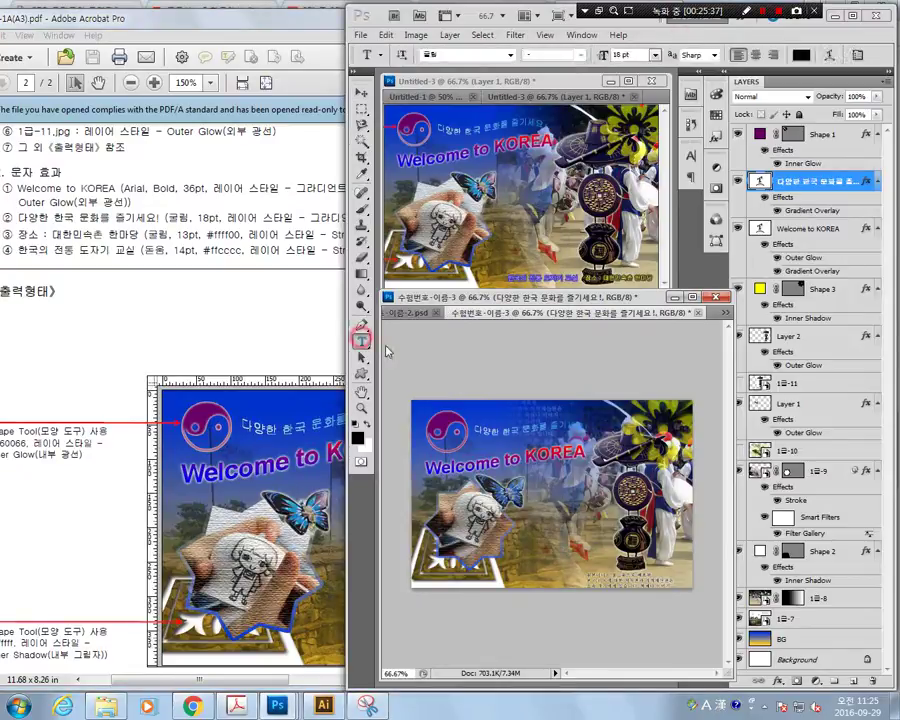
{"action": "left_click", "coordinate": [561, 541]}
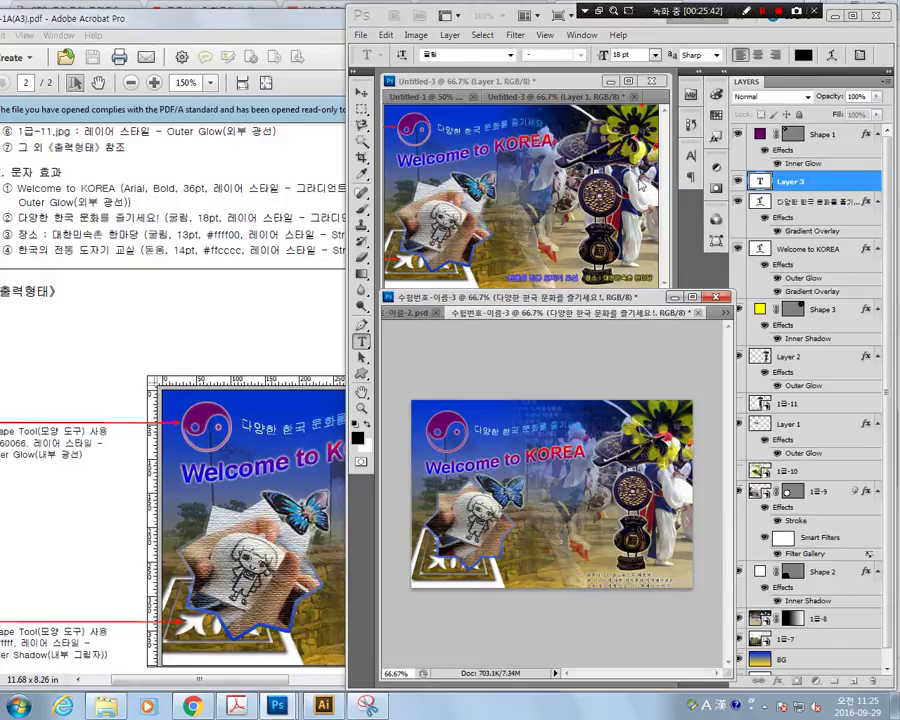
{"action": "left_click", "coordinate": [628, 54]}
{"action": "type", "text": "13"}
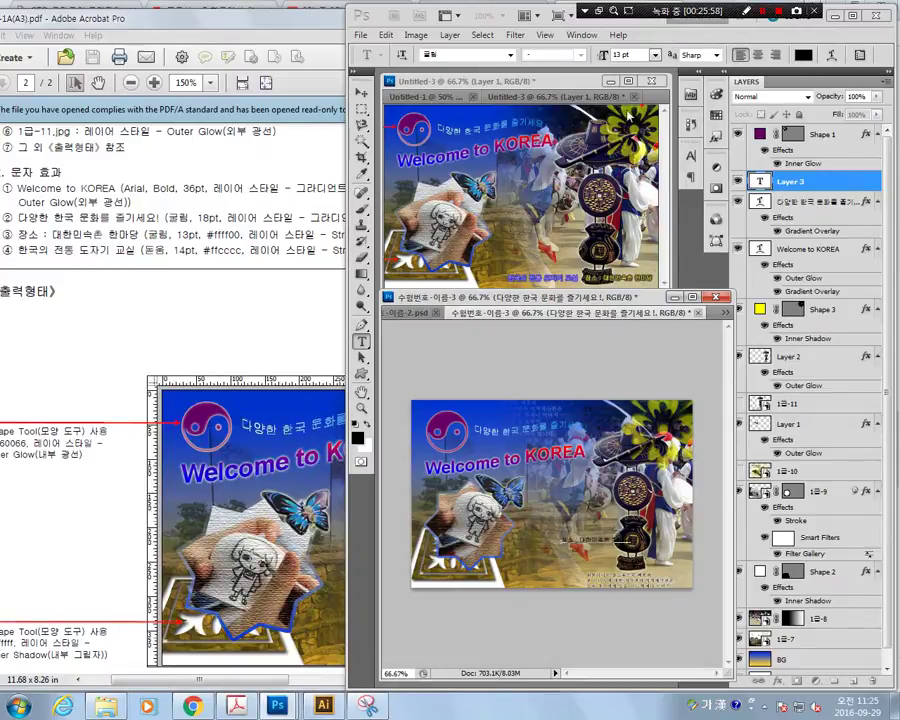
{"action": "left_click", "coordinate": [362, 92]}
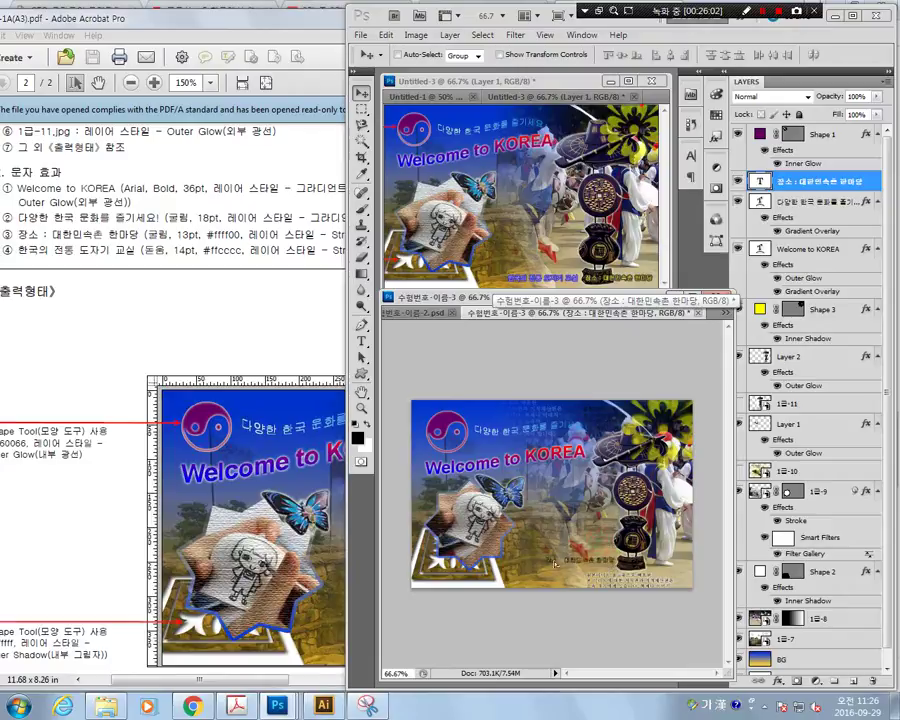
{"action": "left_click_drag", "start_coordinate": [555, 563], "coordinate": [620, 578]}
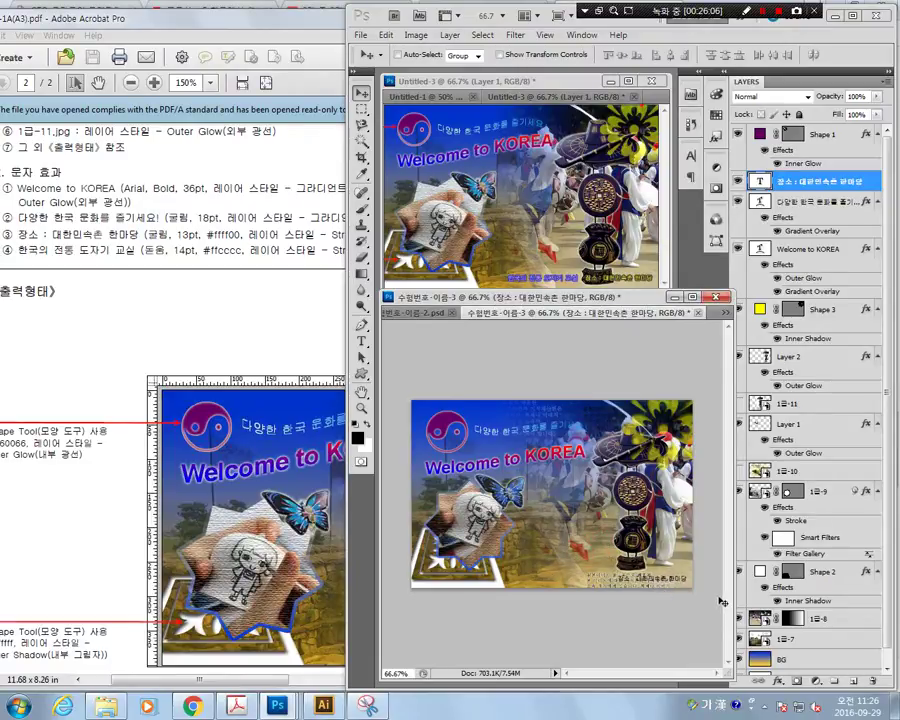
Step: Check the text-effect specification in the PDF and add a 2 px #333333 stroke to the "장소 : 대한민속촌 한마당" text
{"action": "left_click", "coordinate": [257, 320]}
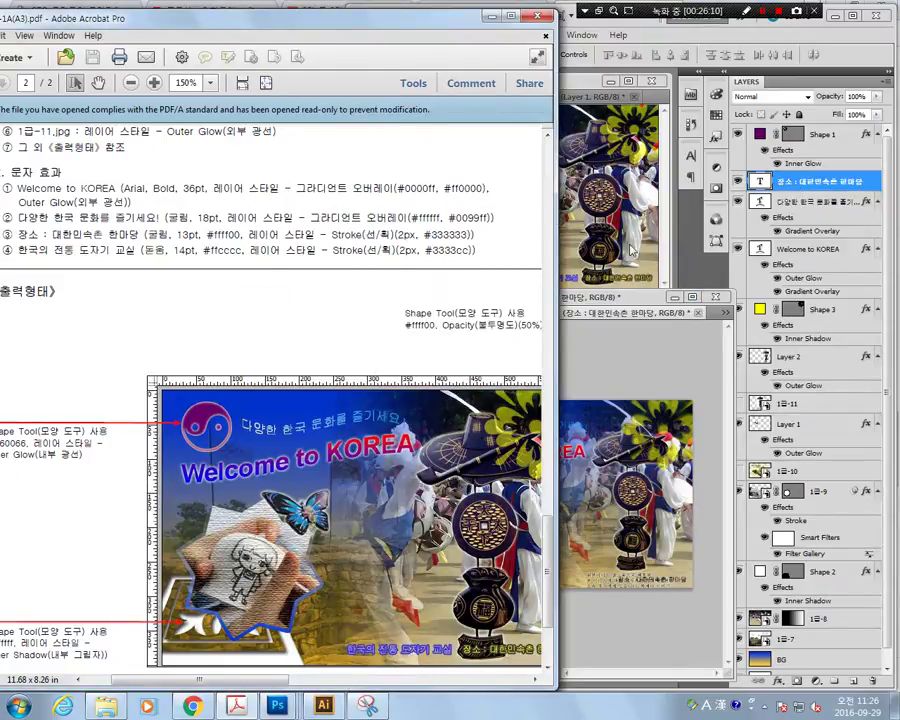
{"action": "left_click", "coordinate": [808, 183]}
{"action": "right_click", "coordinate": [808, 183]}
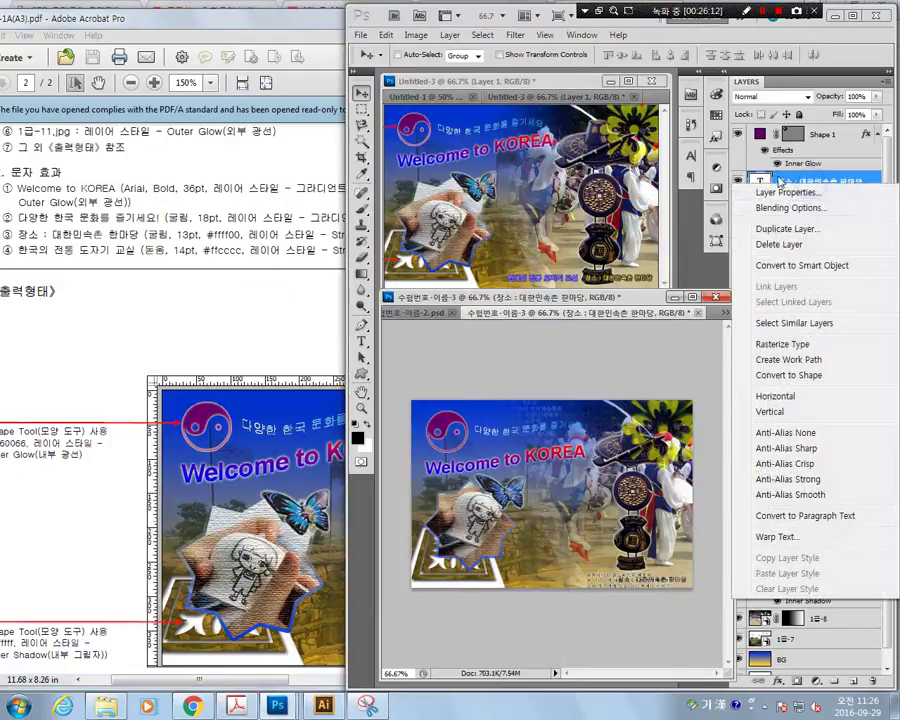
{"action": "left_click", "coordinate": [784, 208]}
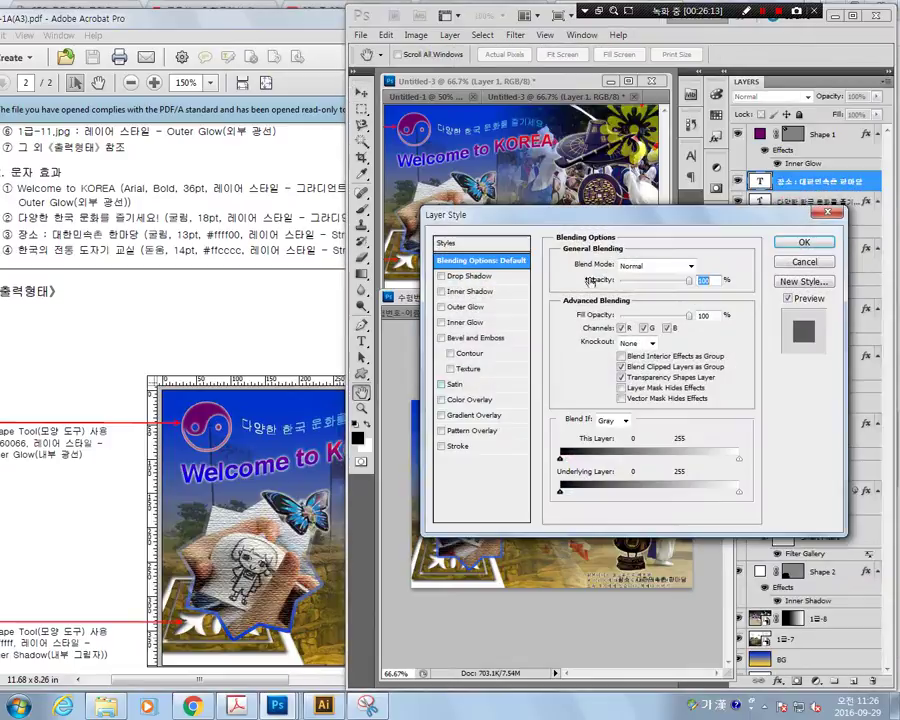
{"action": "left_click", "coordinate": [462, 446]}
{"action": "left_click", "coordinate": [589, 353]}
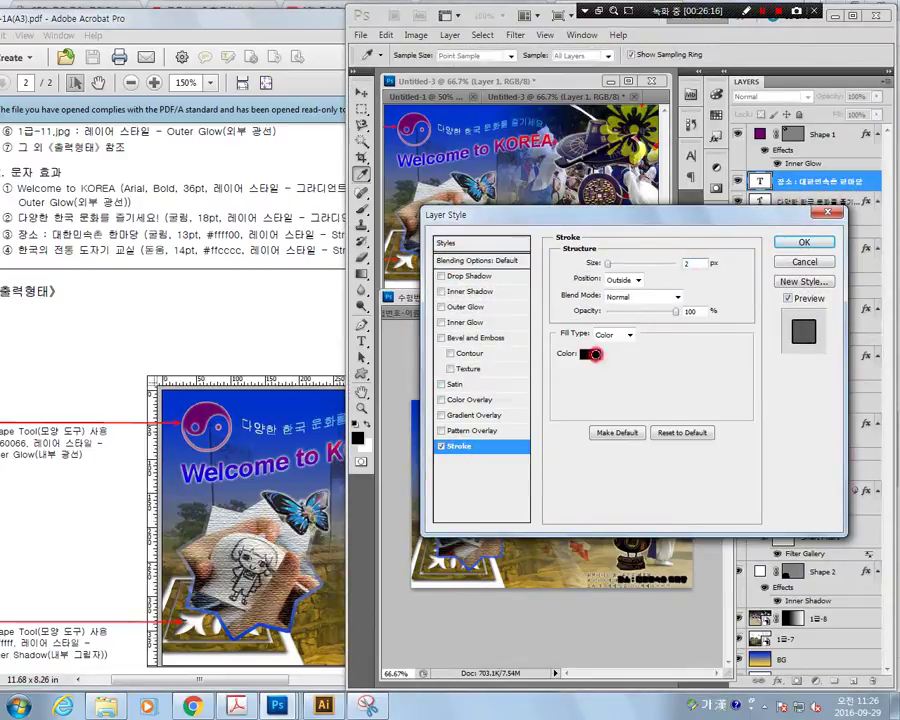
{"action": "double_click", "coordinate": [690, 389]}
{"action": "type", "text": "333333"}
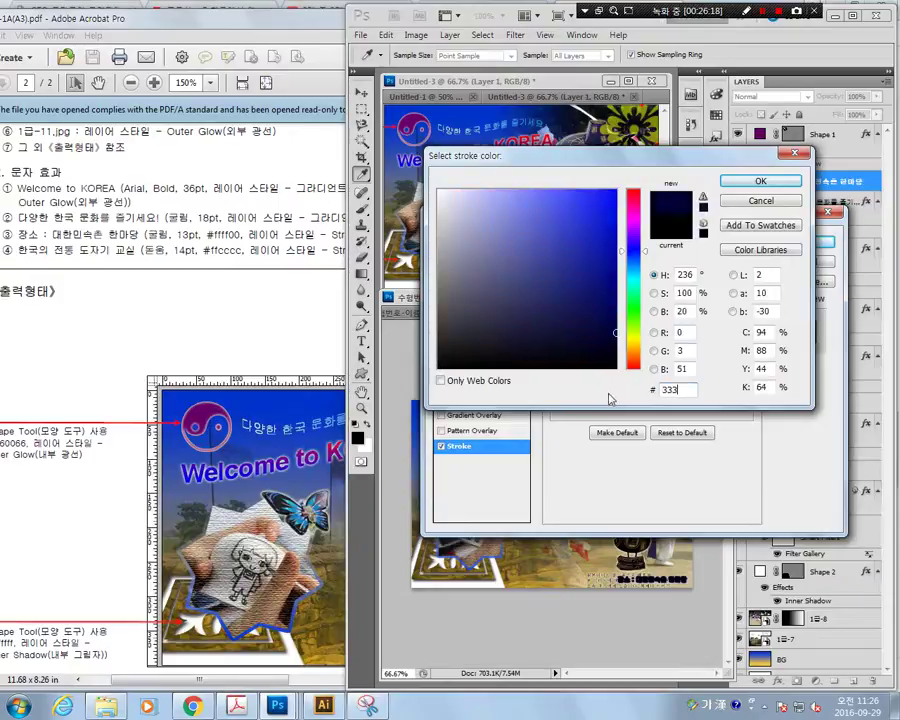
{"action": "left_click", "coordinate": [783, 188]}
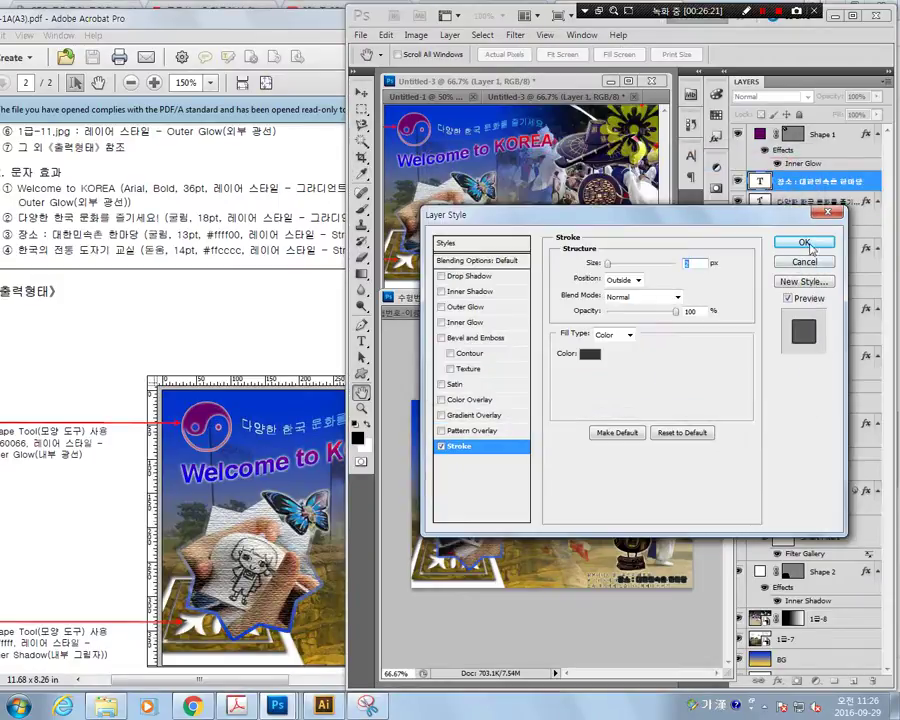
{"action": "left_click", "coordinate": [804, 239]}
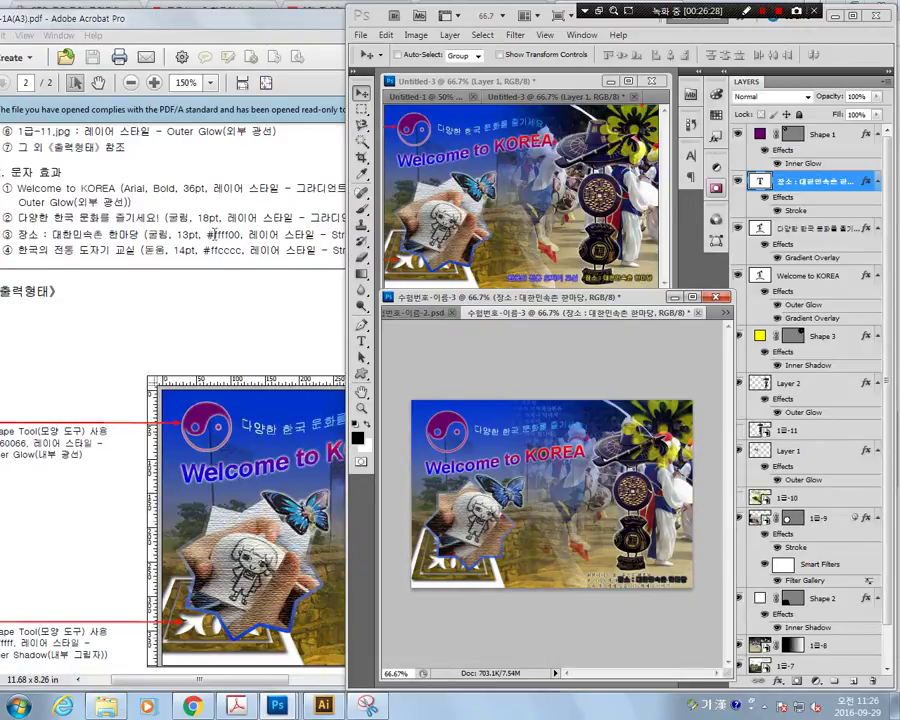
Step: Recolor the "장소 : 대한민속촌 한마당" text to #ffff00
{"action": "double_click", "coordinate": [761, 184]}
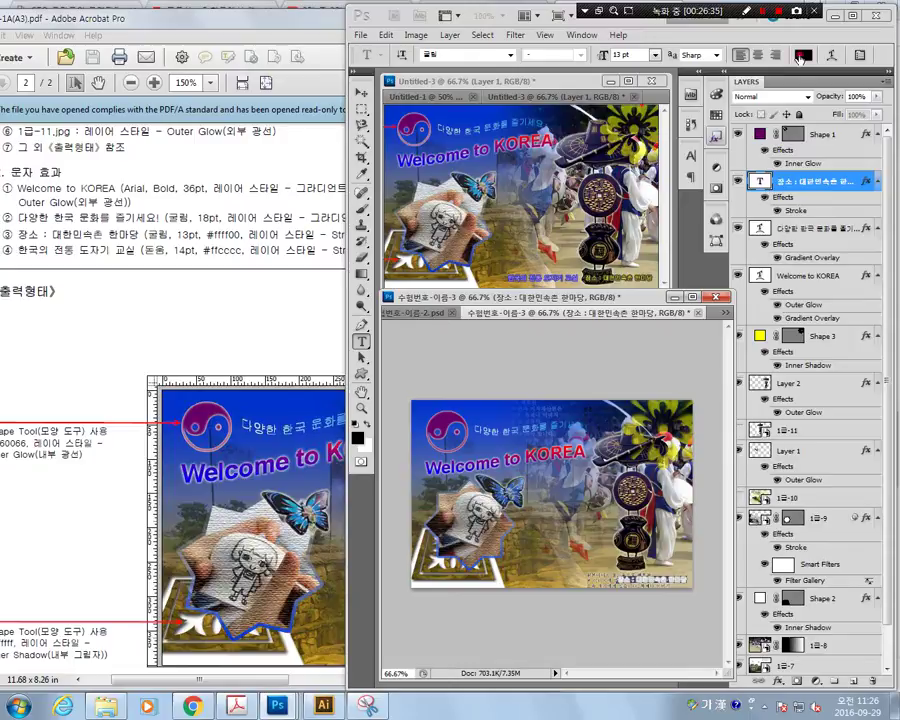
{"action": "left_click", "coordinate": [800, 57]}
{"action": "left_click", "coordinate": [687, 390]}
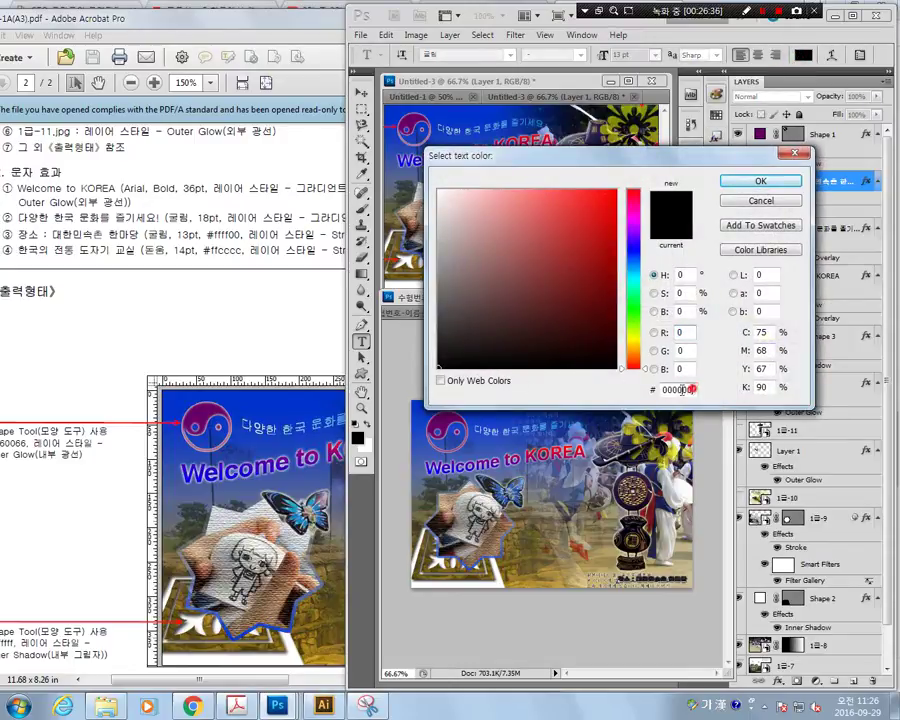
{"action": "double_click", "coordinate": [687, 390]}
{"action": "type", "text": "ㄹㄹ"}
{"action": "key", "text": "BackSpace"}
{"action": "type", "text": "ffff00"}
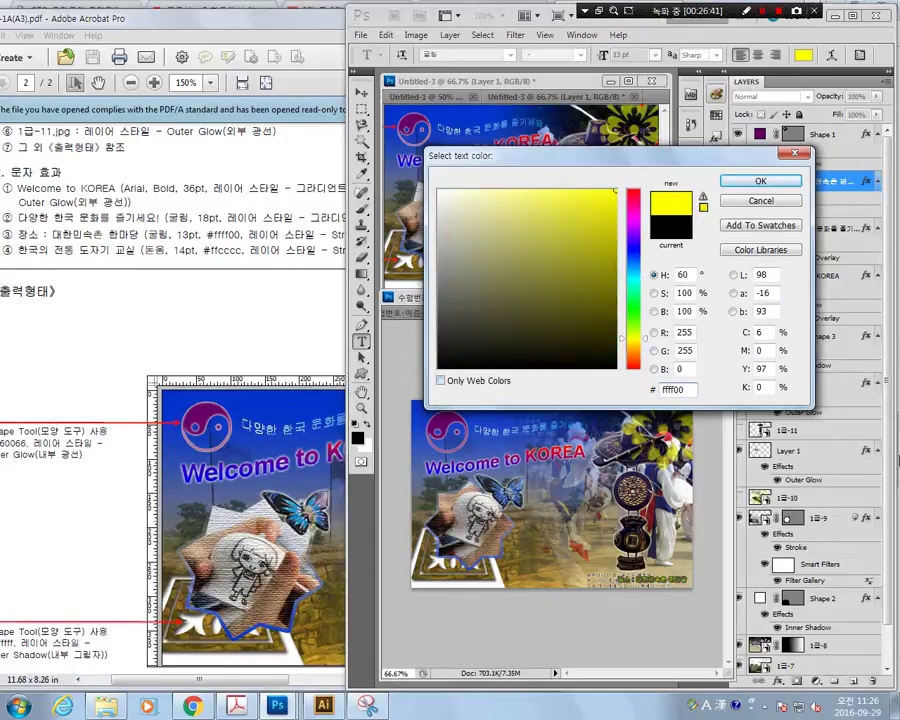
{"action": "left_click", "coordinate": [738, 183]}
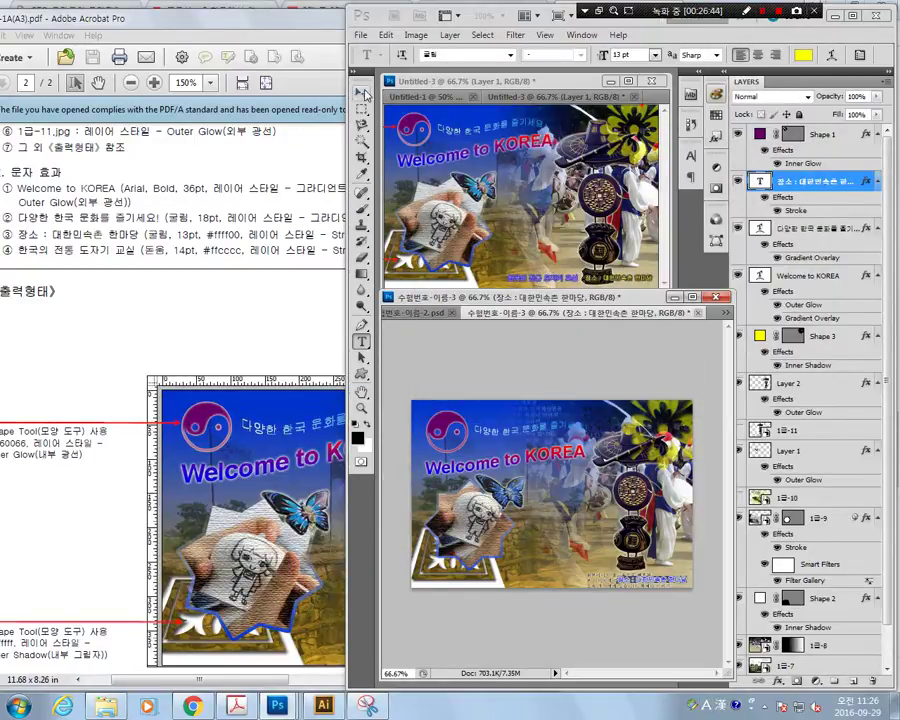
{"action": "key", "text": "v"}
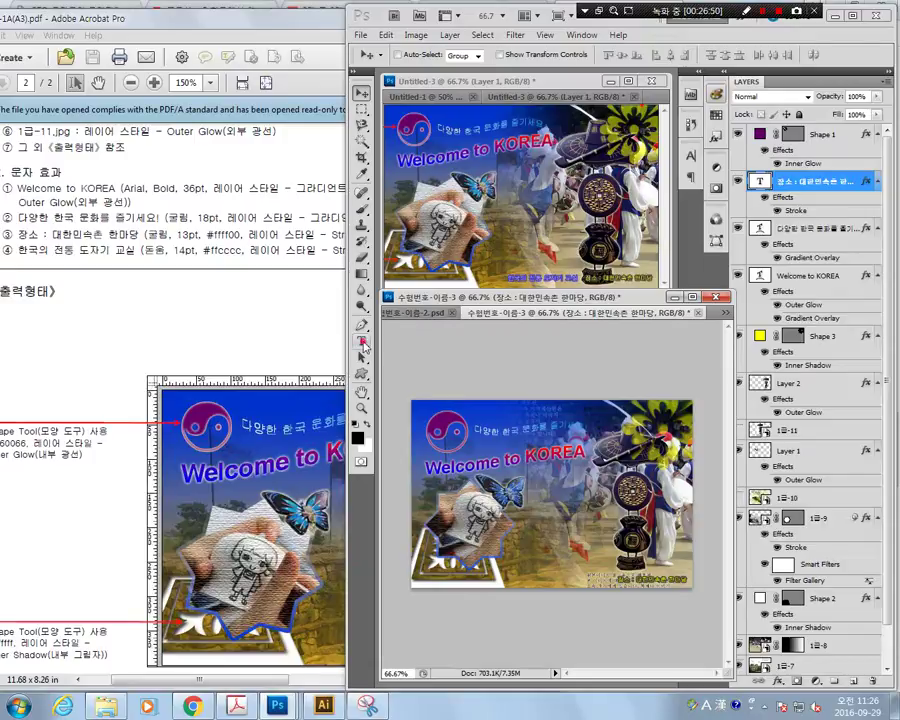
Step: Add the text "한국의 전통 도자기 교실" in 돋움 at 14 pt with color #ffcccc, placed just left of the 장소 line
{"action": "key", "text": "t"}
{"action": "left_click", "coordinate": [519, 571]}
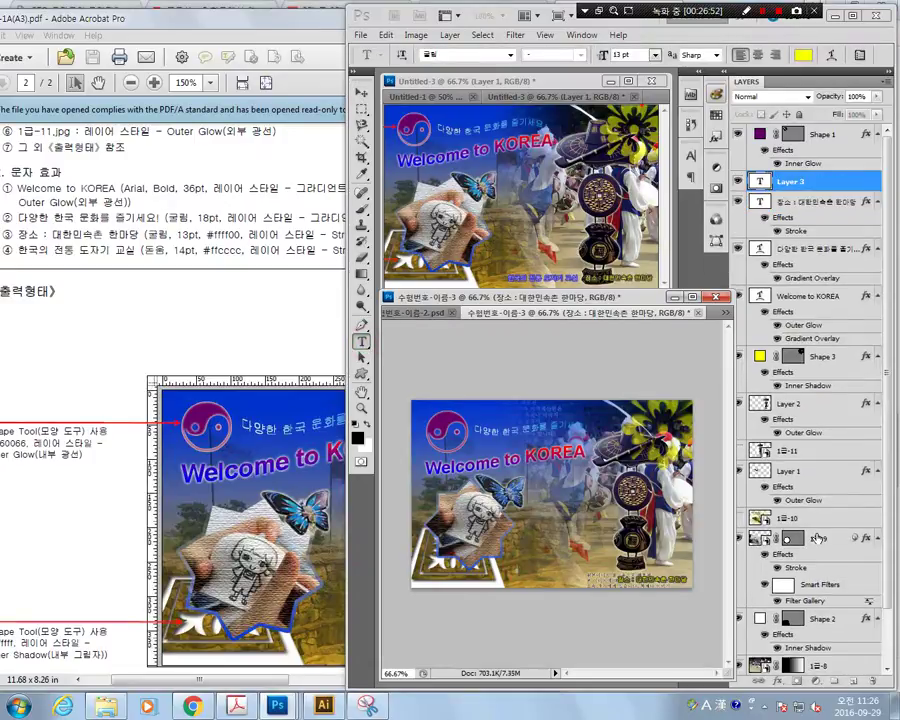
{"action": "left_click", "coordinate": [510, 55]}
{"action": "left_click", "coordinate": [491, 124]}
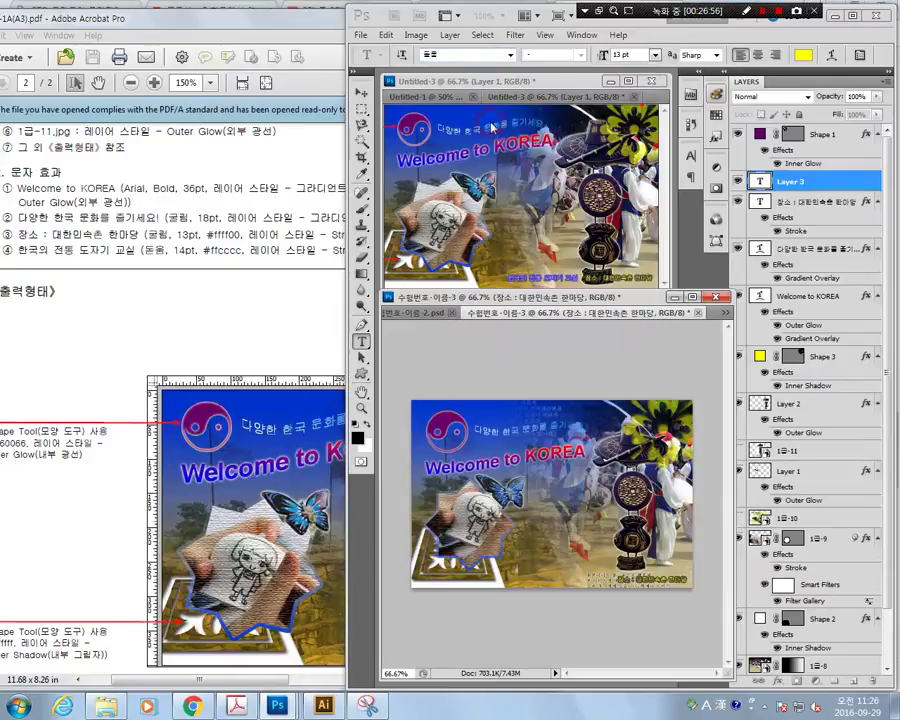
{"action": "left_click_drag", "start_coordinate": [636, 55], "coordinate": [560, 60]}
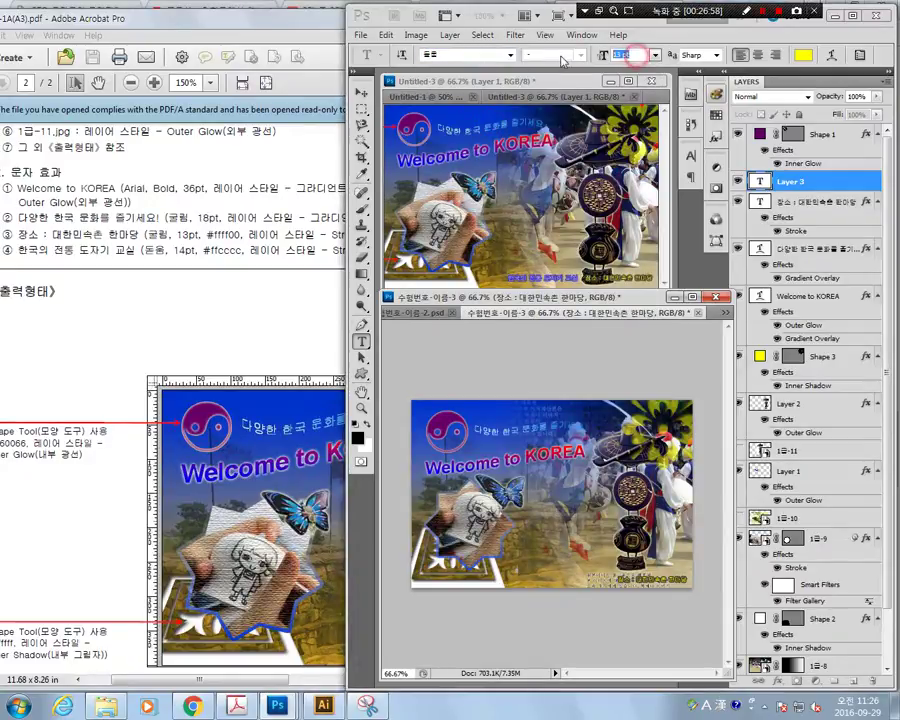
{"action": "type", "text": "14"}
{"action": "left_click", "coordinate": [803, 57]}
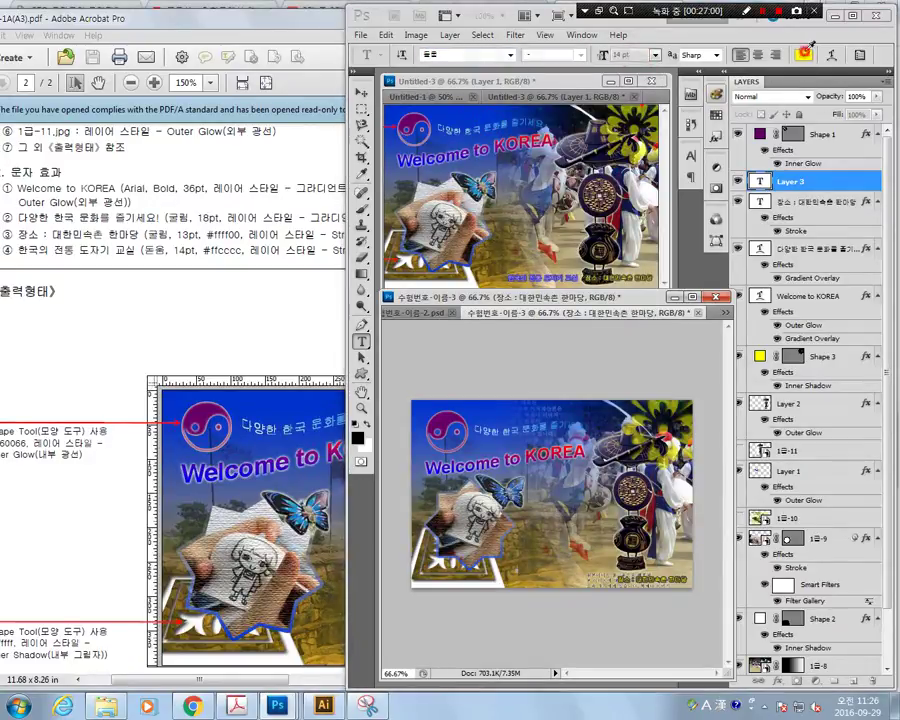
{"action": "double_click", "coordinate": [689, 389]}
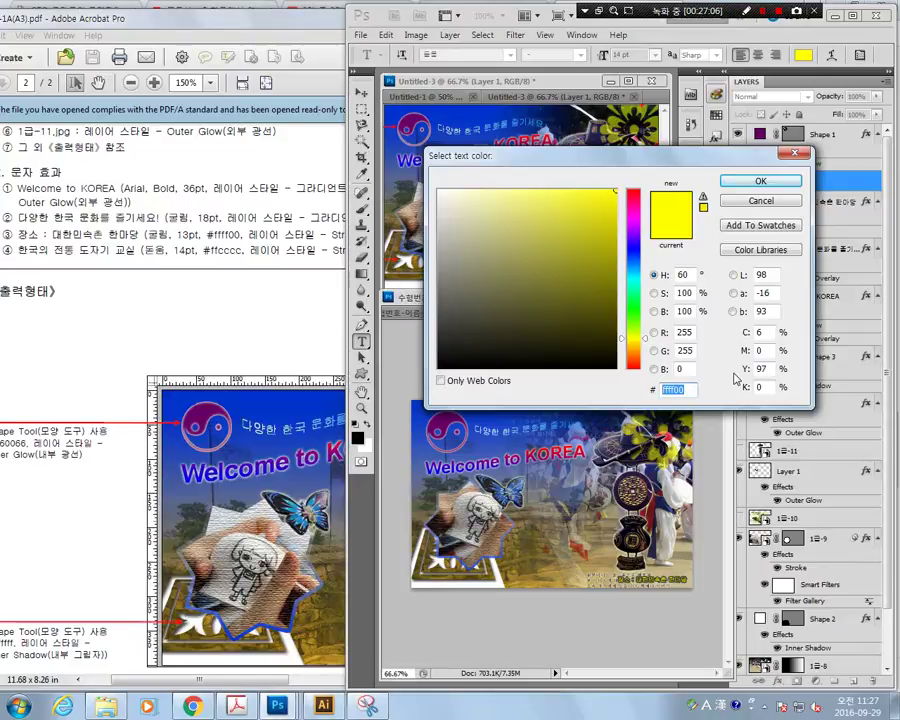
{"action": "type", "text": "ffcccc"}
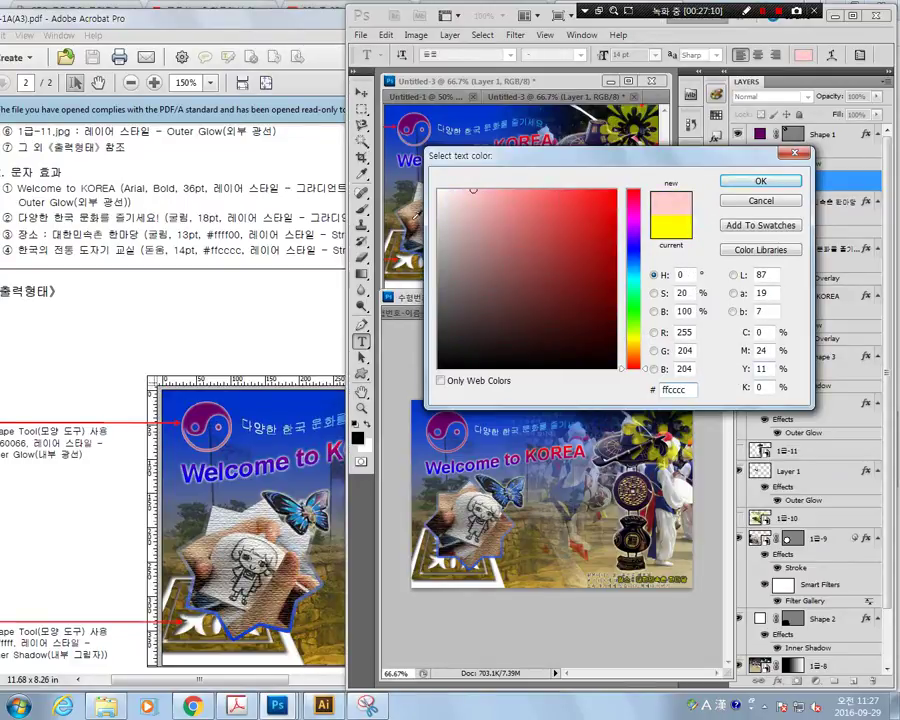
{"action": "left_click", "coordinate": [760, 181]}
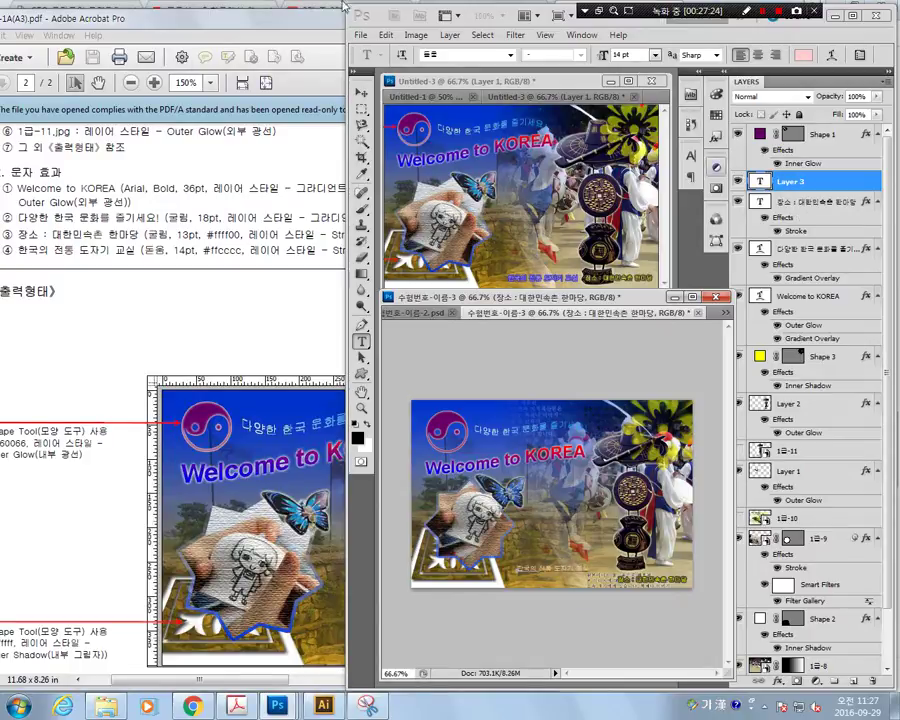
{"action": "left_click", "coordinate": [361, 93]}
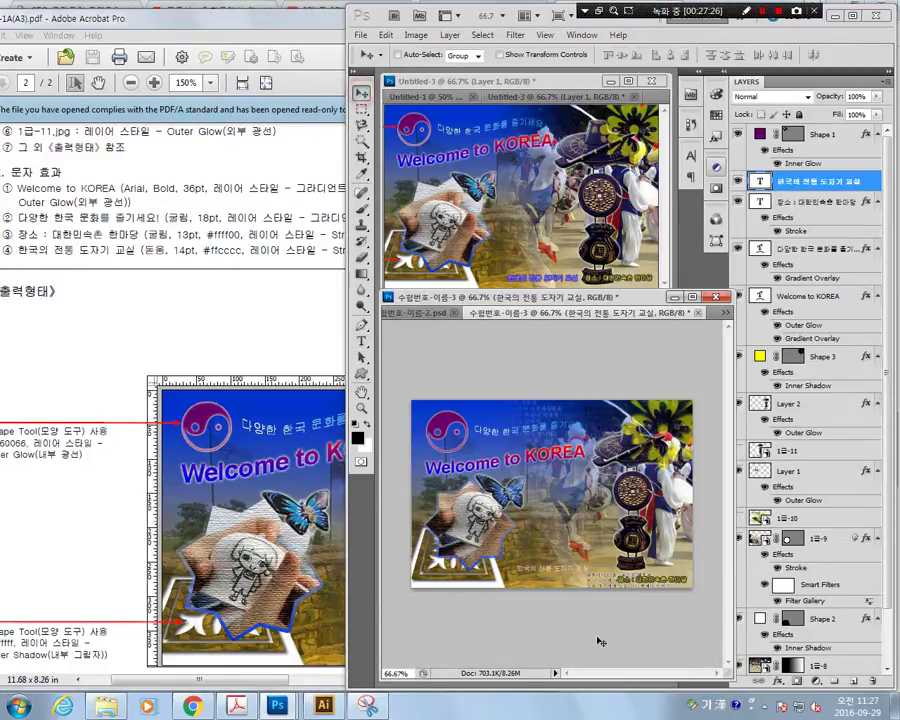
{"action": "left_click_drag", "start_coordinate": [551, 568], "coordinate": [583, 586]}
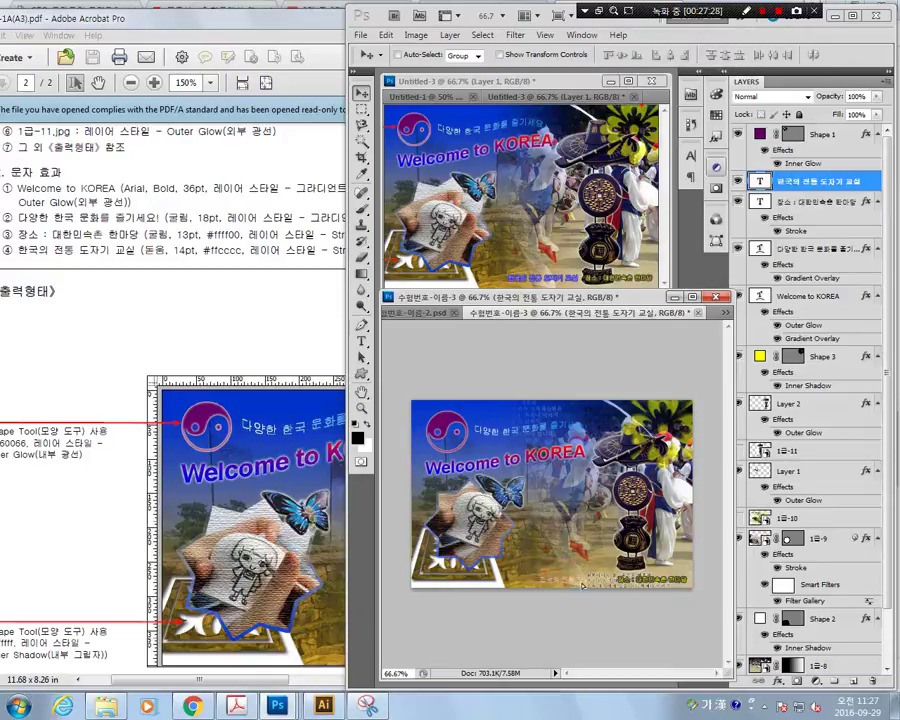
Step: Check the PDF specification and give the "한국의 전통 도자기 교실" text a stroke 2 px wide
{"action": "left_click", "coordinate": [296, 316]}
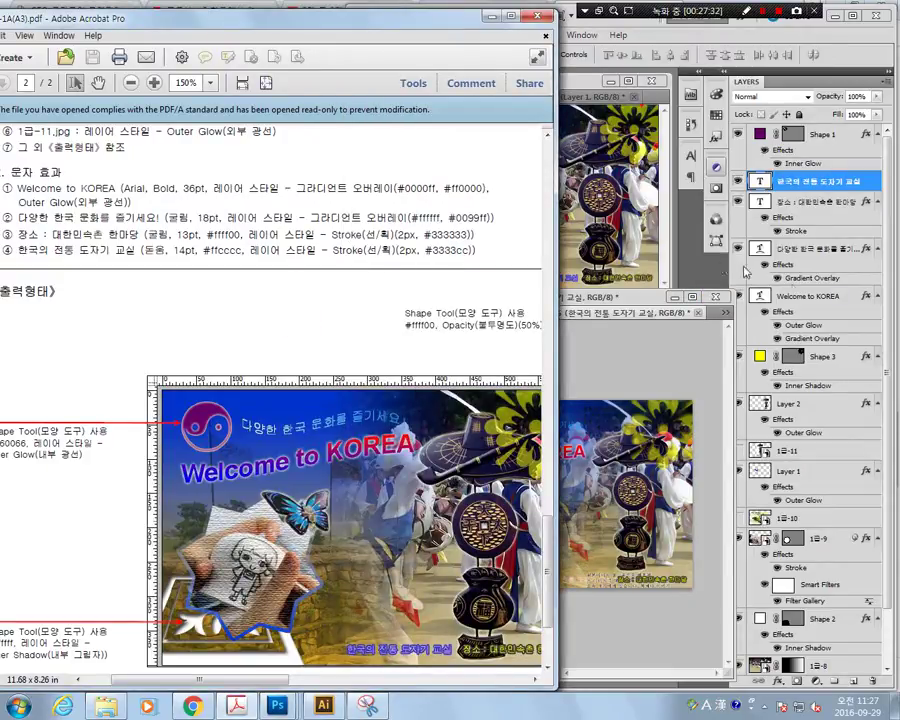
{"action": "left_click", "coordinate": [568, 132]}
{"action": "right_click", "coordinate": [810, 187]}
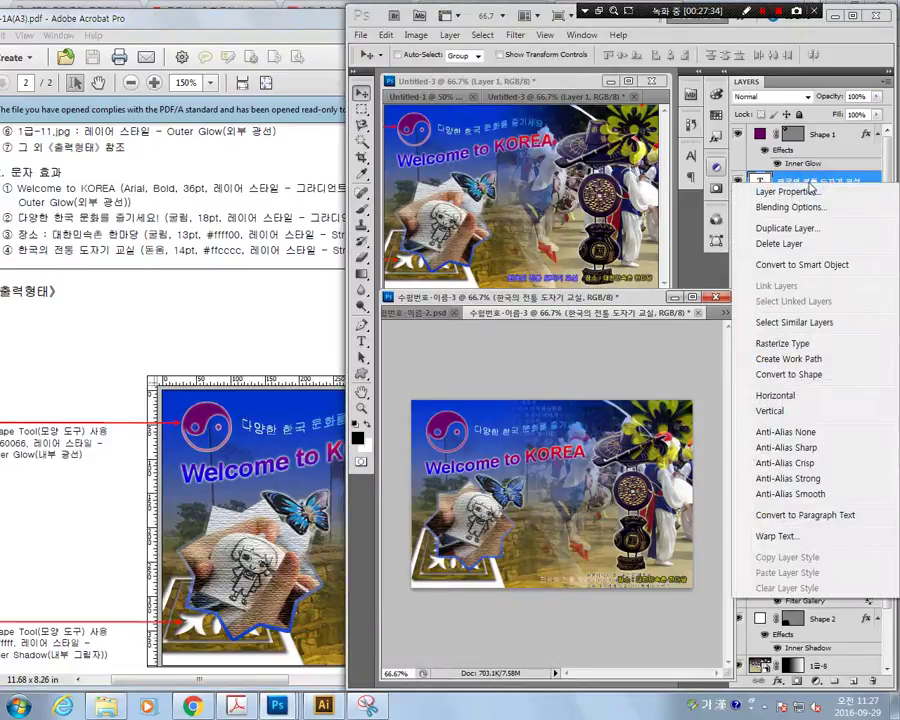
{"action": "left_click", "coordinate": [806, 207]}
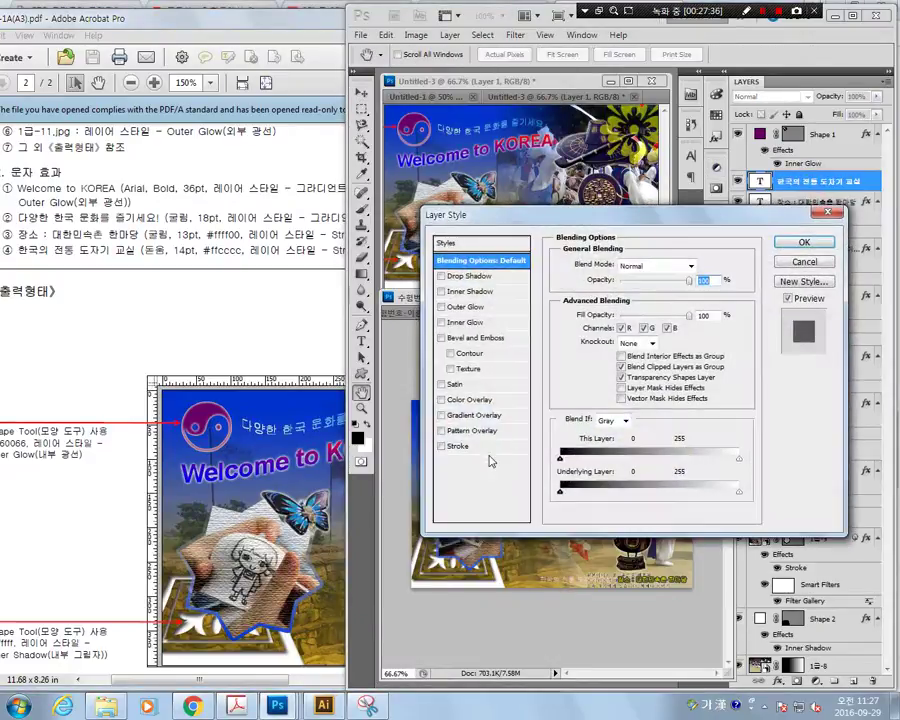
{"action": "left_click", "coordinate": [457, 446]}
{"action": "double_click", "coordinate": [690, 263]}
{"action": "type", "text": "2"}
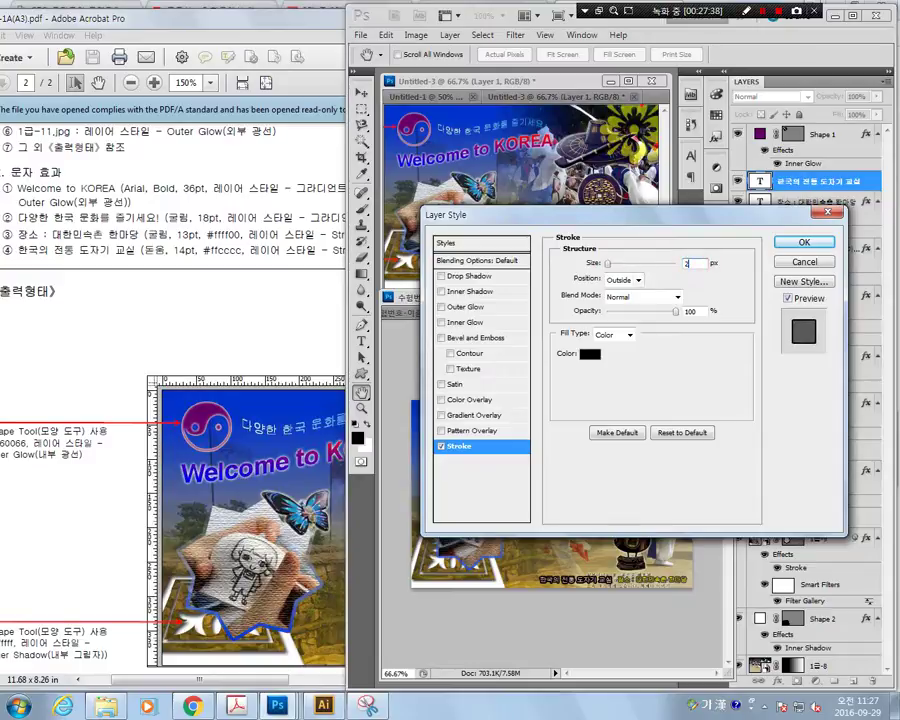
Step: Set the stroke color of the pottery class text to #333322 and apply the layer style
{"action": "left_click", "coordinate": [588, 355]}
{"action": "left_click_drag", "start_coordinate": [693, 391], "coordinate": [670, 391]}
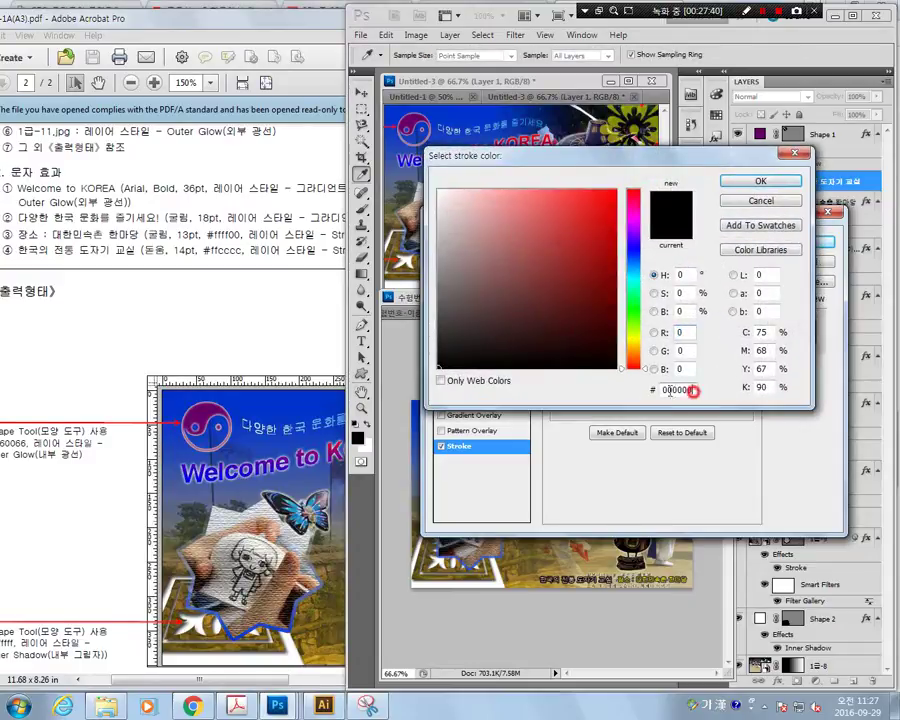
{"action": "type", "text": "33333"}
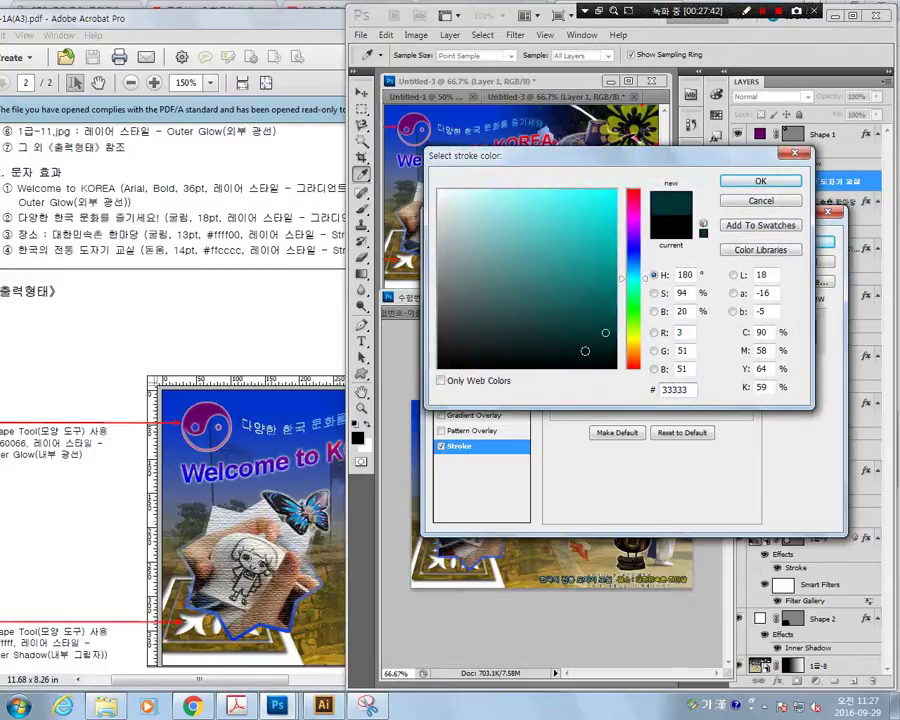
{"action": "type", "text": "3"}
{"action": "key", "text": "Return"}
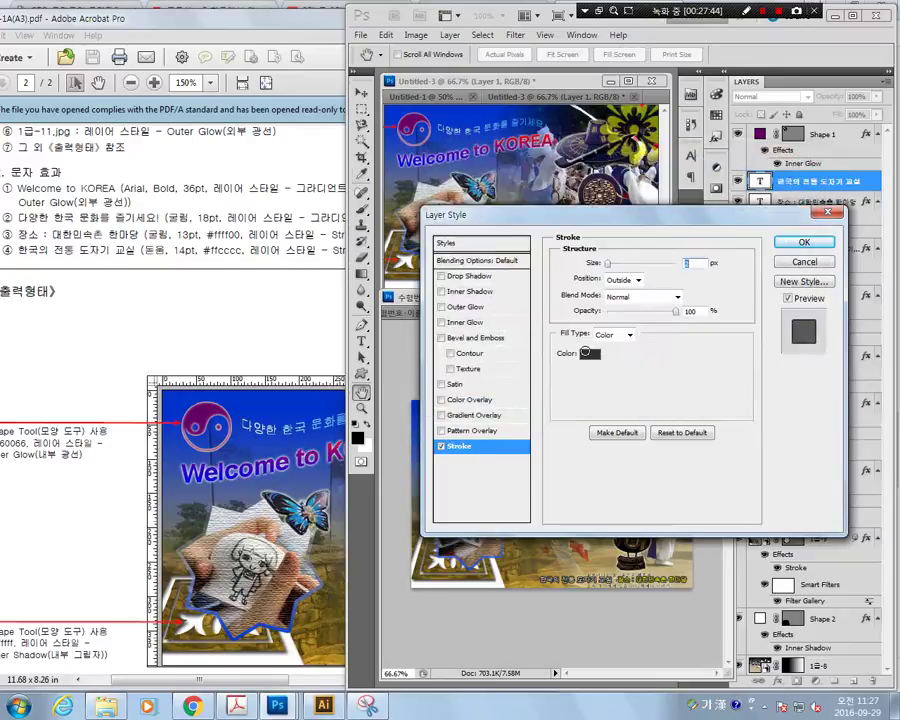
{"action": "left_click", "coordinate": [804, 242]}
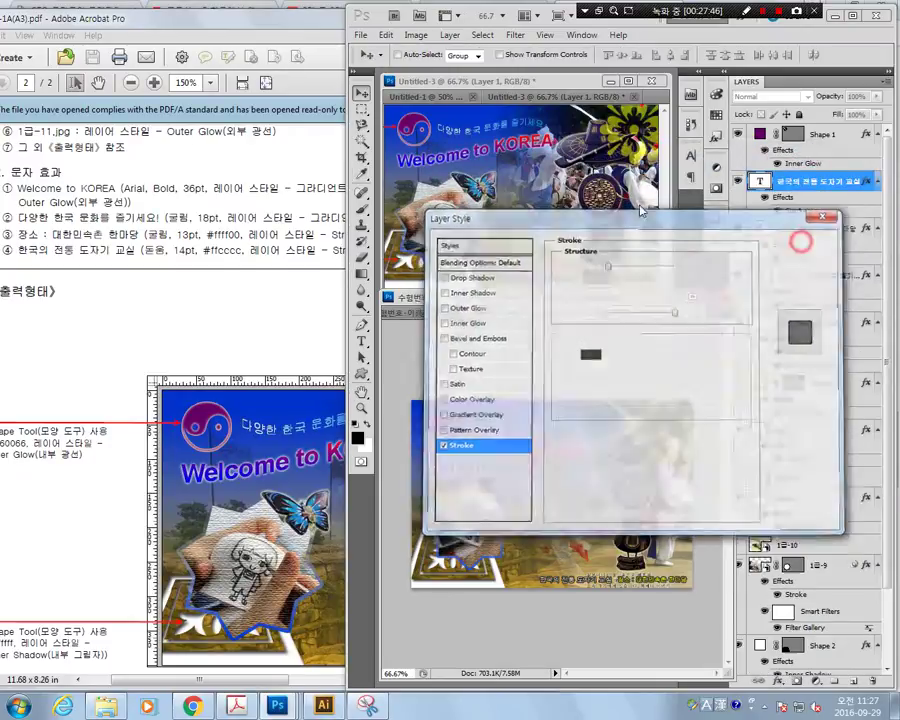
Step: Recheck the PDF specification and change the "한국의 전통 도자기 교실" text's stroke color to #3333cc
{"action": "left_click", "coordinate": [227, 327]}
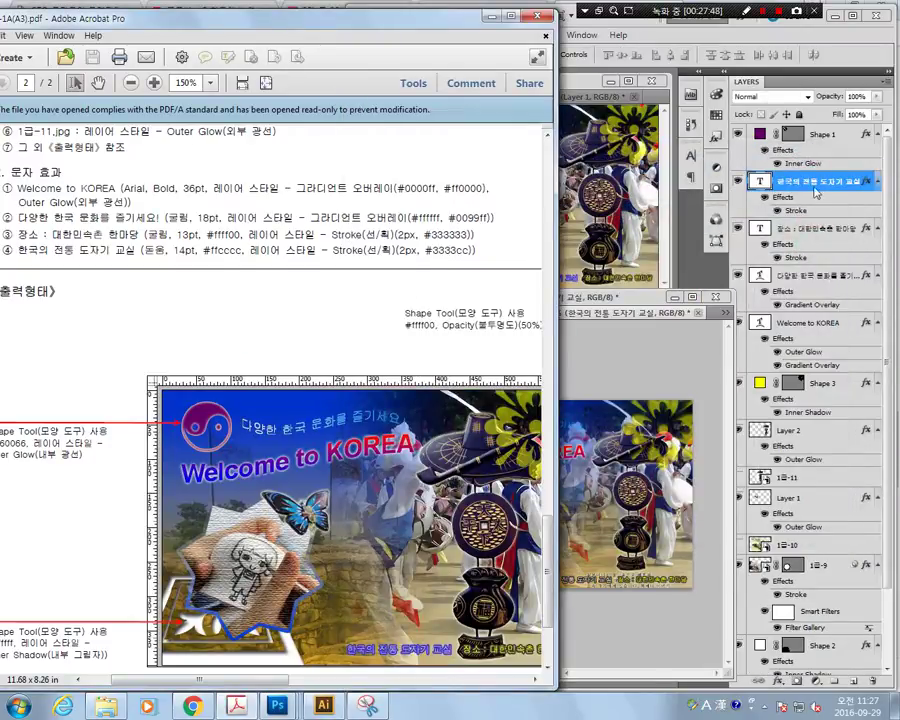
{"action": "left_click", "coordinate": [796, 209]}
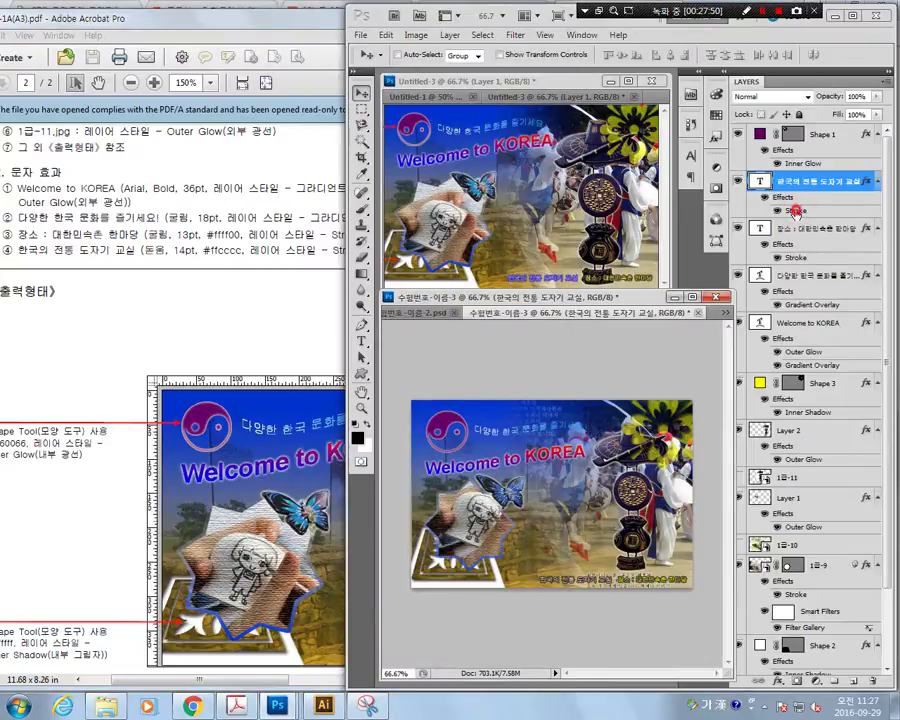
{"action": "double_click", "coordinate": [796, 209]}
{"action": "left_click", "coordinate": [589, 354]}
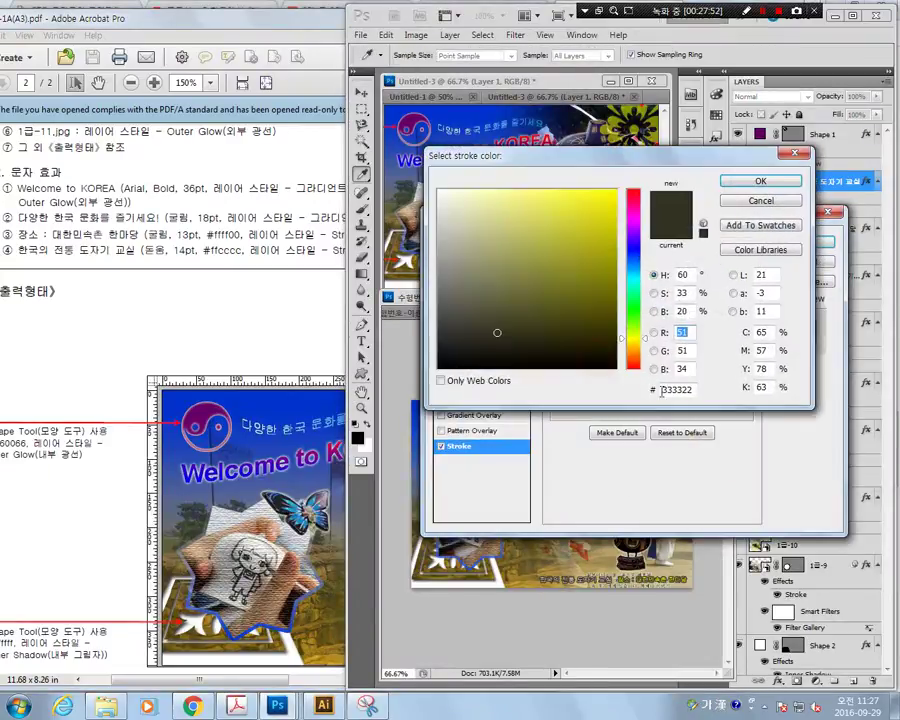
{"action": "key", "text": "BackSpace"}
{"action": "key", "text": "BackSpace"}
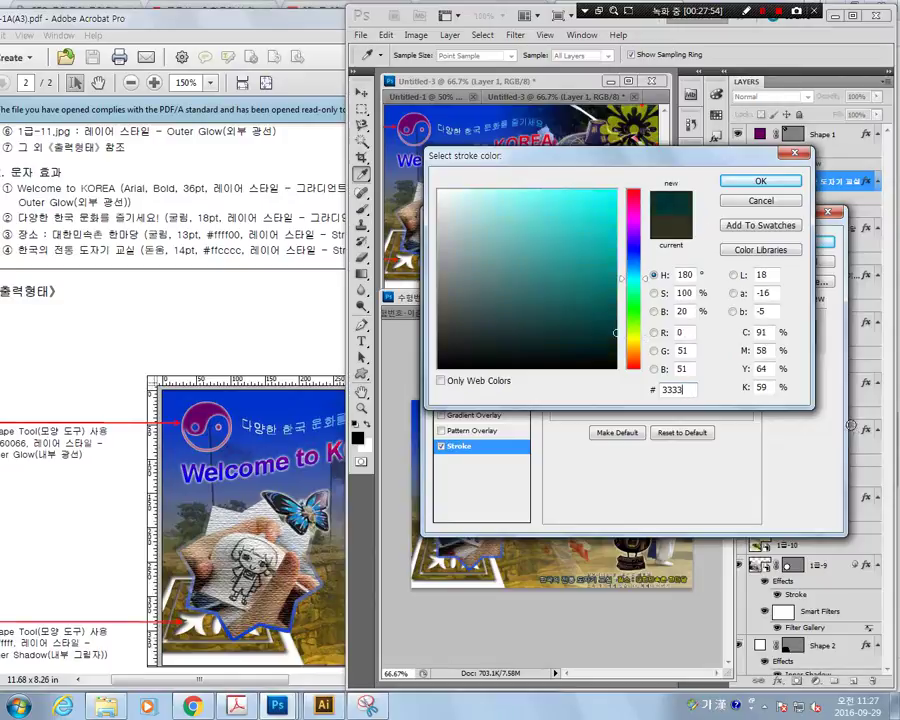
{"action": "type", "text": "cc"}
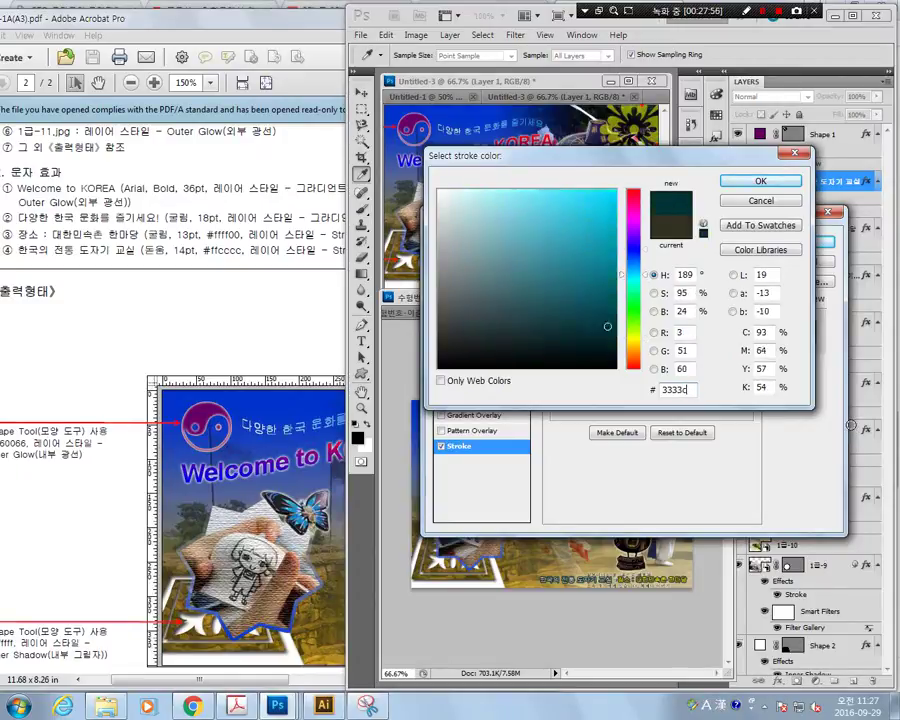
{"action": "left_click", "coordinate": [762, 181]}
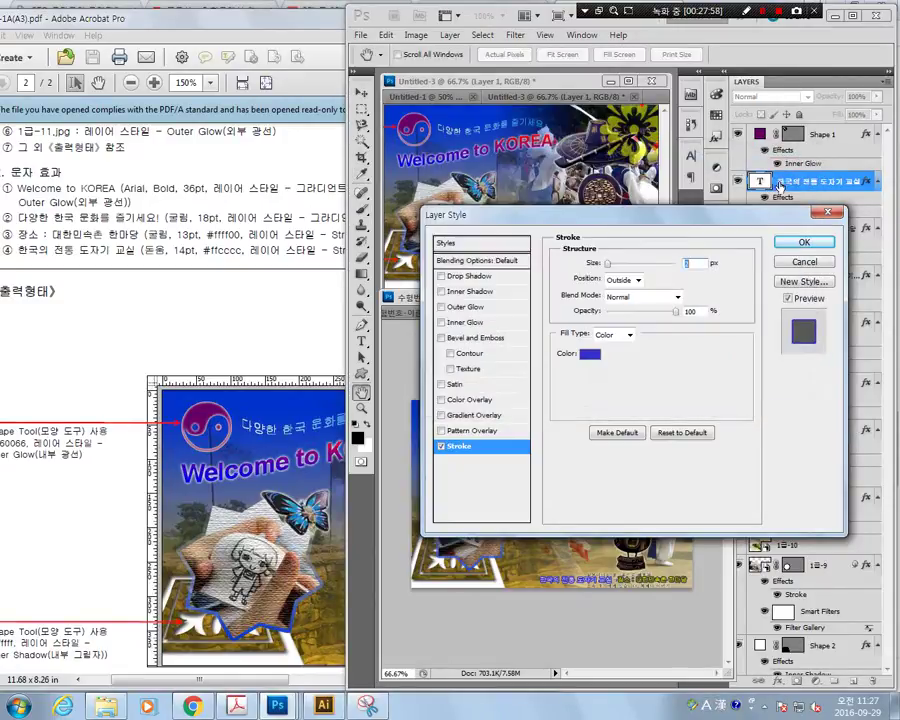
Step: Apply the stroke style to the "한국의 전통 도자기 교실" text and compare the poster with the PDF's reference output
{"action": "left_click", "coordinate": [806, 242]}
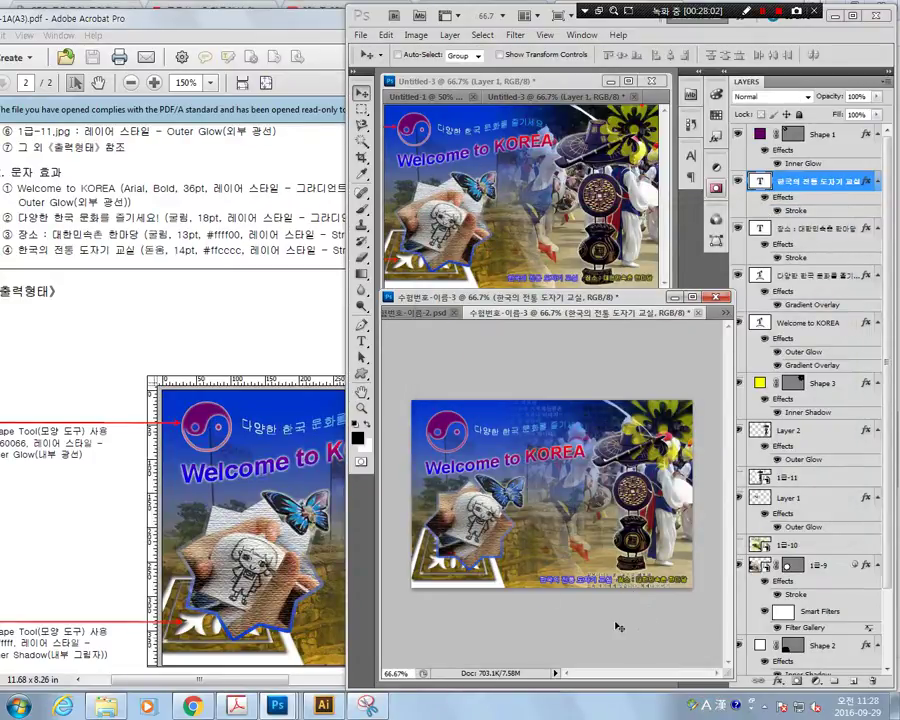
{"action": "left_click", "coordinate": [248, 362]}
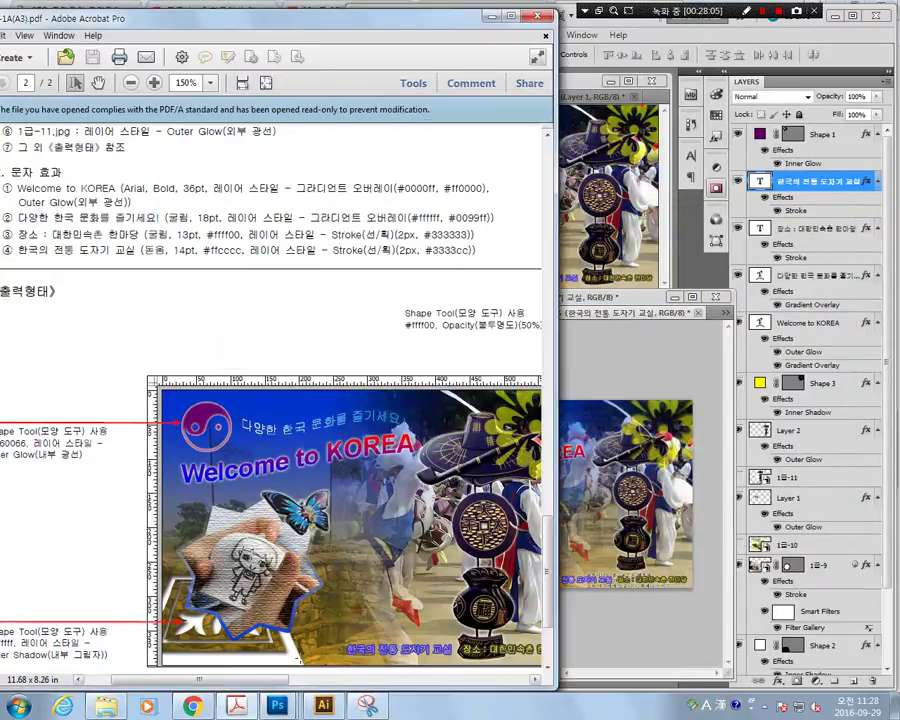
{"action": "mouse_move", "coordinate": [257, 681]}
{"action": "left_mouse_down"}
{"action": "mouse_move", "coordinate": [212, 690]}
{"action": "mouse_move", "coordinate": [290, 699]}
{"action": "mouse_move", "coordinate": [243, 690]}
{"action": "left_mouse_up"}
{"action": "left_click", "coordinate": [630, 635]}
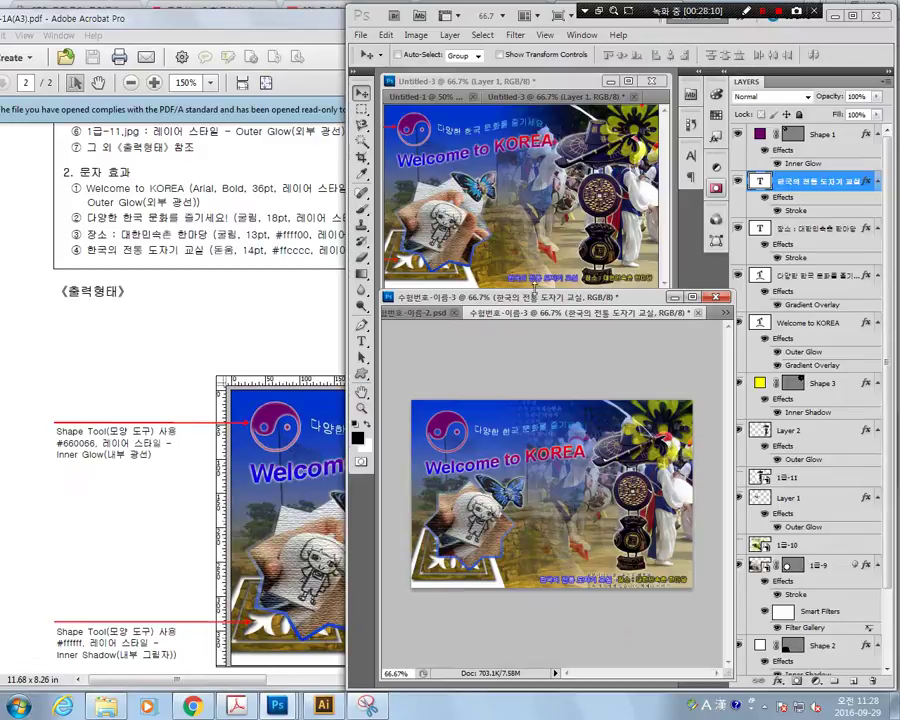
Step: Save a JPEG copy of the poster as 수험번호-이름-3.jpg in 내 문서 with Maximum quality 12
{"action": "left_click", "coordinate": [358, 34]}
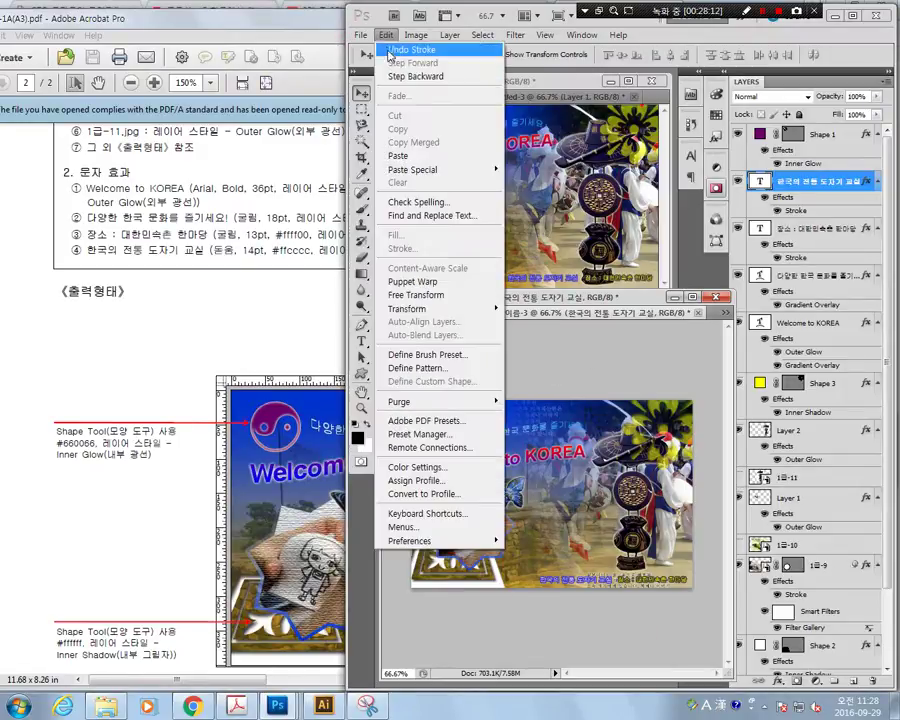
{"action": "left_click", "coordinate": [380, 249]}
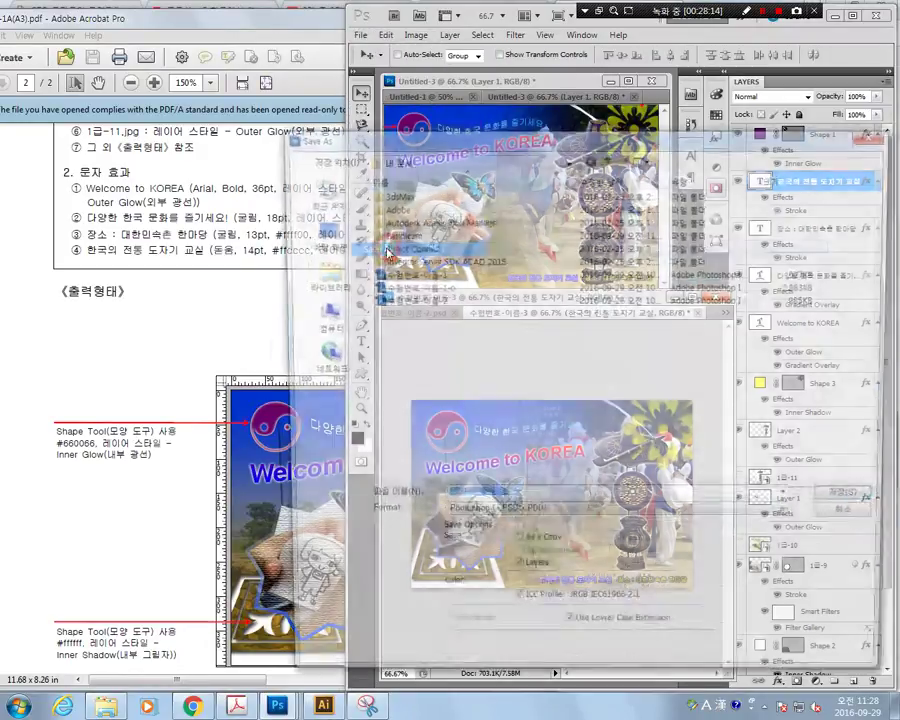
{"action": "left_click", "coordinate": [494, 520]}
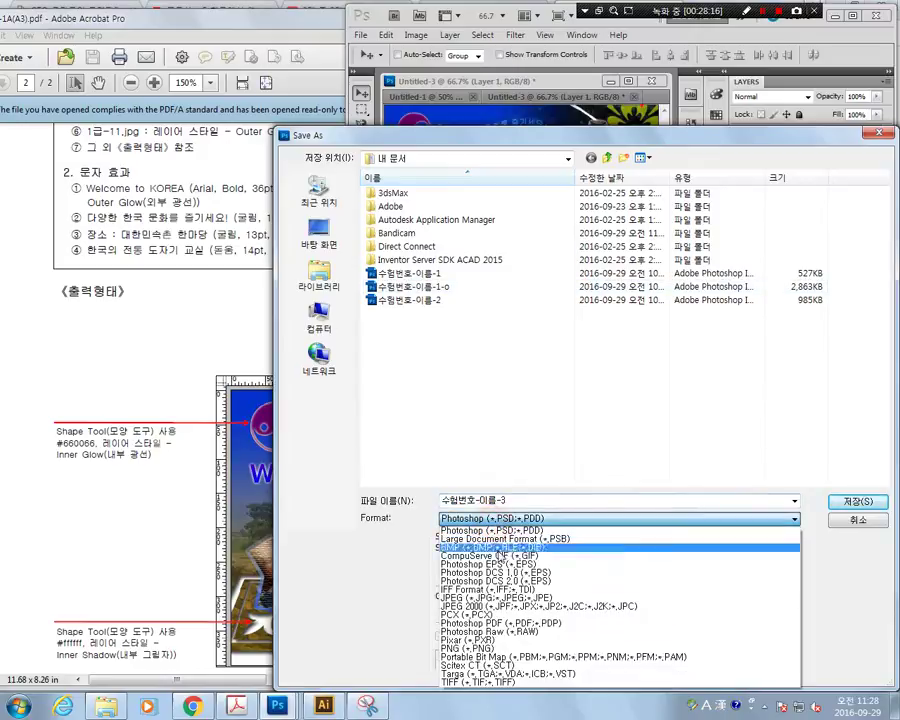
{"action": "left_click", "coordinate": [520, 595]}
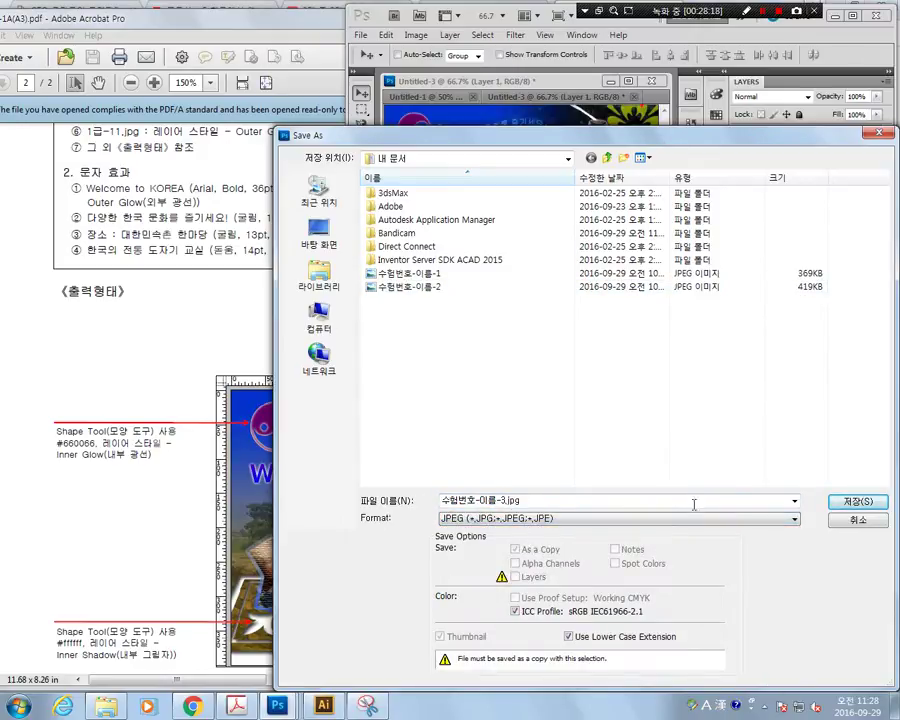
{"action": "left_click", "coordinate": [857, 501]}
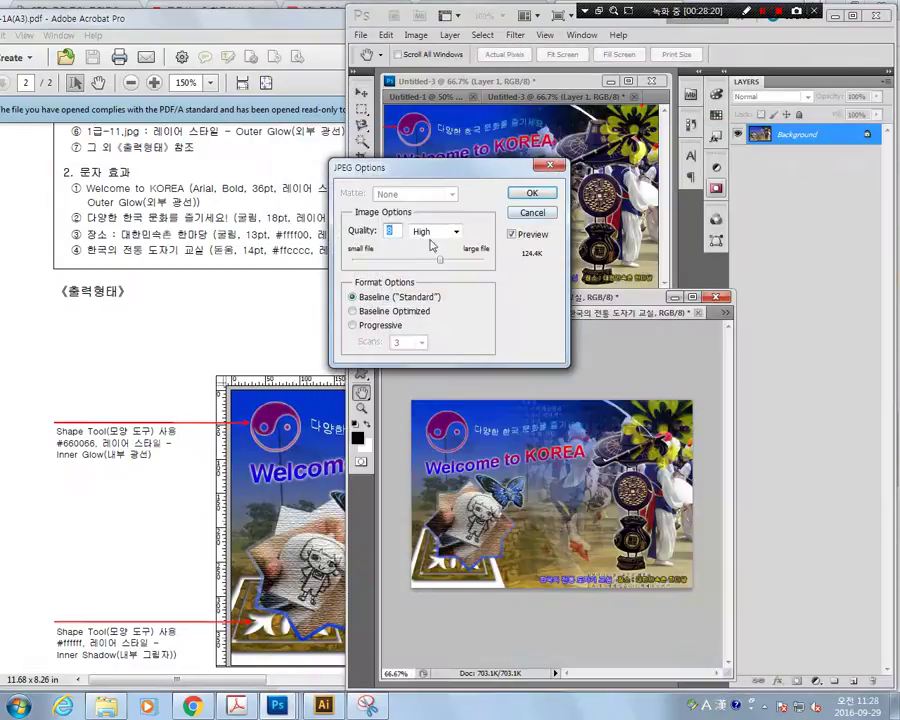
{"action": "left_click_drag", "start_coordinate": [440, 258], "coordinate": [526, 276]}
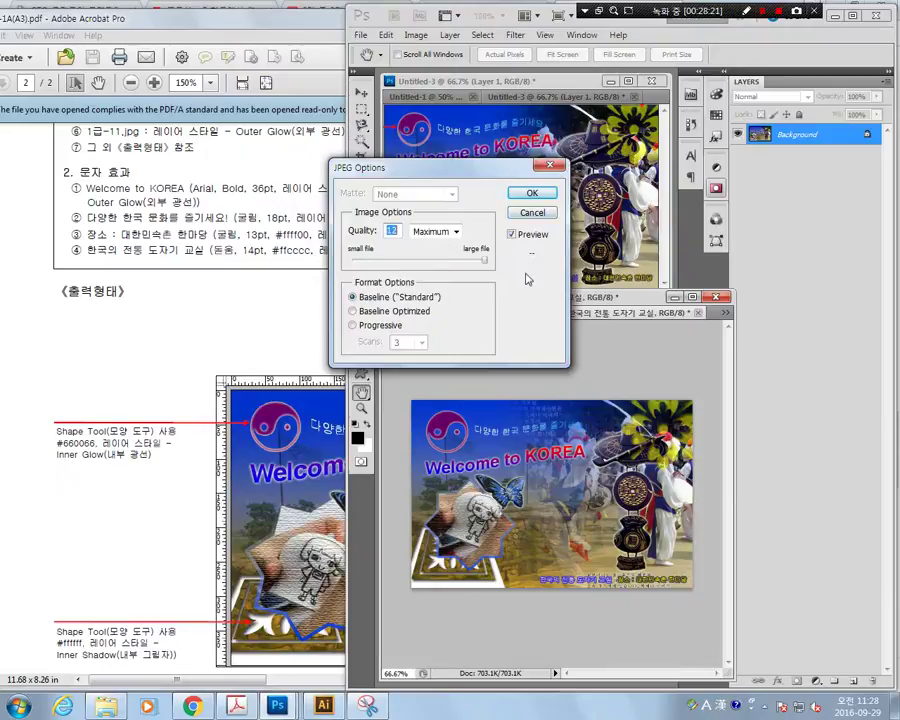
{"action": "left_click", "coordinate": [536, 192]}
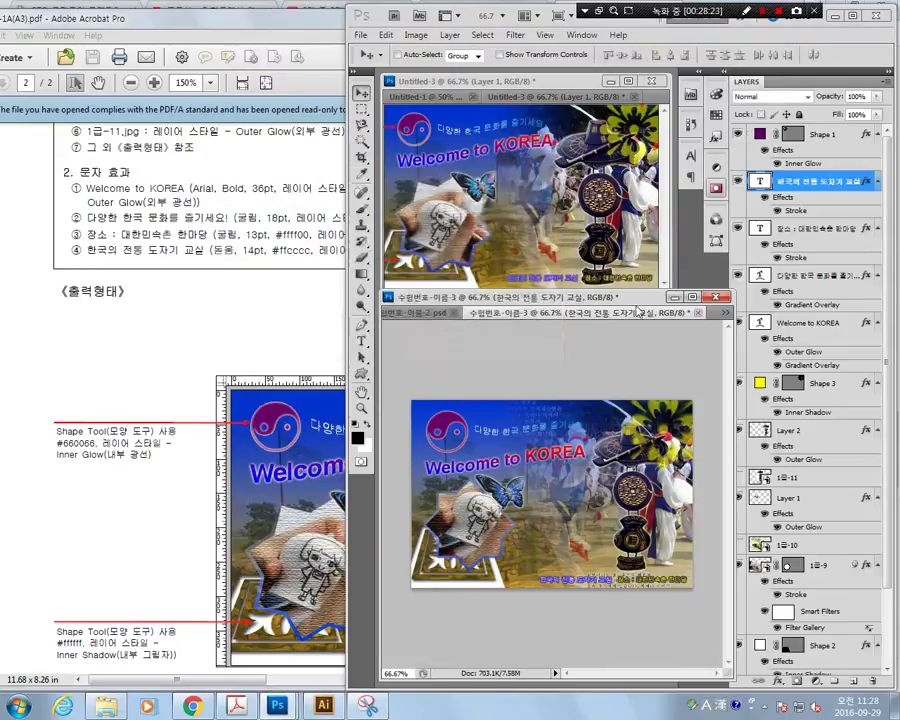
Step: Resize the poster image to 60 pixels wide with constrained proportions
{"action": "left_click", "coordinate": [415, 35]}
{"action": "left_click", "coordinate": [441, 146]}
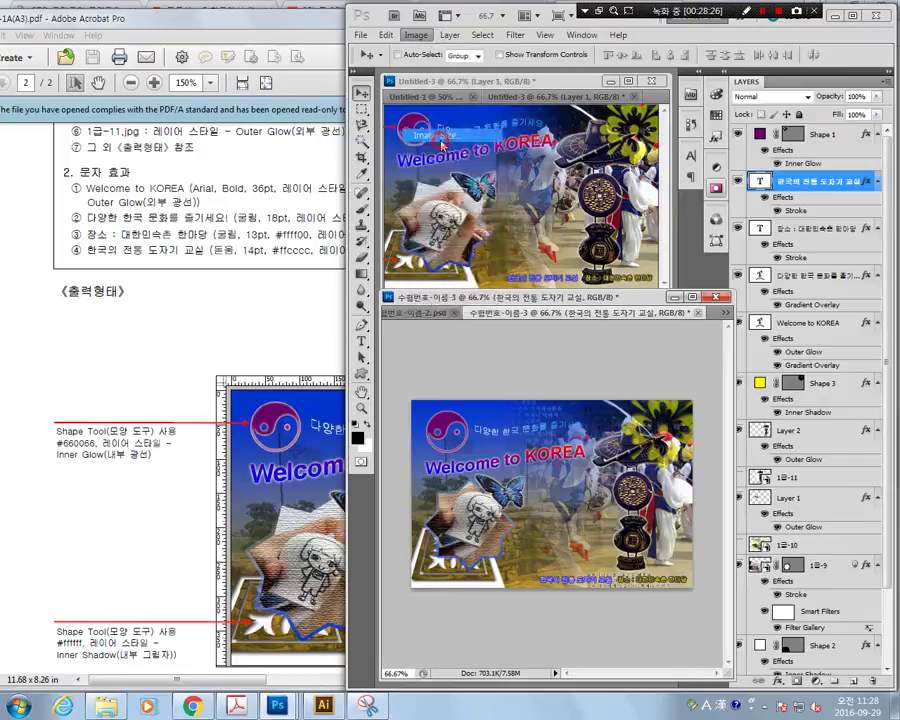
{"action": "type", "text": "60"}
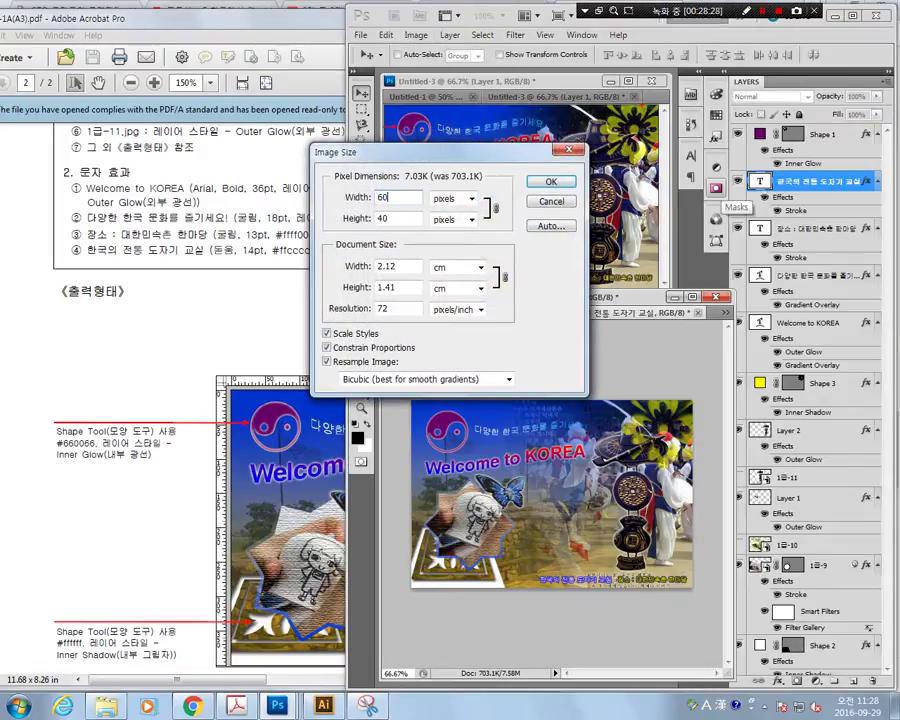
{"action": "key", "text": "Return"}
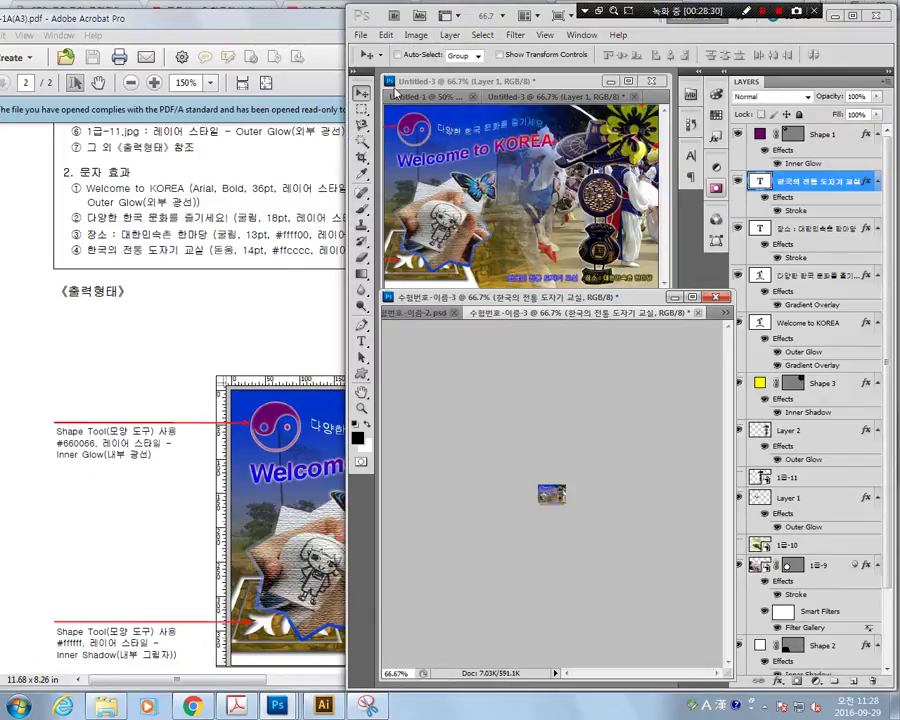
Step: Save the reduced poster with its layers as the Photoshop file 수험번호-이름-3 in 내 문서, keeping Maximize Compatibility on
{"action": "left_click", "coordinate": [361, 34]}
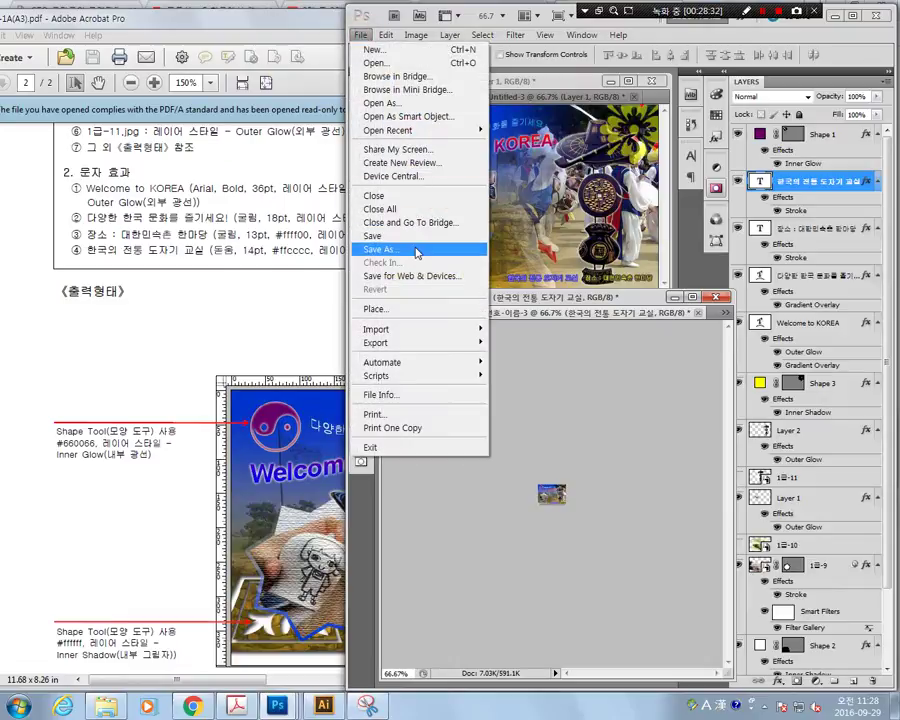
{"action": "left_click", "coordinate": [414, 249]}
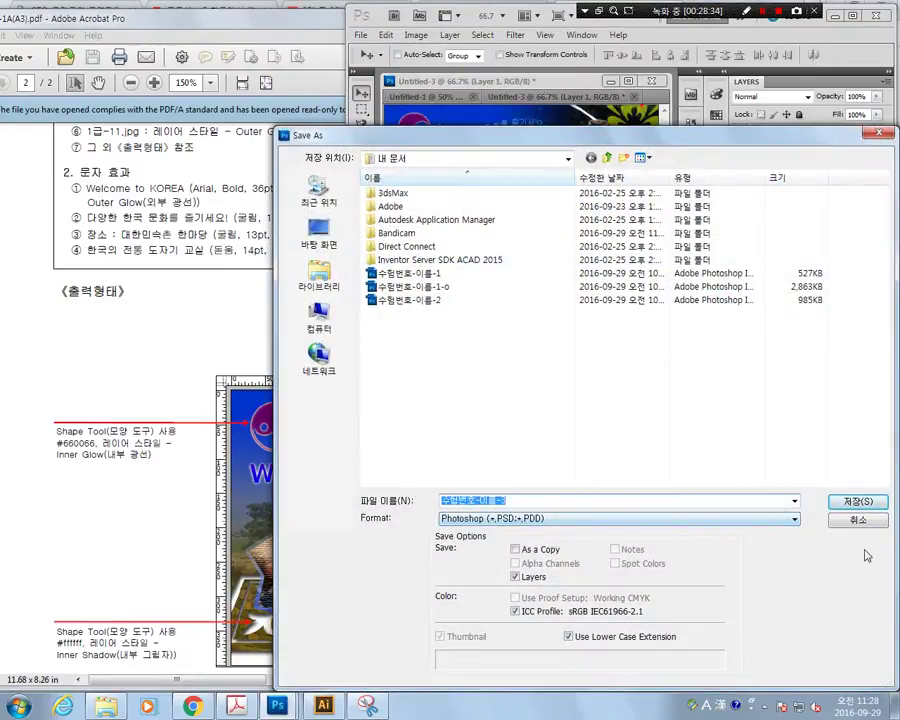
{"action": "left_click", "coordinate": [857, 501]}
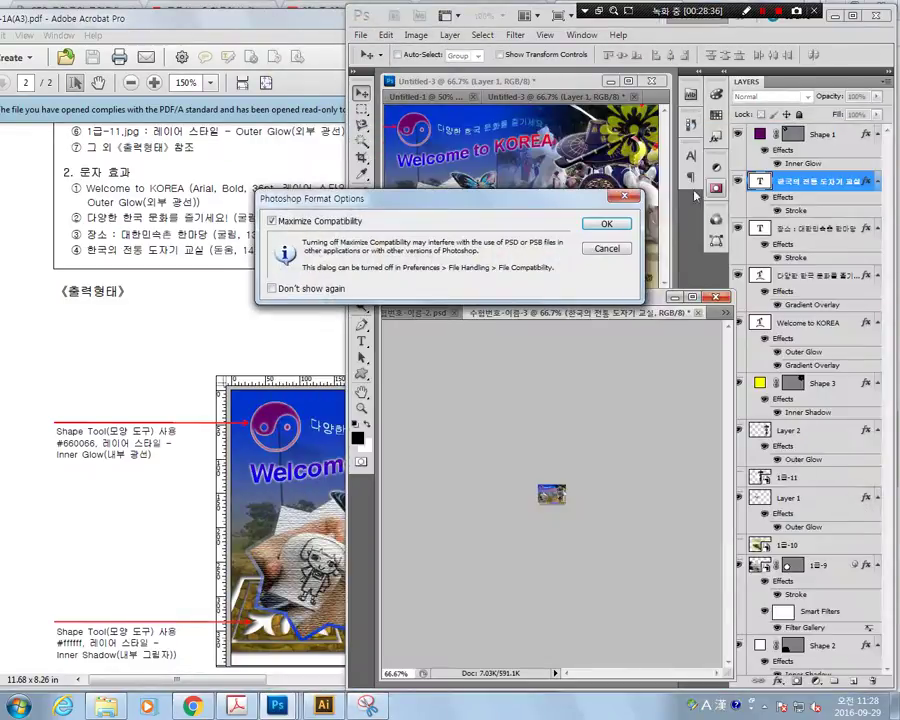
{"action": "left_click", "coordinate": [606, 224]}
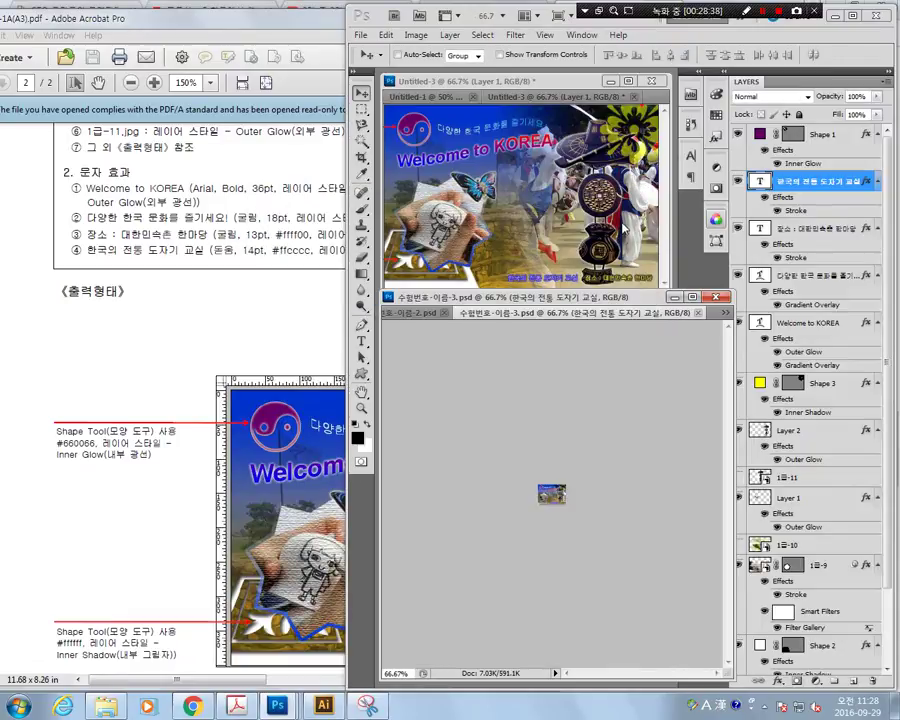